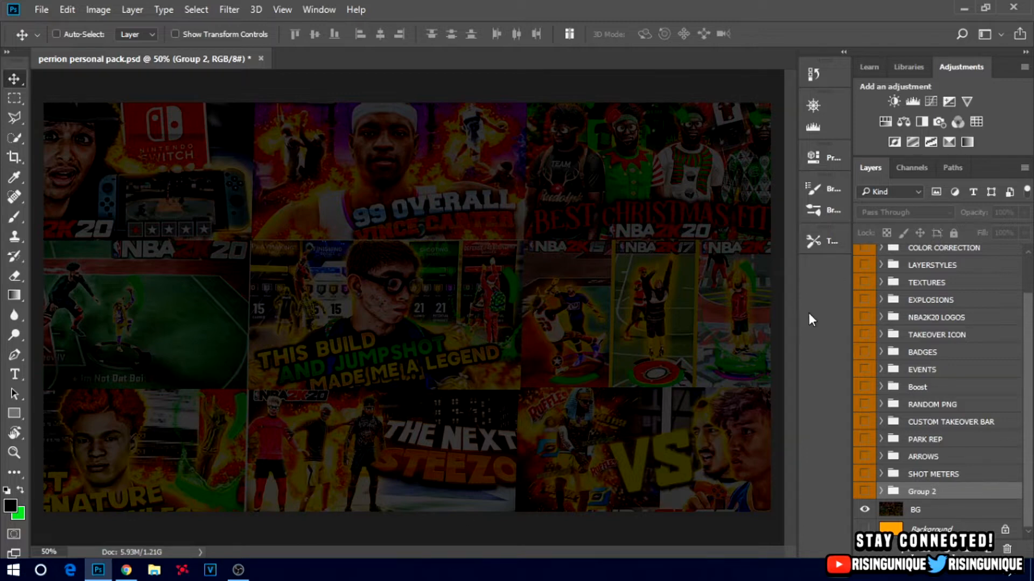
Create a 1280 x 720 px document with a black background and a custom resolution, and unlock its background layer
scroll(935, 366, "up", 2)
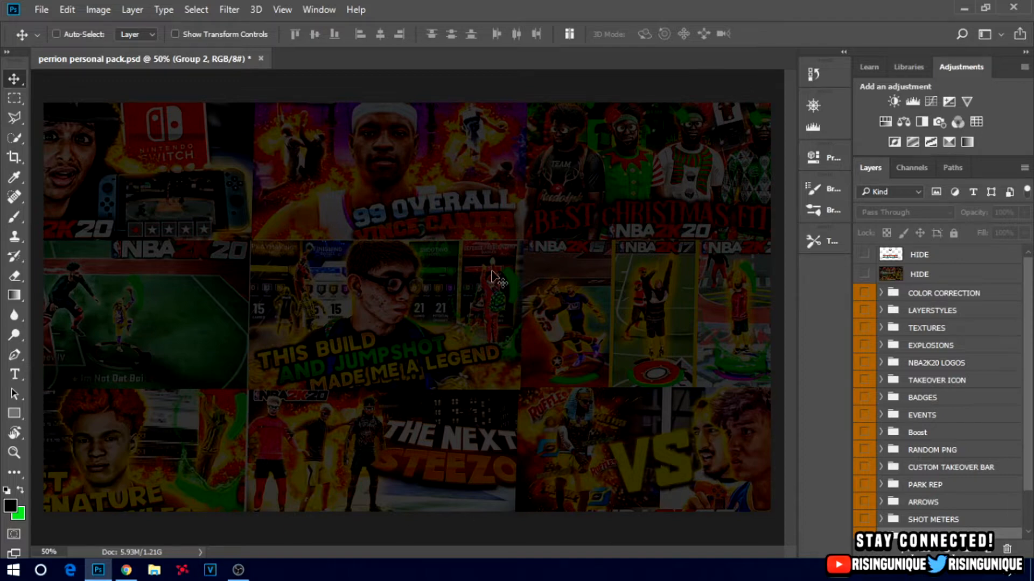
left_click(37, 9)
left_click(63, 30)
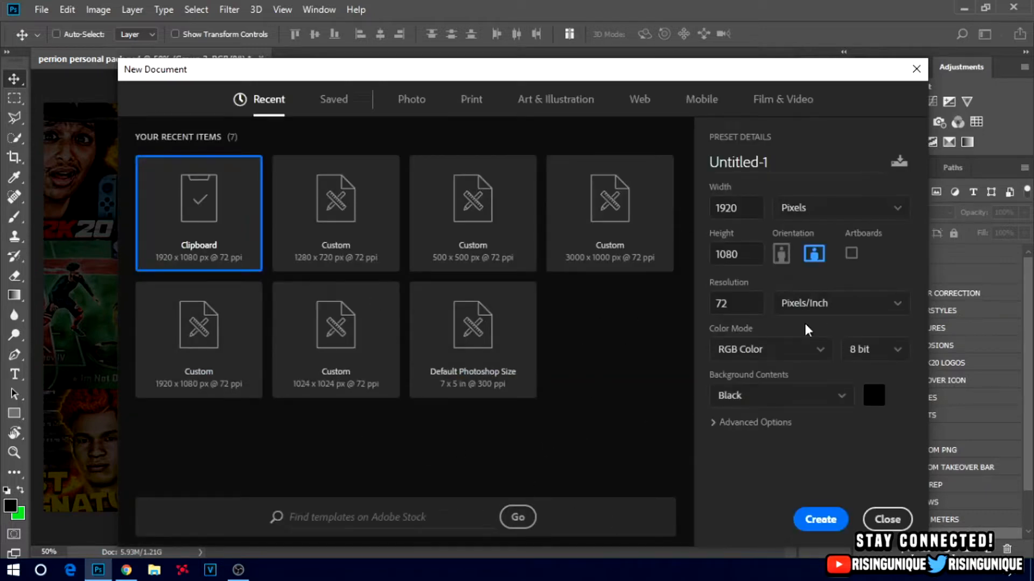
left_click(314, 231)
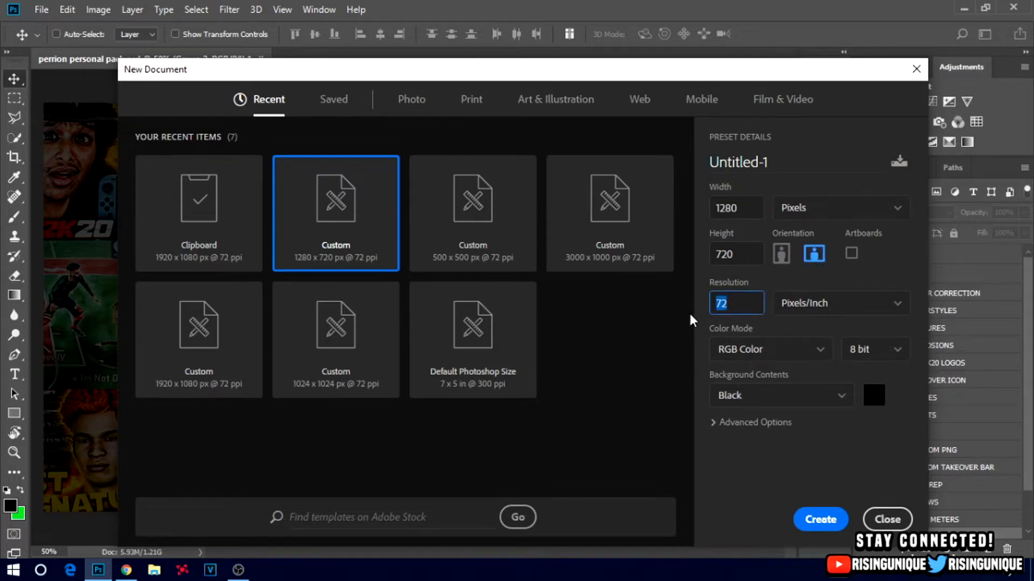
type("3090")
key("BackSpace")
type("00")
left_click(813, 520)
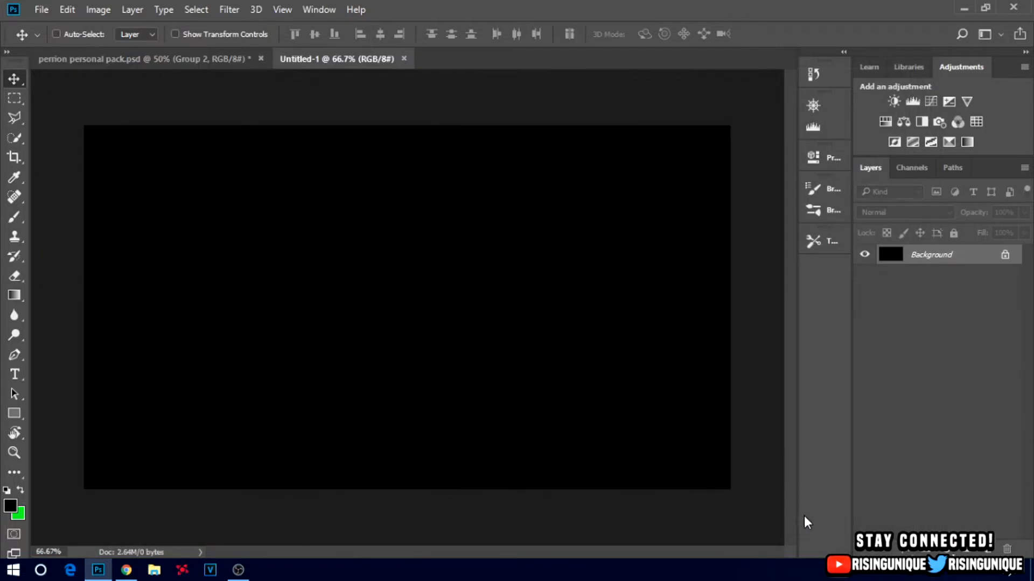
left_click(1005, 257)
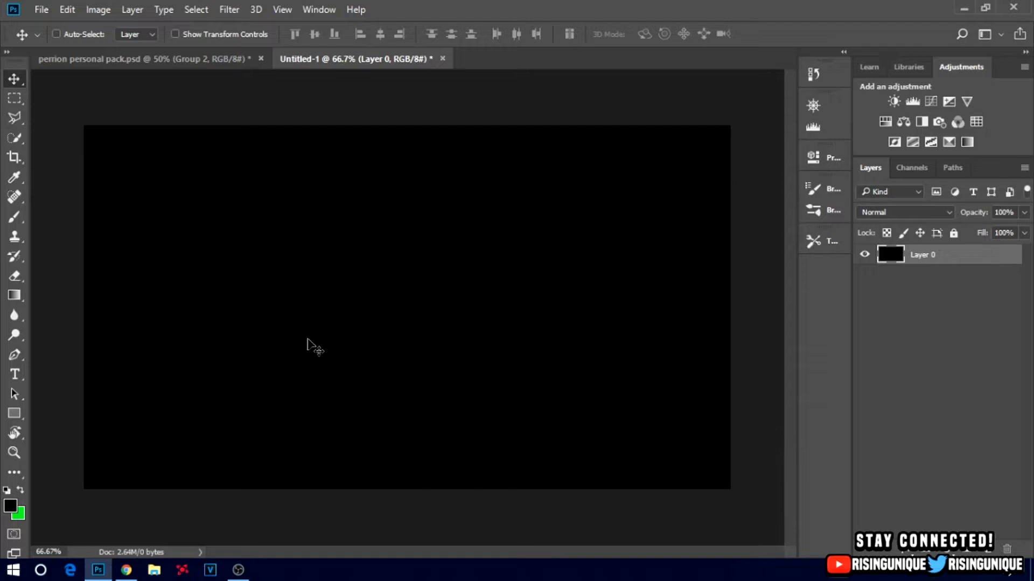
Switch to Chrome and copy the night-time character screenshot from the open Twitter conversation
left_click(126, 569)
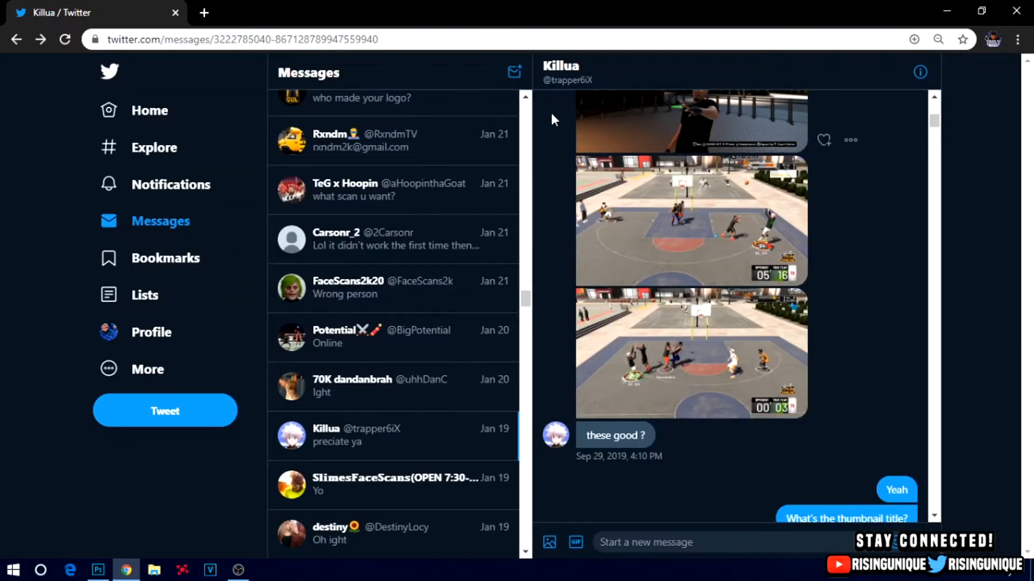
scroll(699, 328, "up", 1)
scroll(699, 334, "up", 2)
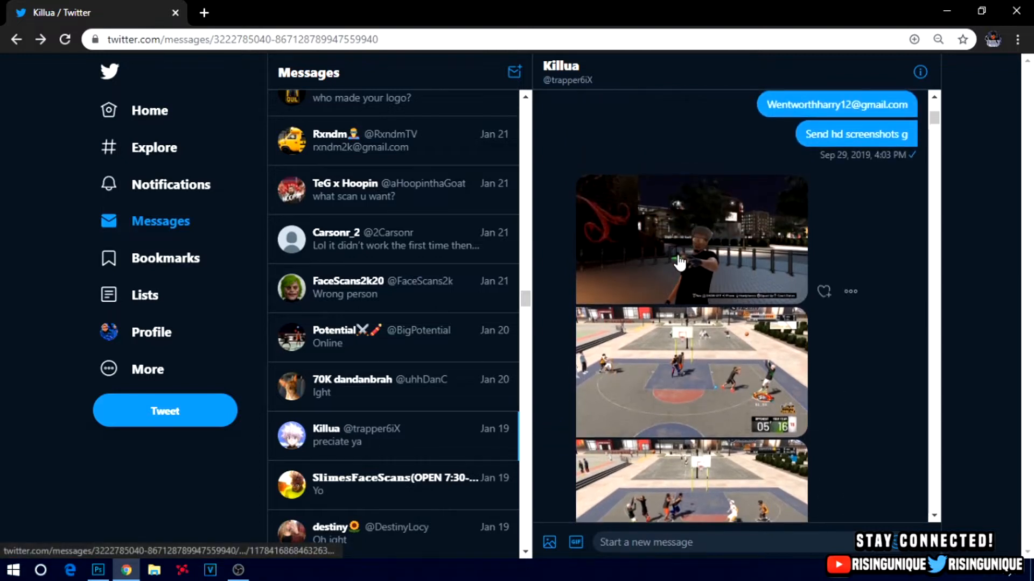
left_click(670, 256)
right_click(456, 335)
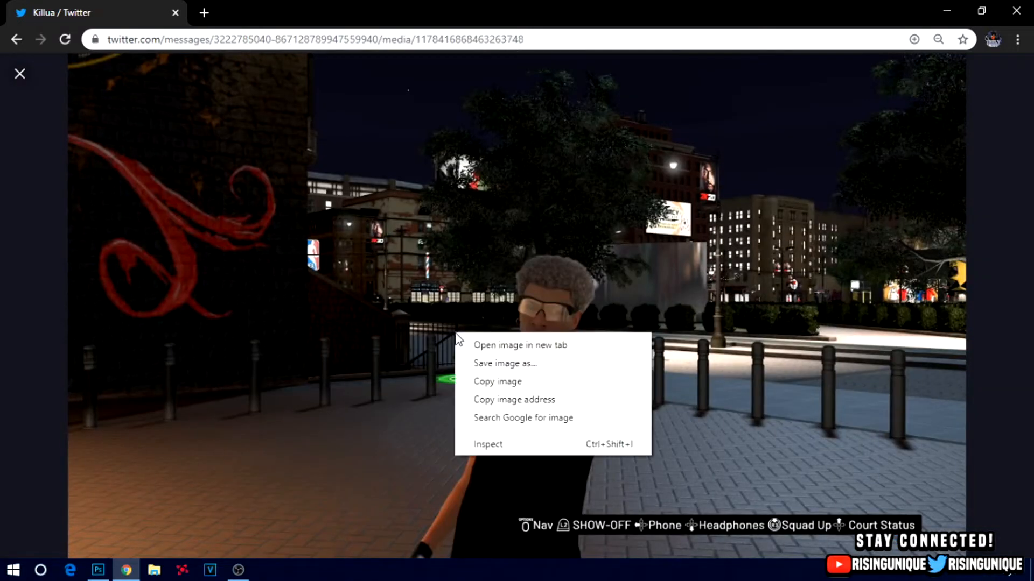
left_click(513, 381)
Close the enlarged image in Chrome and paste the copied character screenshot into the new Photoshop document
left_click(99, 571)
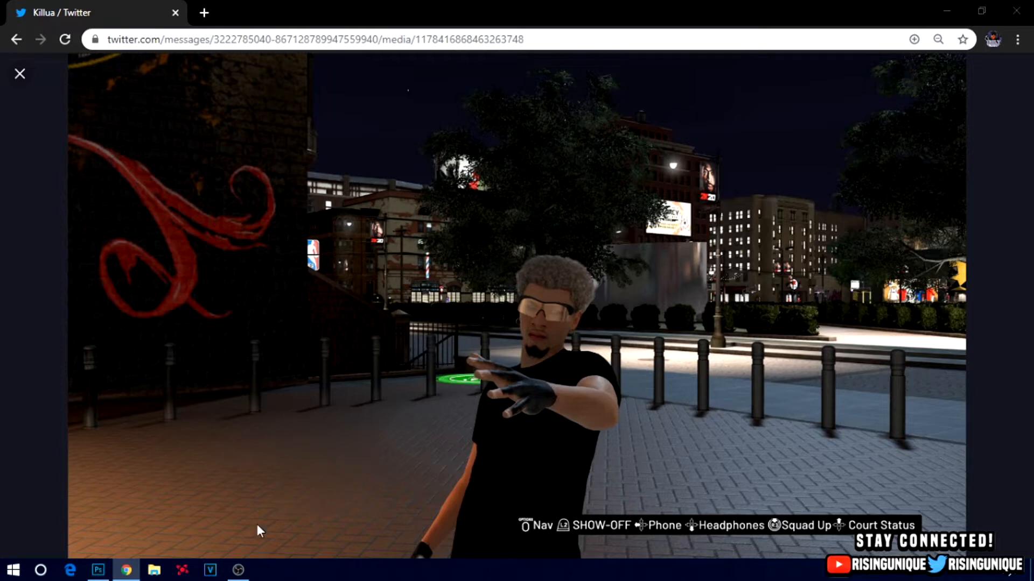
left_click(21, 76)
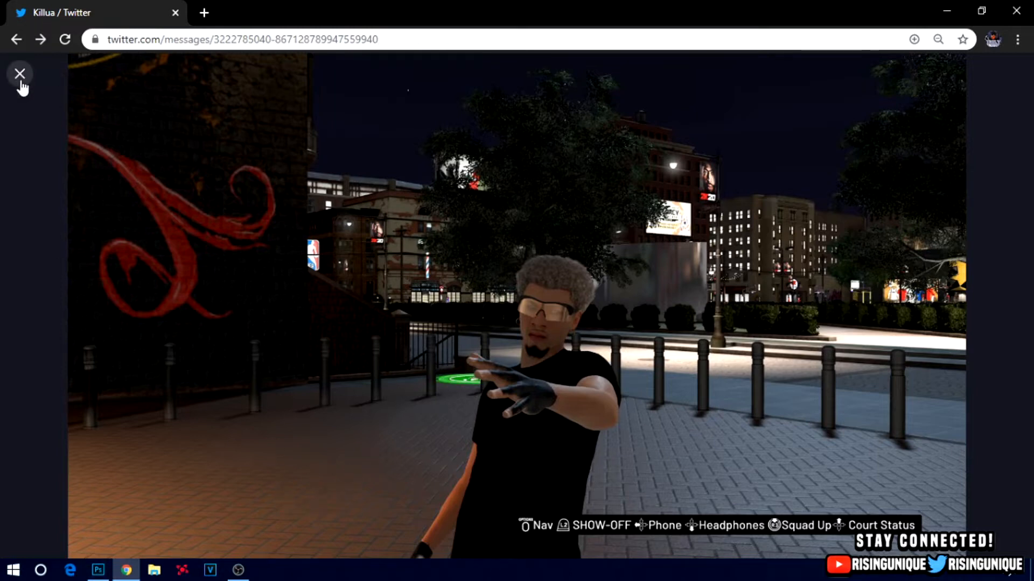
left_click(98, 571)
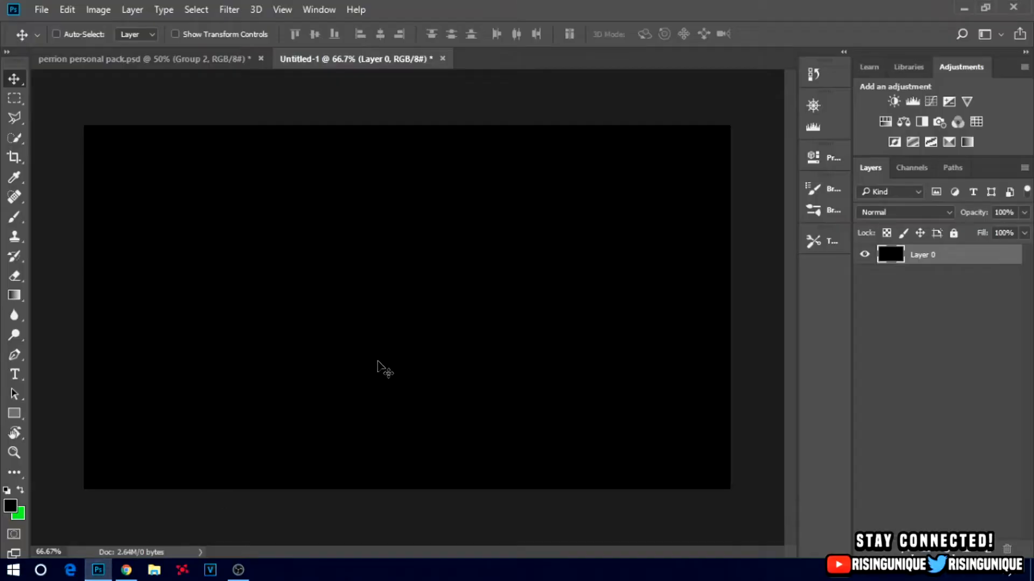
key("ctrl+v")
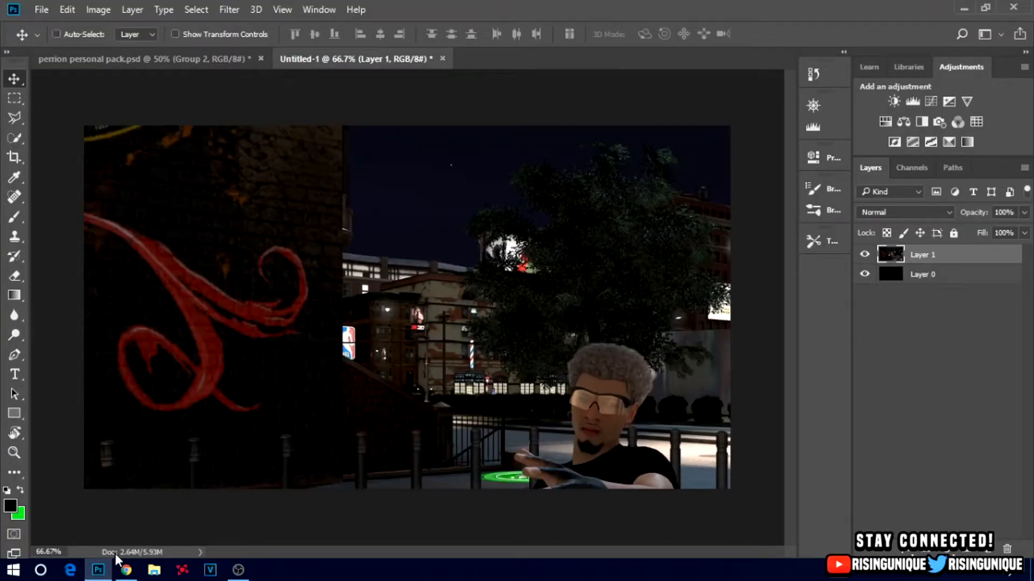
Copy the basketball court screenshot with the 05–16 score from Chrome and paste it into the Photoshop document
left_click(126, 570)
left_click(578, 350)
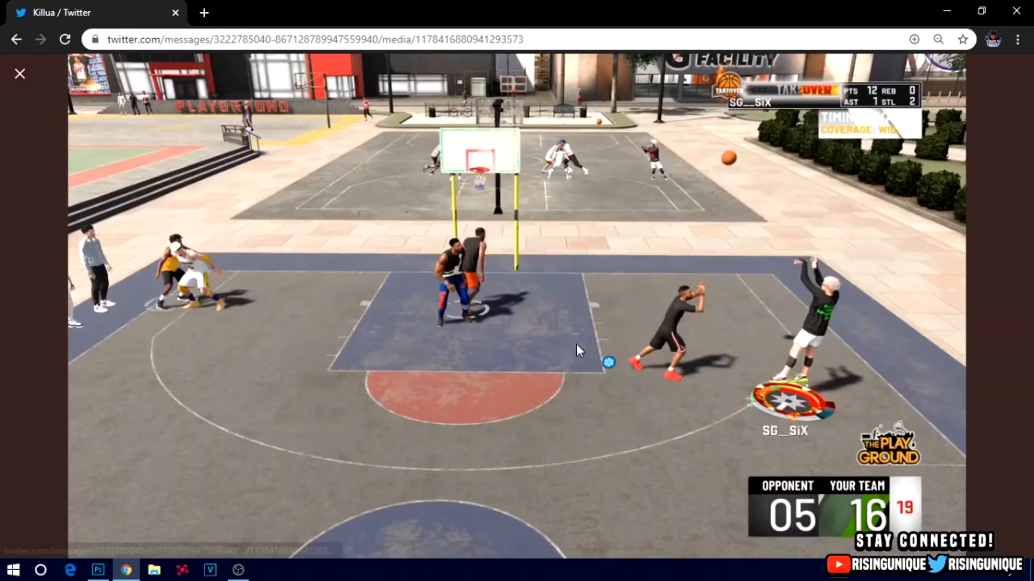
right_click(566, 341)
left_click(581, 388)
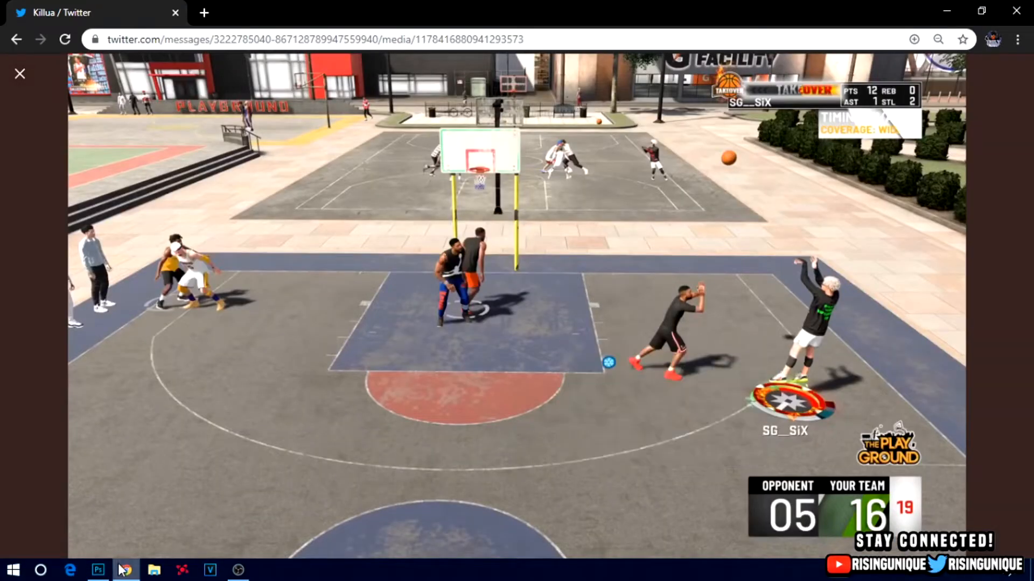
left_click(102, 572)
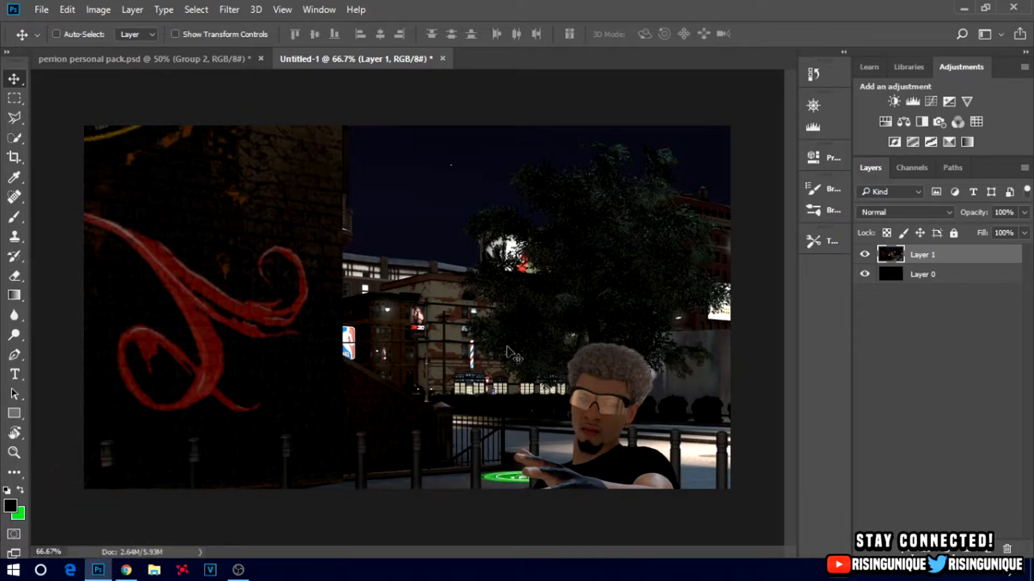
Copy the court screenshot with the 00–03 score from the Twitter conversation and paste it into the Photoshop document
left_click(126, 570)
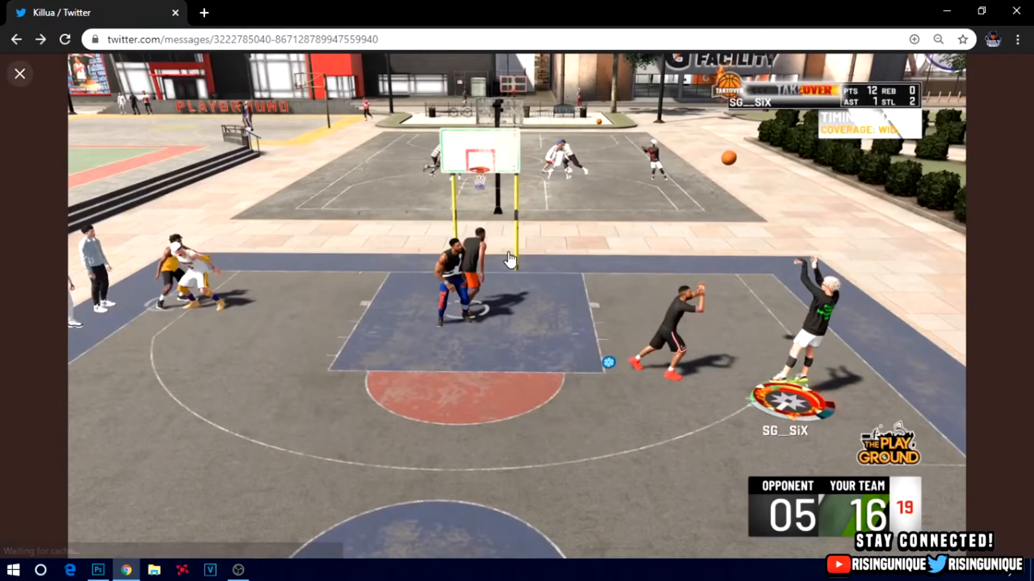
left_click(18, 77)
scroll(707, 404, "down", 5)
left_click(707, 404)
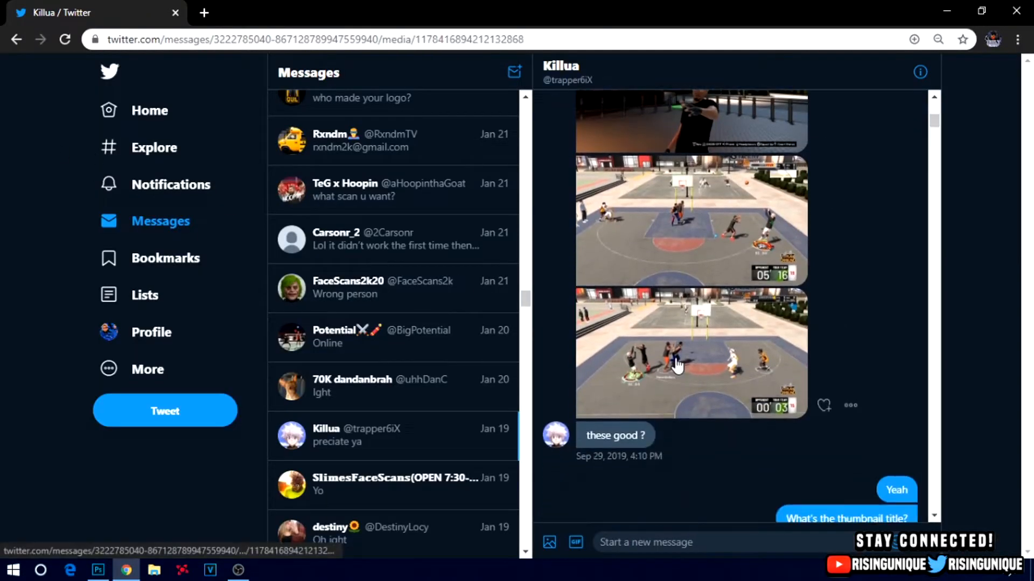
right_click(484, 349)
left_click(536, 399)
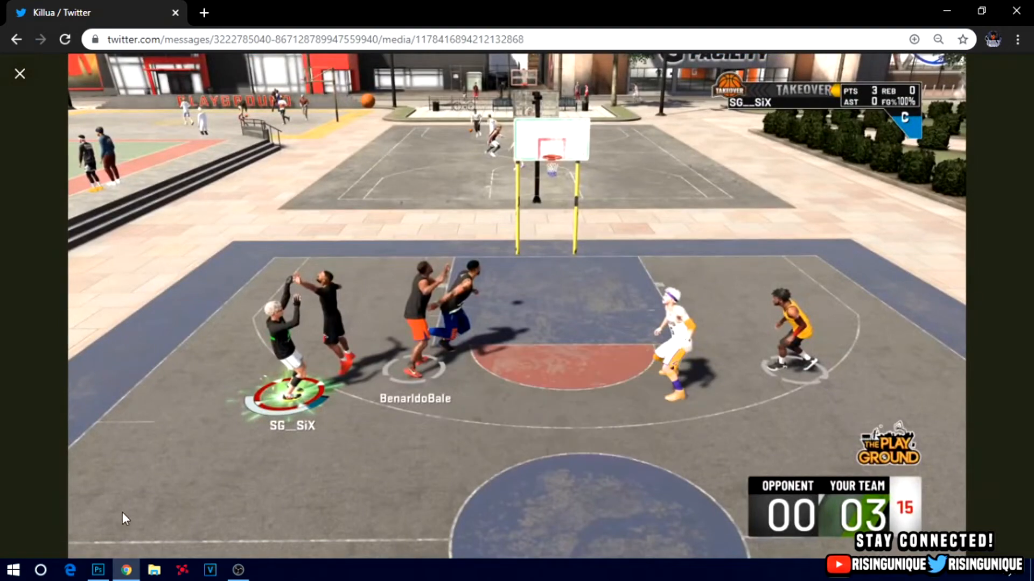
left_click(98, 571)
key("ctrl+v")
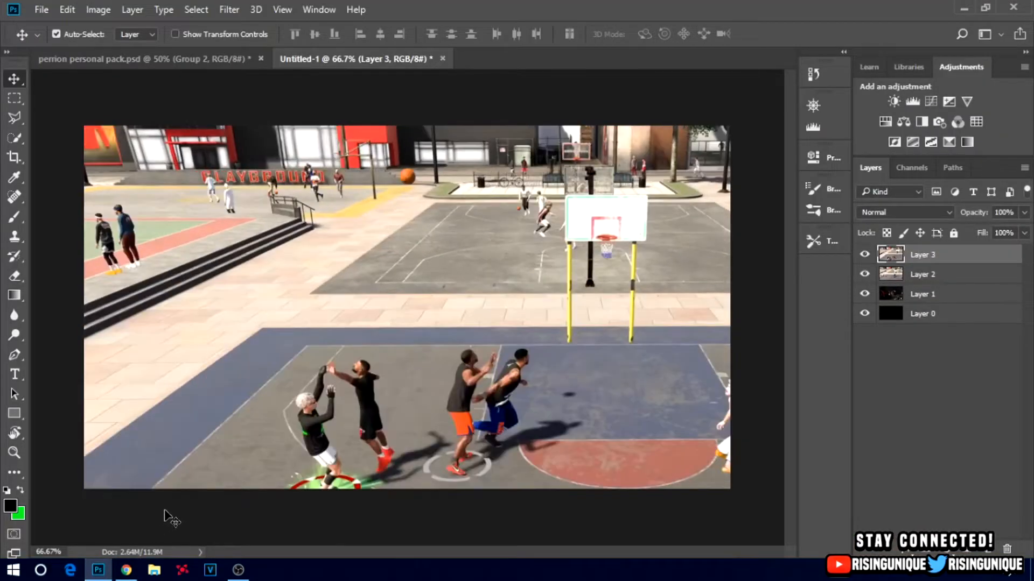
left_click(922, 295, "shift")
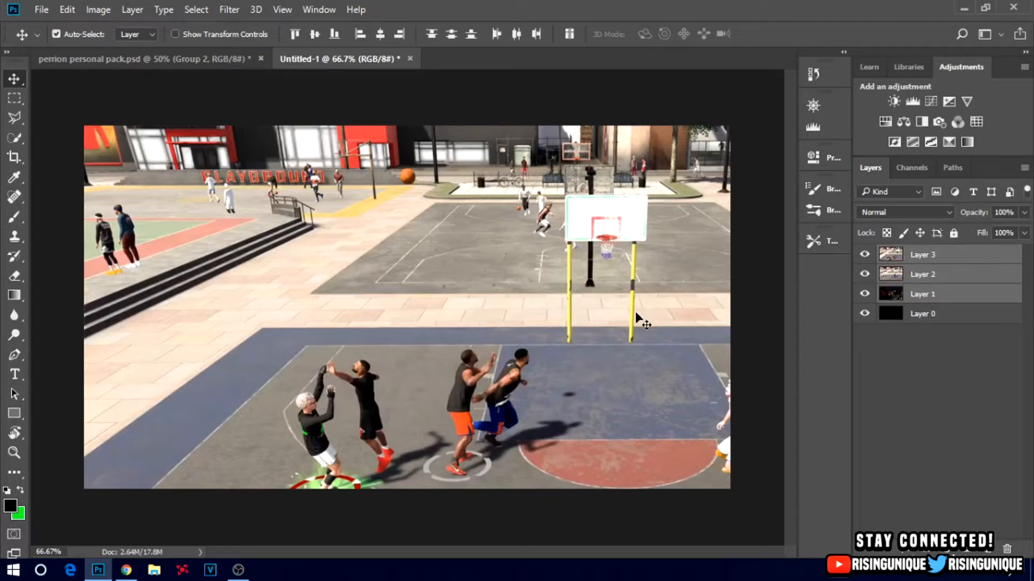
key("ctrl+t")
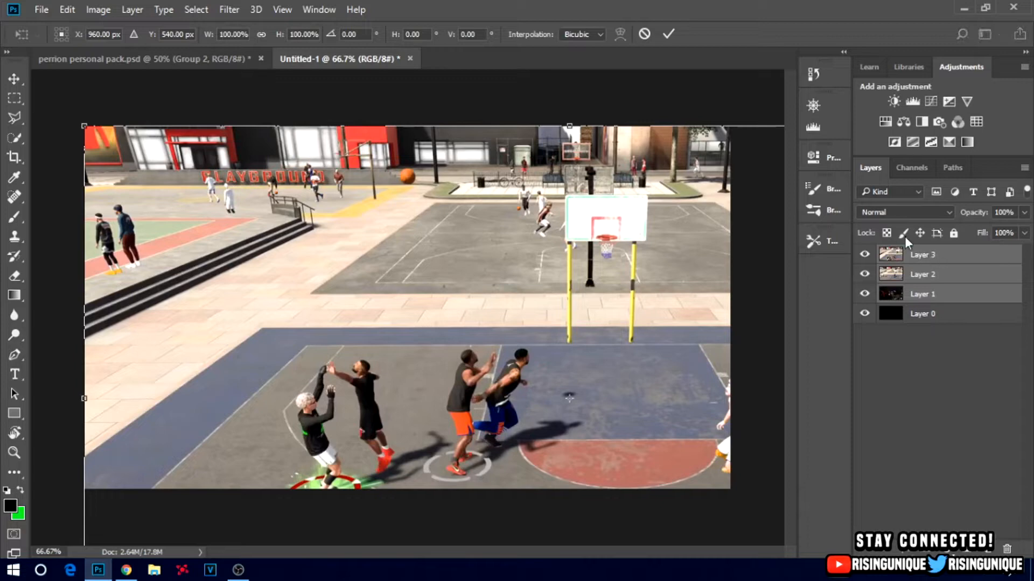
left_click(662, 32)
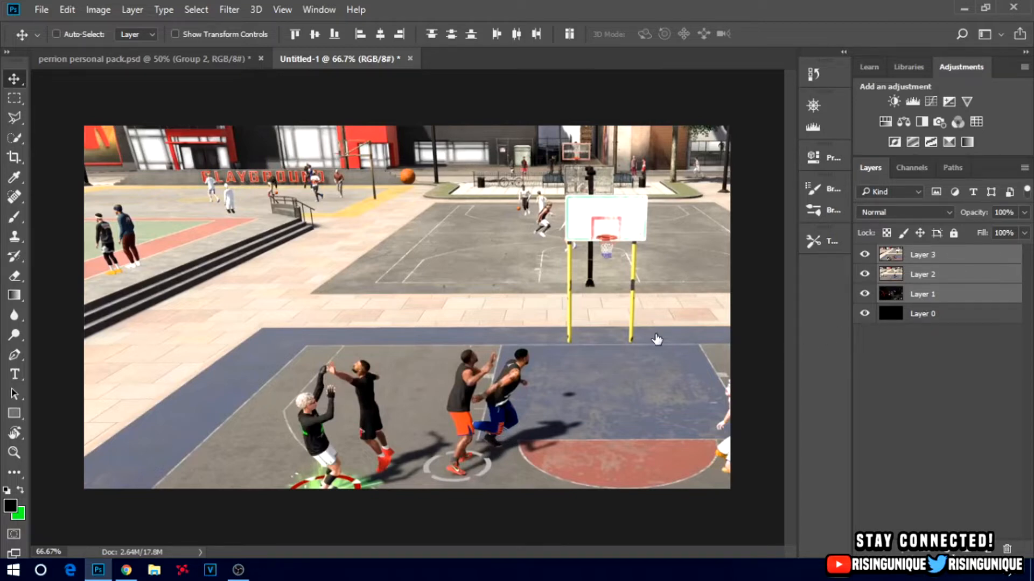
left_click(923, 294)
key("ctrl+t")
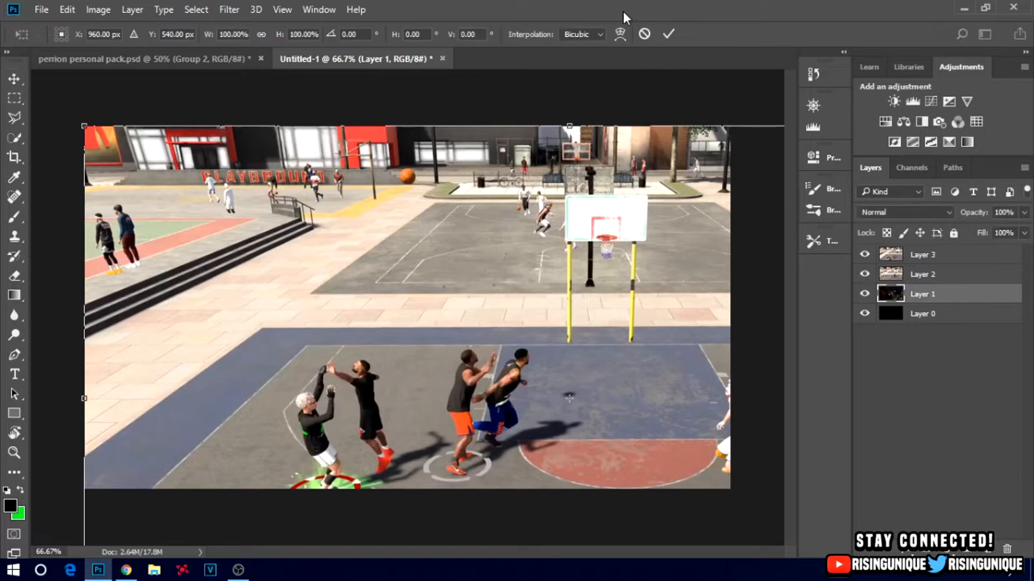
left_click(668, 34)
Scale and reposition Layer 1, Layer 2 and Layer 3 together so the screenshots fill the canvas edge to edge
left_click(919, 256)
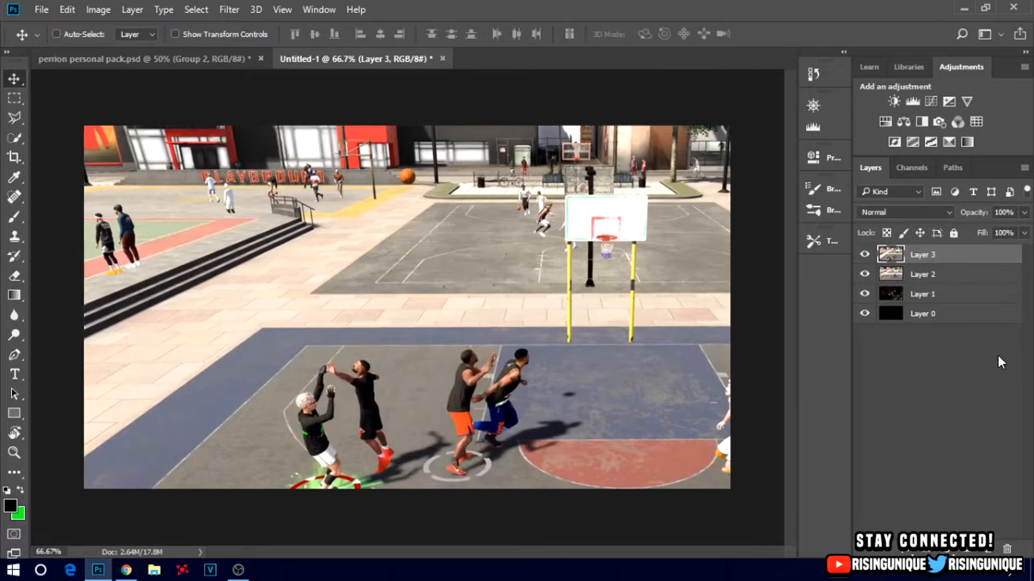
left_click(937, 294, "shift")
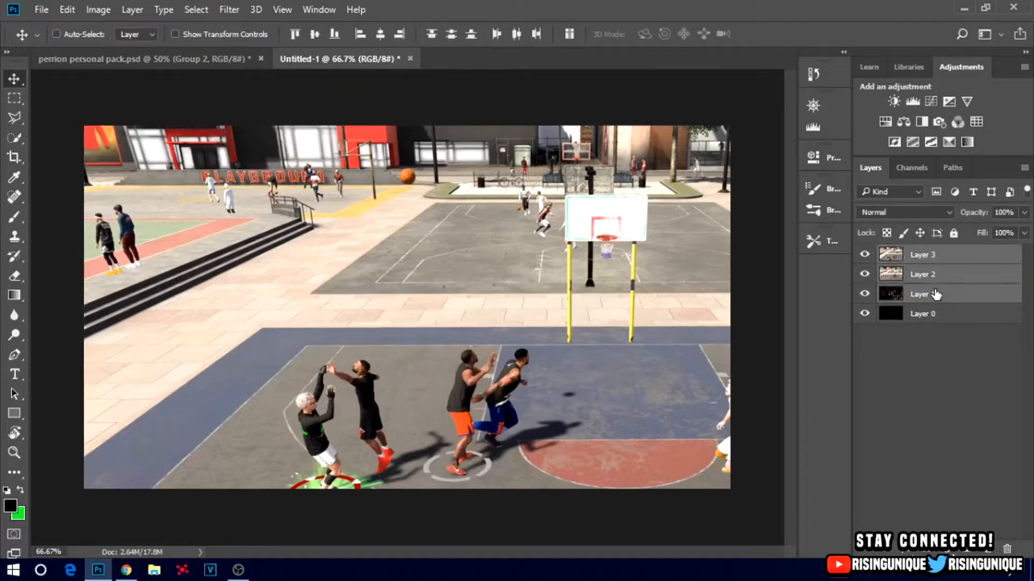
key("ctrl+t")
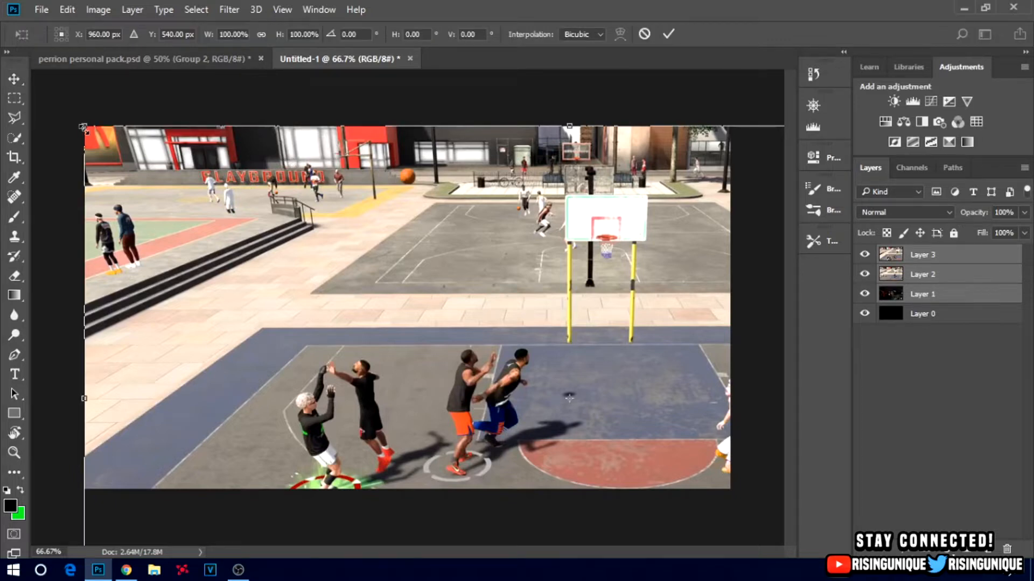
left_click_drag(84, 128, 362, 337)
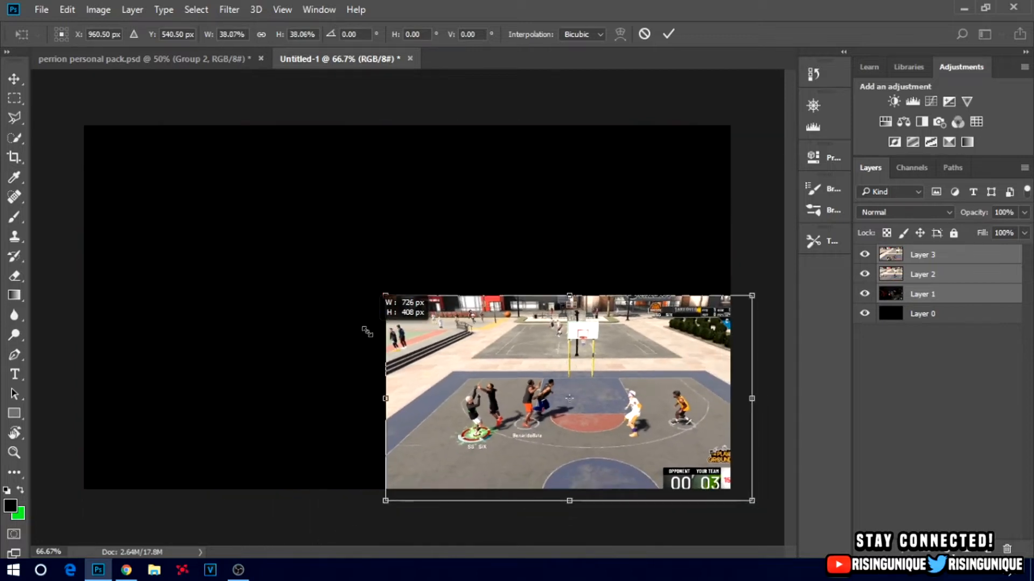
left_click_drag(557, 385, 568, 386)
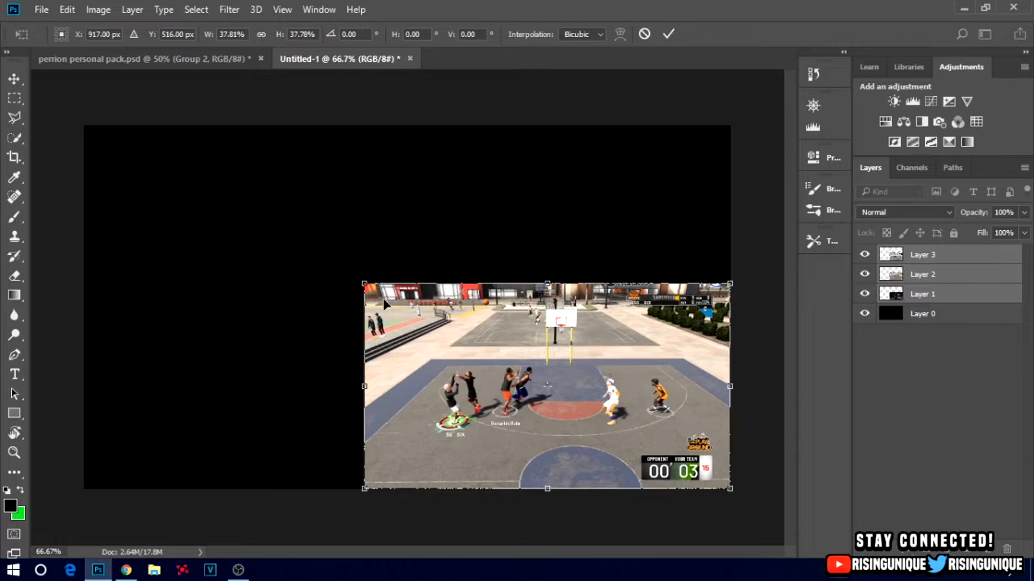
left_click_drag(361, 283, 59, 168)
key("Return")
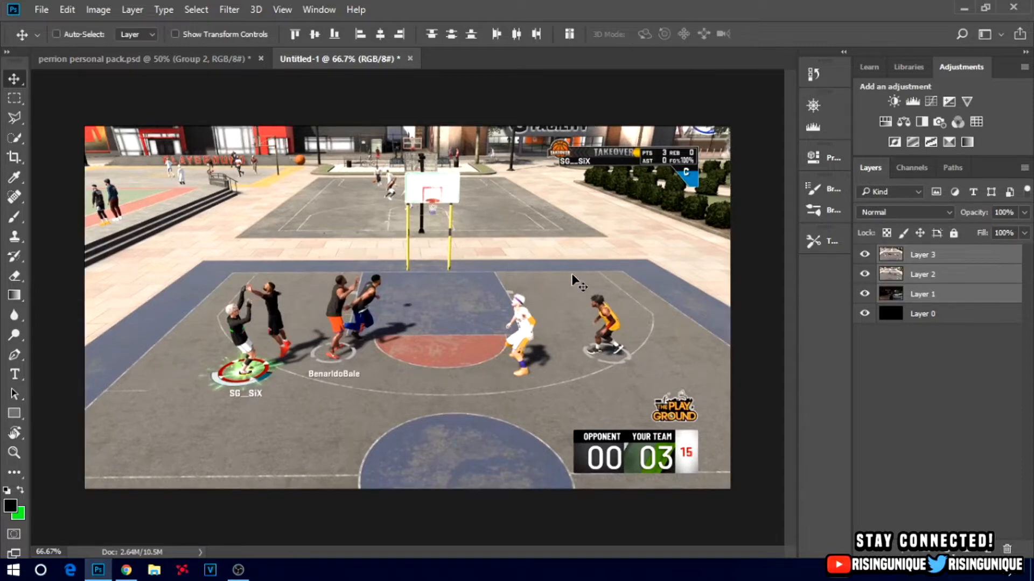
key("ctrl+t")
left_click_drag(731, 131, 735, 121)
key("Return")
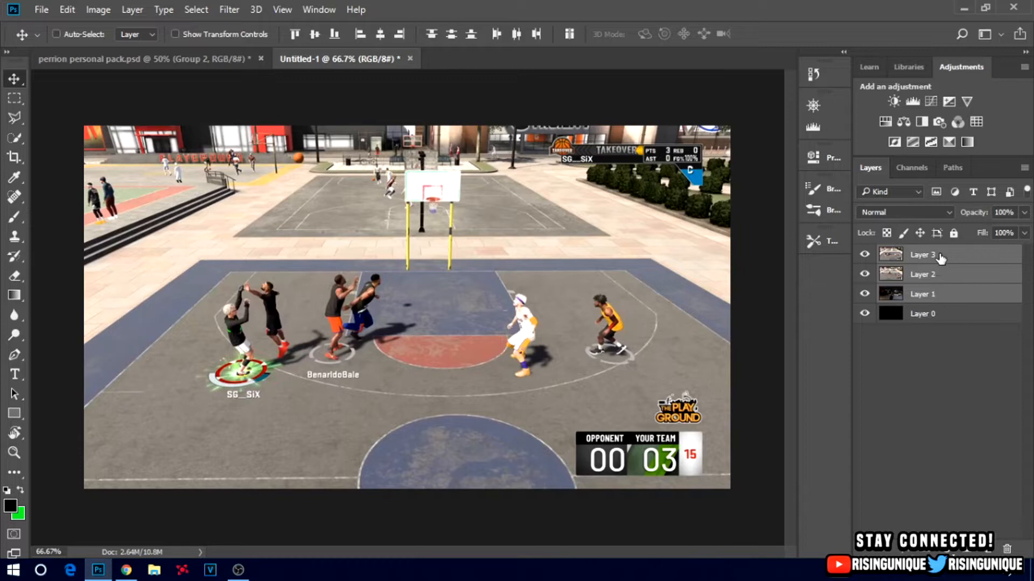
Hide Layer 3 and Layer 2, the two court screenshots
left_click(940, 259)
left_click(865, 255)
left_click(865, 274)
Cut the full-width strip with the controller prompts from the lower edge of the character screenshot on Layer 1
left_click(942, 301)
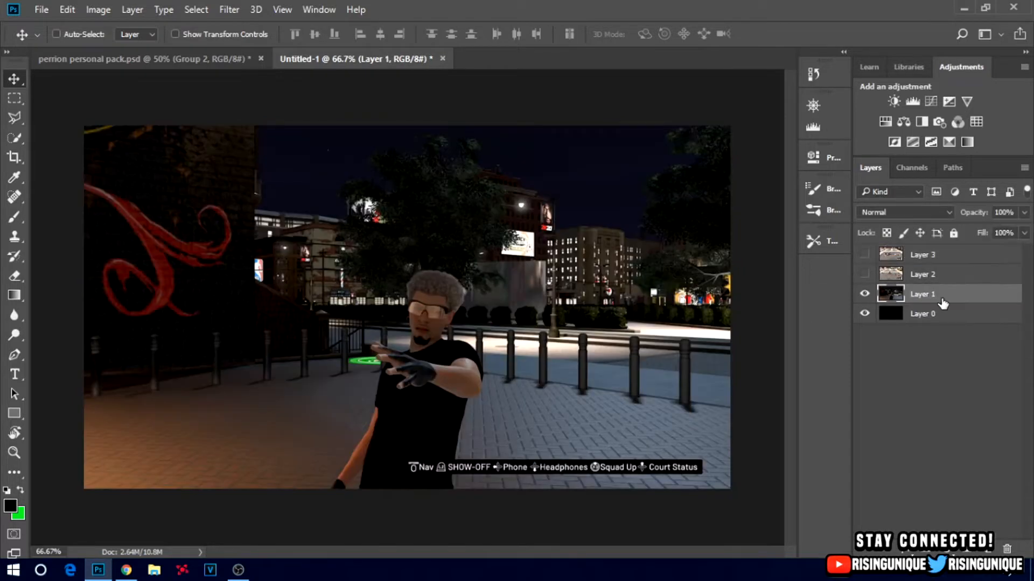
left_click(14, 98)
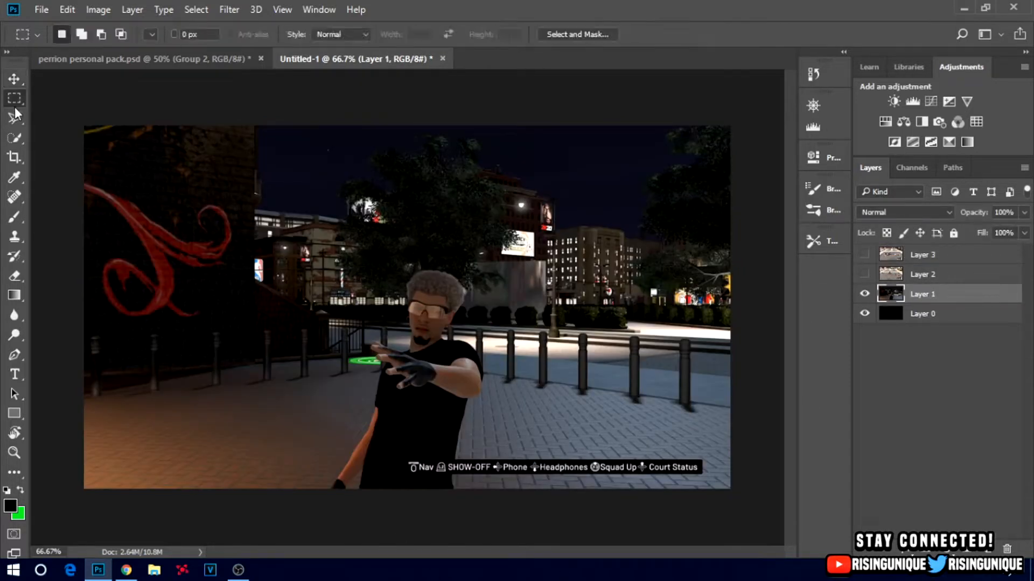
left_click_drag(66, 506, 867, 458)
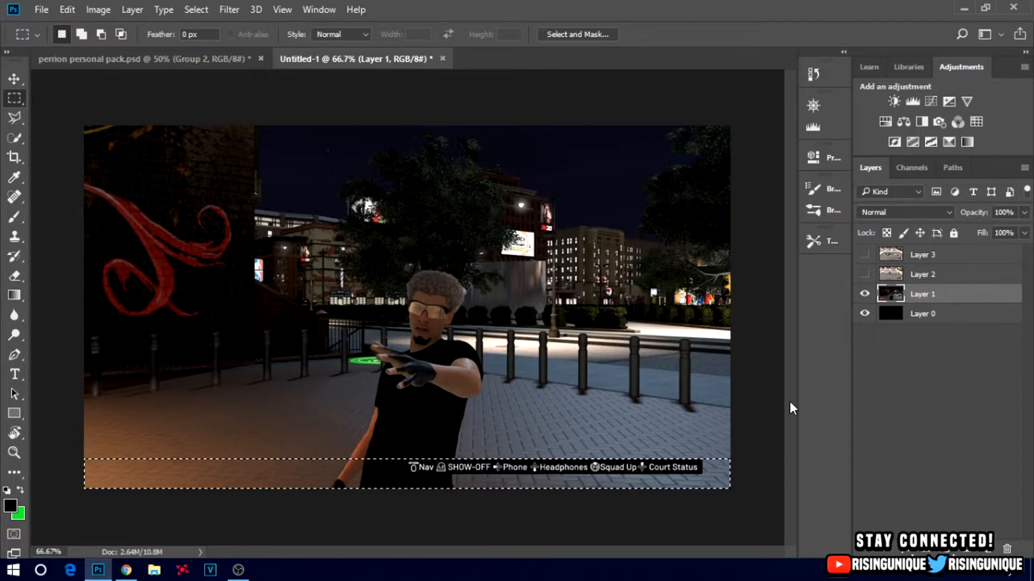
key("ctrl+x")
Enlarge the character screenshot on Layer 1 to cover the empty strip at the canvas's lower edge
key("ctrl+t")
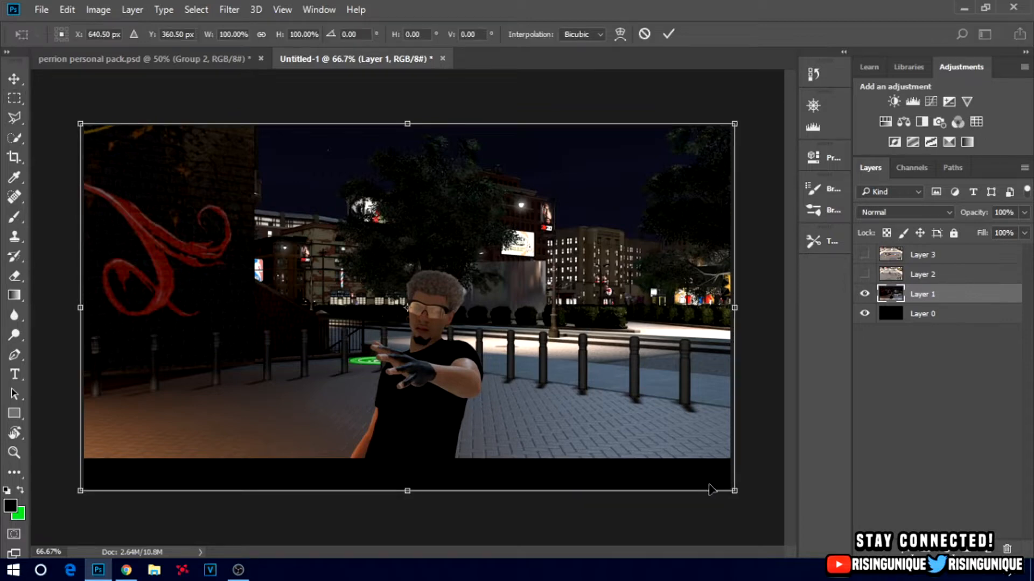
left_click_drag(734, 490, 815, 500)
key("Return")
key("v")
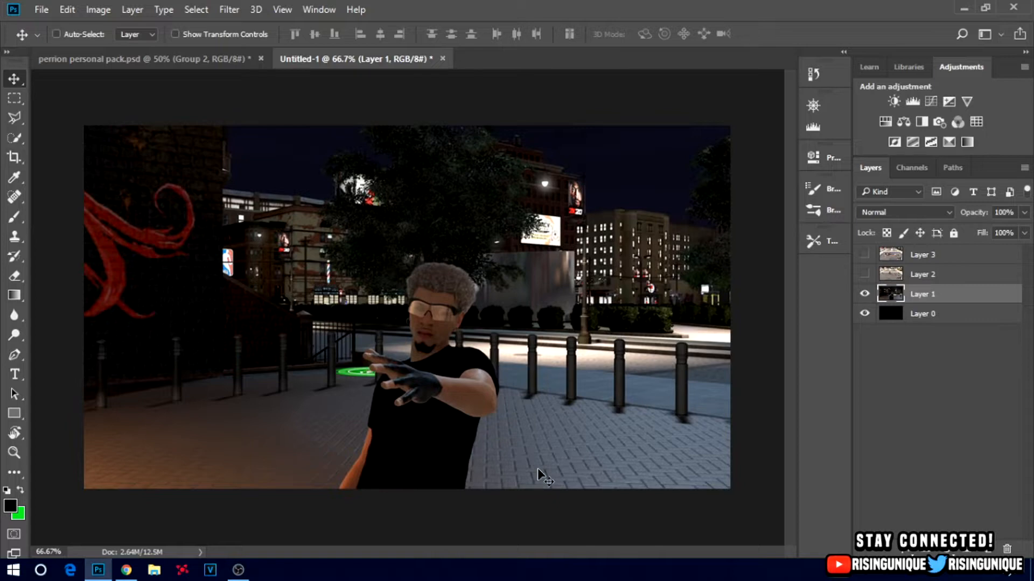
Nudge the character screenshot on Layer 1 vertically in small increments to fine-tune its fit on the canvas
key("Up")
key("Up")
key("Up")
key("Up")
key("Up")
key("Up")
key("Up")
key("Up")
key("Up")
key("Down")
key("Down")
key("Down")
key("Down")
key("Down")
key("Down")
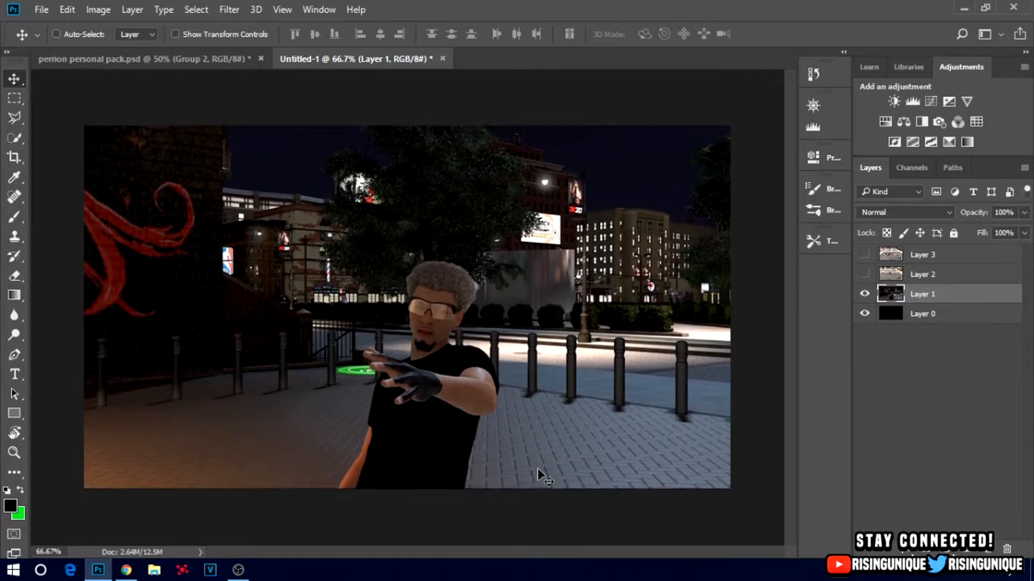
Start a Pen tool path on Layer 1 where the character's orange-lit forearm meets the canvas's lower edge
left_click(15, 355)
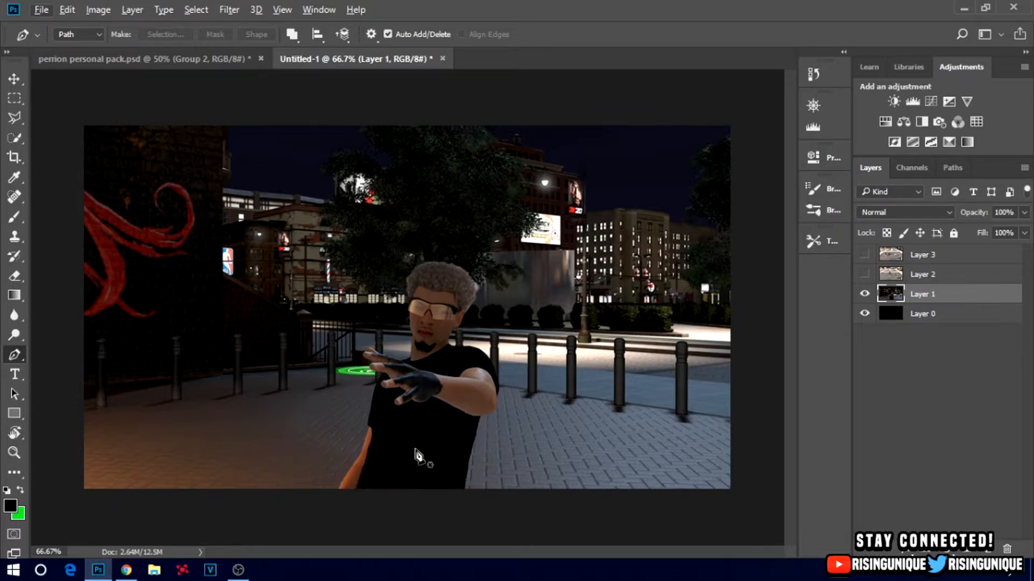
scroll(341, 506, "up", 3)
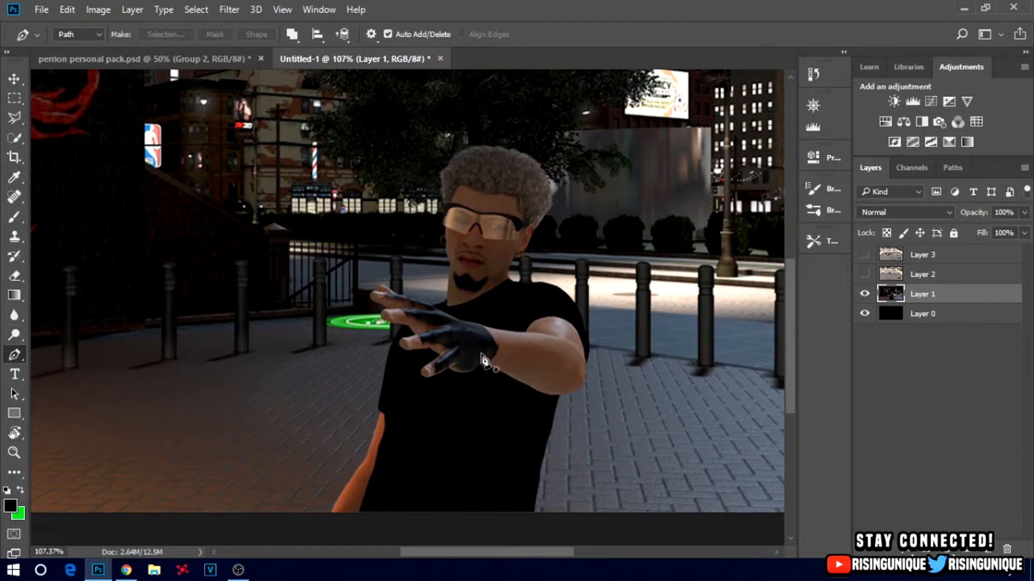
scroll(350, 484, "up", 3)
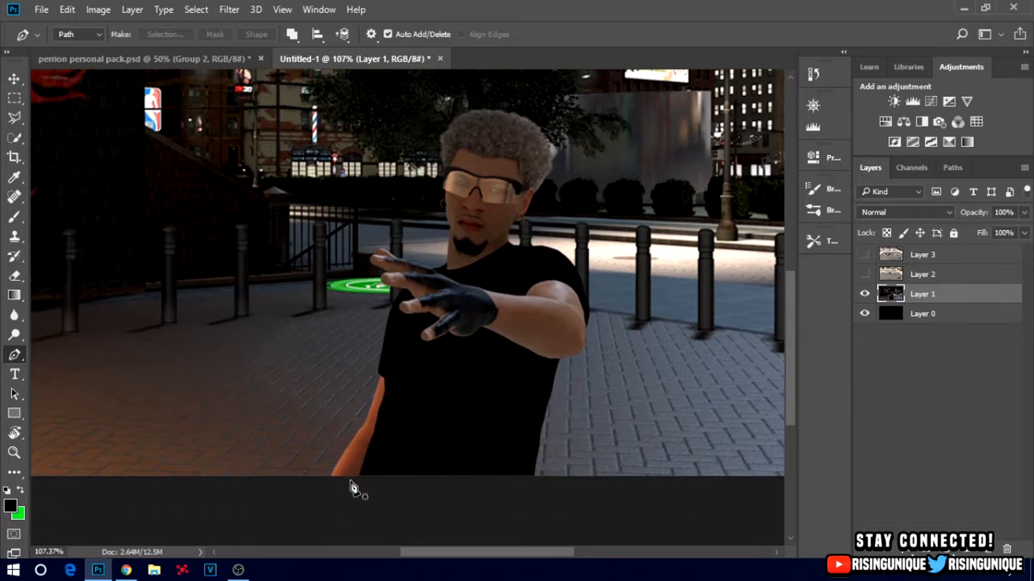
scroll(349, 485, "up", 5)
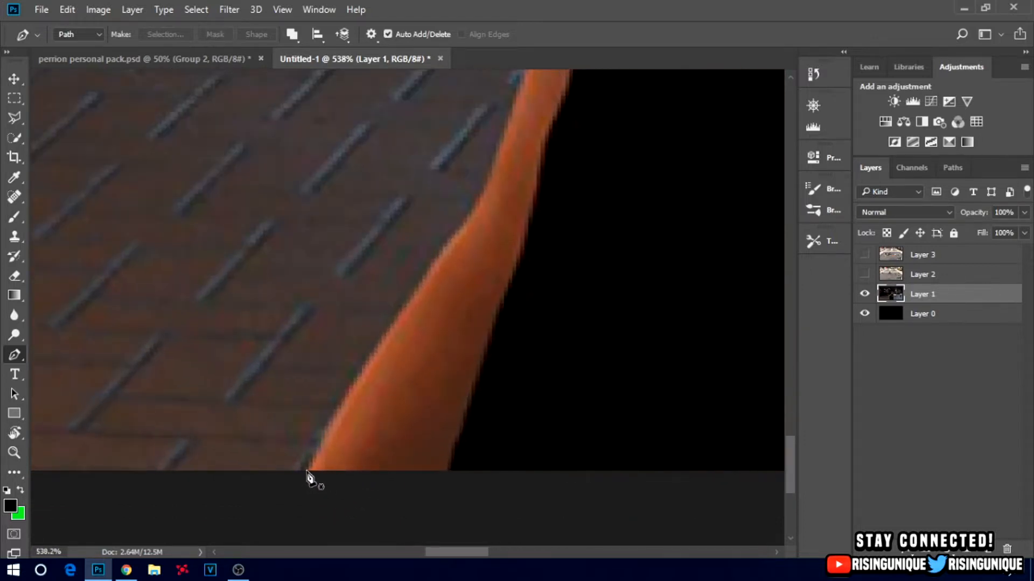
left_click(308, 471)
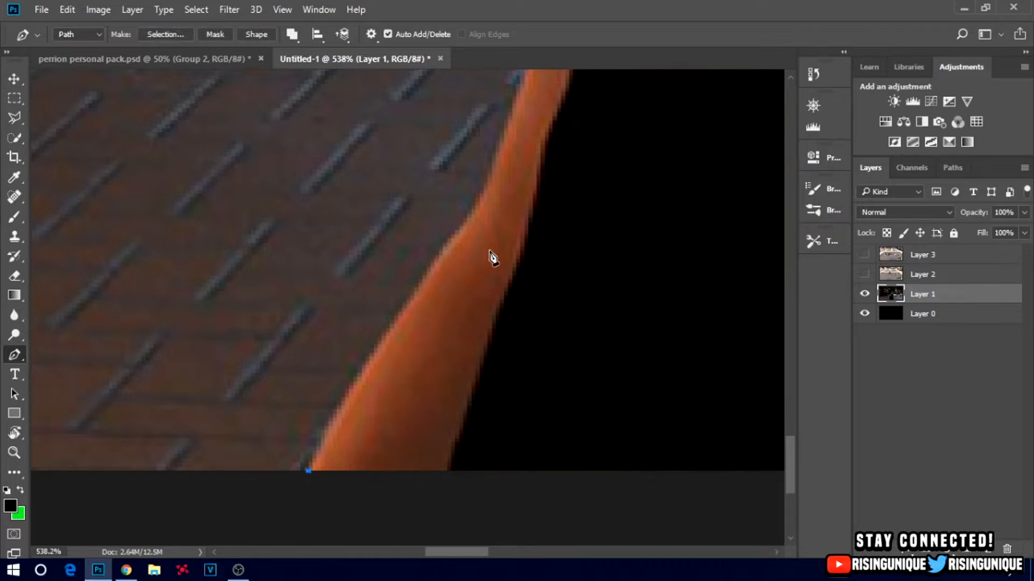
left_click_drag(406, 308, 447, 258)
key("ctrl+z")
left_click_drag(483, 211, 443, 249)
left_click_drag(375, 286, 472, 226)
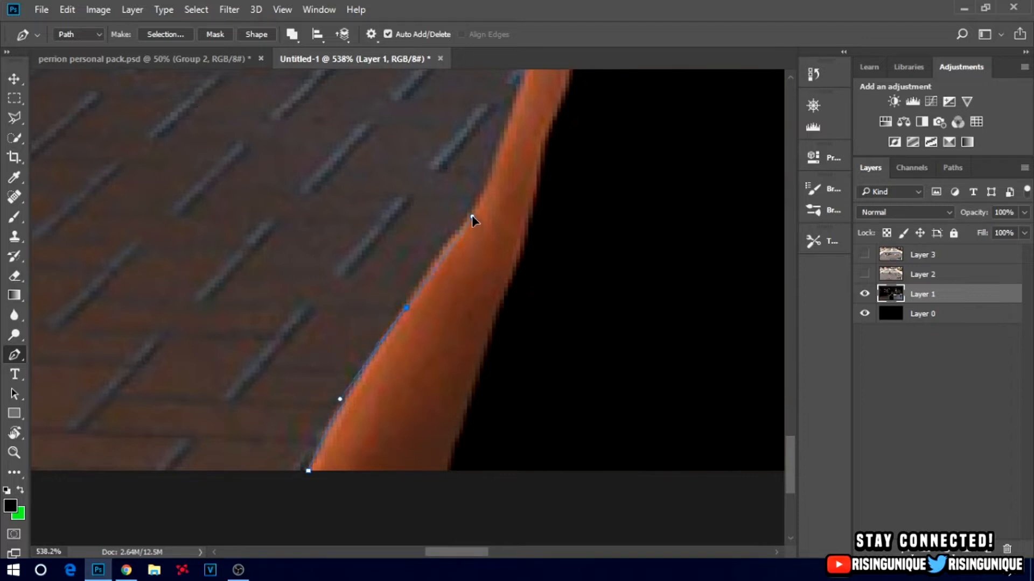
left_click(407, 308, "alt")
key("ctrl+z")
key("ctrl+z")
Trace the outer edge of the orange-lit arm with straight path segments up to the shirt sleeve
left_click(407, 309)
left_click(442, 254)
left_click(463, 231)
scroll(504, 185, "up", 3)
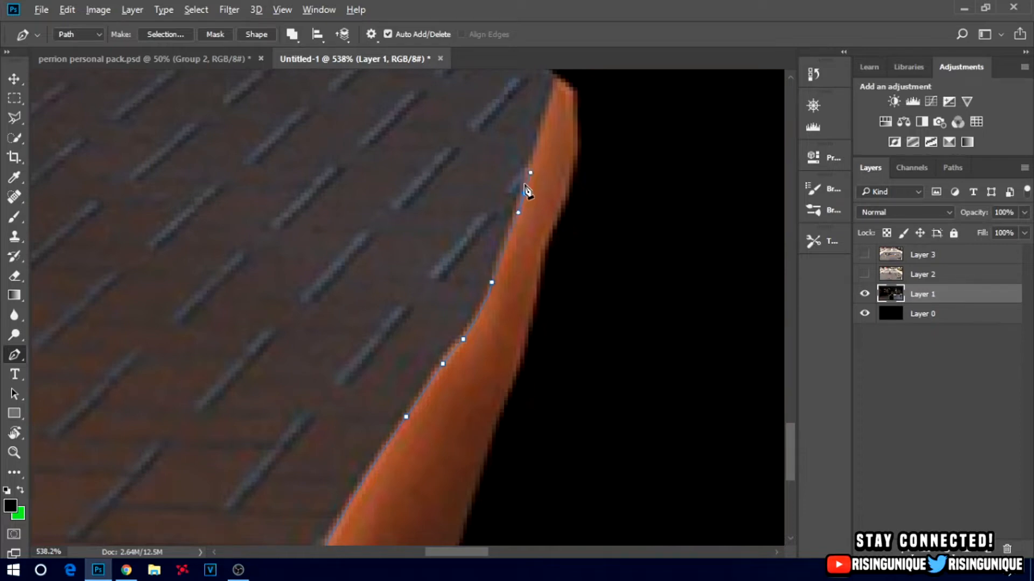
scroll(530, 175, "up", 2)
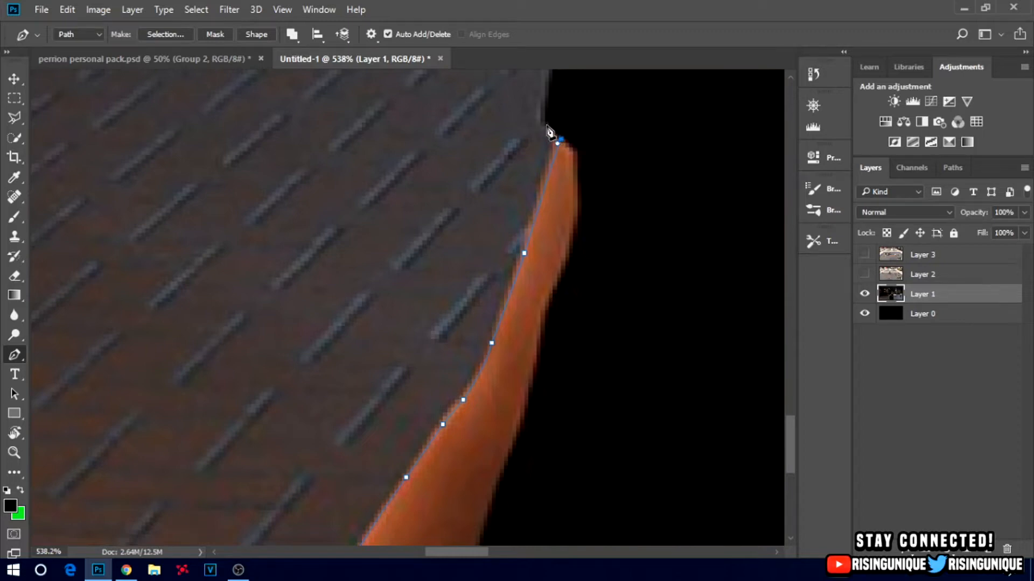
Continue the path up the side of the black shirt and curve it in beneath the gloved hand's fingers
scroll(549, 128, "up", 4)
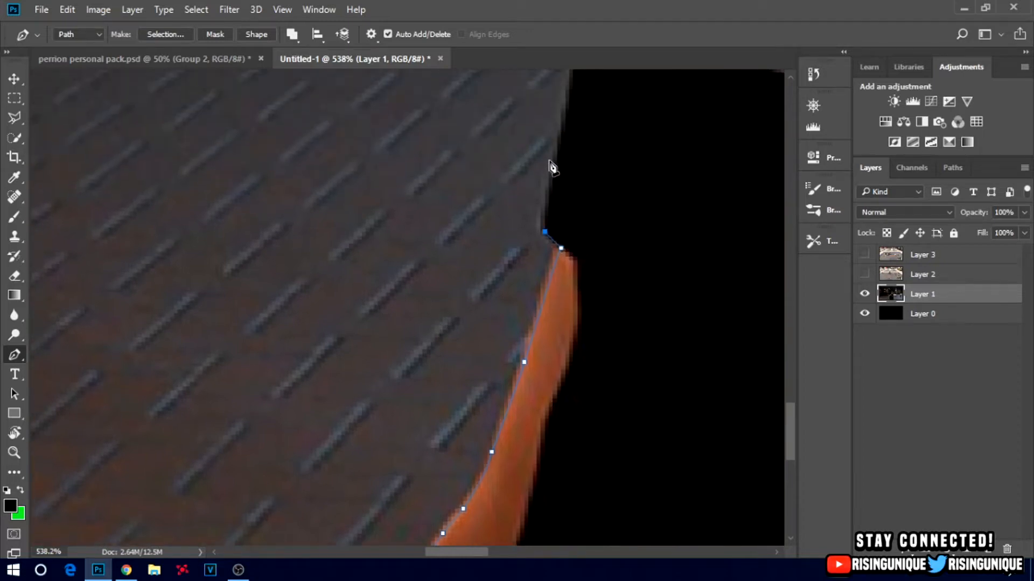
left_click(557, 150)
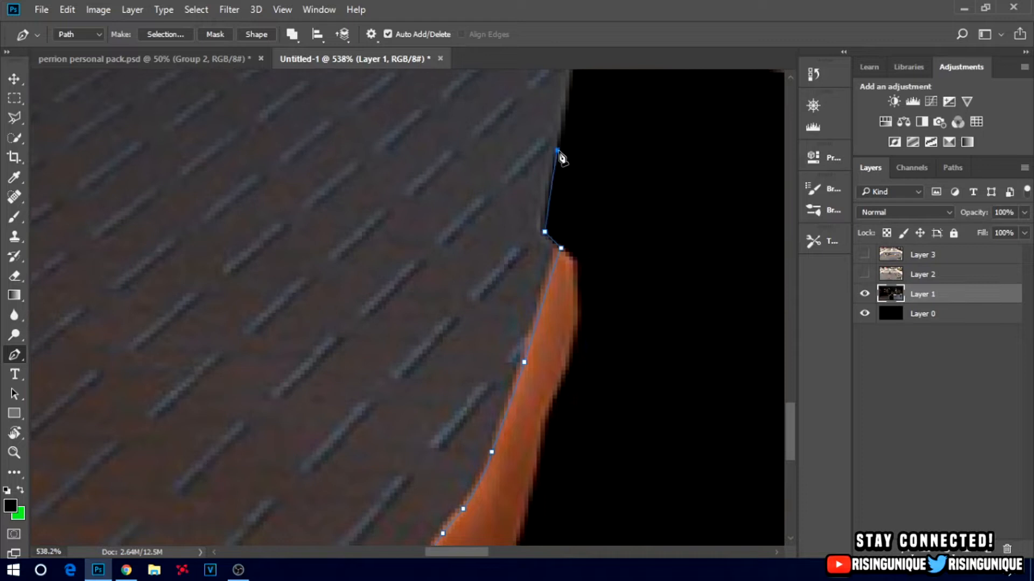
left_click(569, 89)
scroll(565, 224, "up", 4)
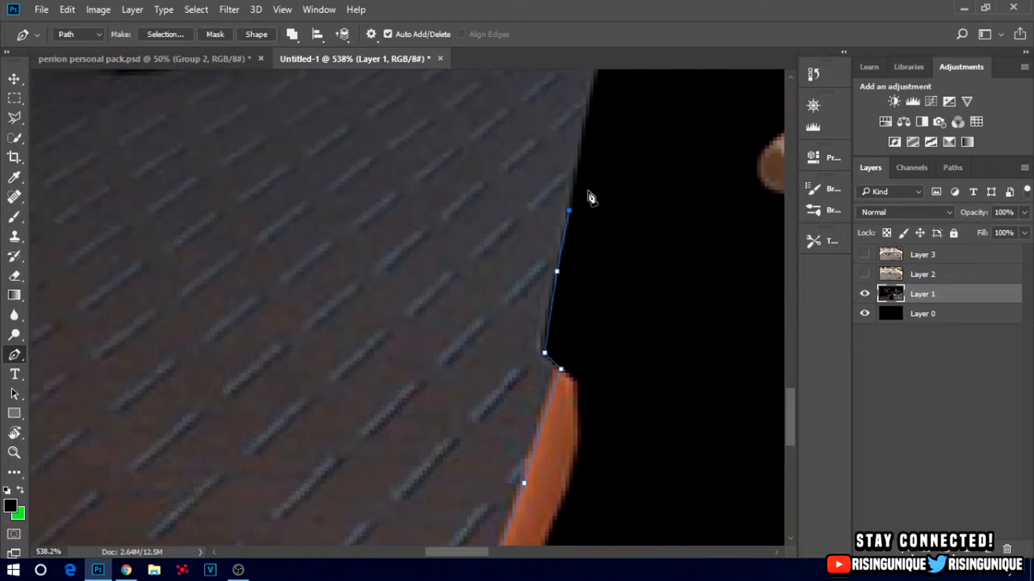
left_click(581, 161)
left_click(585, 144)
scroll(596, 99, "up", 6)
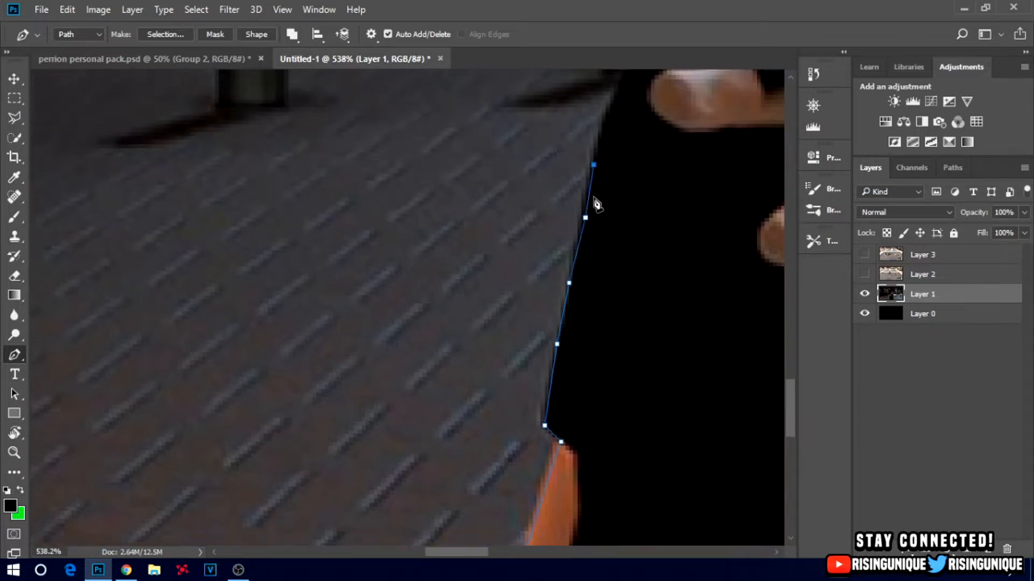
left_click_drag(671, 118, 721, 76)
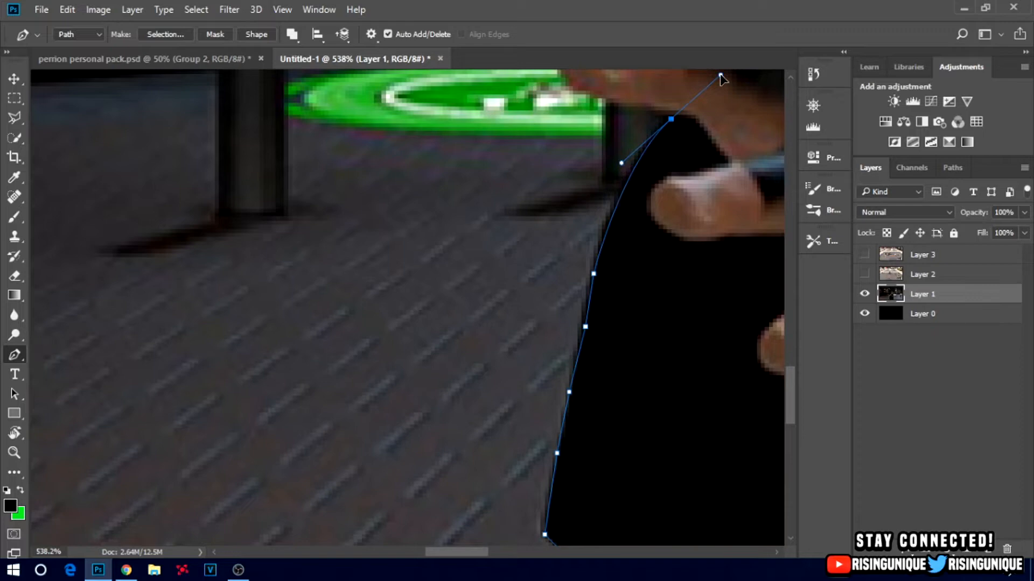
left_click(671, 118, "alt")
Curve the path around the tip of the finger just above the shirt edge, with corner points at the bends
scroll(670, 114, "up", 2)
left_click_drag(561, 142, 553, 112)
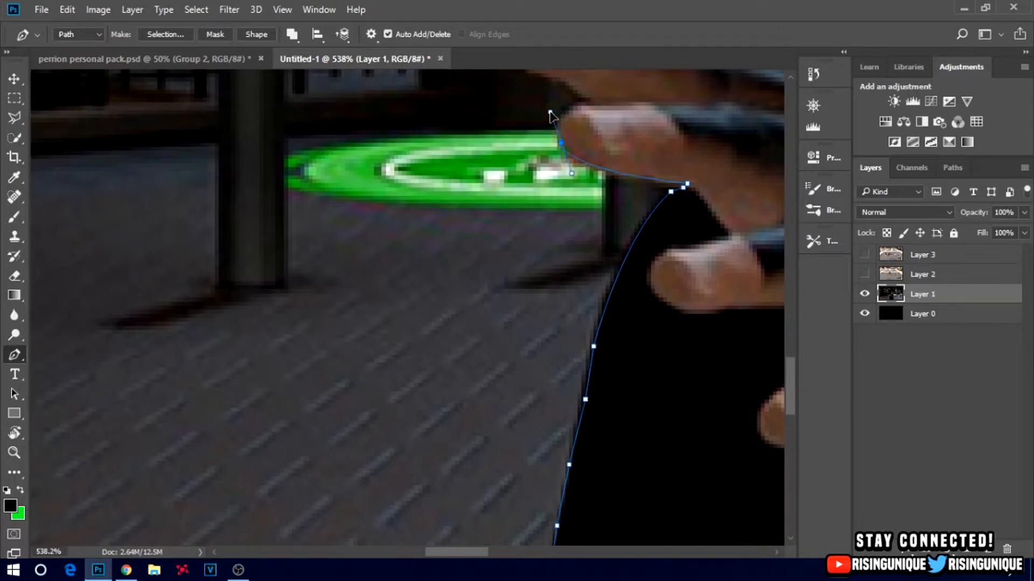
left_click(560, 142, "alt")
left_click_drag(585, 106, 621, 99)
left_click(586, 107, "alt")
left_click(564, 79)
Trace the path around the two uppermost fingertips of the gloved hand
scroll(566, 81, "up", 4)
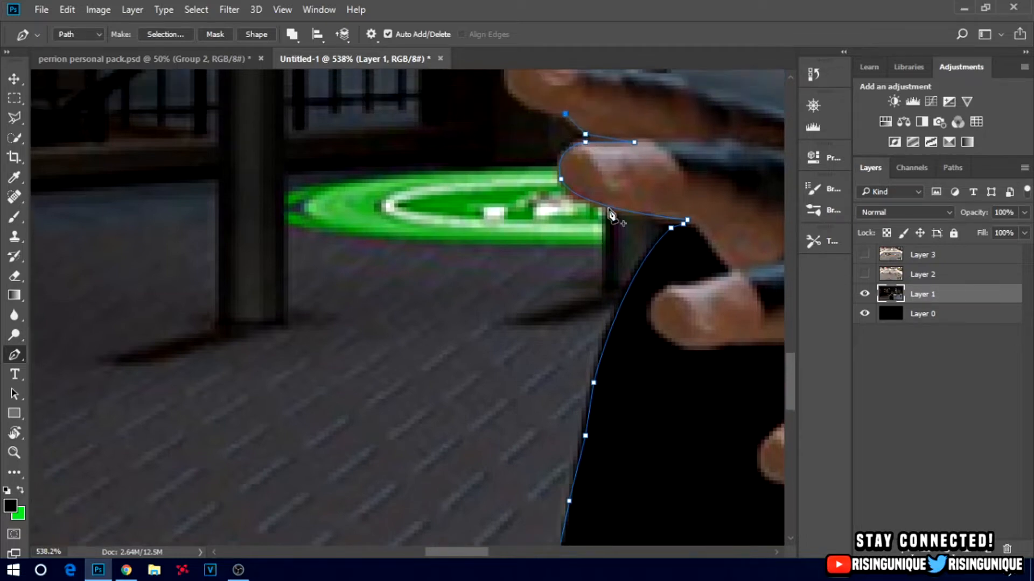
left_click_drag(517, 126, 555, 92)
left_click(515, 143, "alt")
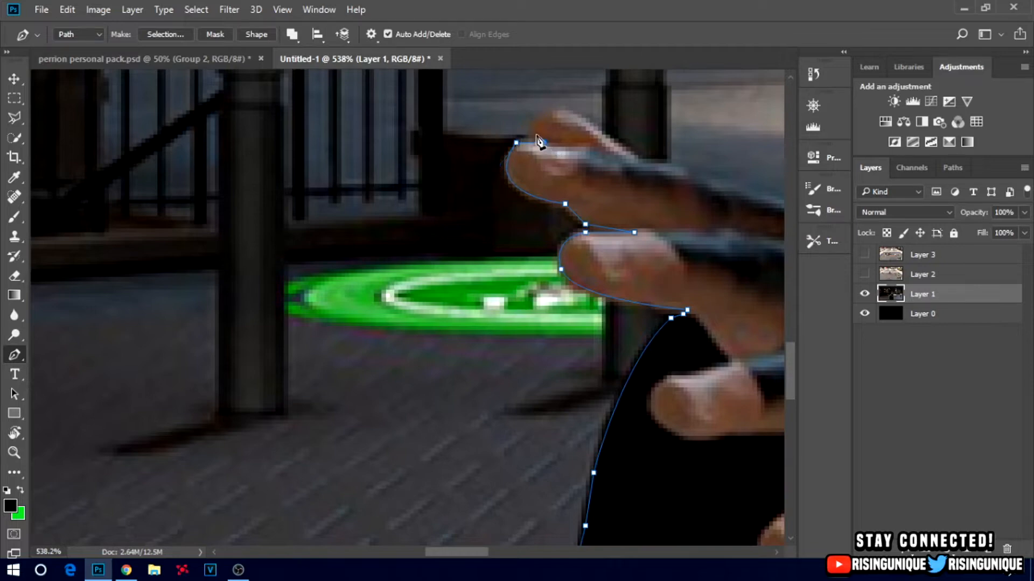
left_click_drag(536, 124, 591, 124)
left_click(594, 127)
Extend the path along the glove's upper edge and curve it over the shoulder to the neck
scroll(635, 183, "right", 5)
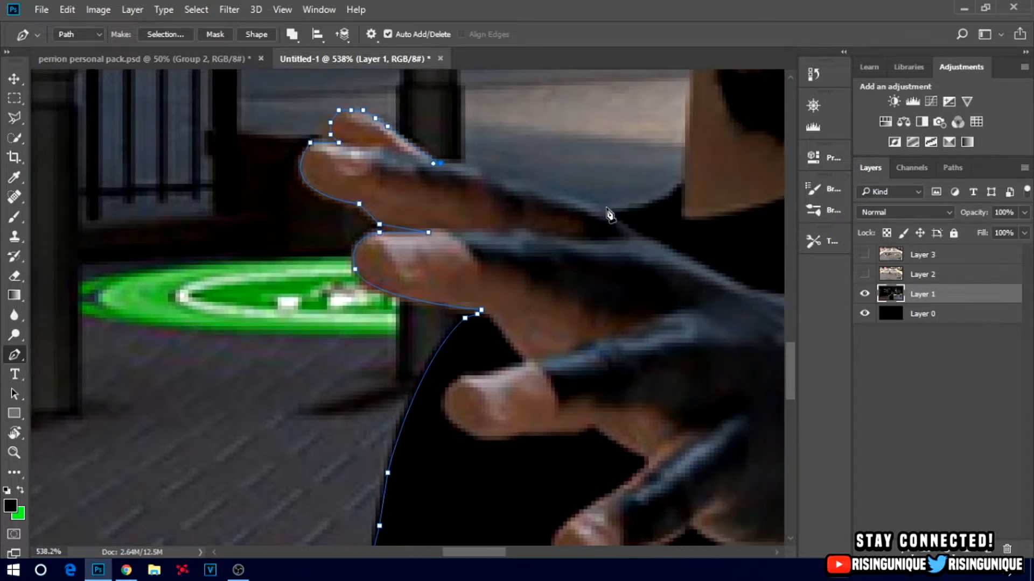
left_click(607, 209)
key("ctrl+z")
left_click_drag(609, 213, 614, 215)
left_click_drag(684, 176, 702, 137)
left_click(685, 176)
Trace the neck, jaw and cheek up past the earring to just below the glasses
scroll(695, 161, "up", 3)
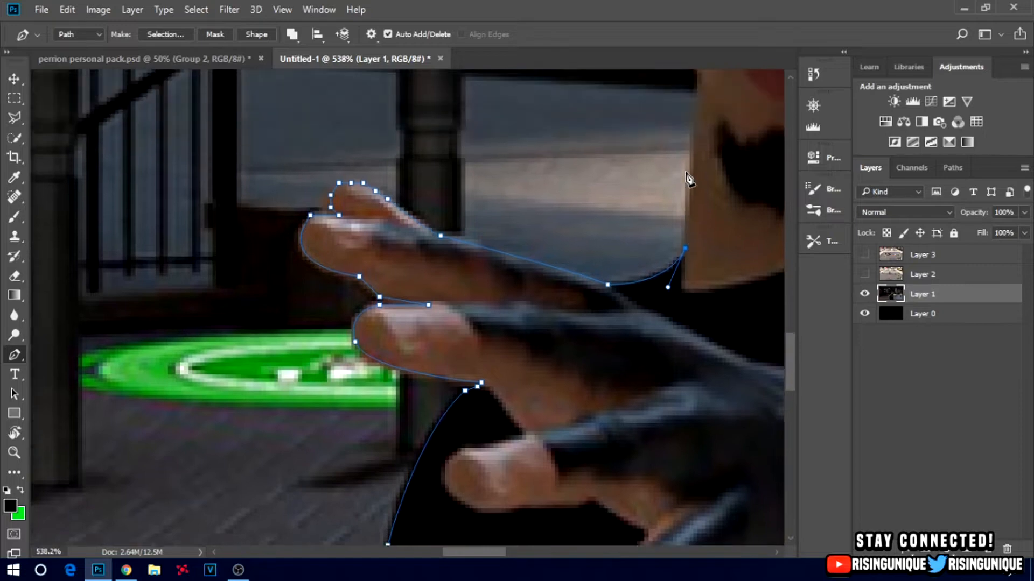
left_click(701, 126)
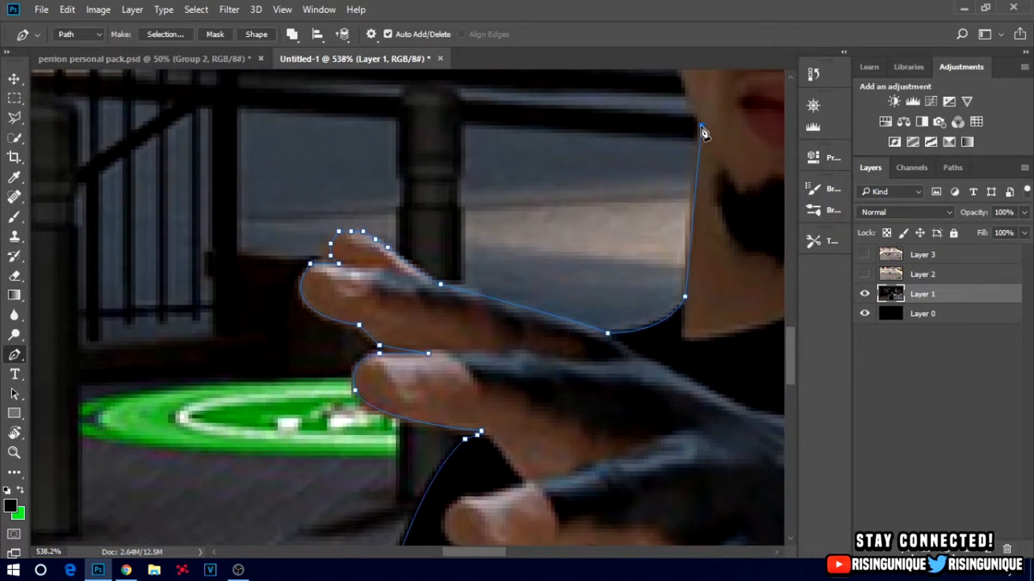
left_click(689, 97)
scroll(684, 86, "up", 3)
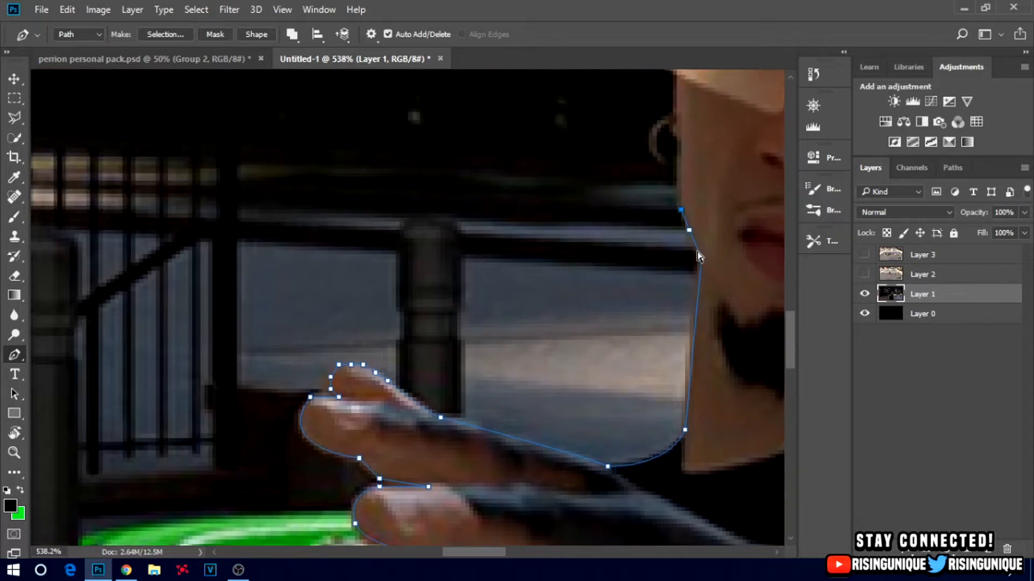
left_click(681, 201)
scroll(679, 177, "up", 1)
left_click(676, 147)
scroll(677, 279, "up", 2)
scroll(705, 362, "right", 2)
key("ctrl+z")
left_click(619, 281)
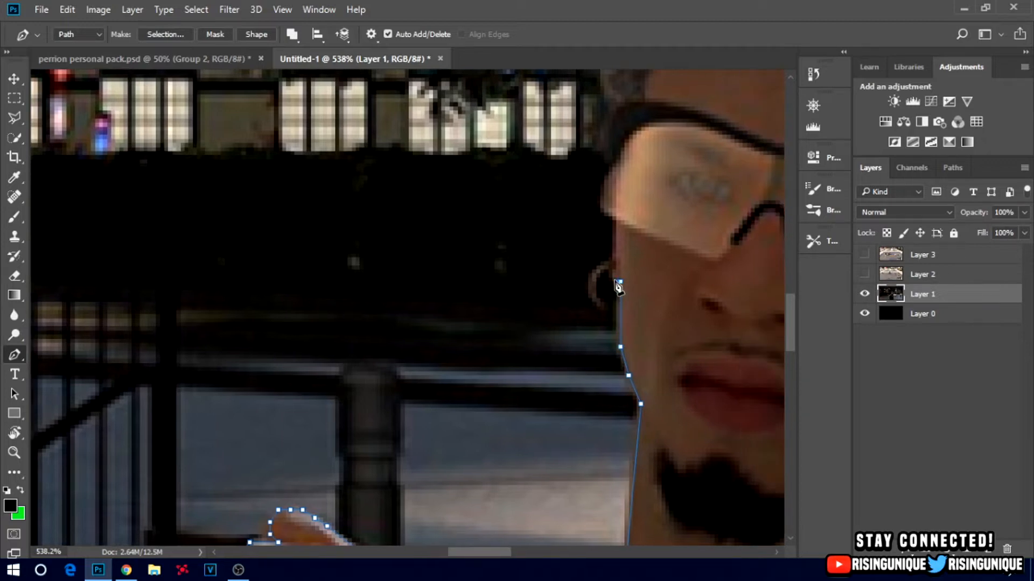
left_click(612, 265)
Curve the path around the outer edge of the glasses and up to where the frame meets the hair
left_click_drag(584, 179, 591, 131)
key("ctrl+z")
left_click(587, 175, "alt")
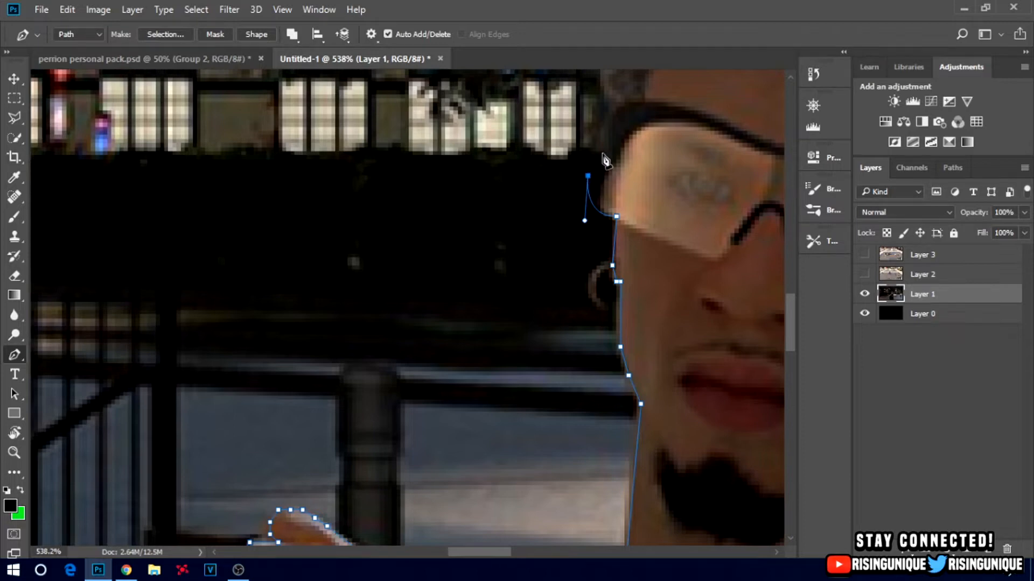
scroll(609, 180, "up", 2)
left_click(599, 191)
left_click(596, 171)
left_click(604, 162)
left_click(611, 145)
key("z")
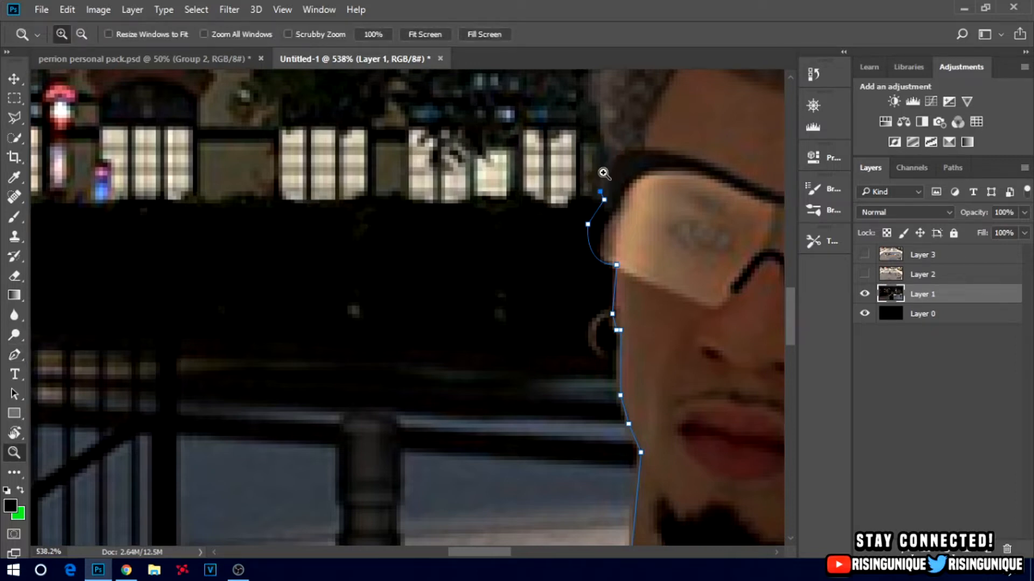
key("p")
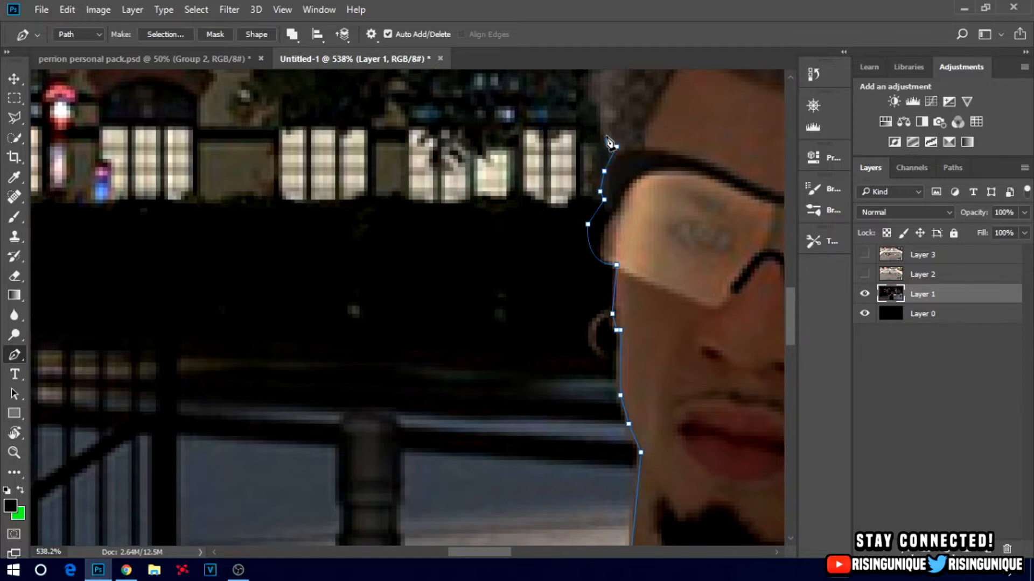
Trace the side of the hair directly above the glasses frame with closely spaced anchor points
left_click_drag(608, 142, 611, 191)
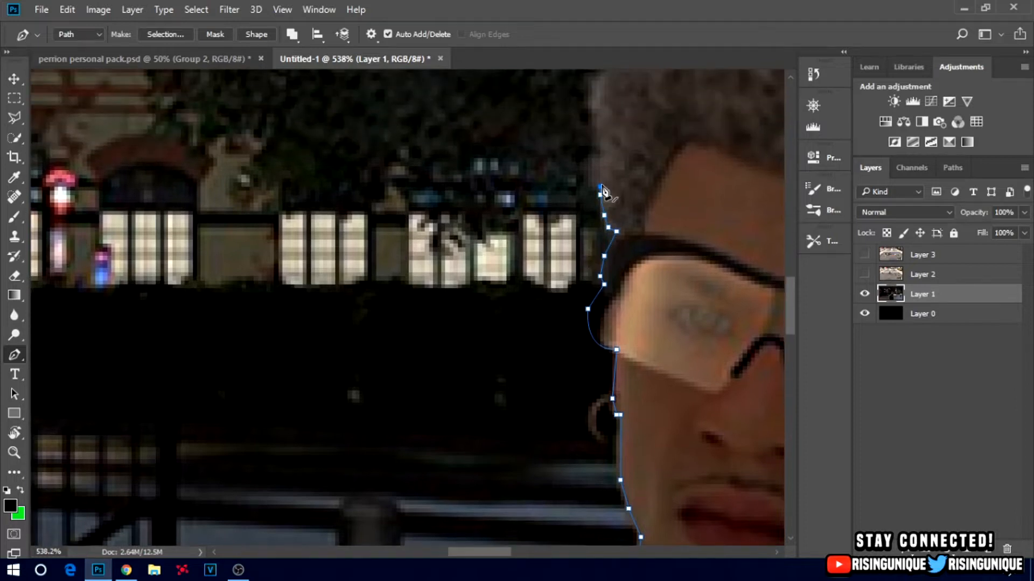
left_click(601, 180)
left_click(596, 126)
left_click(596, 106)
Curve the path around the hair's side bulge and follow its rising edge toward the top of the head
scroll(606, 153, "up", 3)
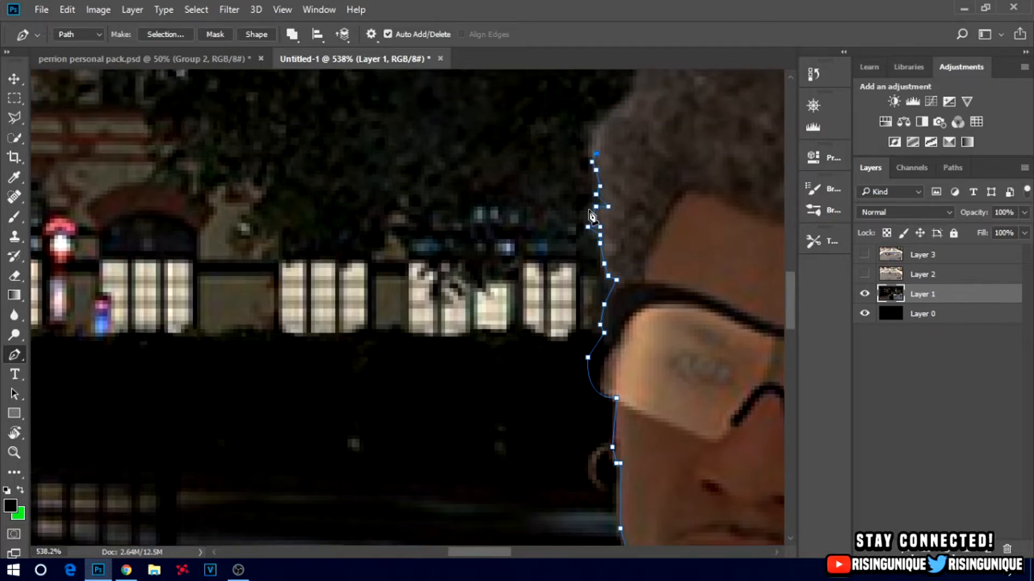
left_click_drag(625, 154, 663, 138)
left_click(637, 141)
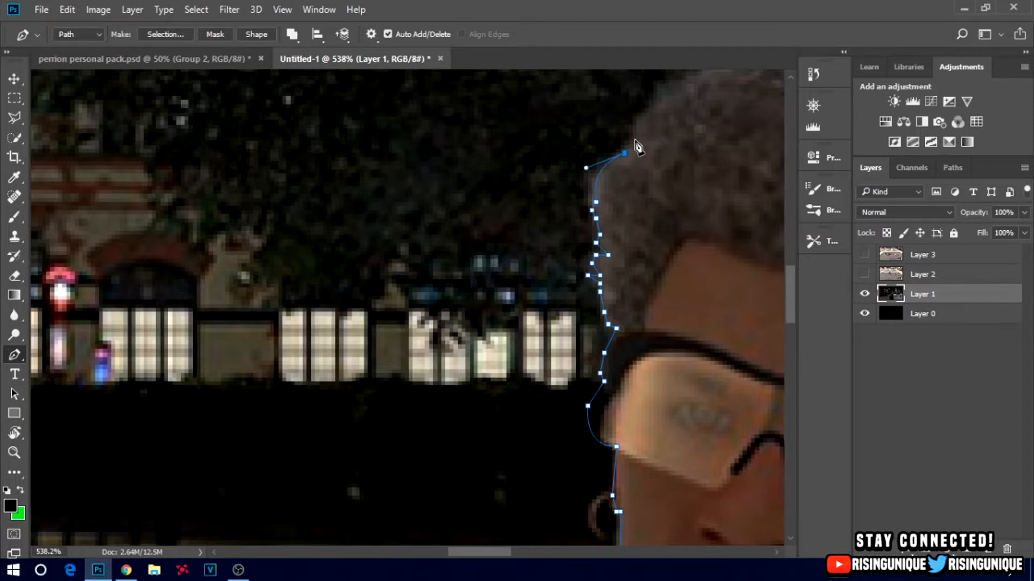
left_click(637, 125)
left_click(645, 112)
left_click(654, 102)
left_click(661, 101)
left_click(661, 84)
left_click(668, 84)
Outline the top of the hair up to and across the crown with short path segments
left_click_drag(666, 101, 561, 182)
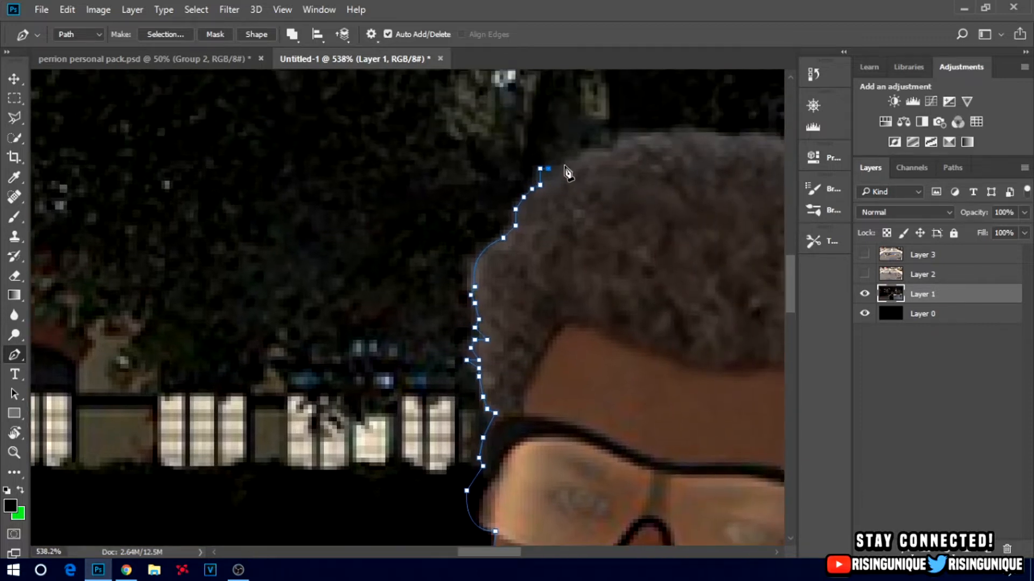
left_click(568, 164)
left_click(576, 160)
left_click(585, 153)
left_click(601, 148)
left_click(609, 148)
left_click(617, 143)
left_click(626, 136)
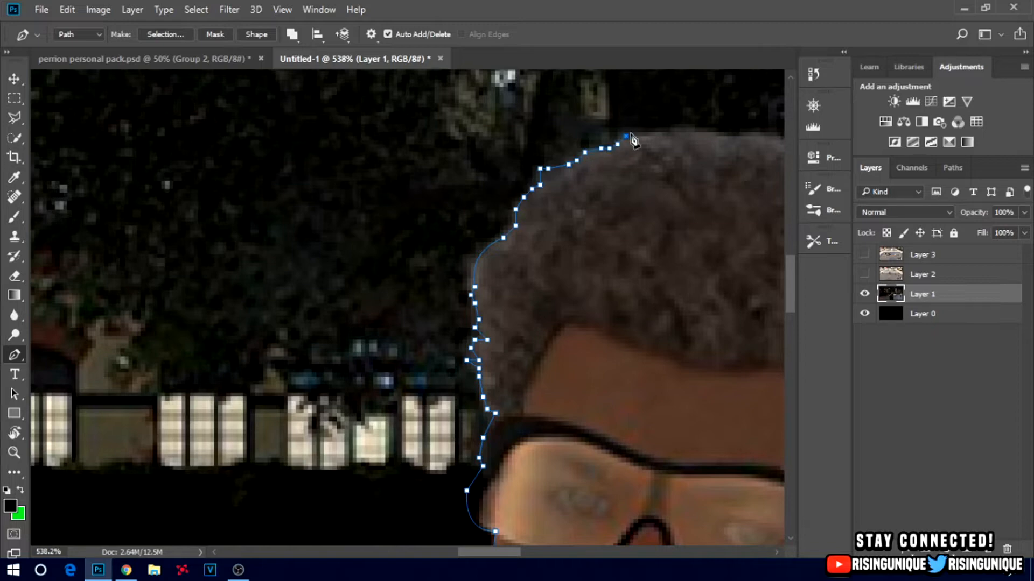
left_click(645, 135)
left_click(658, 136)
left_click(670, 136)
left_click(674, 132)
left_click(682, 128)
left_click(695, 131)
left_click(706, 131)
left_click(719, 135)
left_click(727, 136)
left_click(743, 135)
left_click(759, 136)
Continue the hair outline beyond the crown, following the uneven edge as it begins to slope down
scroll(761, 146, "right", 3)
left_click(692, 144)
left_click(700, 148)
left_click(716, 152)
left_click(728, 152)
left_click(737, 148)
left_click(754, 148)
key("ctrl+z")
left_click(742, 152)
left_click(748, 157)
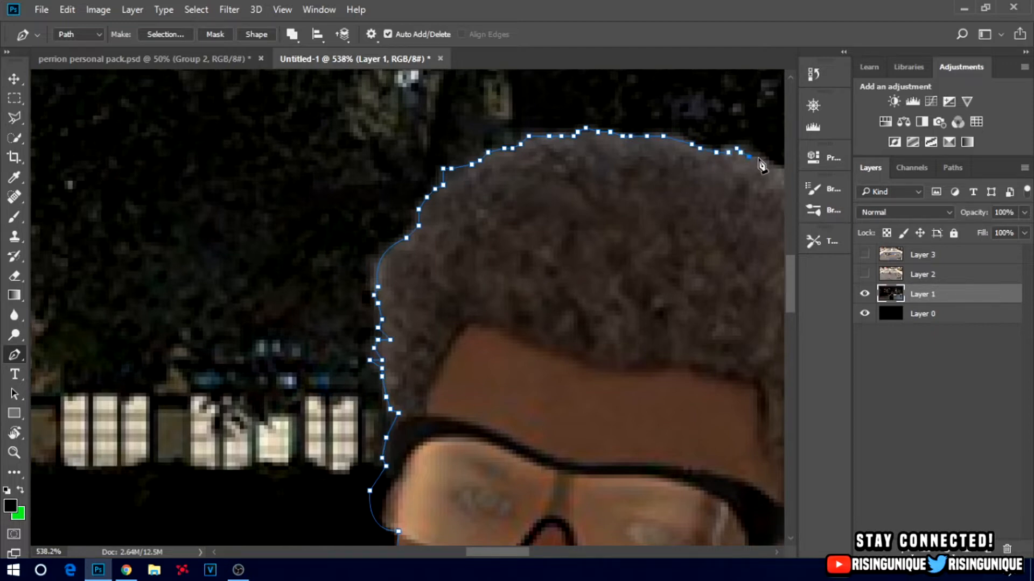
left_click(768, 165)
left_click(773, 173)
Redo the last anchor points past the crown and trace the hair's upper far shoulder
scroll(756, 181, "right", 3)
left_click(721, 168)
key("ctrl+z")
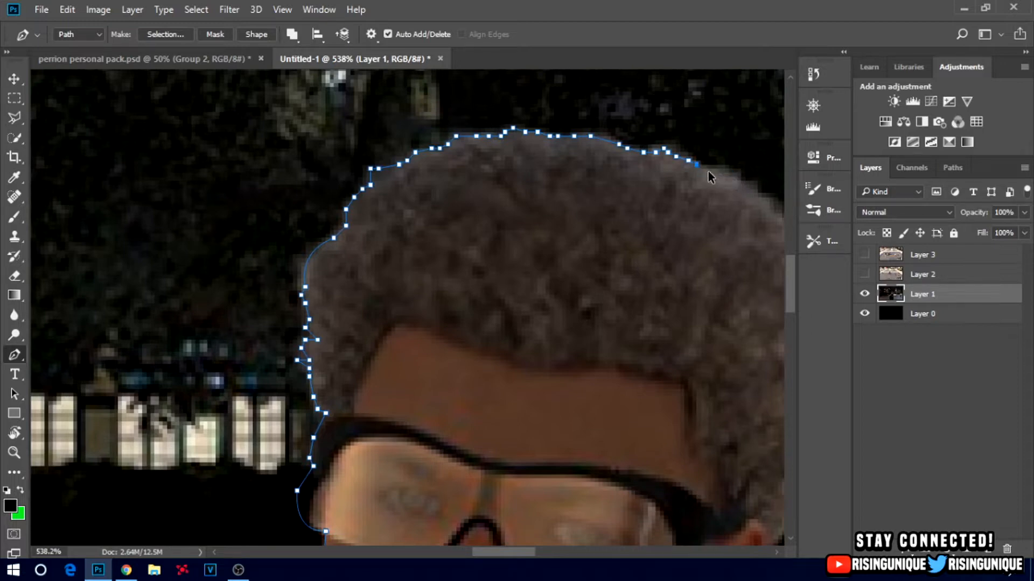
left_click(708, 169)
left_click(717, 172)
left_click(726, 173)
left_click(741, 177)
left_click(745, 185)
left_click(750, 189)
left_click(761, 201)
Trace the hair's edge diagonally down the far side of the head toward the bright background patch
left_click_drag(775, 221, 702, 221)
left_click(701, 197)
left_click(709, 209)
left_click(709, 218)
left_click(722, 229)
left_click(726, 238)
left_click(737, 250)
left_click(746, 259)
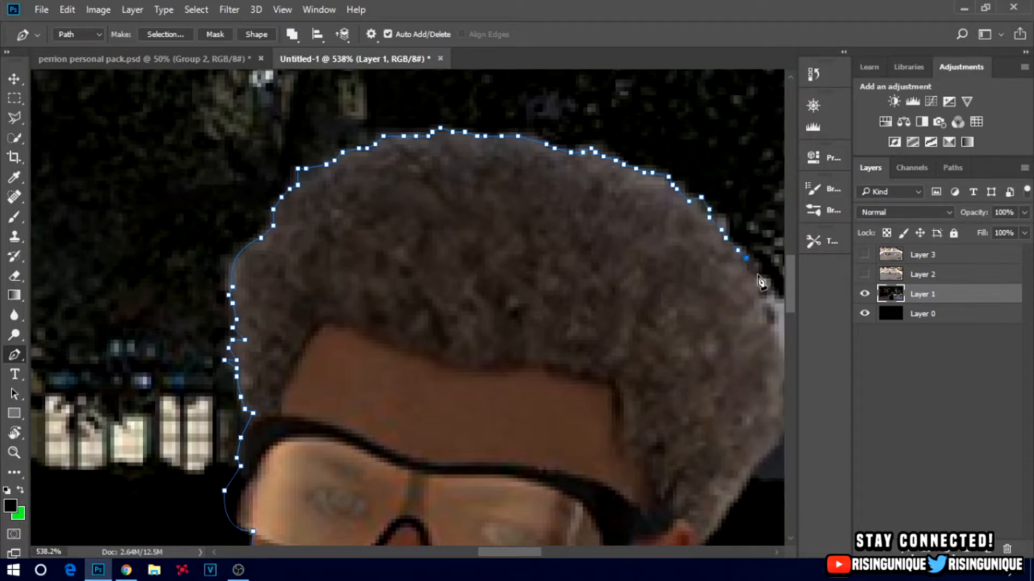
left_click(751, 278)
Trace the far side of the hair down past the bright background patch with closely spaced anchor points
left_click_drag(696, 309, 645, 320)
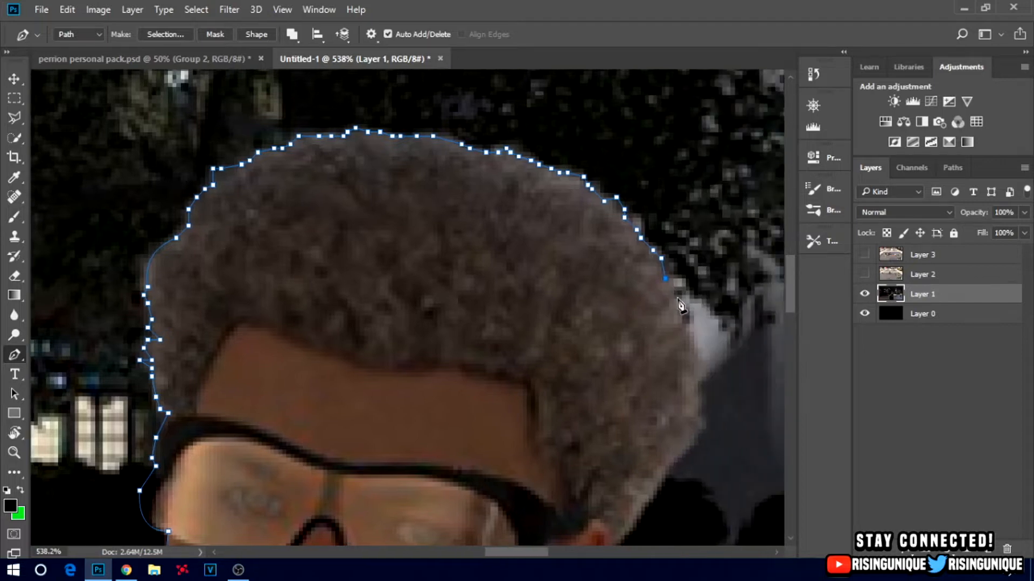
left_click(681, 328)
left_click(681, 335)
left_click(682, 344)
left_click(686, 348)
left_click(681, 356)
left_click(681, 368)
left_click(689, 377)
Continue the path around the hair's lower far bulge where it meets the dark grey background
left_click(698, 385)
left_click(689, 397)
left_click(698, 405)
left_click(698, 413)
left_click(698, 425)
left_click(689, 422)
left_click(689, 433)
left_click(690, 442)
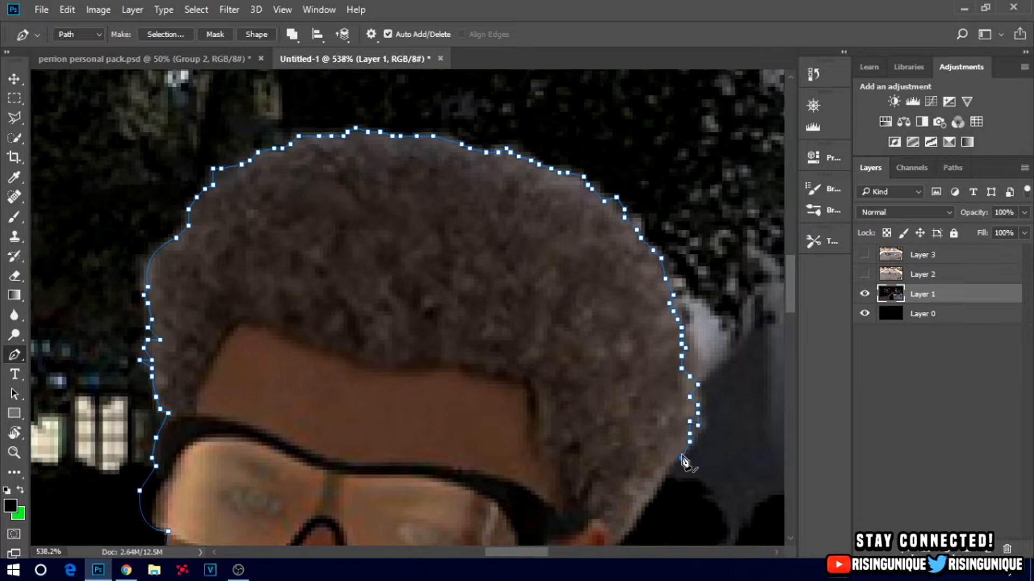
Trace the hair's lower edge diagonally inward to the top of the ear, redoing the last misplaced anchor
left_click(678, 453)
scroll(677, 454, "down", 2)
left_click(666, 422)
left_click(657, 434)
left_click(649, 450)
left_click(636, 458)
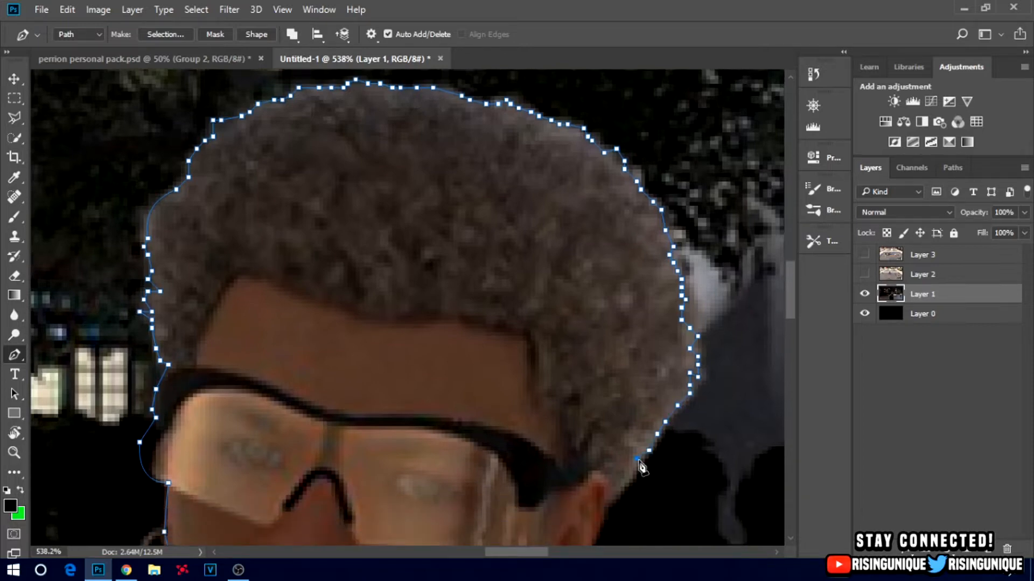
left_click(636, 471)
left_click(624, 491)
key("ctrl+z")
left_click(622, 488)
scroll(607, 509, "down", 5)
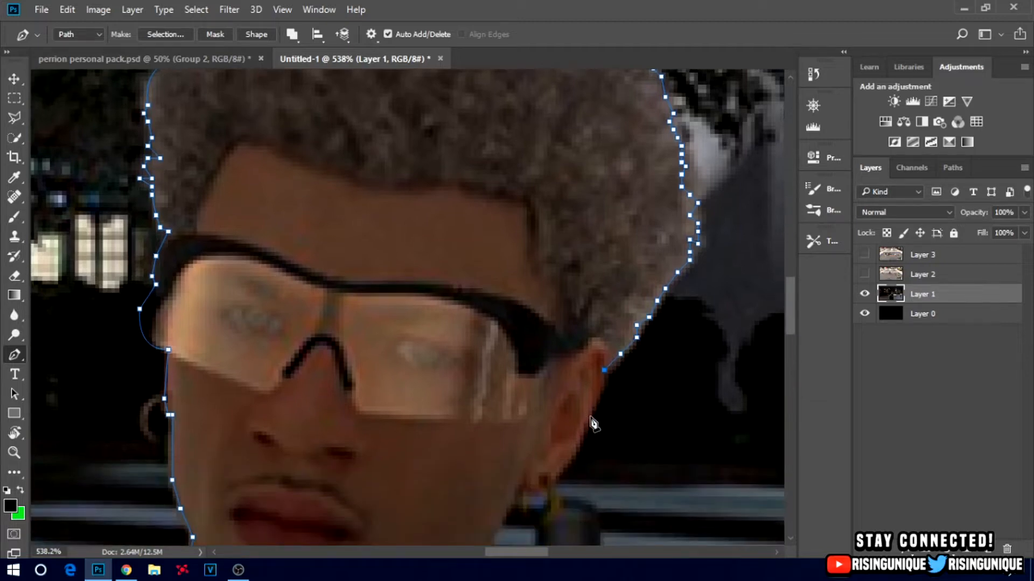
Outline the ear down its outer edge and around the lobe to the jaw, leaving out the earring
left_click(579, 439)
key("ctrl+z")
left_click(574, 453)
key("ctrl+z")
left_click_drag(548, 481, 541, 482)
left_click(549, 480, "alt")
left_click_drag(526, 484, 524, 466)
left_click(526, 485, "alt")
key("ctrl+z")
scroll(516, 476, "down", 2)
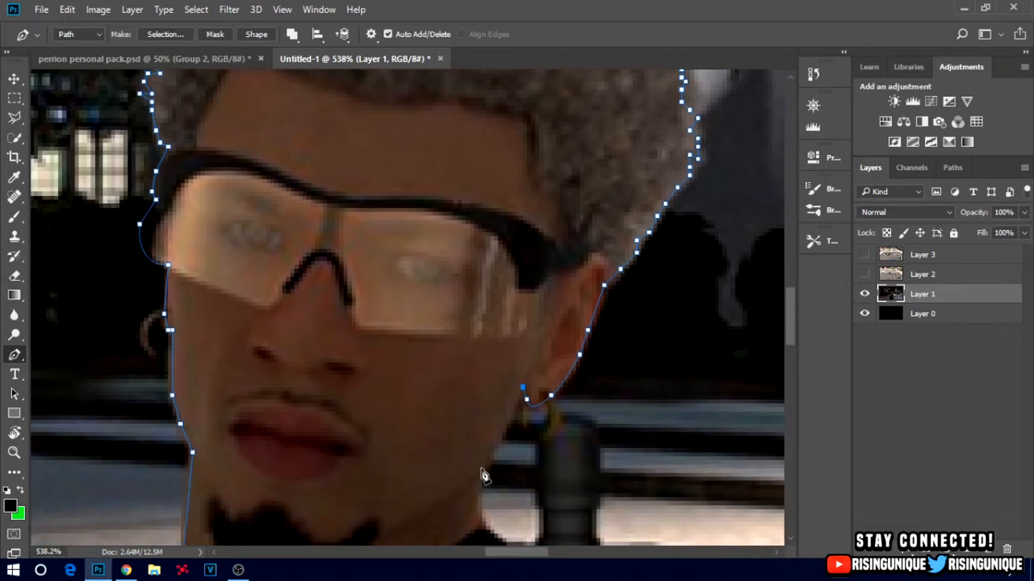
Trace the jaw and curve the path down the neck to the shirt collar
left_click_drag(486, 459, 478, 477)
scroll(496, 491, "down", 1)
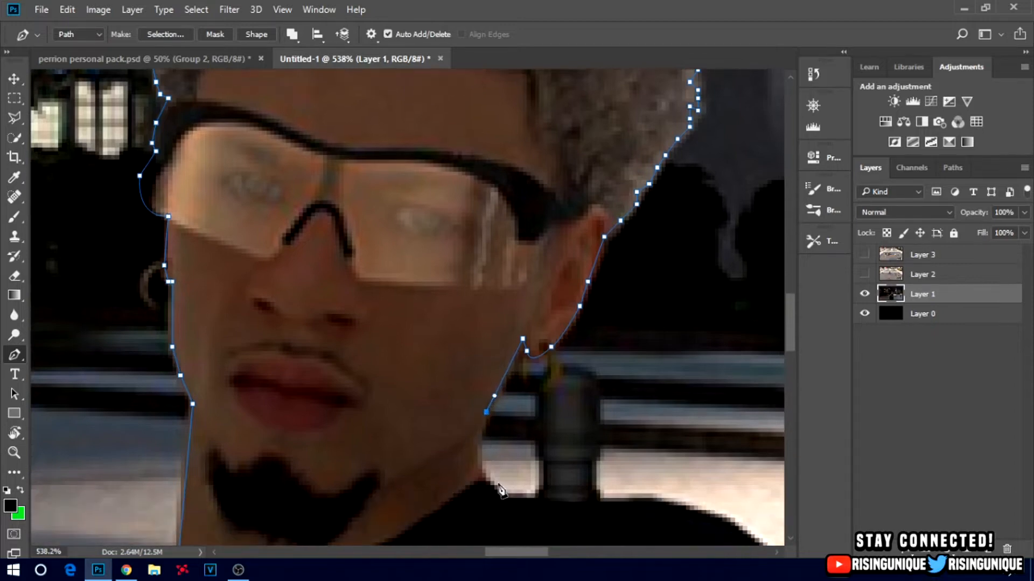
left_click_drag(489, 484, 514, 514)
scroll(490, 489, "down", 1)
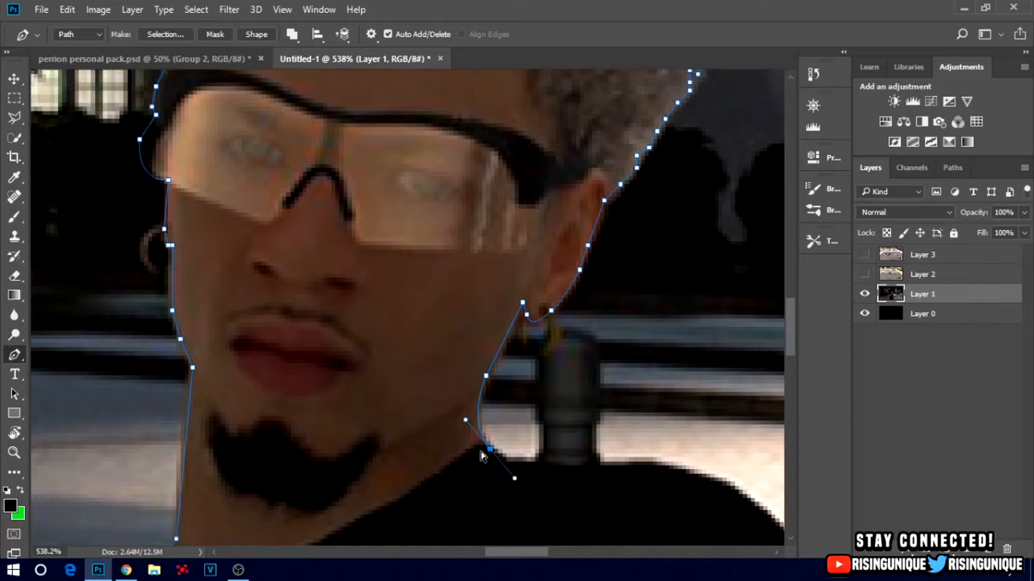
Trace the shirt's shoulder line outward from the collar and curve the path down the outer sleeve
left_click_drag(653, 454, 739, 441)
left_click(586, 454, "alt")
left_click(665, 475)
scroll(665, 484, "down", 3)
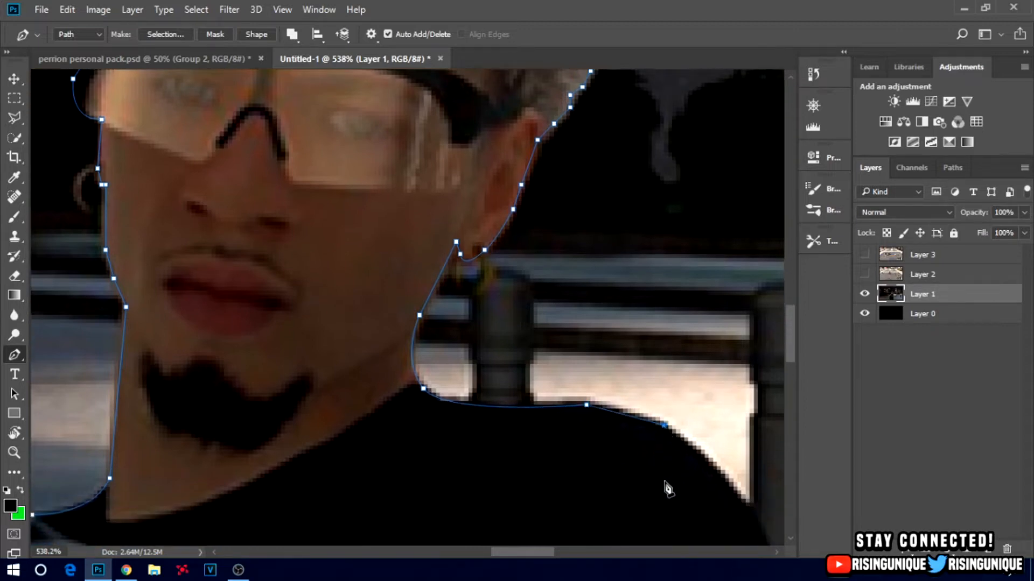
scroll(665, 484, "right", 4)
scroll(666, 490, "down", 5)
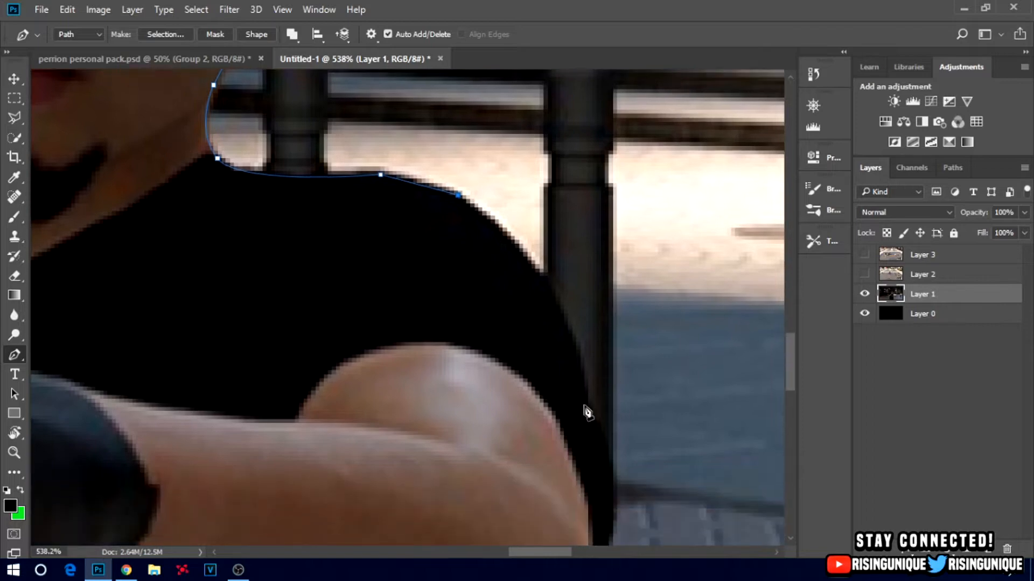
left_click_drag(588, 412, 611, 498)
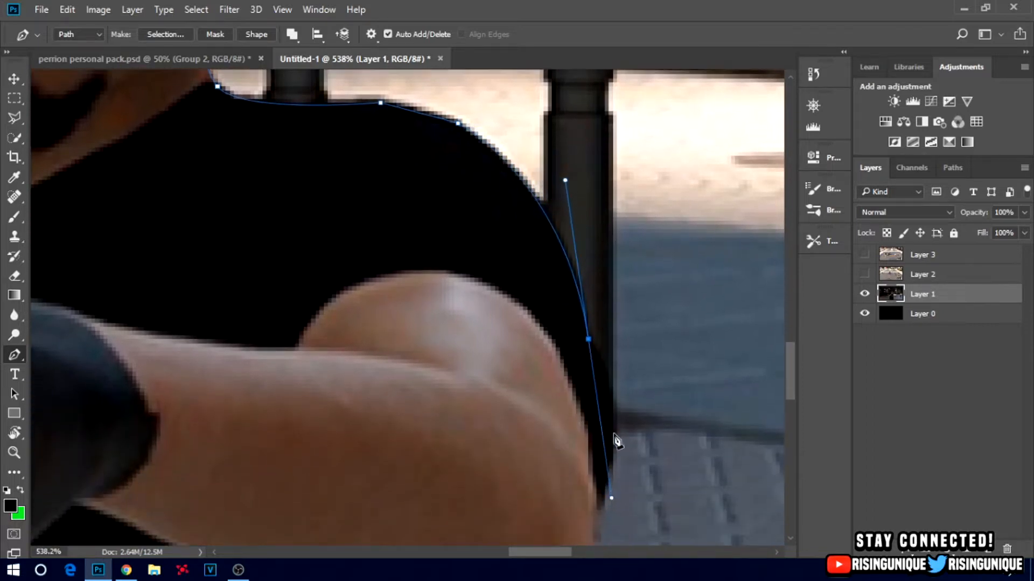
left_click(588, 339, "alt")
Curve the path around the sleeve's lower end and outline the elbow's rounded underside to the shirt
scroll(614, 431, "down", 2)
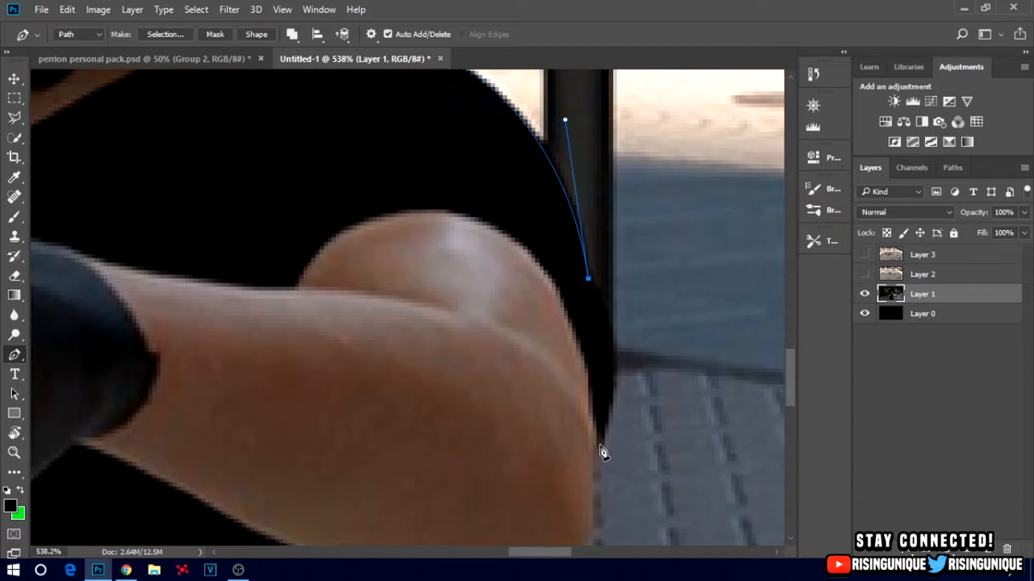
left_click_drag(592, 447, 547, 506)
left_click(592, 398, "alt")
scroll(594, 430, "down", 2)
left_click(589, 418)
left_click(571, 443)
left_click(560, 448)
left_click(548, 456)
left_click(527, 463)
left_click(483, 472)
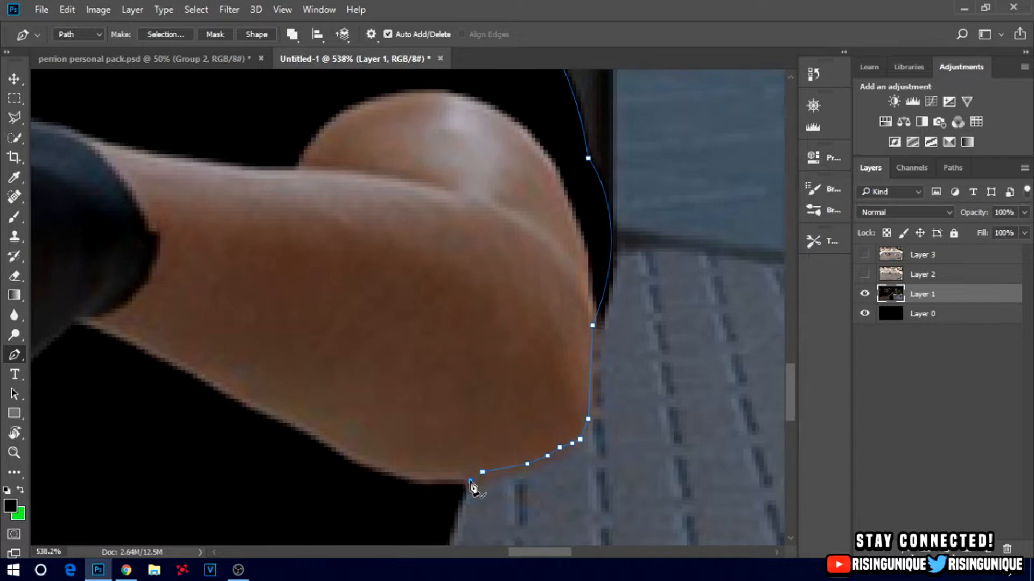
left_click(471, 480)
Undo the last elbow anchors, retrace the underside with fewer points and start down the shirt's side
key("ctrl+z")
key("ctrl+z")
key("ctrl+z")
key("ctrl+z")
key("ctrl+z")
key("ctrl+z")
left_click(457, 505)
scroll(456, 506, "down", 3)
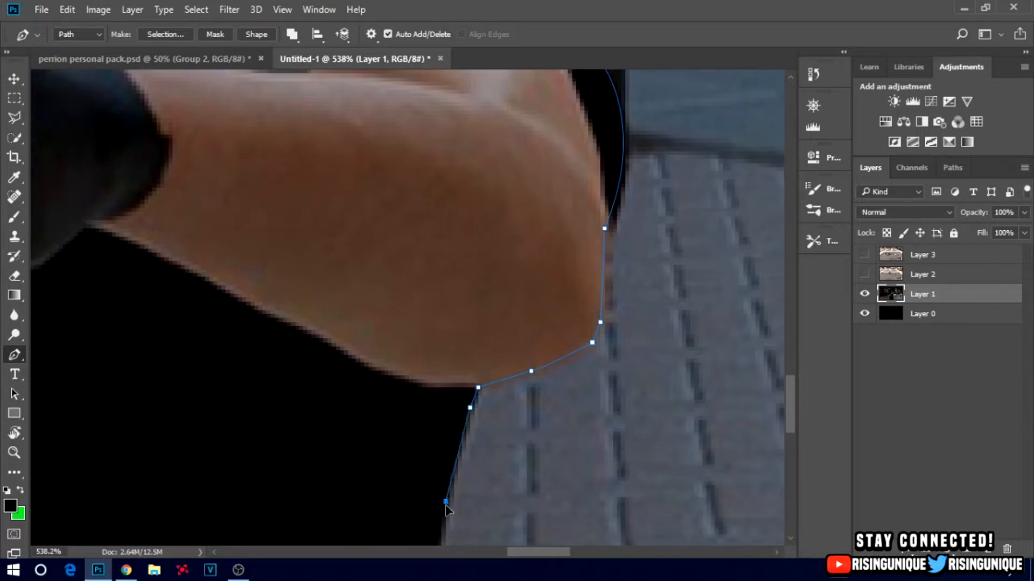
Trace the shirt's straight side downward along the brick pavement with widely spaced anchor points
scroll(447, 509, "down", 3)
left_click(425, 482)
scroll(420, 492, "down", 2)
left_click(410, 490)
scroll(409, 491, "down", 2)
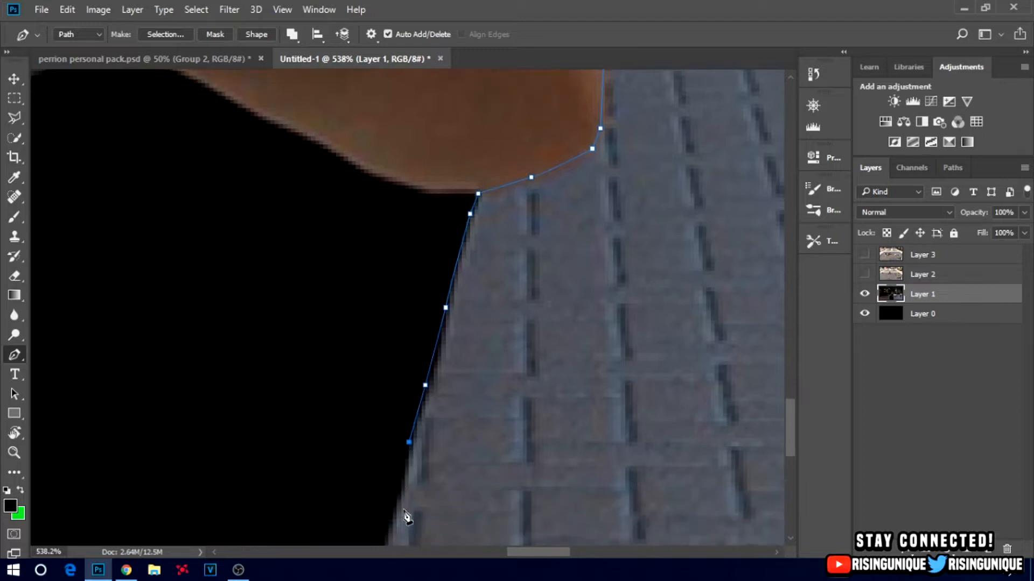
left_click(393, 504)
scroll(392, 508, "down", 2)
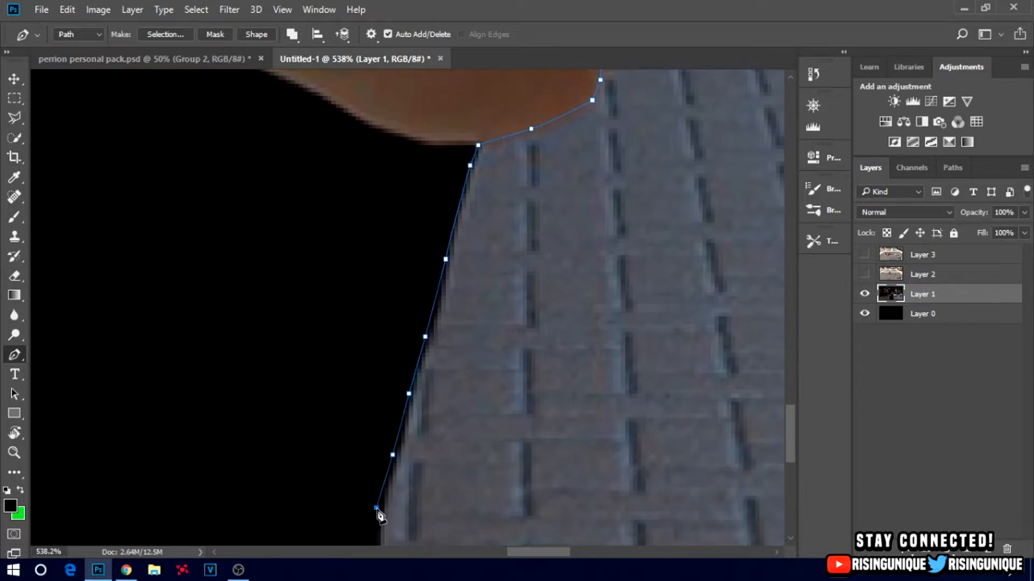
key("ctrl+z")
scroll(380, 512, "down", 2)
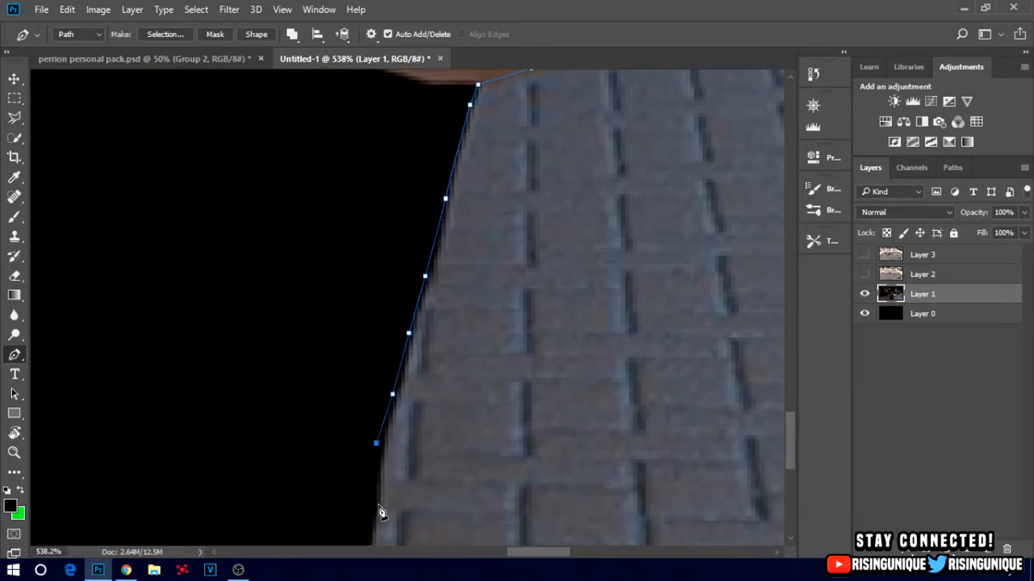
Finish the shirt's side down to just below the canvas's bottom edge
left_click_drag(376, 500, 376, 540)
scroll(381, 512, "down", 4)
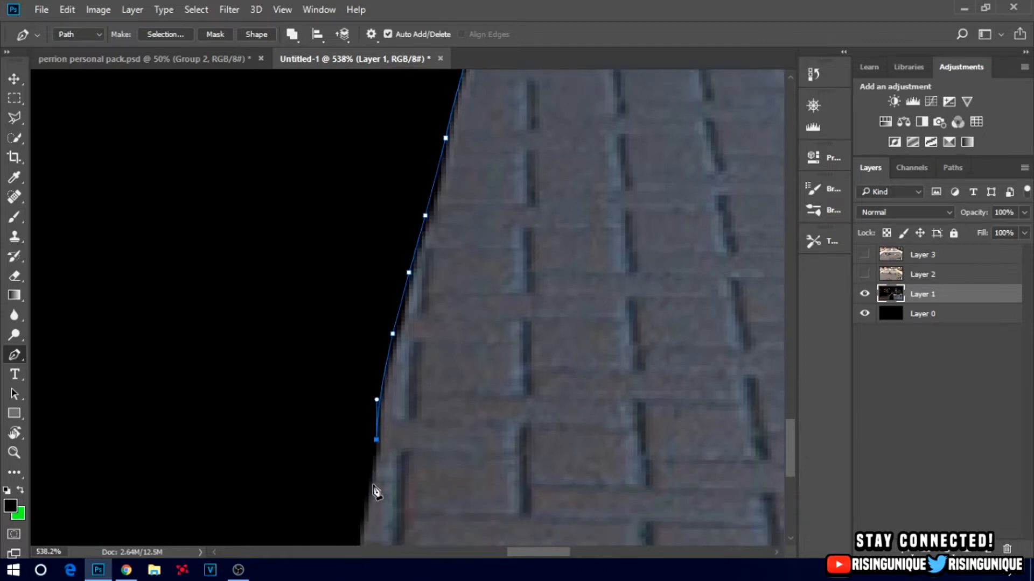
left_click(360, 460)
scroll(363, 473, "down", 2)
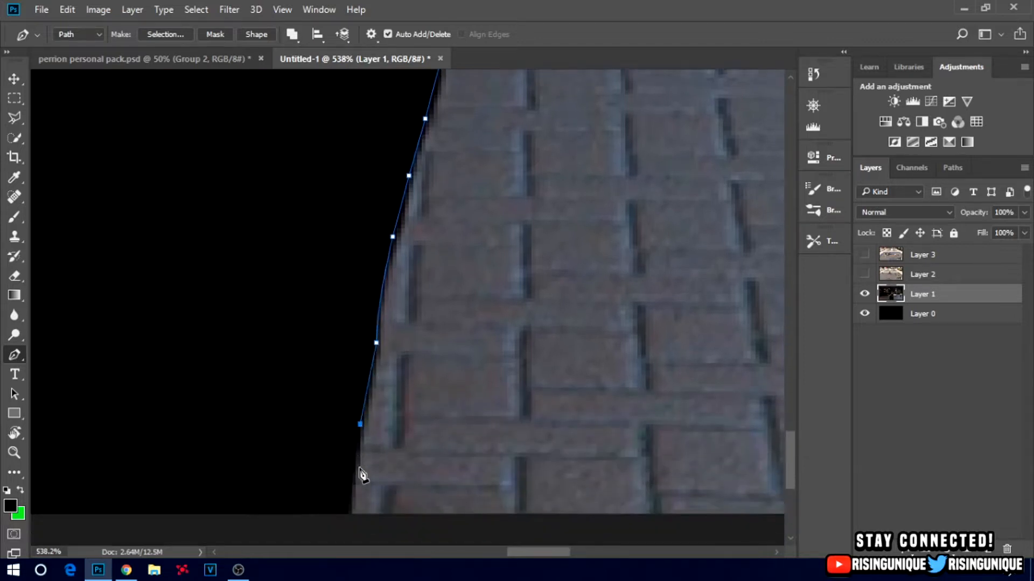
left_click(348, 481)
left_click(348, 520)
scroll(313, 529, "down", 10)
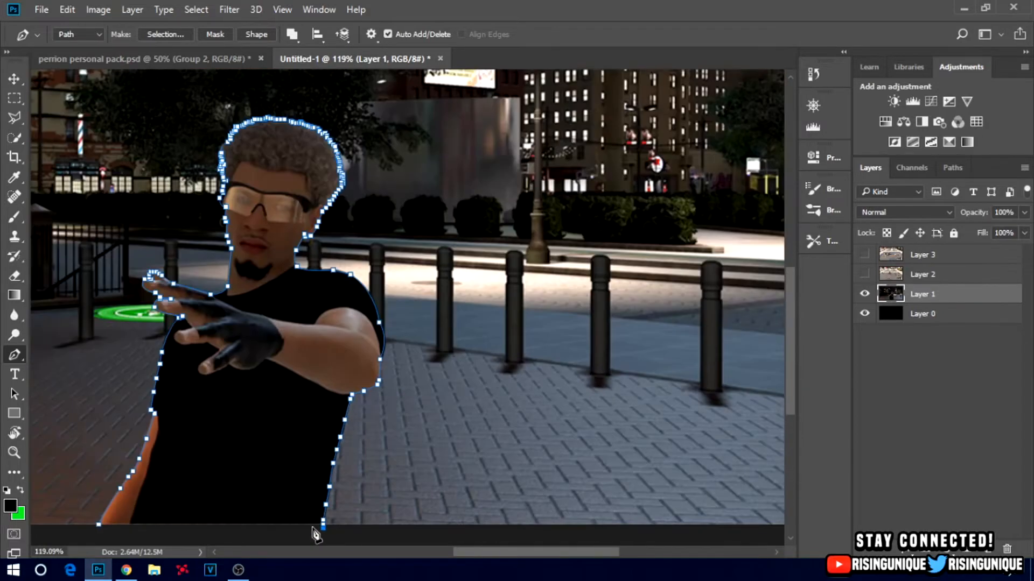
scroll(313, 530, "left", 5)
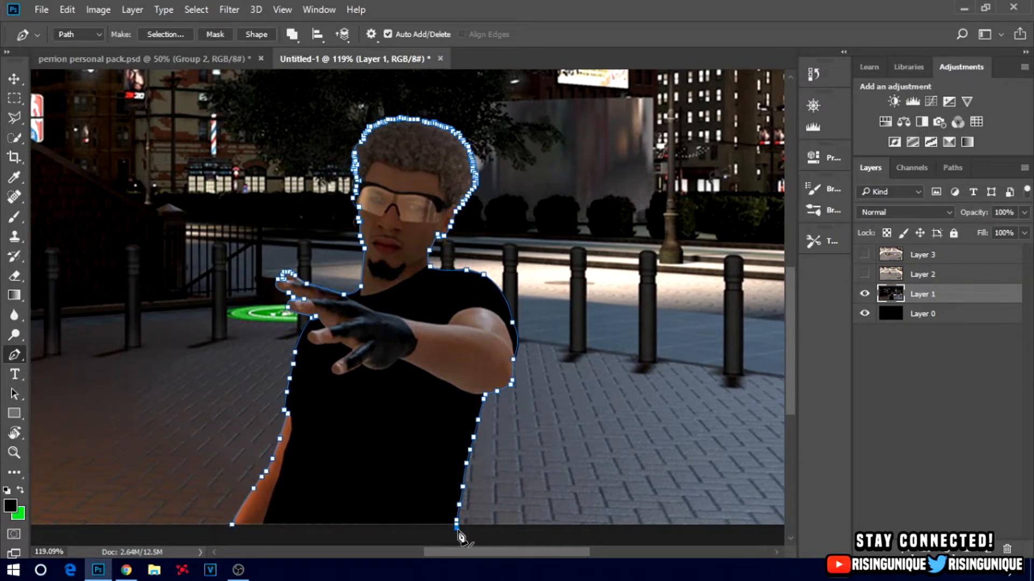
left_click(229, 532)
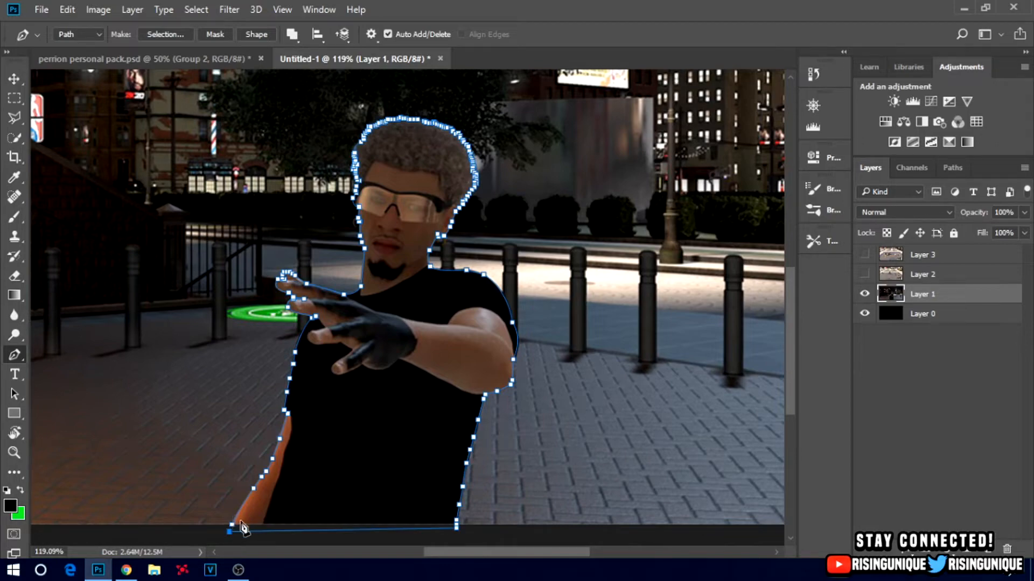
scroll(233, 522, "up", 5)
scroll(245, 506, "down", 2)
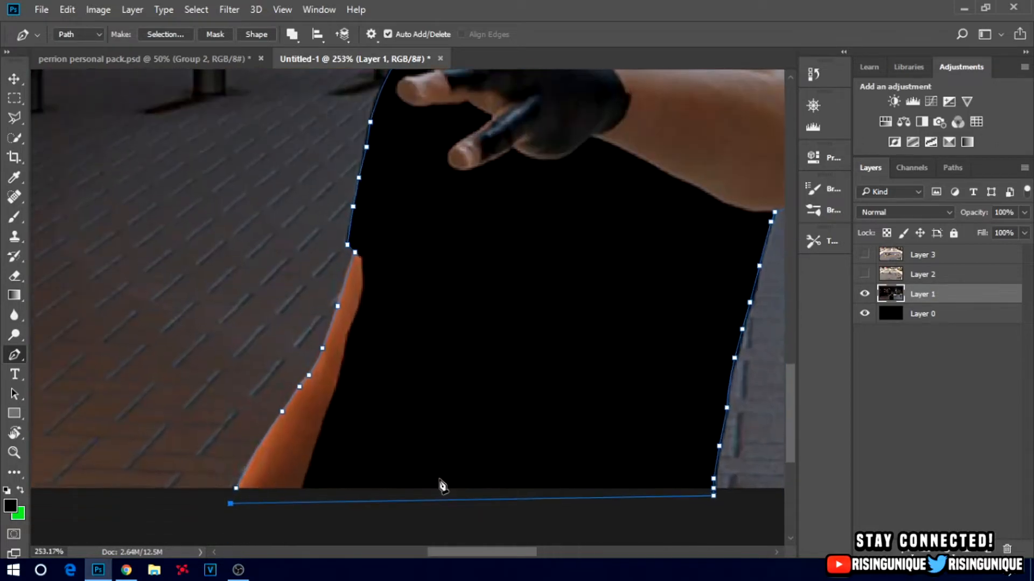
key("ctrl+z")
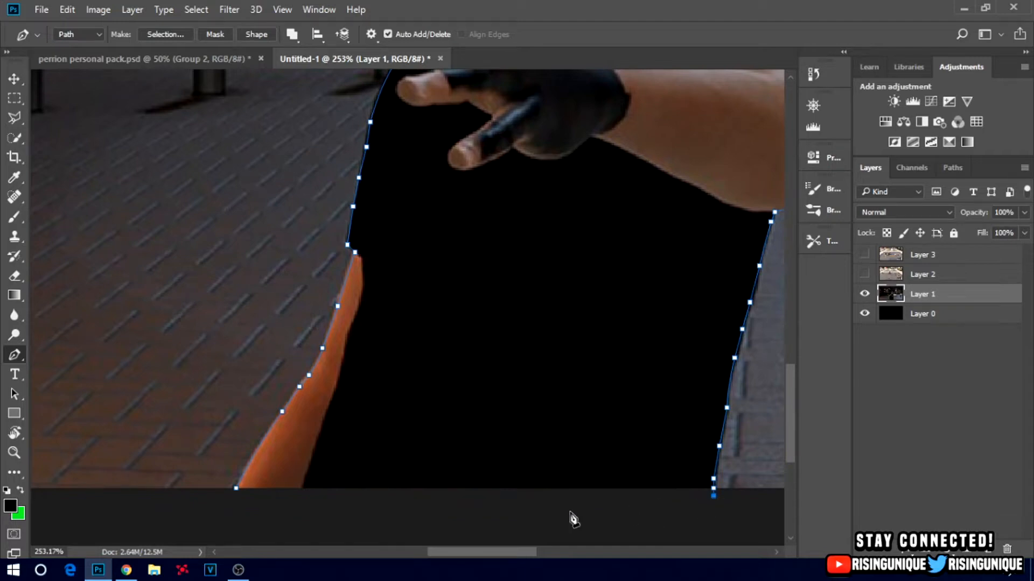
left_click(233, 500)
key("ctrl+z")
left_click(324, 444)
left_click(235, 488)
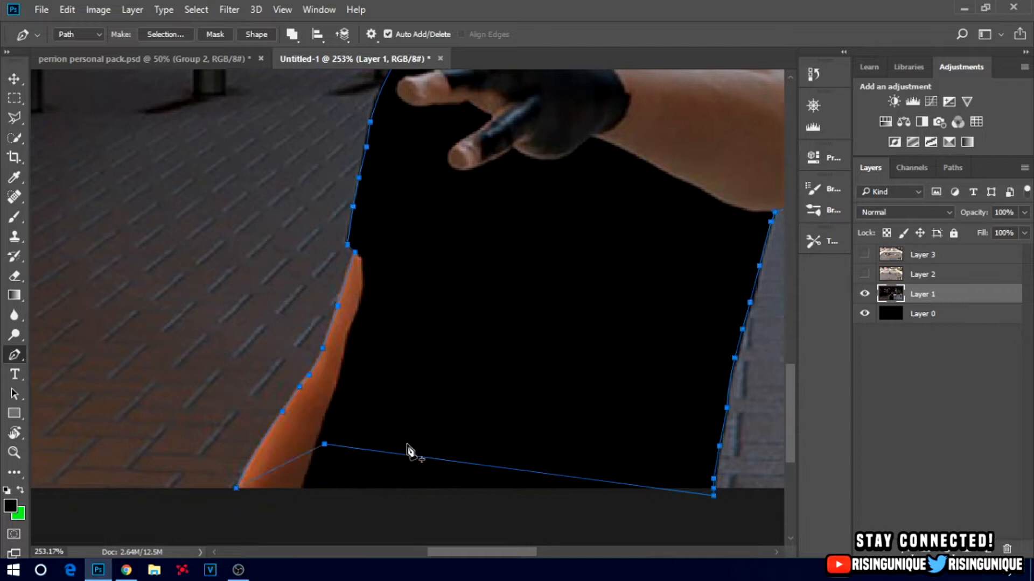
key("ctrl+z")
Run the path beneath the canvas edge to beyond the far arm and close it at the starting anchor
left_click(227, 506)
left_click(235, 488)
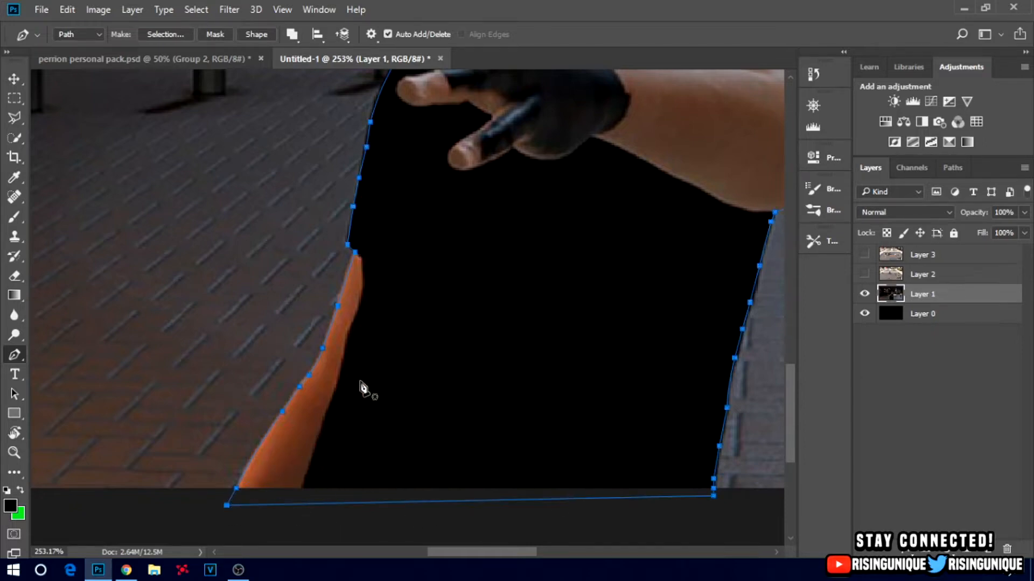
scroll(345, 401, "down", 5)
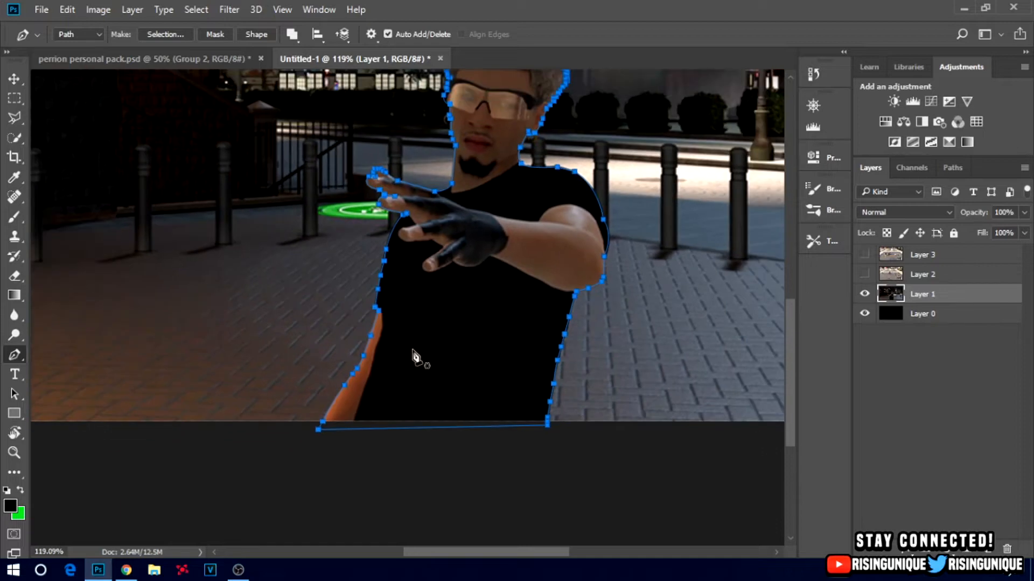
Convert the closed path into a new anti-aliased selection with a 0-pixel feather radius
scroll(415, 356, "down", 2)
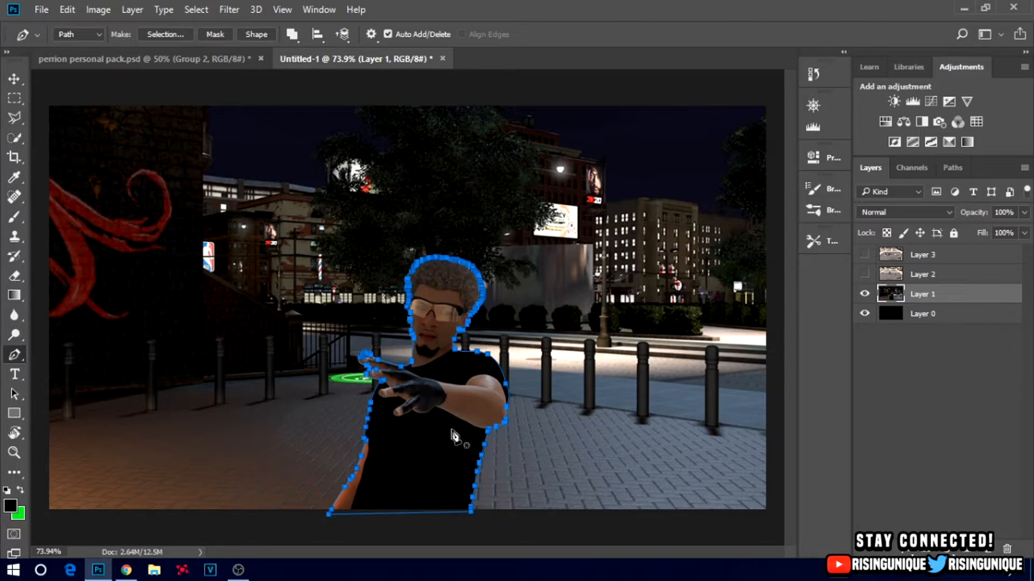
right_click(428, 362)
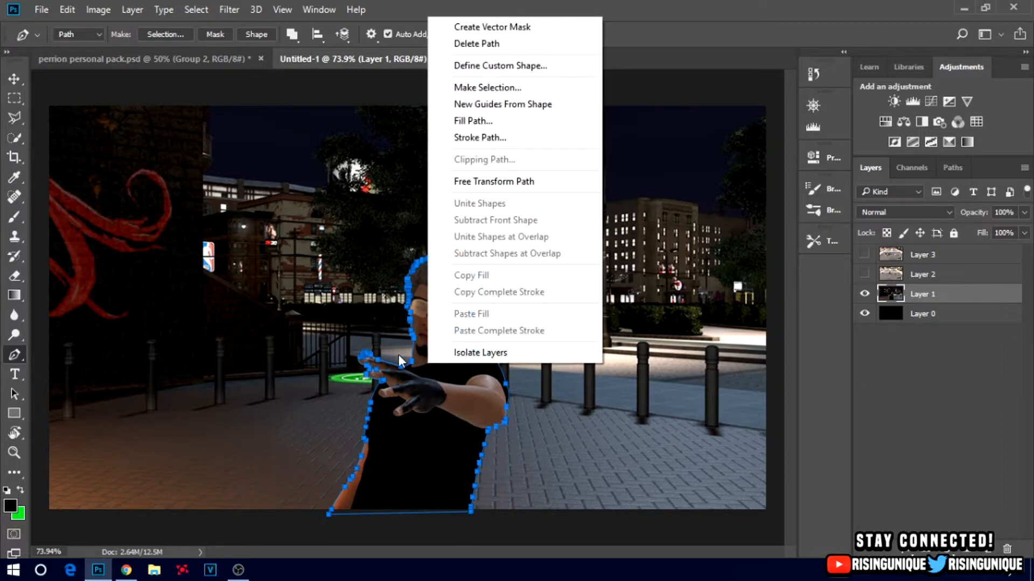
left_click(510, 89)
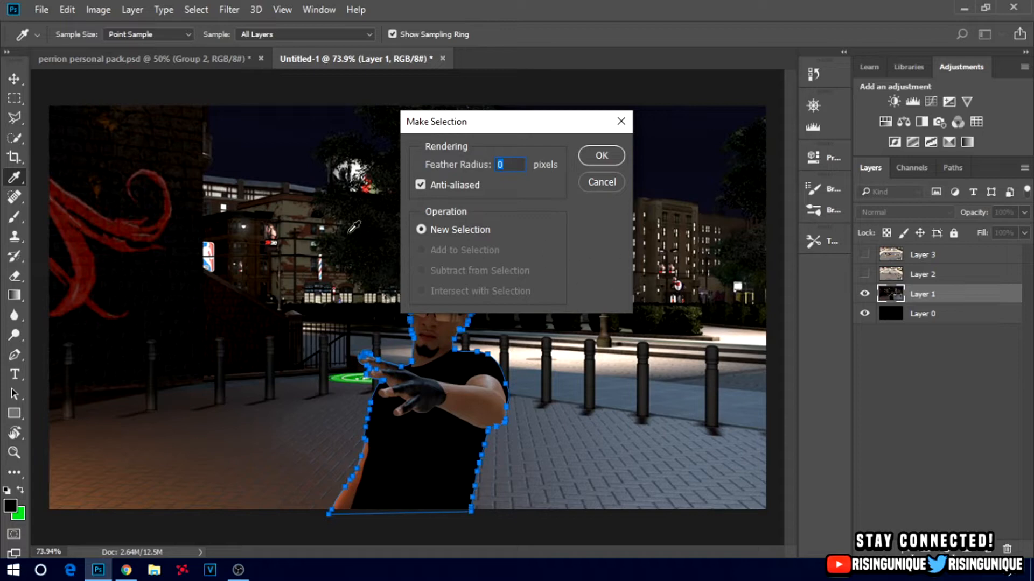
left_click(597, 153)
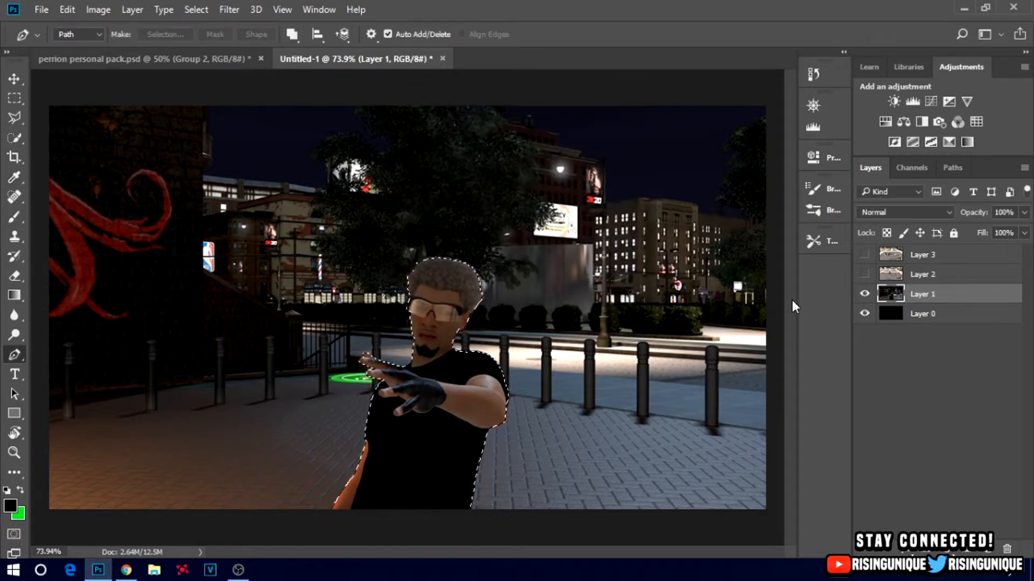
Cut the selected character onto a separate layer with Layer Via Cut and delete the leftover screenshot background, Layer 1
left_click(15, 97)
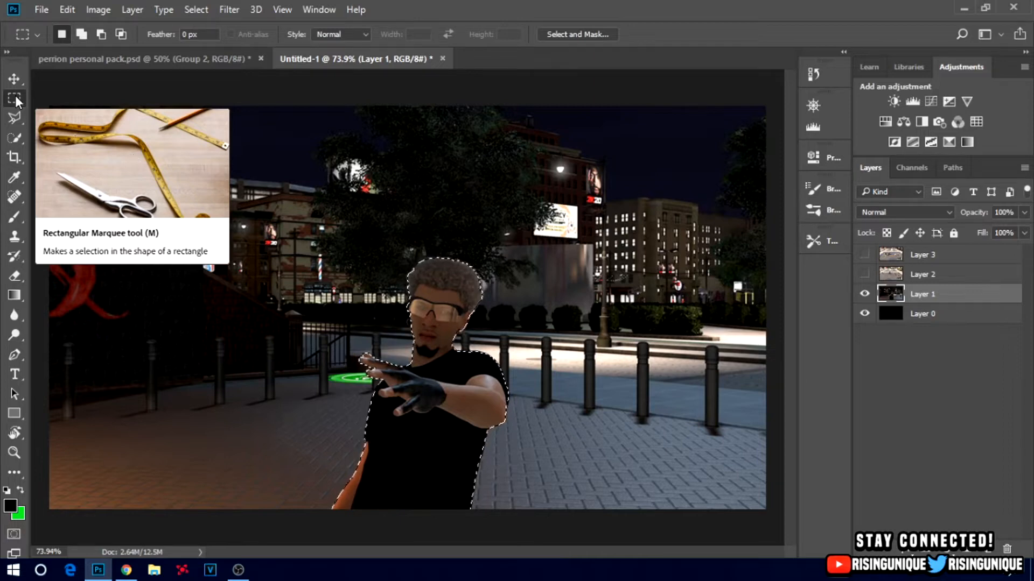
right_click(445, 378)
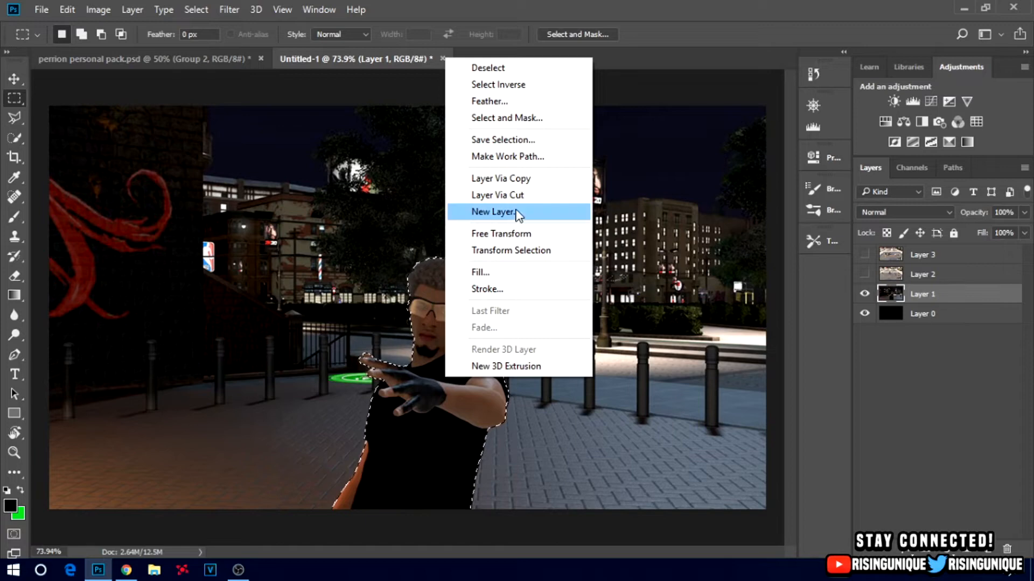
left_click(534, 198)
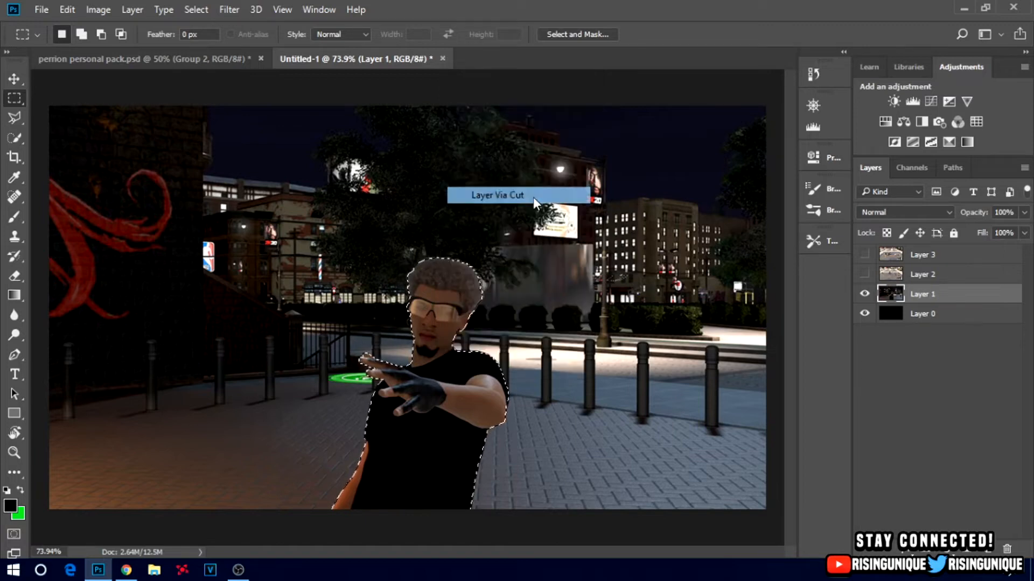
left_click(921, 314)
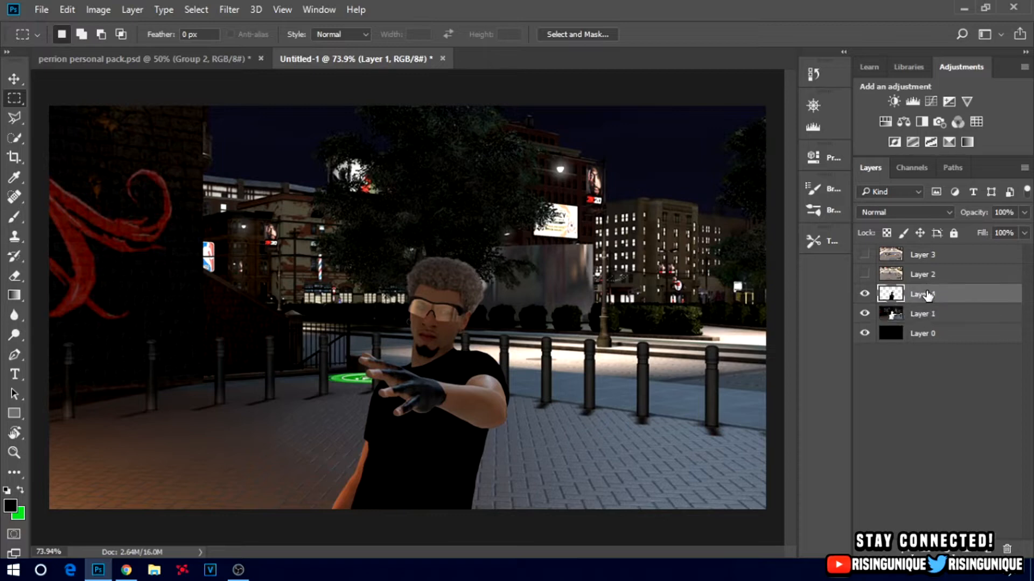
key("Delete")
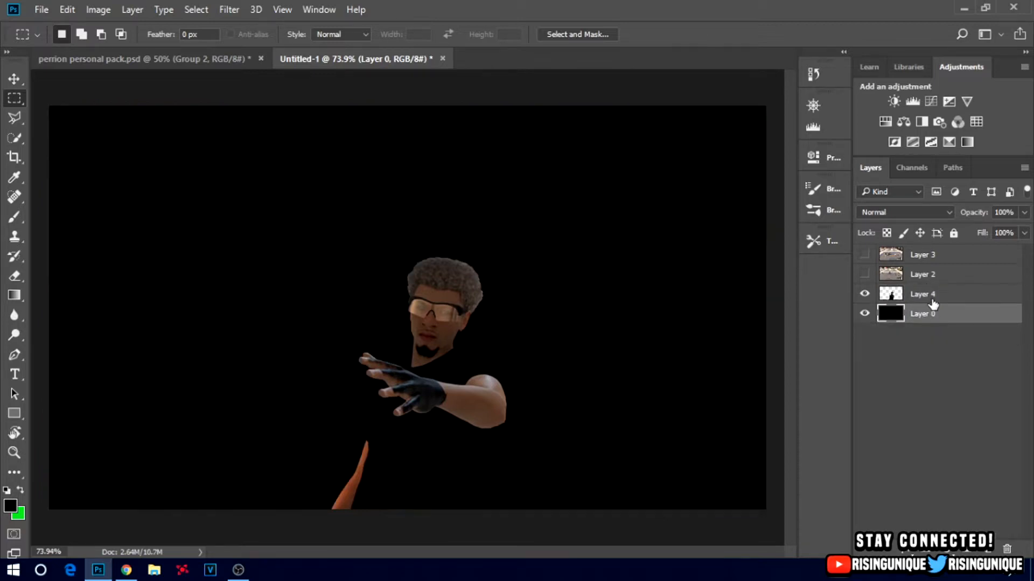
Enlarge the cut-out character on Layer 4 with Free Transform and move him slightly left on the canvas
left_click(933, 299)
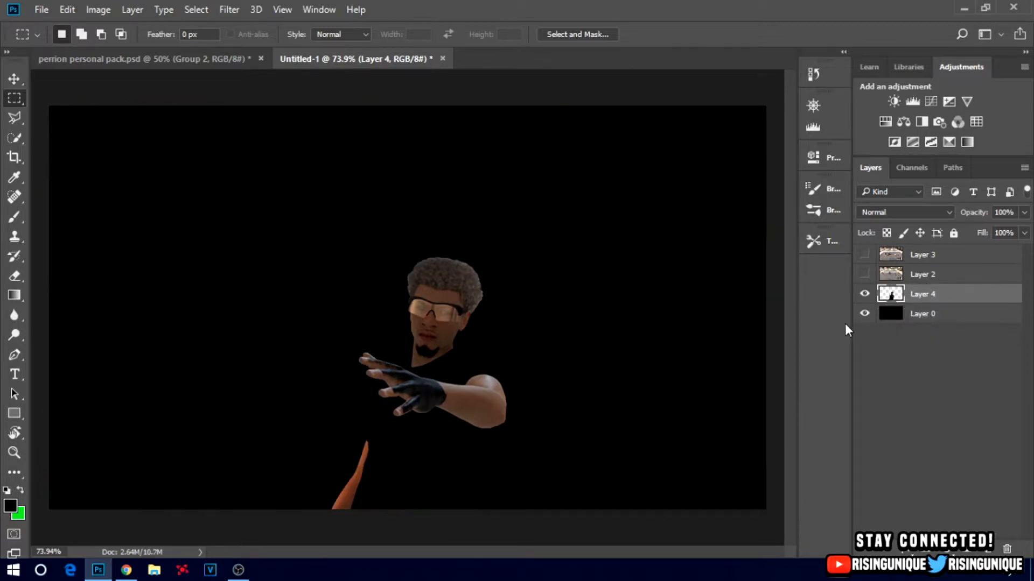
key("ctrl+t")
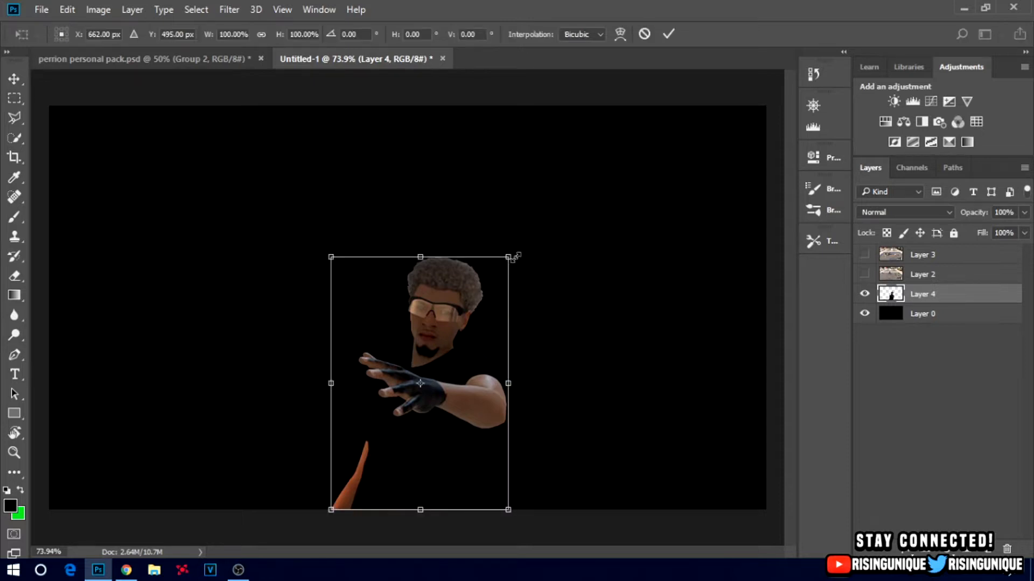
left_click_drag(533, 247, 632, 204)
key("Return")
key("v")
left_click_drag(485, 388, 438, 394)
Outline the leftover light fringe along the shirt's shoulder, from the neck past the sleeve, with the Polygonal Lasso and delete it
scroll(533, 291, "up", 5)
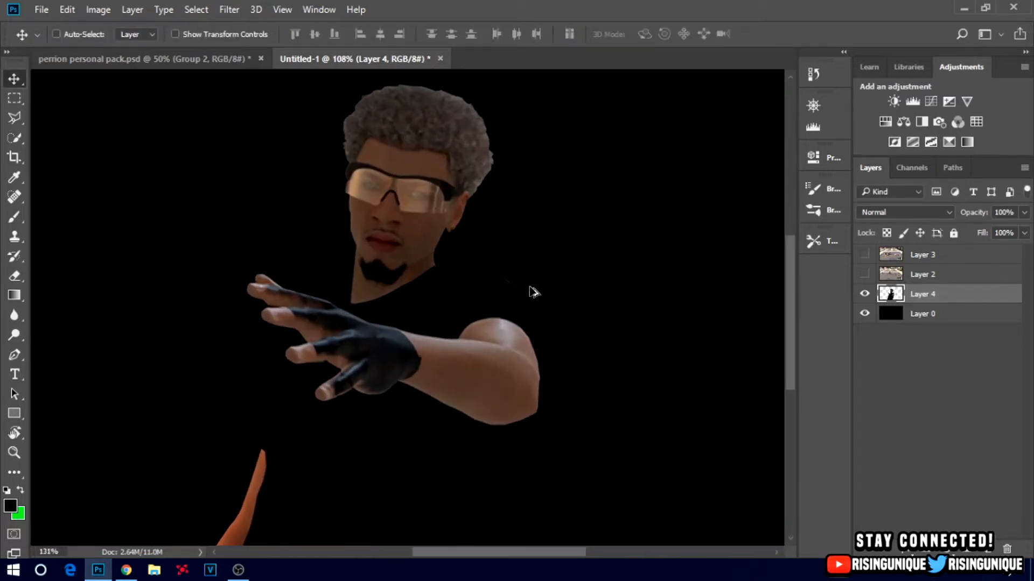
scroll(560, 271, "up", 3)
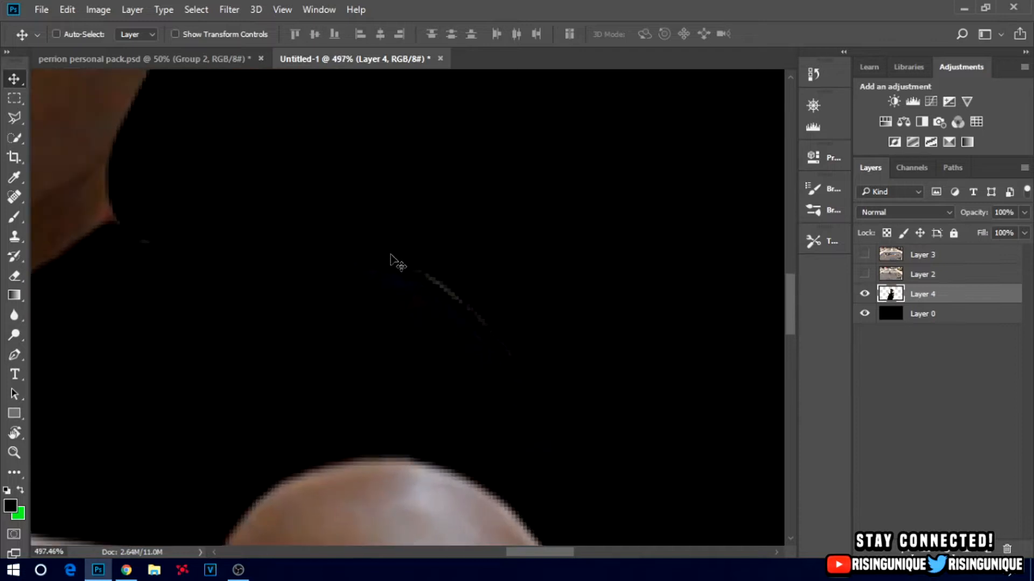
left_click(15, 117)
left_click(112, 208)
left_click(121, 229)
left_click(142, 247)
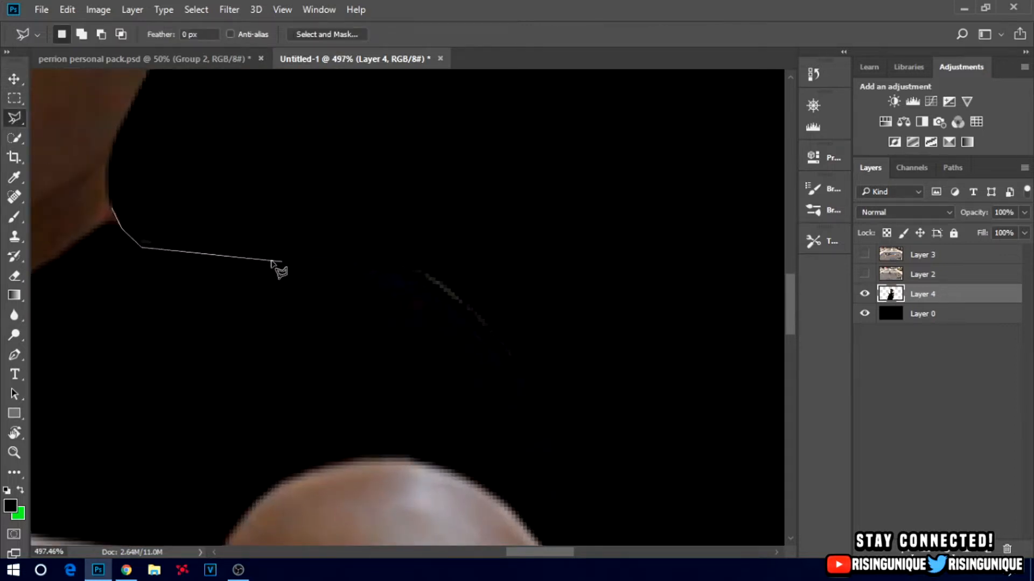
left_click(237, 260)
left_click(285, 260)
left_click(354, 263)
left_click(405, 273)
left_click(444, 299)
left_click(488, 333)
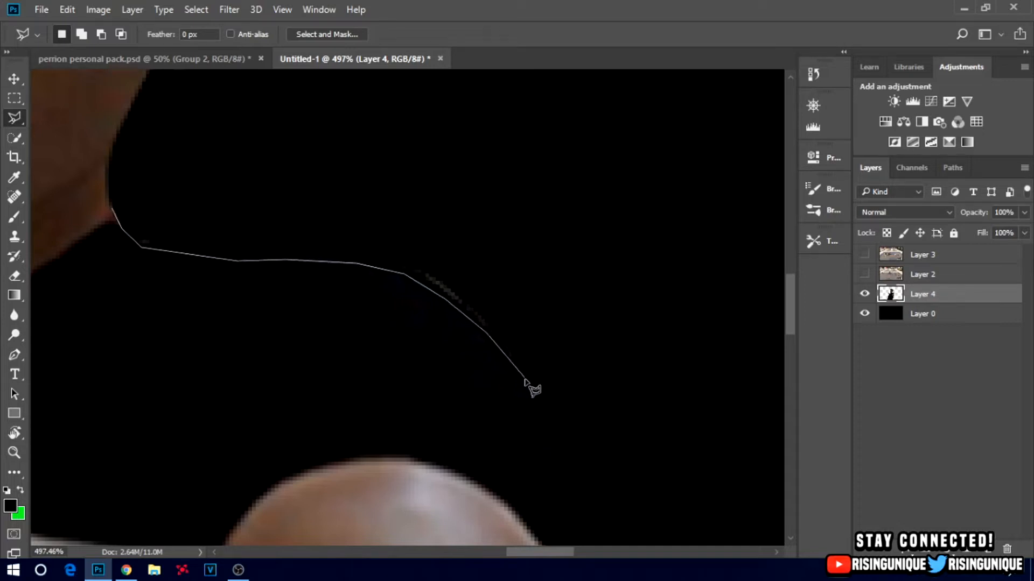
left_click(562, 421)
left_click(550, 243)
double_click(269, 161)
Examine the cutout's edges around the ear, hair, face and gloved hand for leftover background
scroll(258, 270, "up", 4)
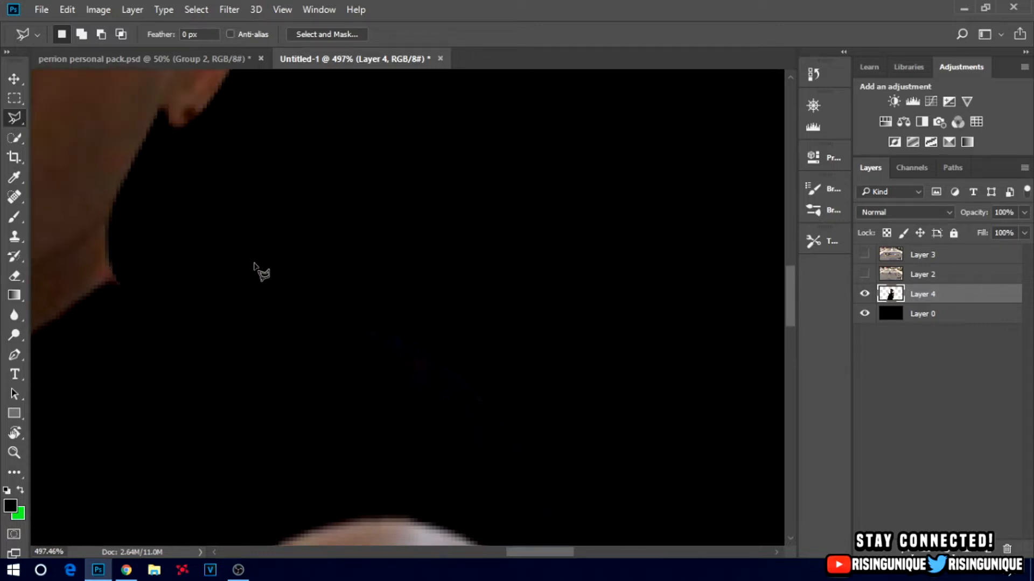
scroll(250, 299, "up", 12)
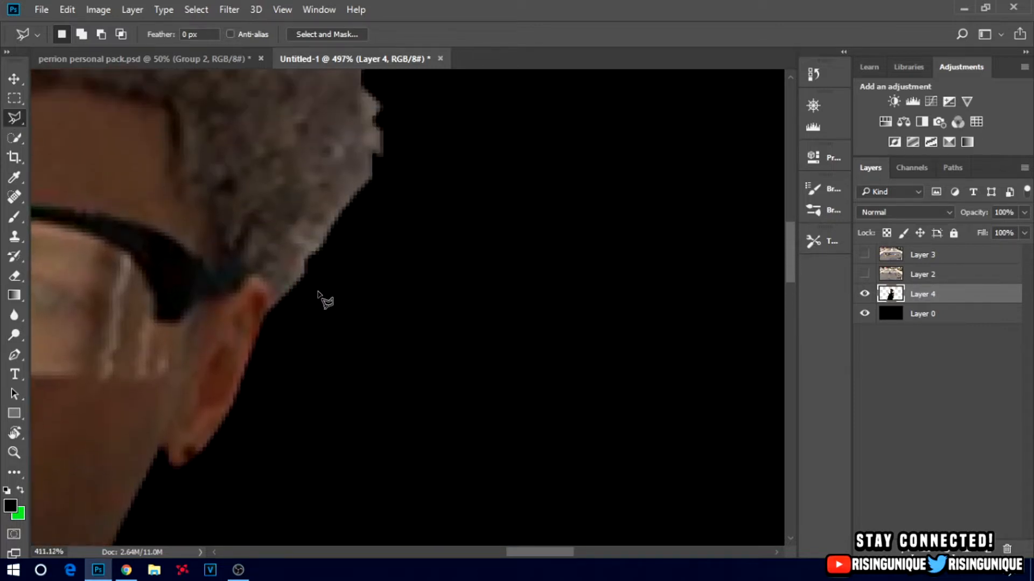
scroll(323, 289, "down", 5)
scroll(321, 289, "up", 3)
scroll(330, 286, "left", 6)
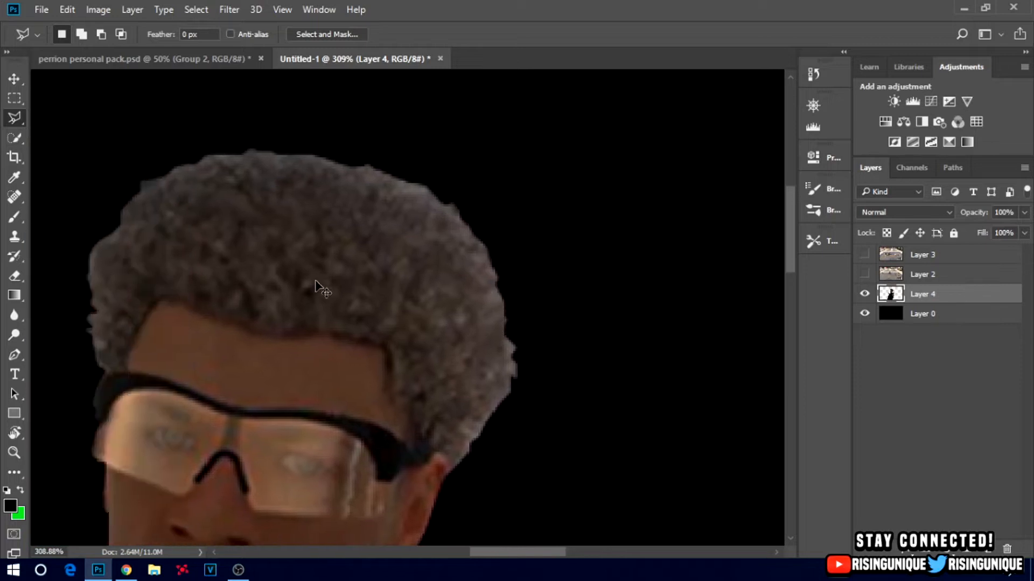
scroll(290, 308, "down", 10)
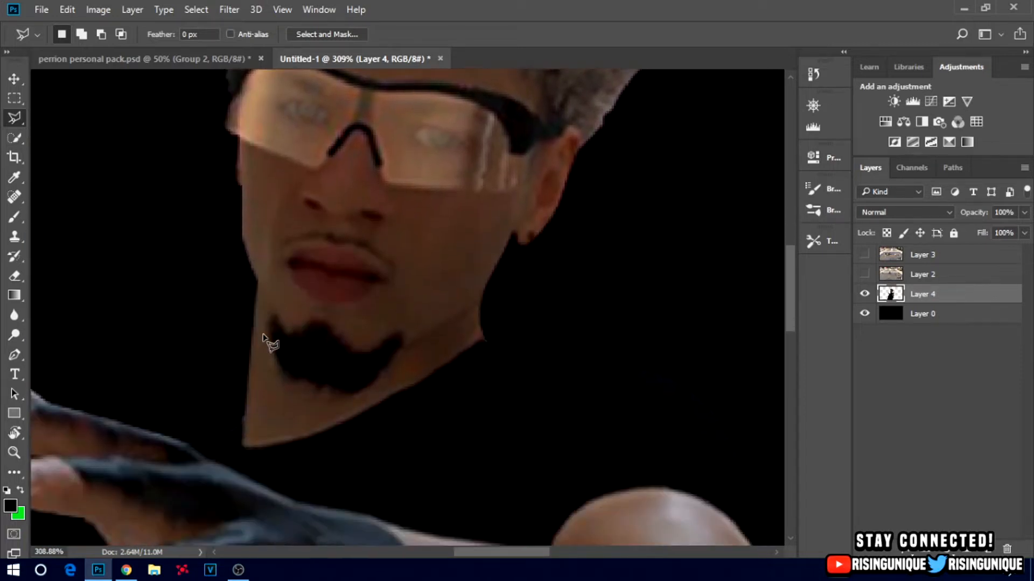
scroll(218, 380, "left", 6)
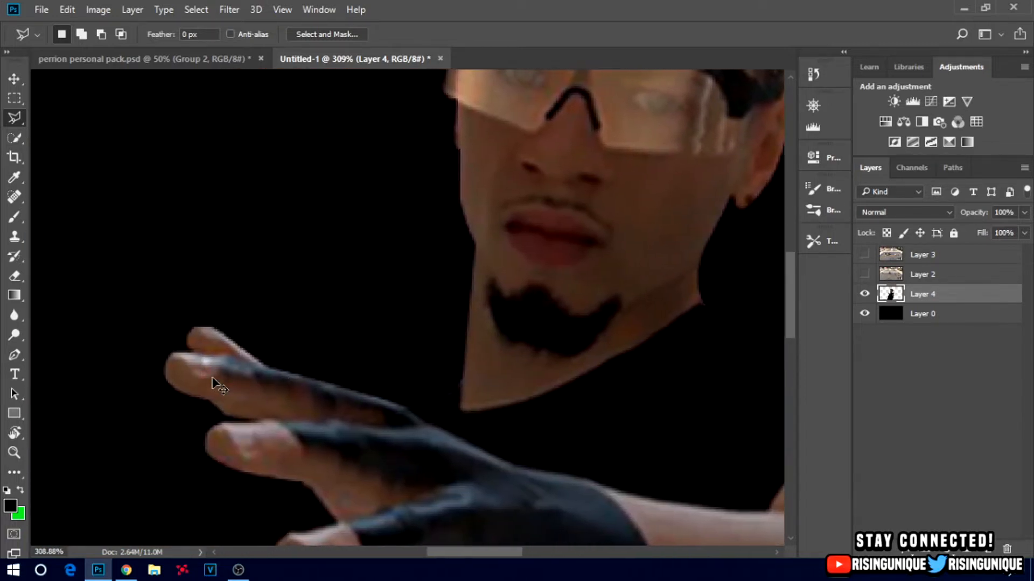
scroll(220, 386, "down", 9)
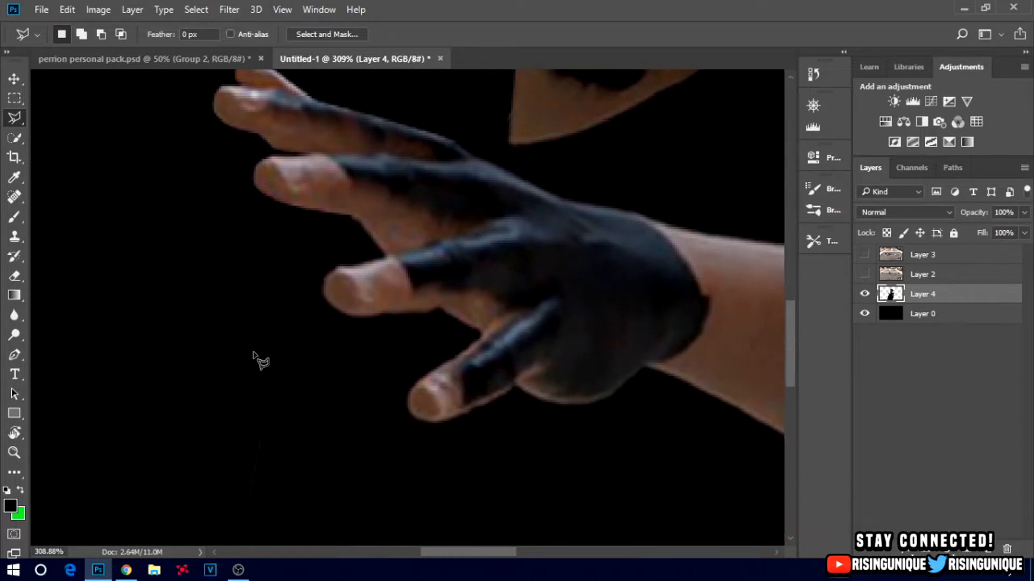
Select the faint fringe on the shirt's side between the gloved hand and the lowered arm and delete it
left_click(298, 245)
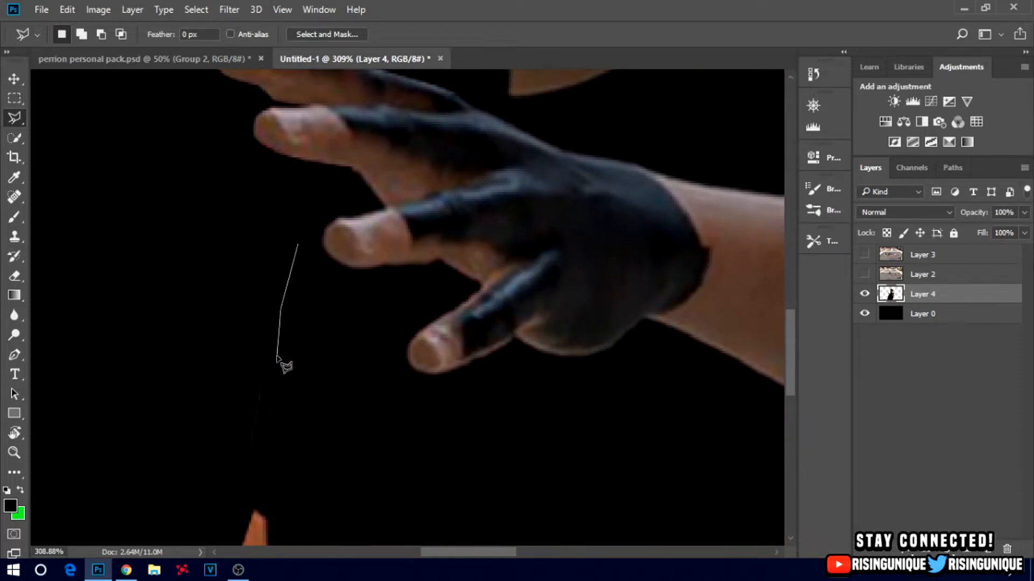
mouse_move(269, 380)
left_mouse_down()
mouse_move(240, 491)
mouse_move(249, 518)
mouse_move(253, 510)
mouse_move(202, 539)
mouse_move(164, 307)
mouse_move(206, 204)
left_mouse_up()
scroll(260, 285, "down", 2)
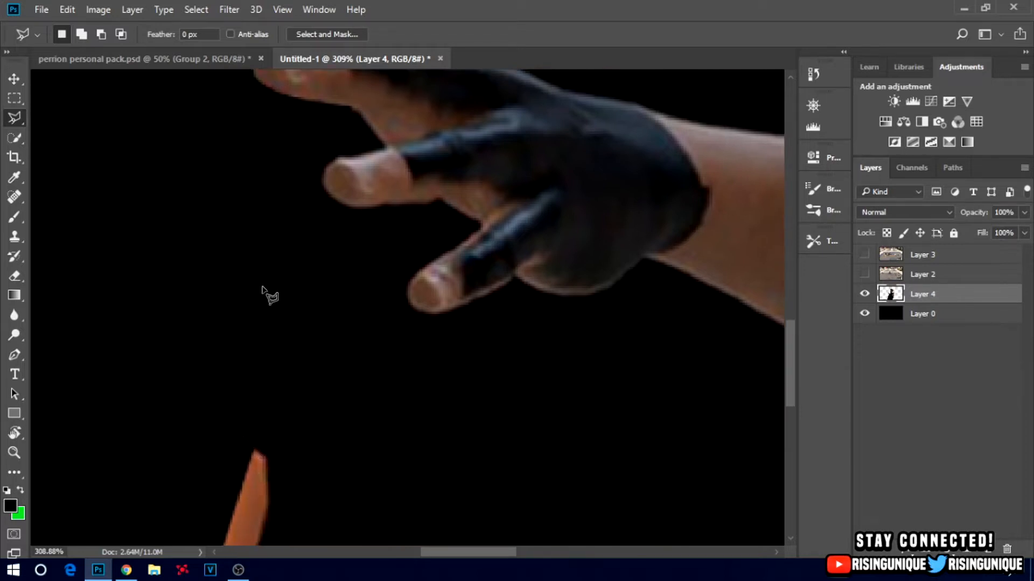
scroll(266, 302, "down", 2)
scroll(253, 310, "down", 2)
scroll(245, 317, "down", 1)
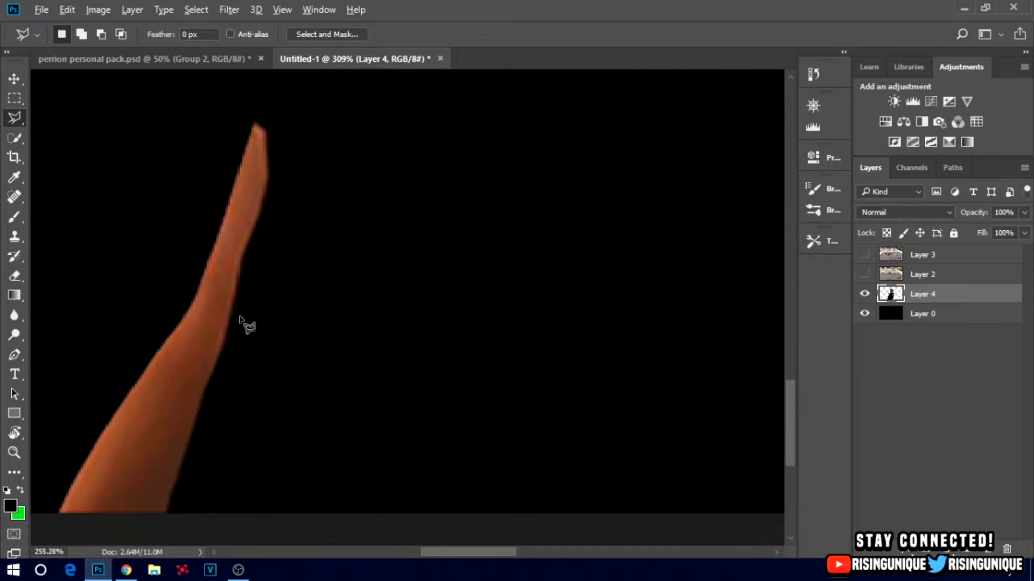
scroll(242, 320, "down", 3)
scroll(514, 228, "up", 1)
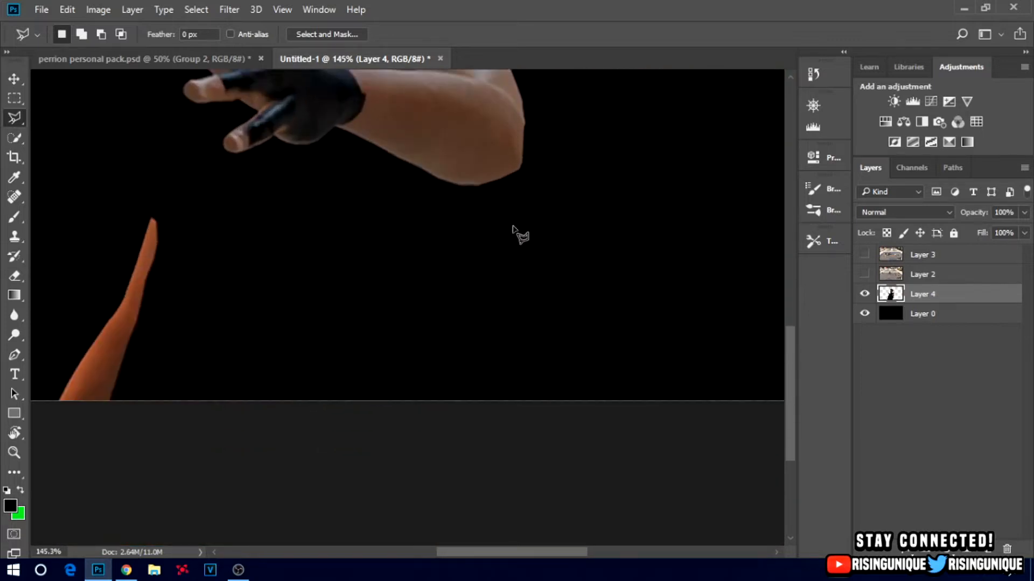
scroll(514, 228, "up", 5)
left_click(475, 176)
left_click(460, 182)
left_click(431, 272)
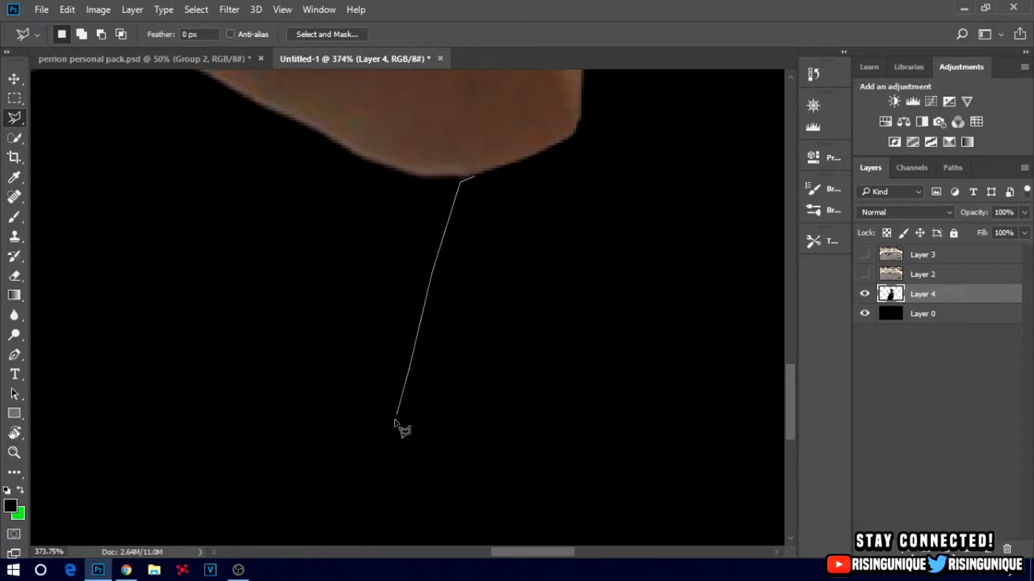
left_click(373, 507)
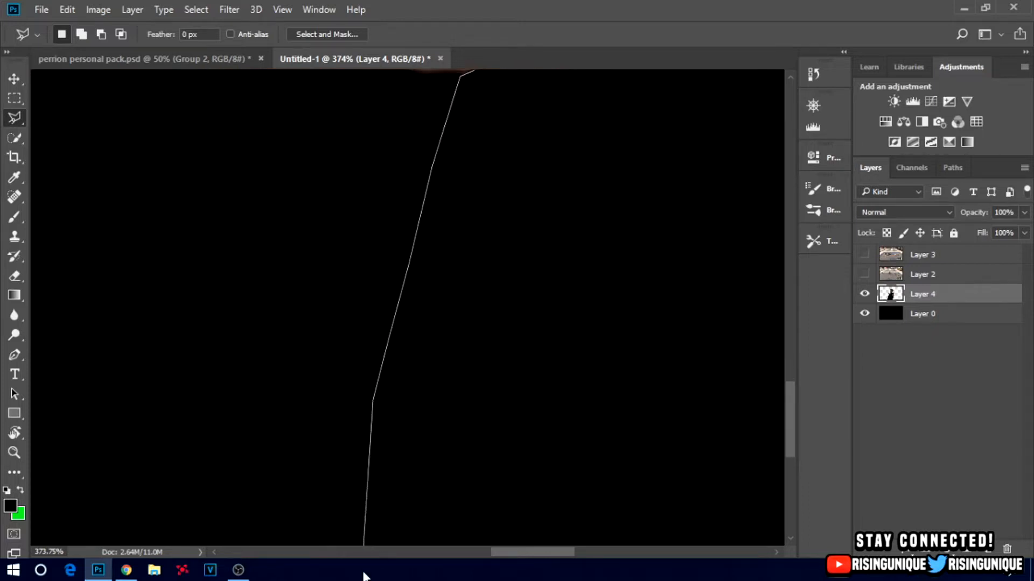
left_click(346, 523)
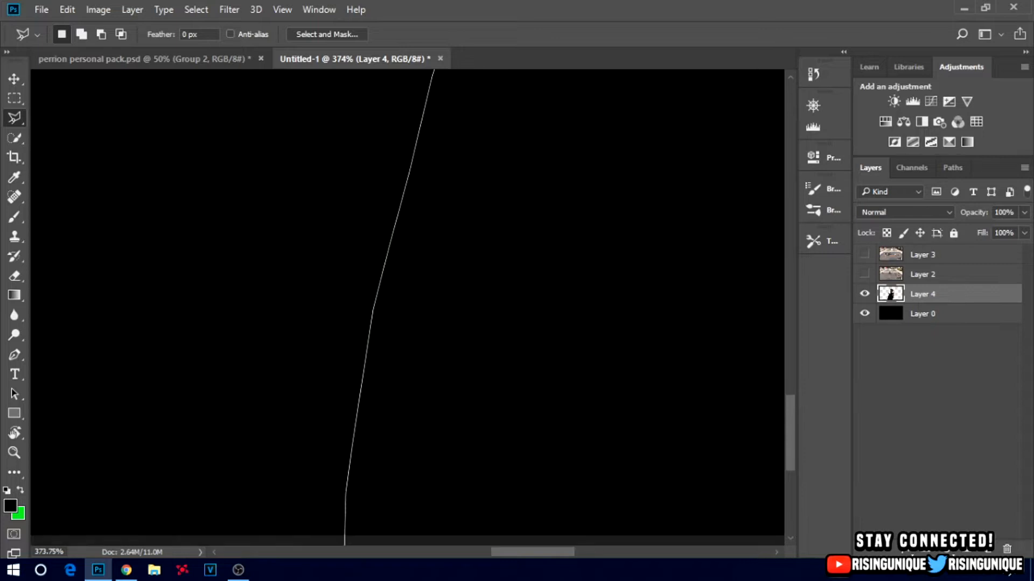
left_click(332, 405)
key("Escape")
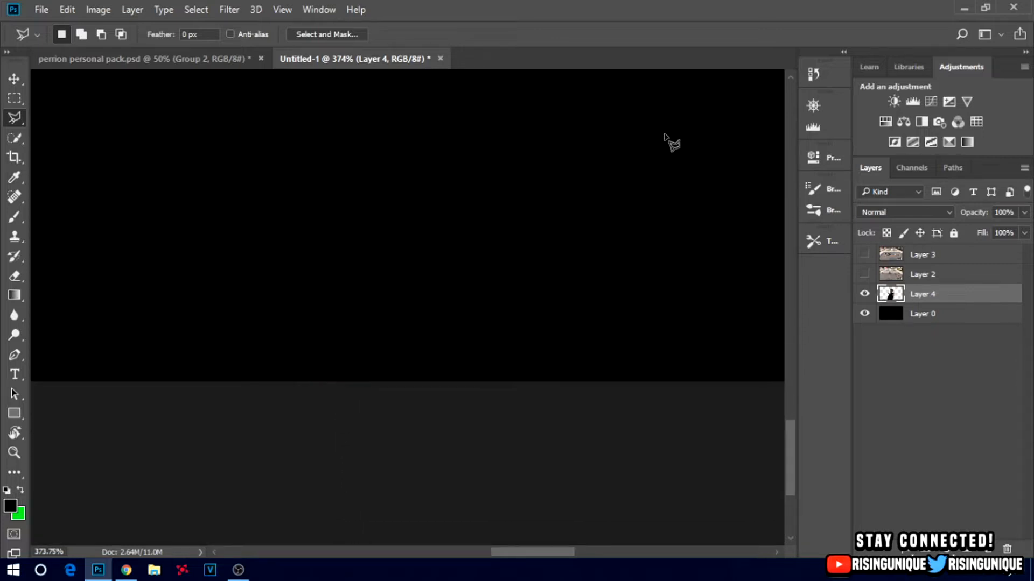
Open the Camera Raw Filter for the character layer and set Exposure to +1.35, Contrast to +42 and Shadows to +13
scroll(547, 226, "down", 5)
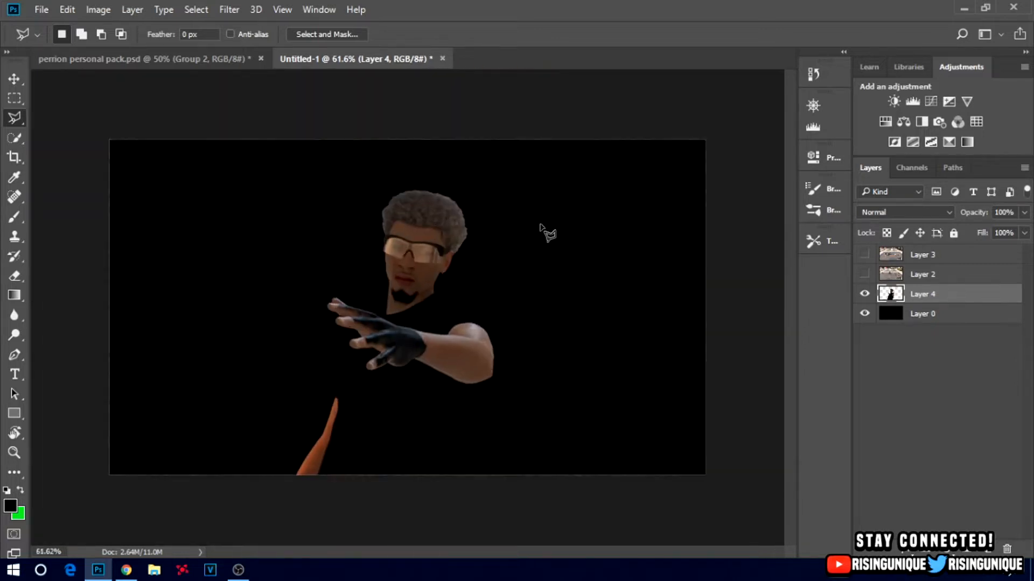
scroll(541, 226, "up", 1)
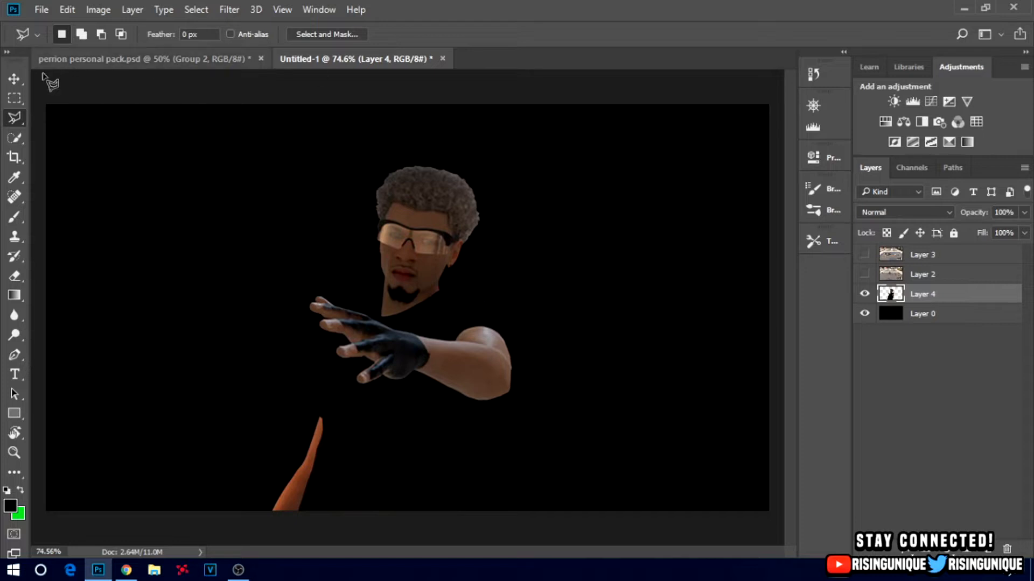
left_click(15, 76)
left_click(231, 14)
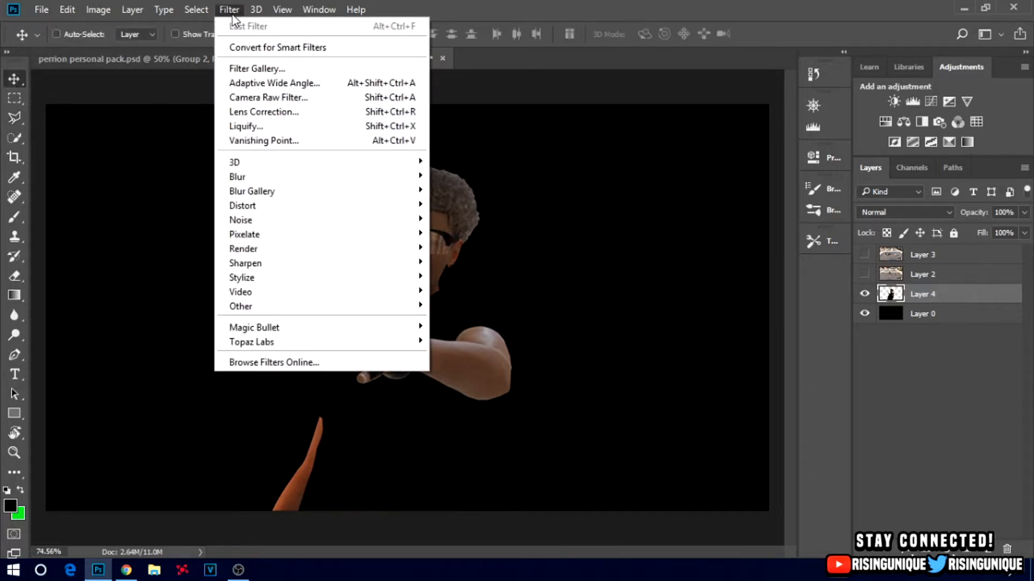
left_click(270, 100)
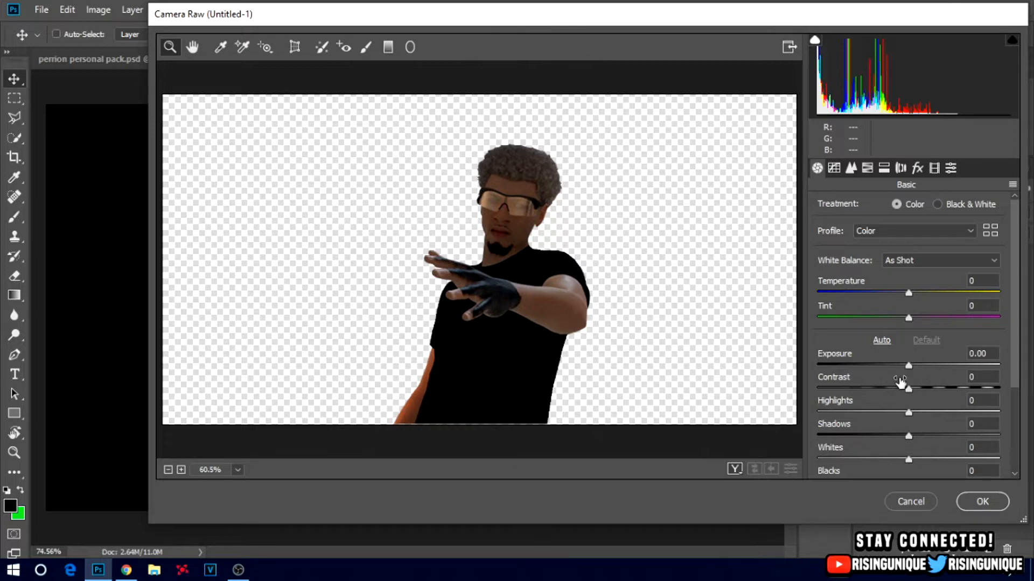
left_click_drag(909, 366, 935, 366)
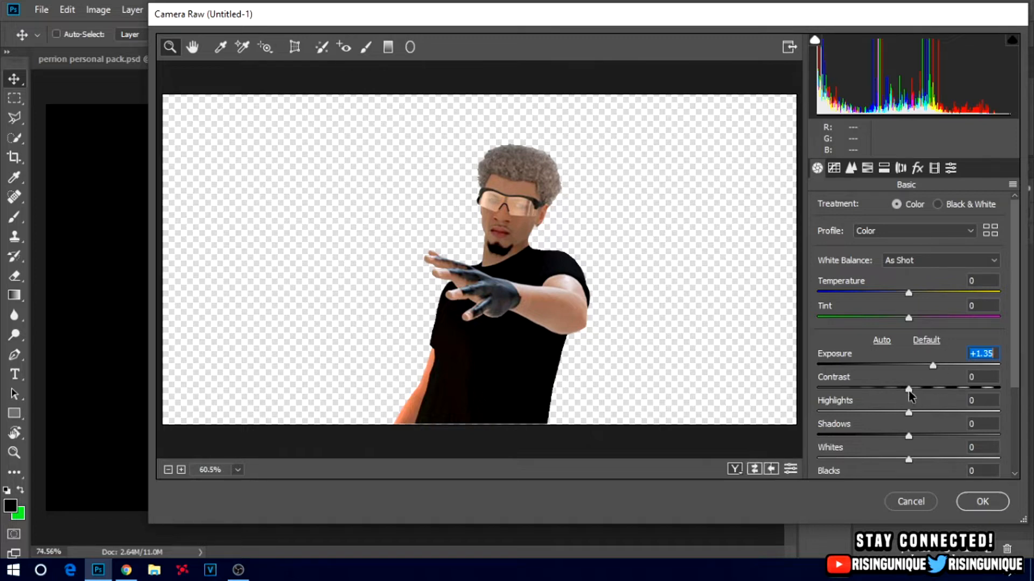
left_click_drag(908, 389, 947, 389)
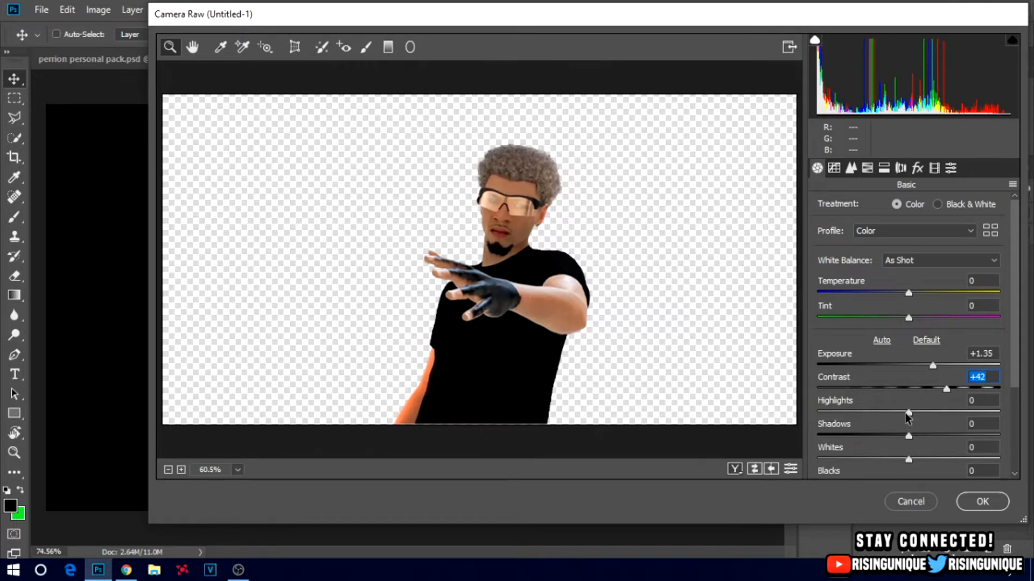
left_click_drag(909, 436, 921, 436)
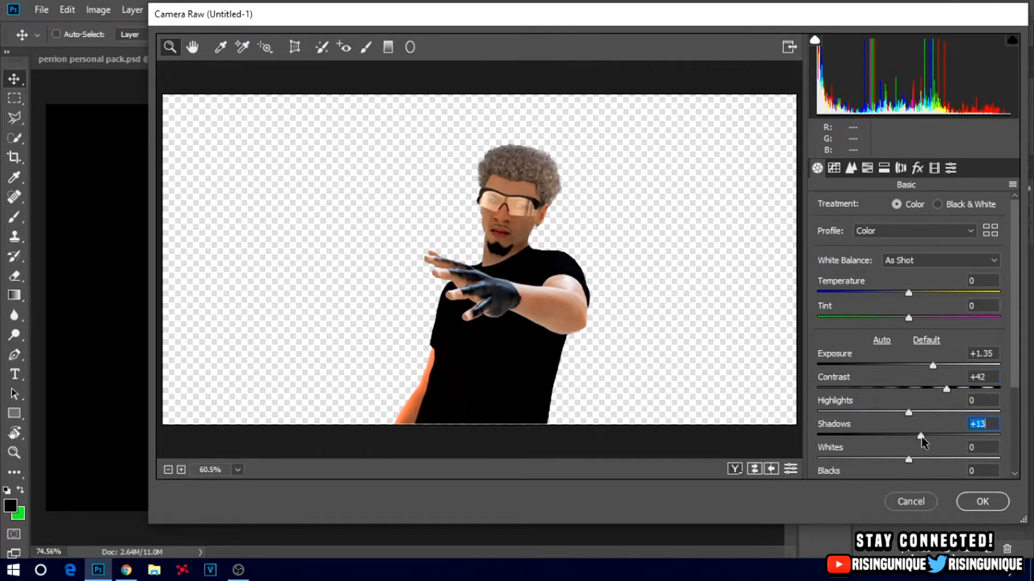
Set Clarity to +29, Vibrance to +22 and Saturation to +14, and apply the Camera Raw adjustments
scroll(960, 410, "down", 3)
left_click_drag(902, 412, 935, 412)
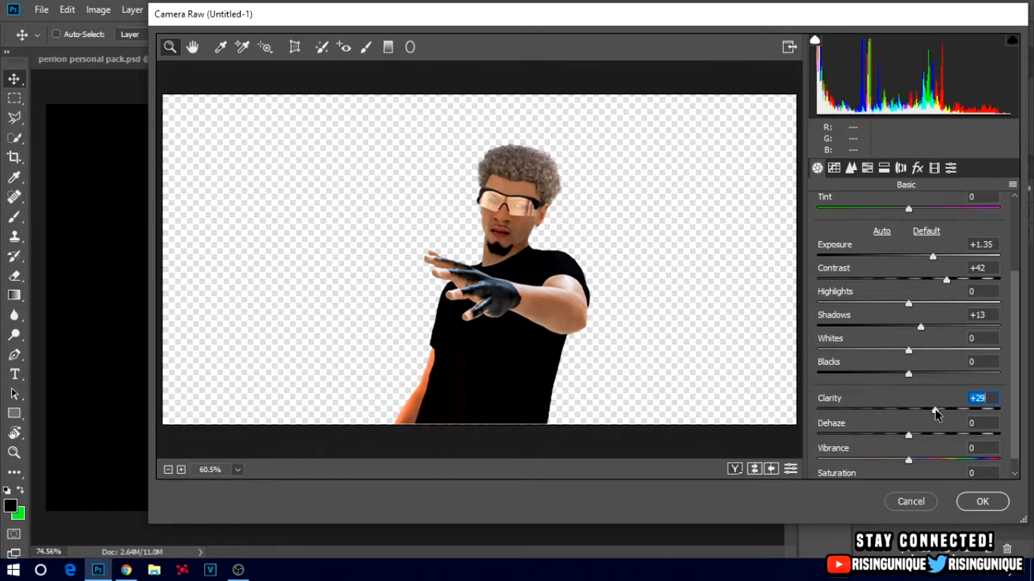
scroll(992, 397, "down", 1)
left_click_drag(910, 441, 931, 441)
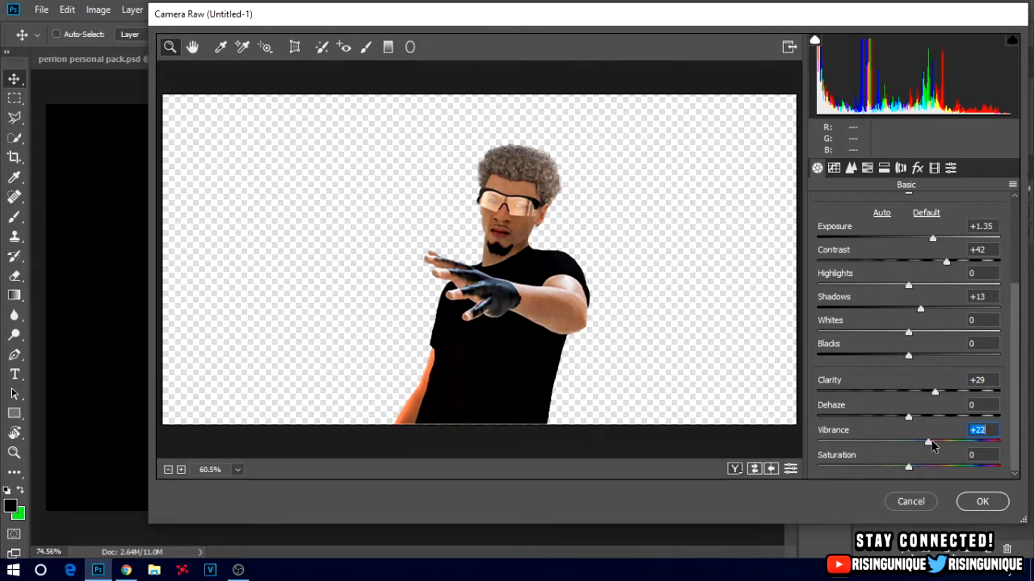
left_click_drag(907, 464, 922, 467)
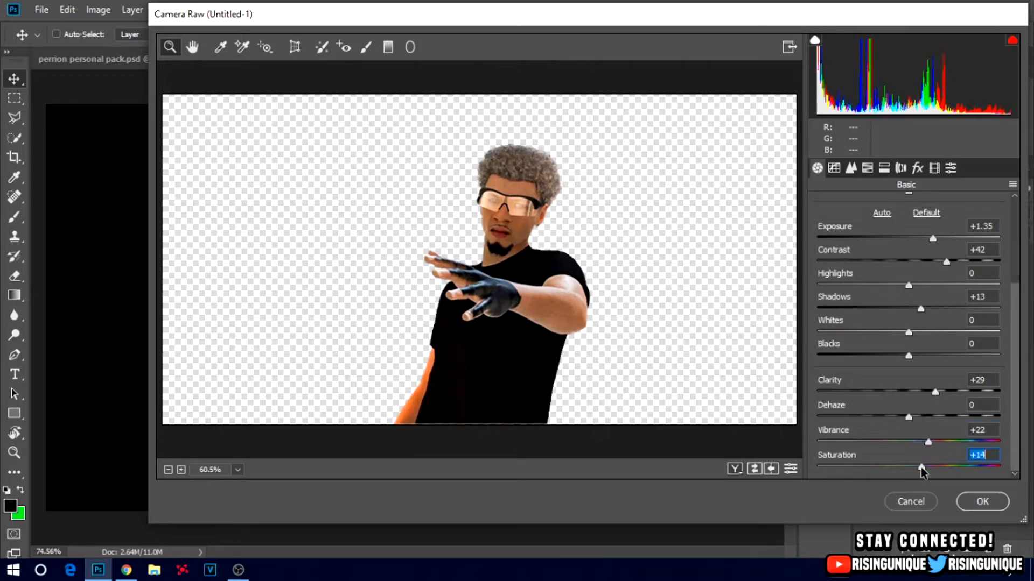
left_click(979, 502)
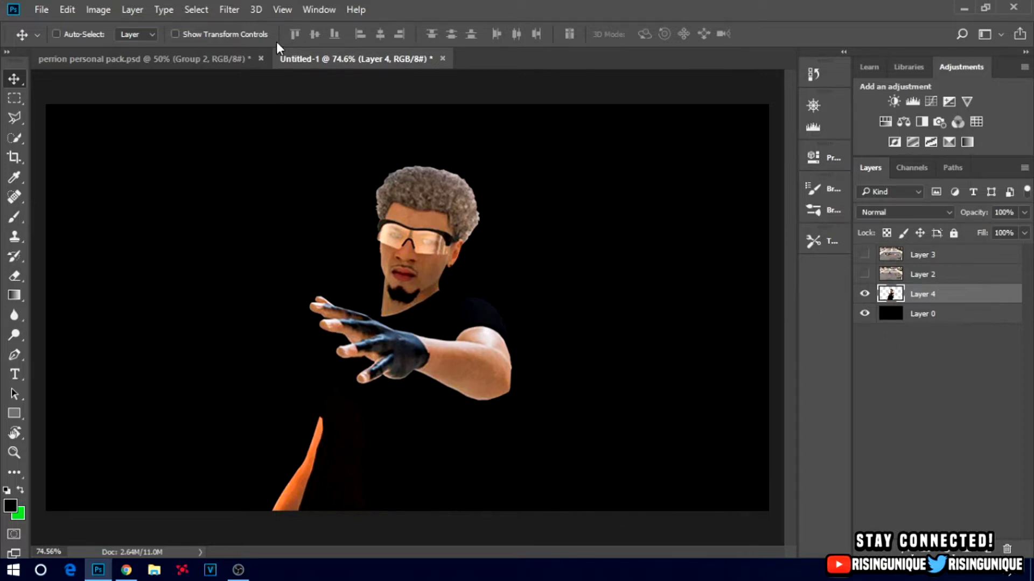
Open Topaz Adjust 5 for the character layer and choose the Crisp preset from the Vibrant Collection
left_click(225, 12)
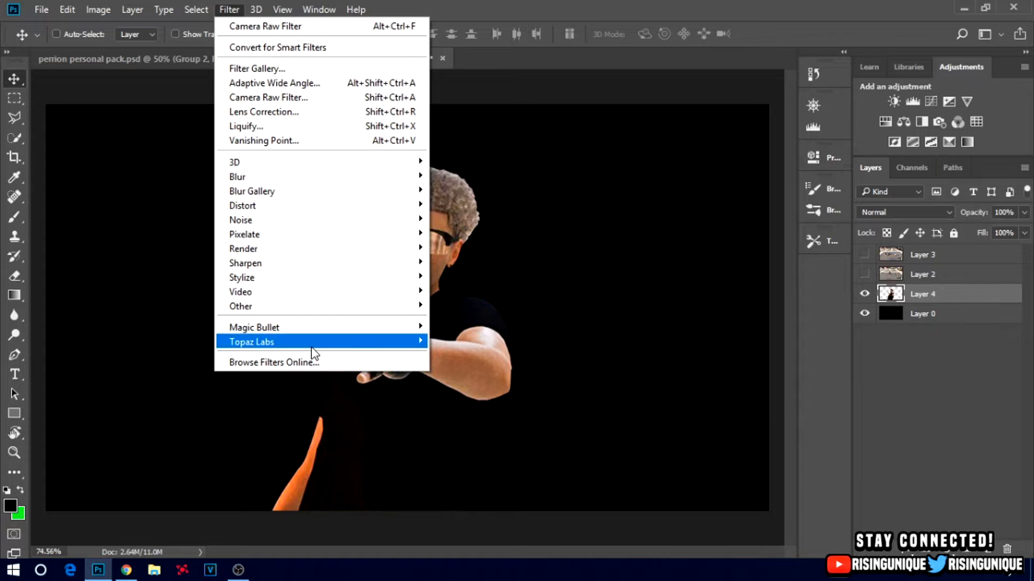
mouse_move(312, 347)
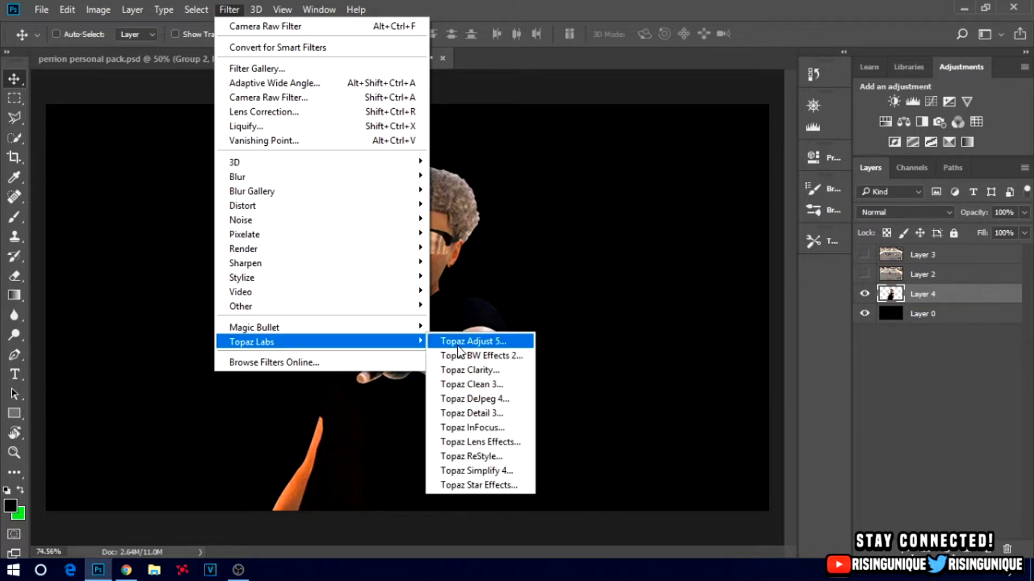
left_click(458, 345)
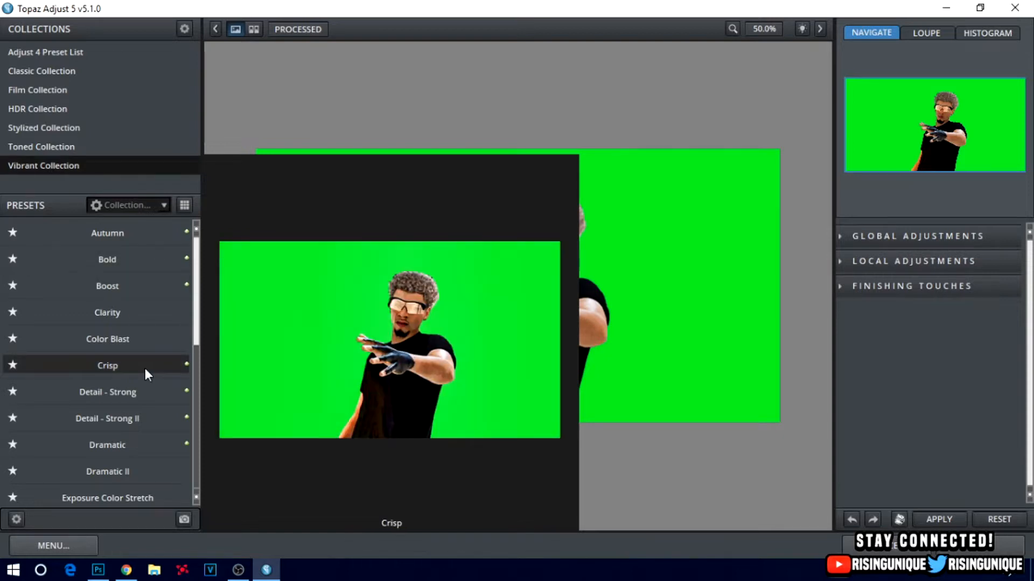
left_click(144, 368)
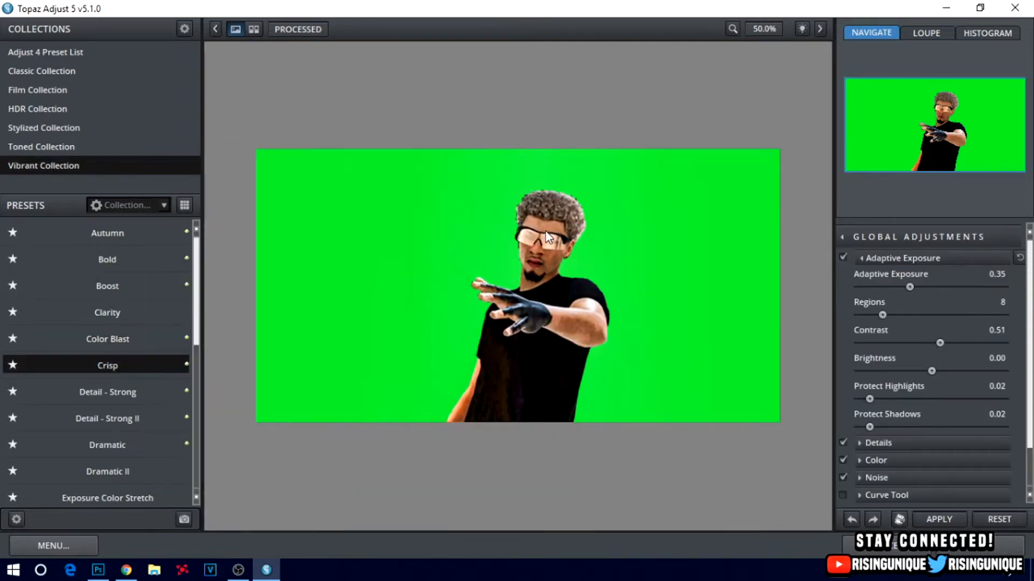
Apply the Crisp preset to the character layer
left_click(975, 550)
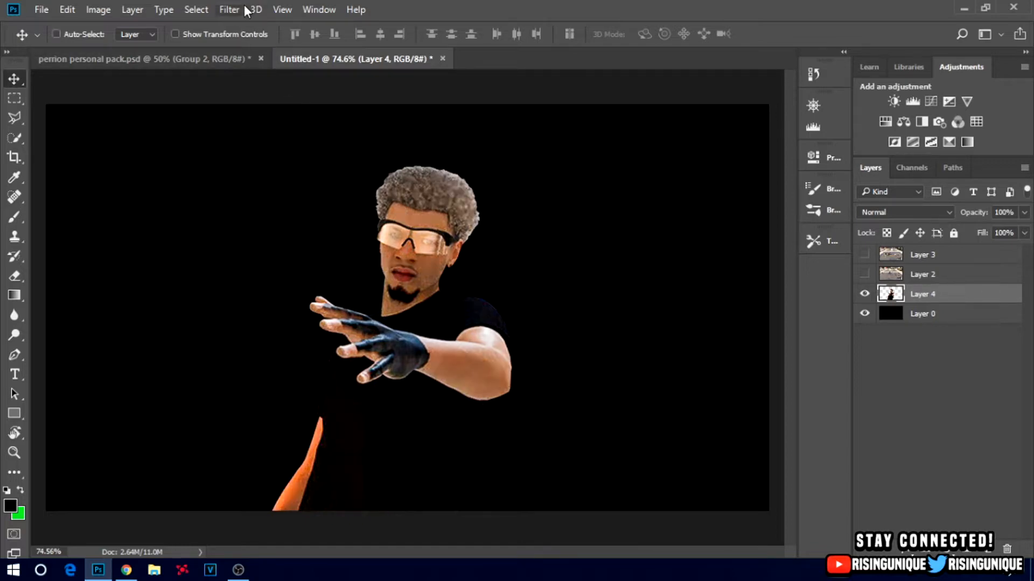
left_click(243, 6)
left_click(245, 13)
left_click(249, 13)
mouse_move(237, 10)
mouse_move(302, 341)
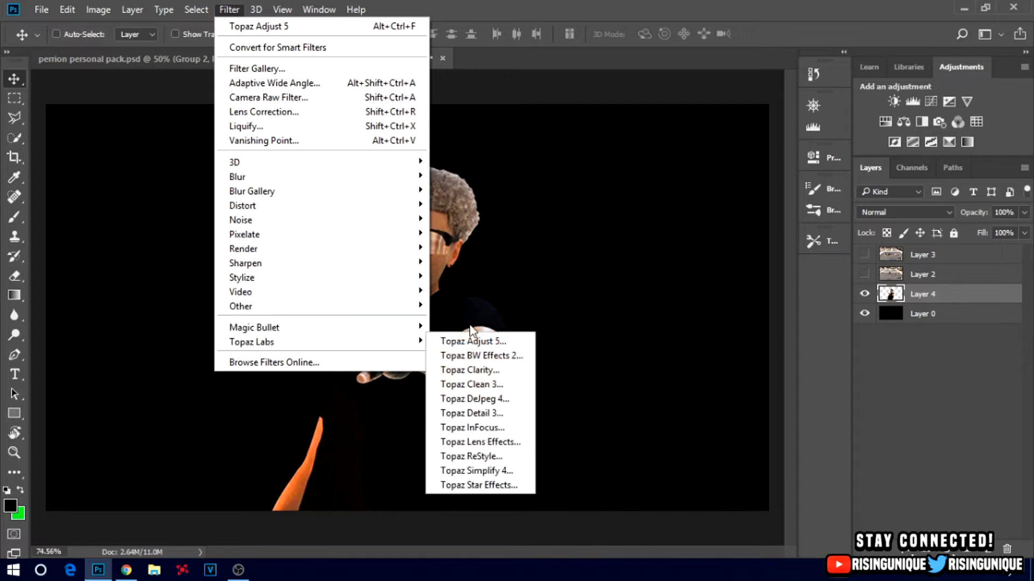
left_click(480, 349)
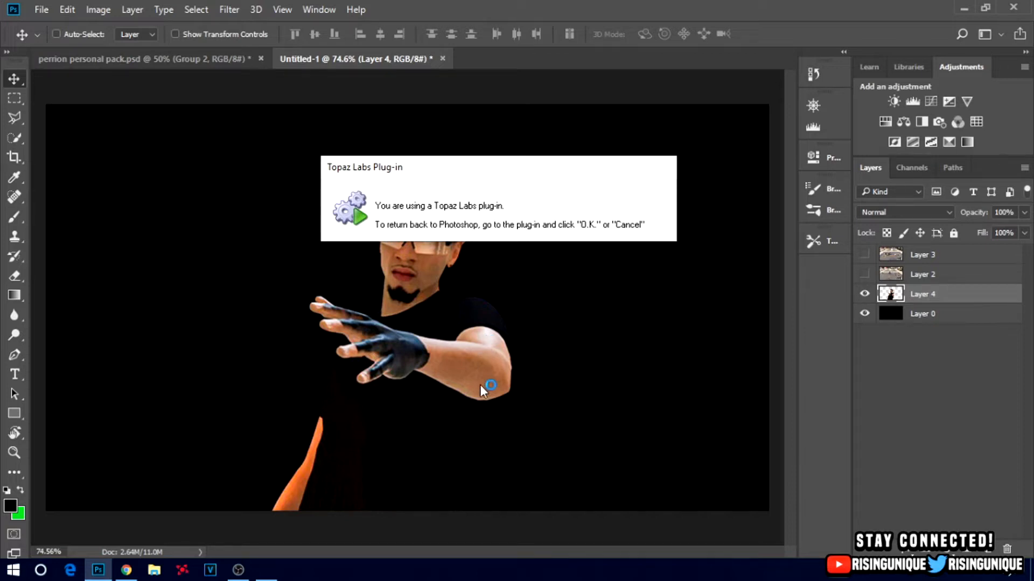
left_click(266, 570)
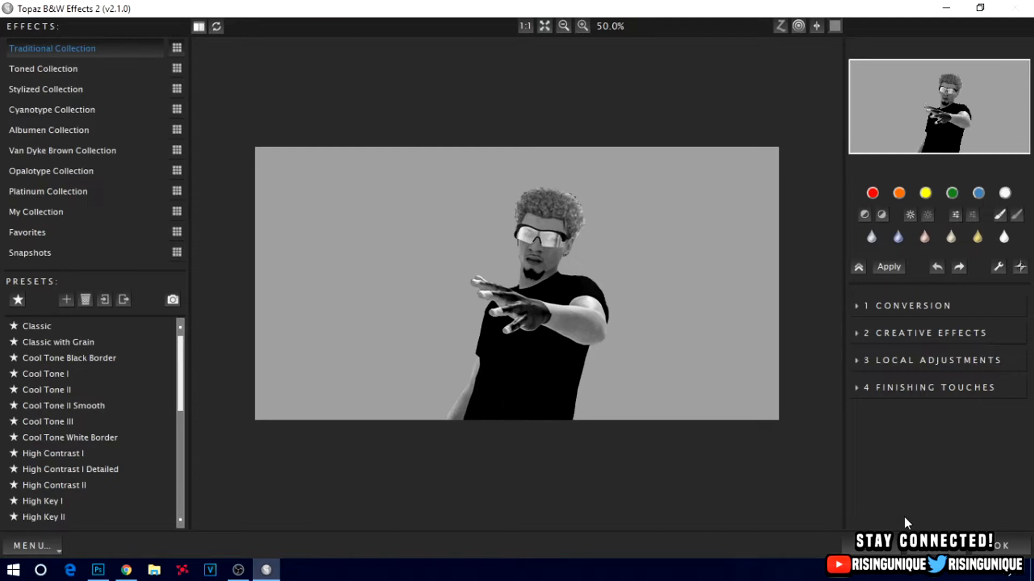
left_click(931, 552)
Reopen Topaz Adjust 5 for the character layer and set Adaptive Exposure to 0.15, Regions to 4, Contrast to 0.02 and Brightness to 0.02
left_click(230, 10)
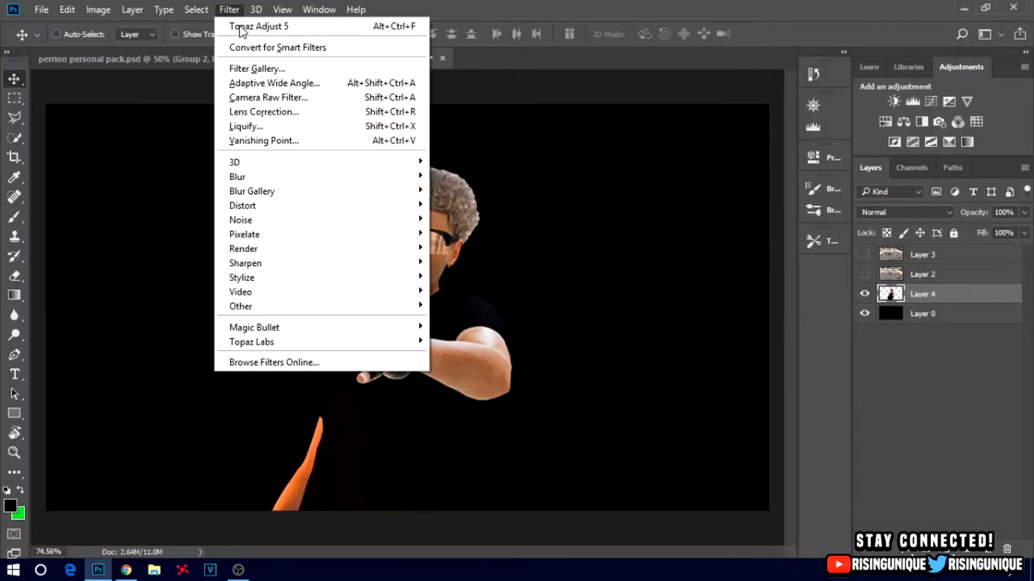
mouse_move(355, 341)
left_click(486, 339)
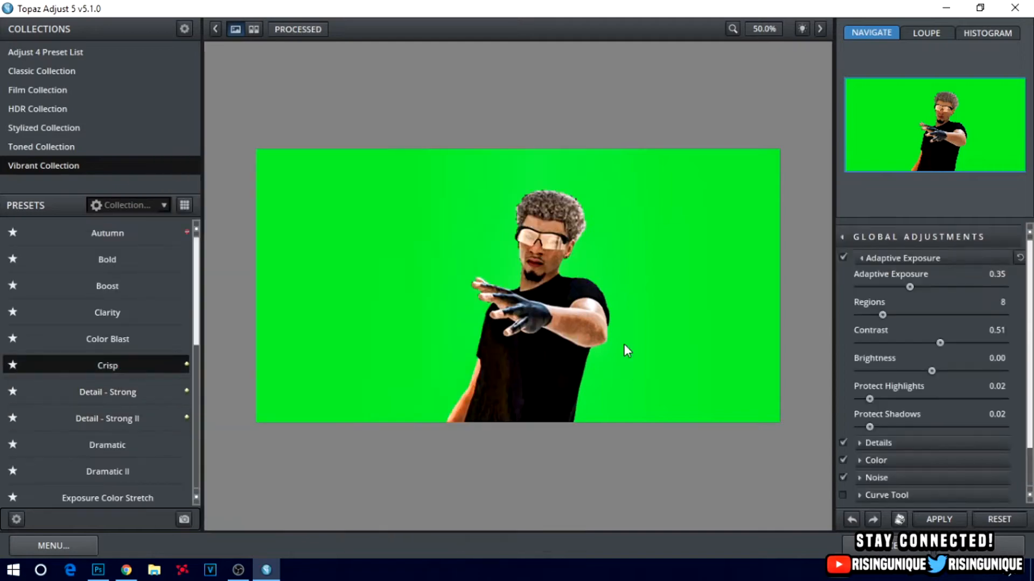
left_click_drag(903, 288, 883, 297)
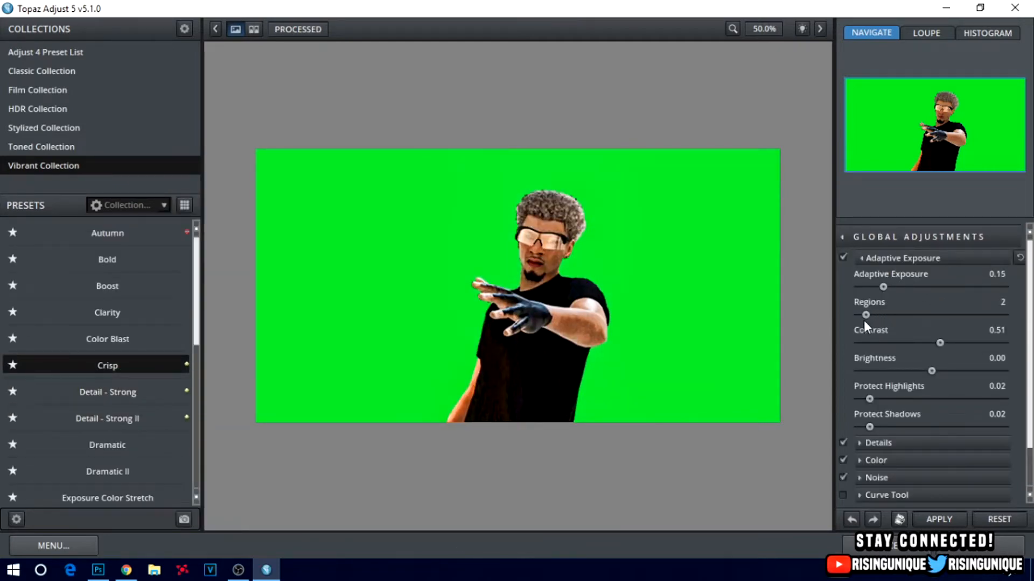
mouse_move(936, 342)
left_mouse_down()
mouse_move(915, 344)
mouse_move(930, 341)
left_mouse_up()
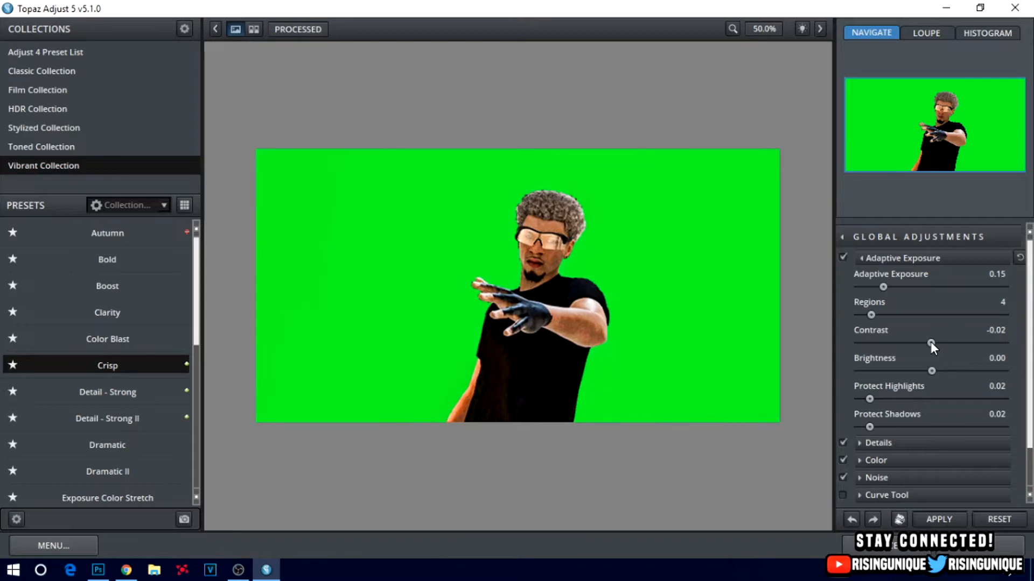
left_click_drag(928, 343, 930, 372)
In the Details settings, set Strength to 0.98 and Detail Boost to 1.05, reduce the Radius, and apply the Topaz adjustments
left_click(856, 444)
scroll(855, 445, "down", 1)
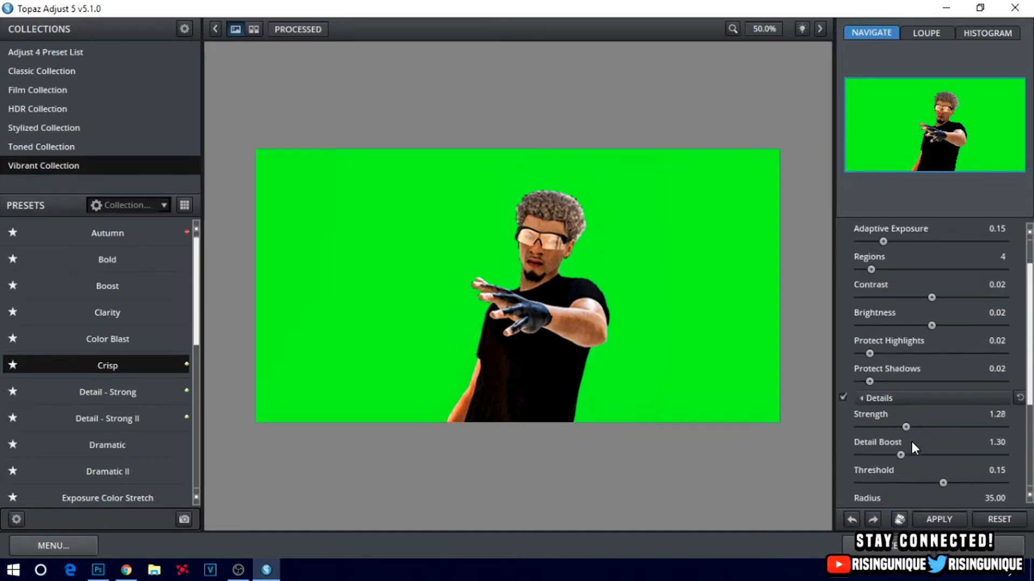
left_click_drag(907, 428, 890, 455)
scroll(1029, 466, "down", 2)
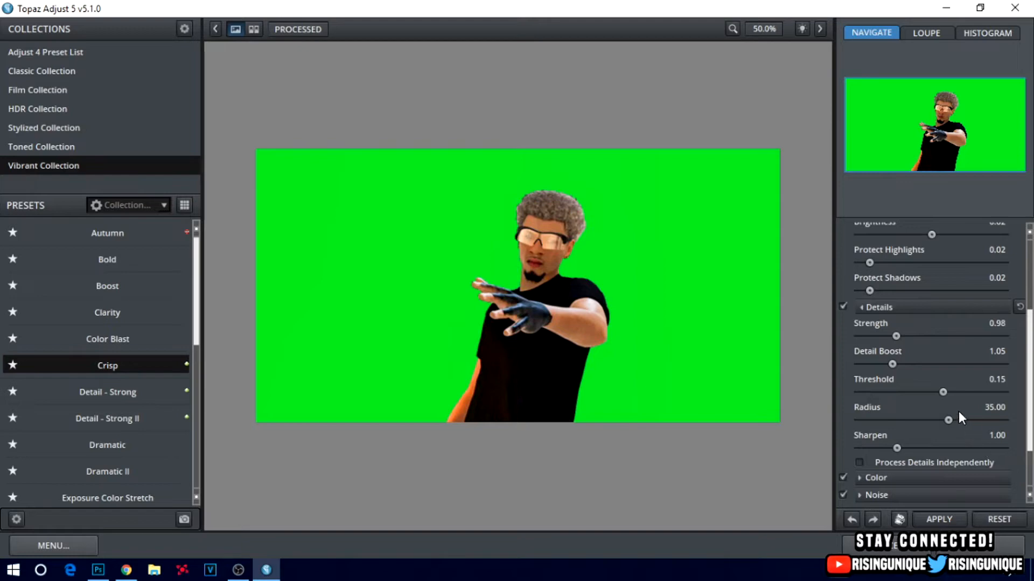
left_click_drag(945, 418, 912, 423)
left_click(982, 550)
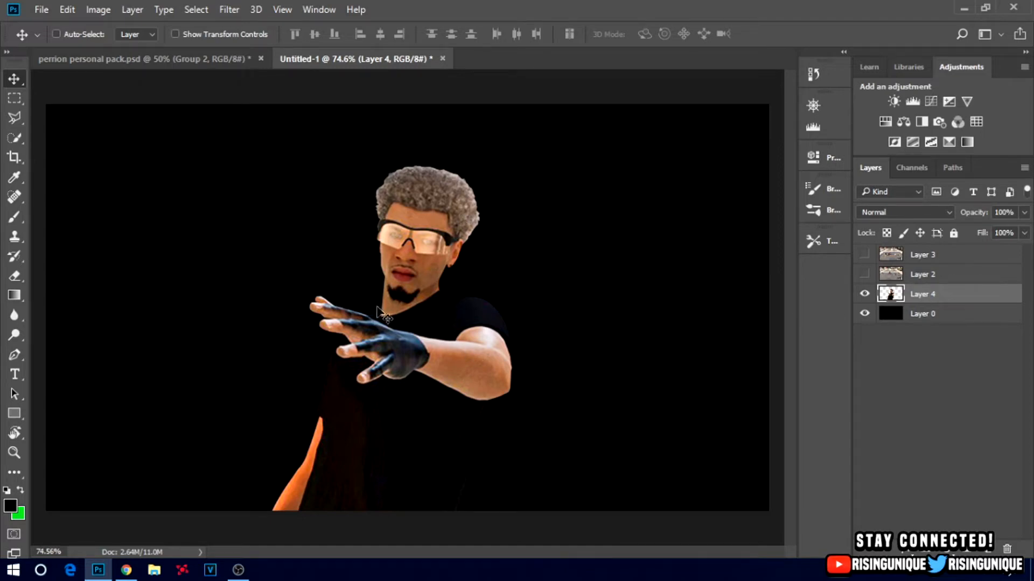
Preview the two court screenshots on Layers 2 and 3 by toggling their visibility together with the character layer
left_click(864, 274)
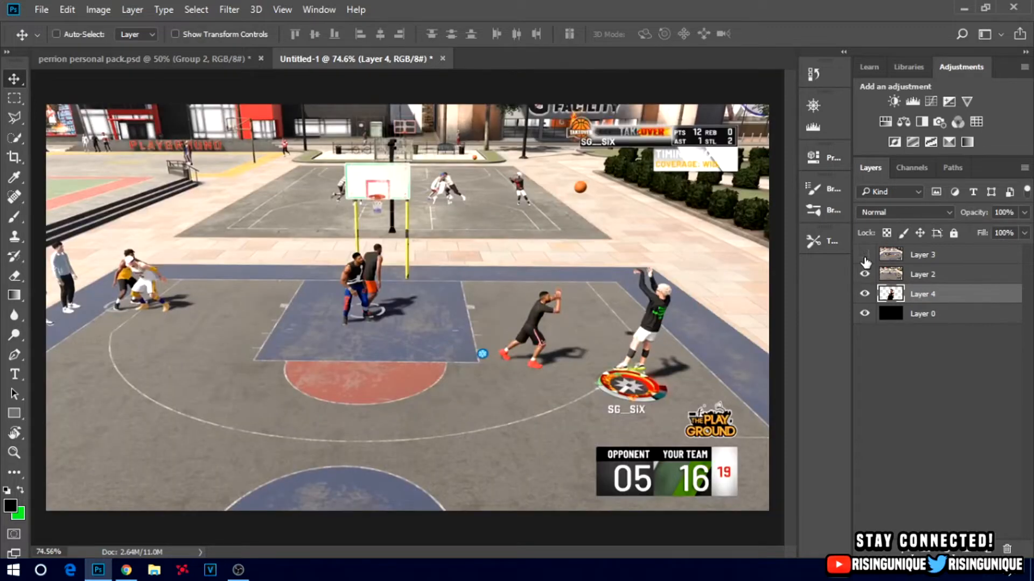
left_click(865, 256)
left_click(865, 294)
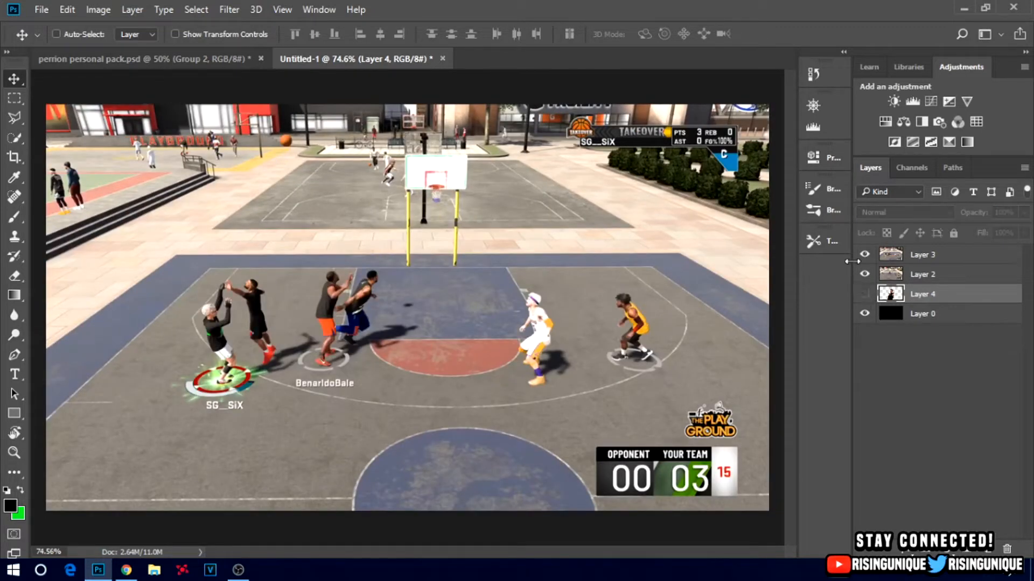
left_click(864, 274)
left_click(864, 254)
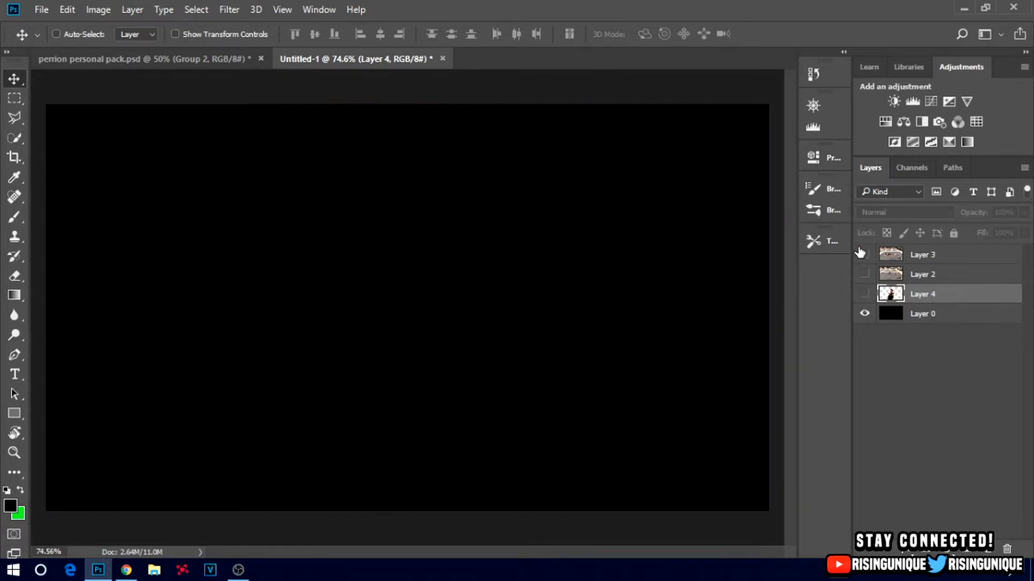
left_click(864, 294)
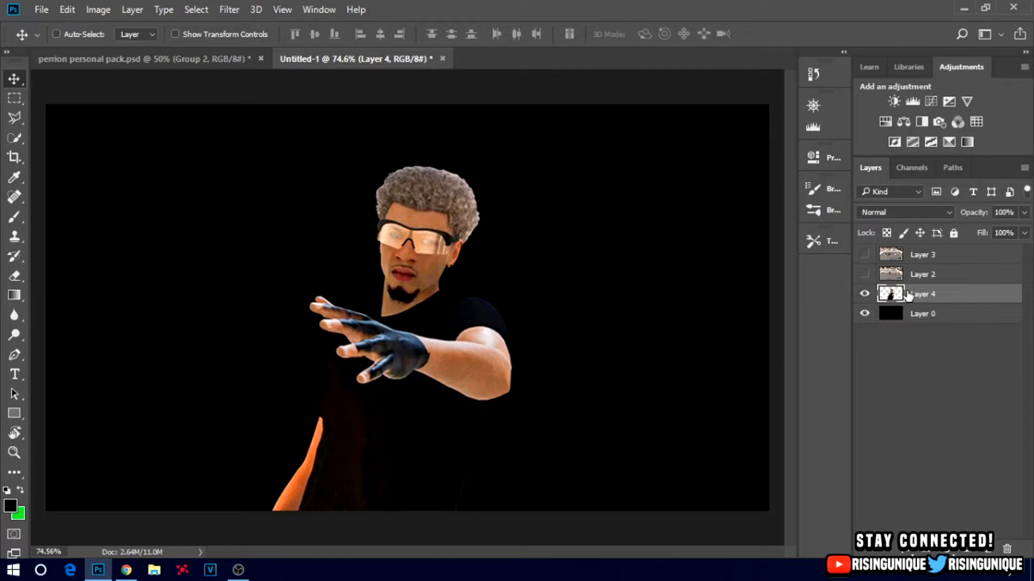
Show the two court screenshots on Layers 2 and 3 and stack them beneath the visible character layer
left_click(864, 294)
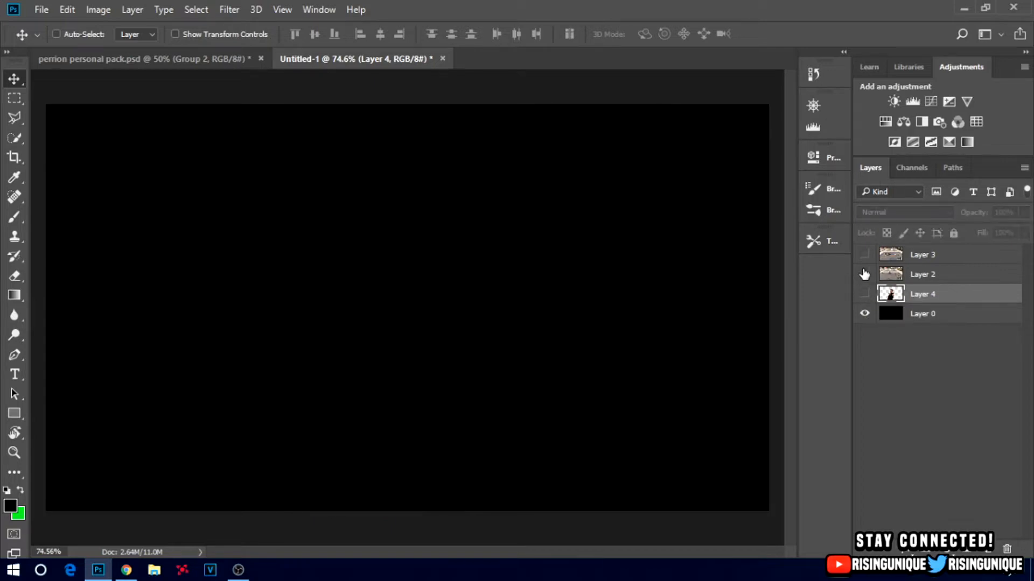
left_click(864, 274)
left_click(864, 254)
left_click(954, 259)
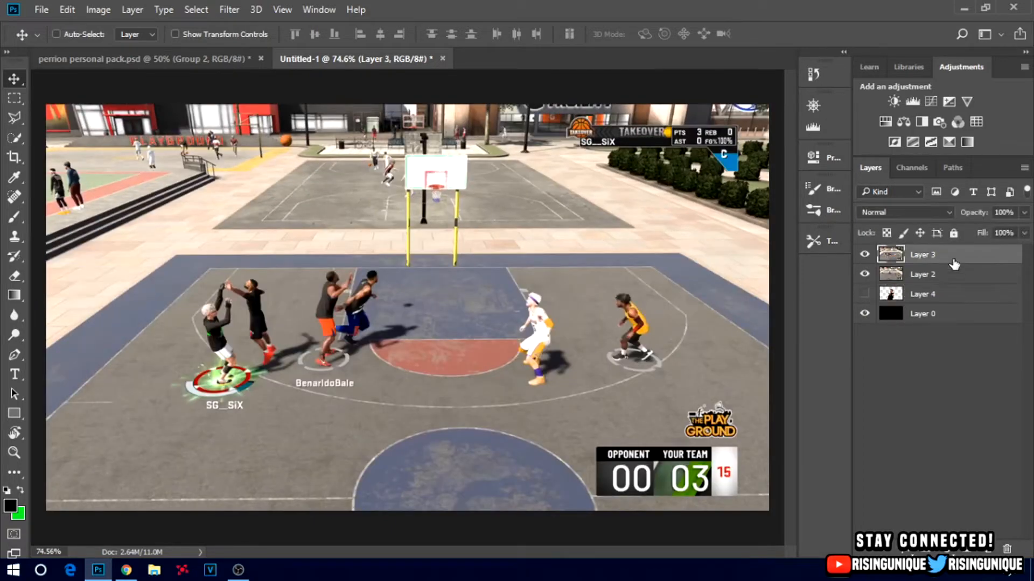
left_click(954, 272, "shift")
left_click_drag(953, 258, 932, 305)
left_click(865, 254)
left_click(957, 257)
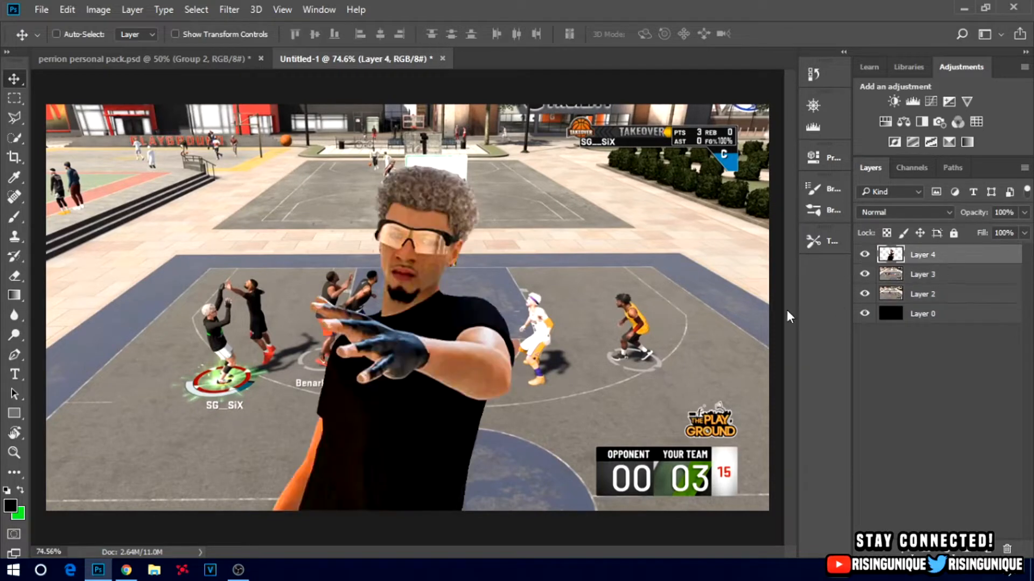
Enlarge the character on Layer 4 to about 106%
key("ctrl+t")
left_click_drag(506, 156, 551, 160)
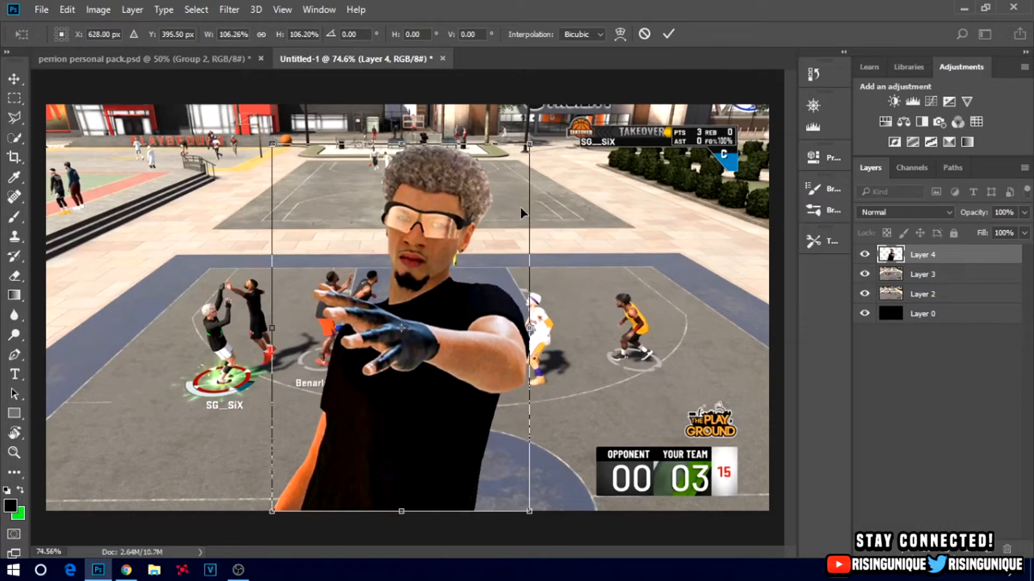
key("Return")
Move the character to the right side of the canvas and flip it horizontally
left_click_drag(448, 401, 678, 385)
key("ctrl+t")
right_click(678, 384)
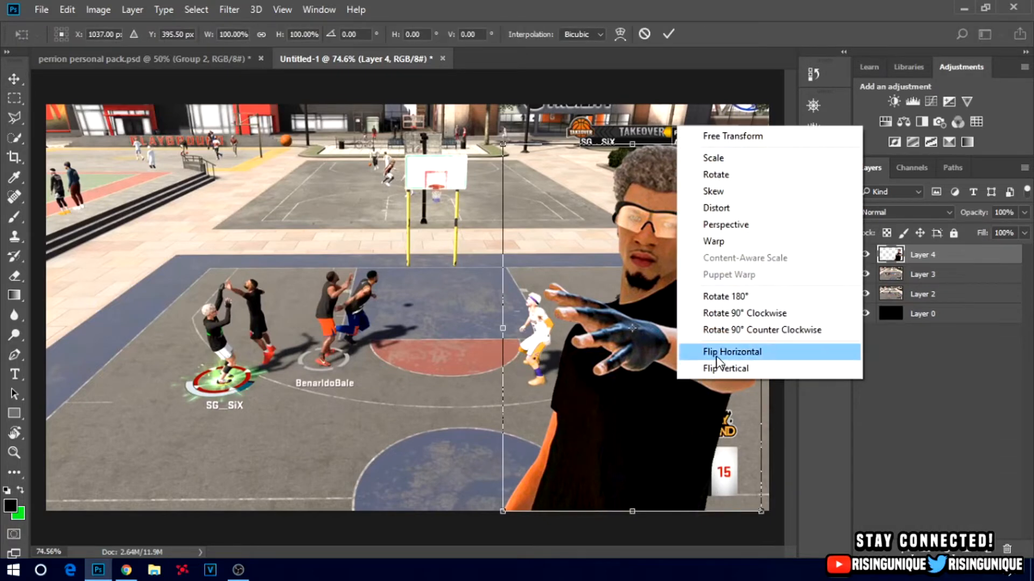
left_click(719, 351)
Try the mirrored character on the left side of the canvas, undo the move, and test flipping it back and forth
left_click_drag(709, 397, 369, 388)
key("ctrl+z")
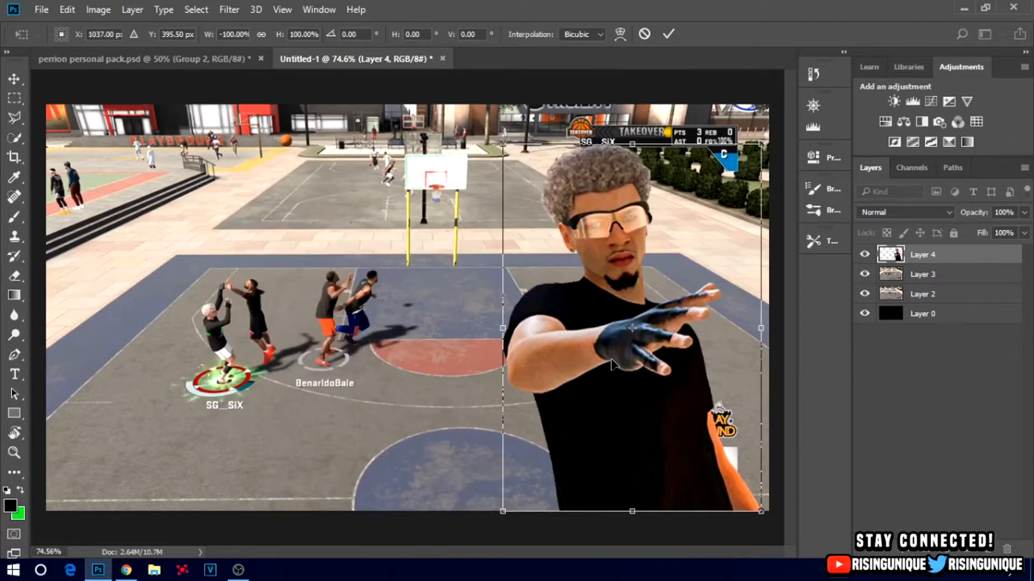
right_click(648, 394)
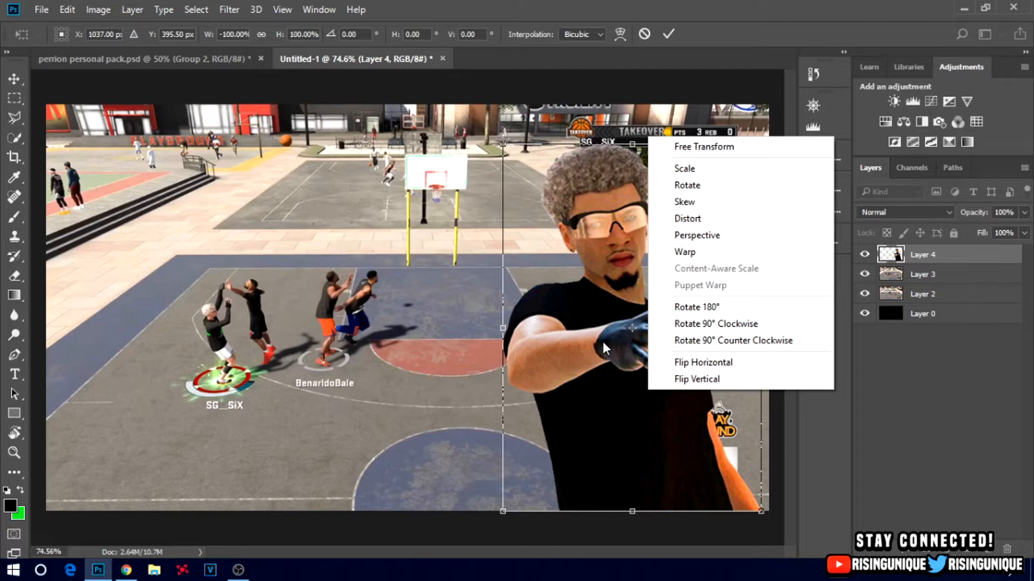
left_click(719, 363)
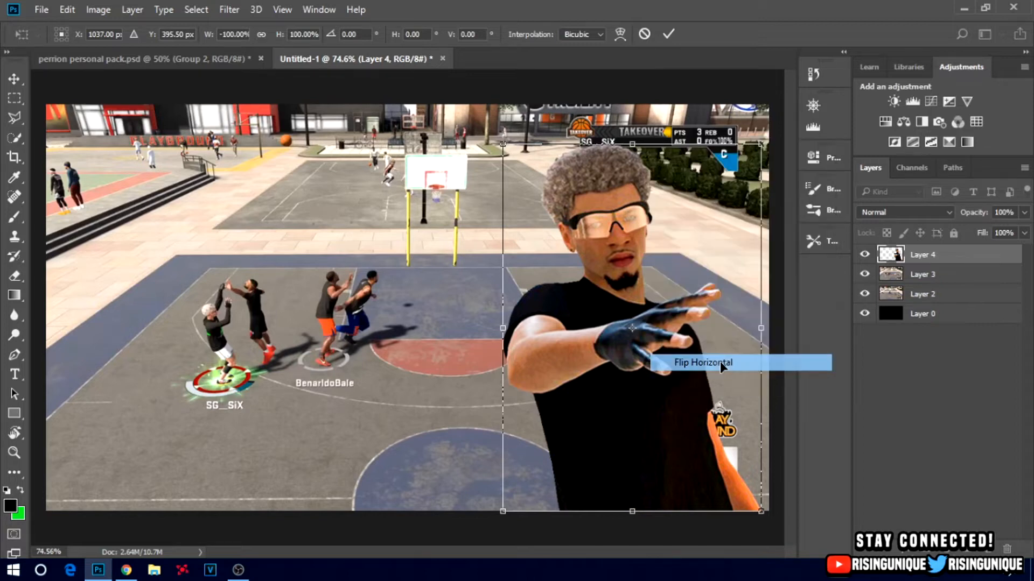
right_click(646, 382)
left_click(715, 354)
Place the mirrored character at the left side of the canvas, enlarge it slightly and apply the transform
left_click_drag(672, 435, 228, 434)
left_click_drag(316, 142, 331, 124)
key("Return")
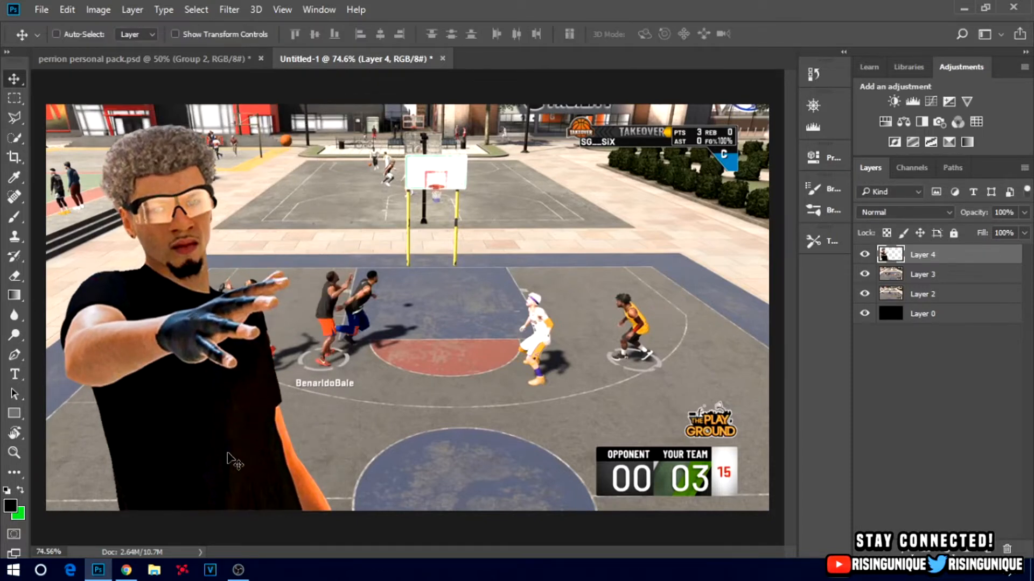
Try shifting the court screenshots on Layers 2 and 3 to the right one after the other
left_click(922, 294)
left_click_drag(529, 363, 609, 363)
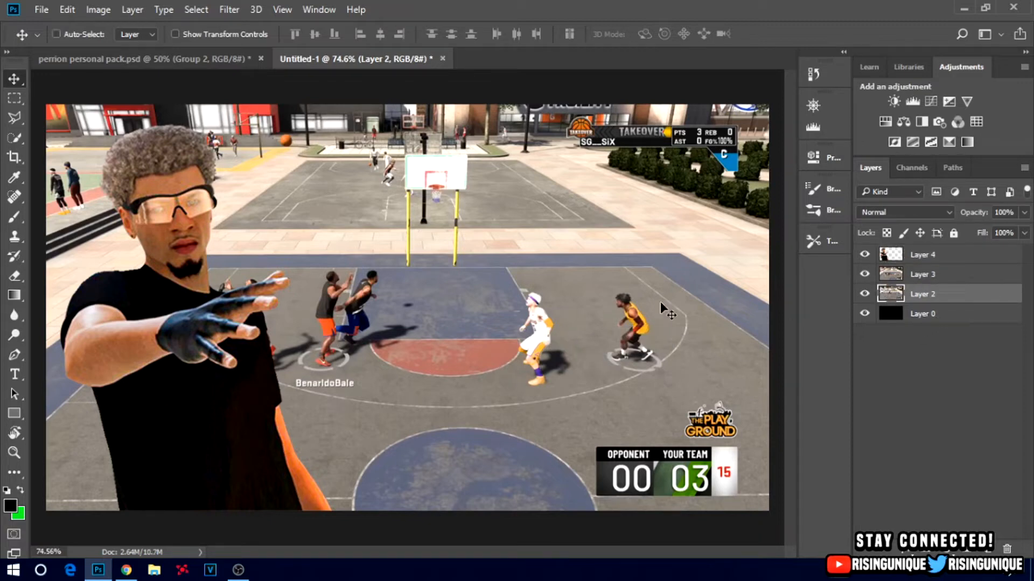
left_click(923, 274)
left_click_drag(448, 318, 589, 320)
Enlarge the court screenshots on Layers 2 and 3 together so they extend well beyond the canvas
key("ctrl")
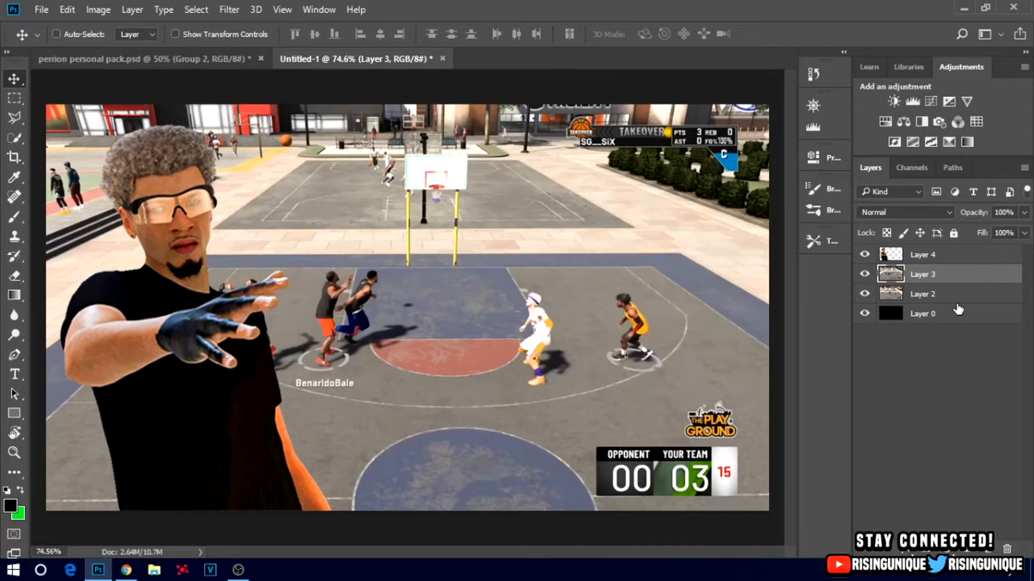
left_click(960, 296, "ctrl")
key("ctrl+t")
left_click_drag(773, 101, 972, 57)
key("Return")
Shift Layer 3 right to bring its shooter beside the character, and stack Layer 2 above it, moved left to reveal its own shooter
left_click(973, 299)
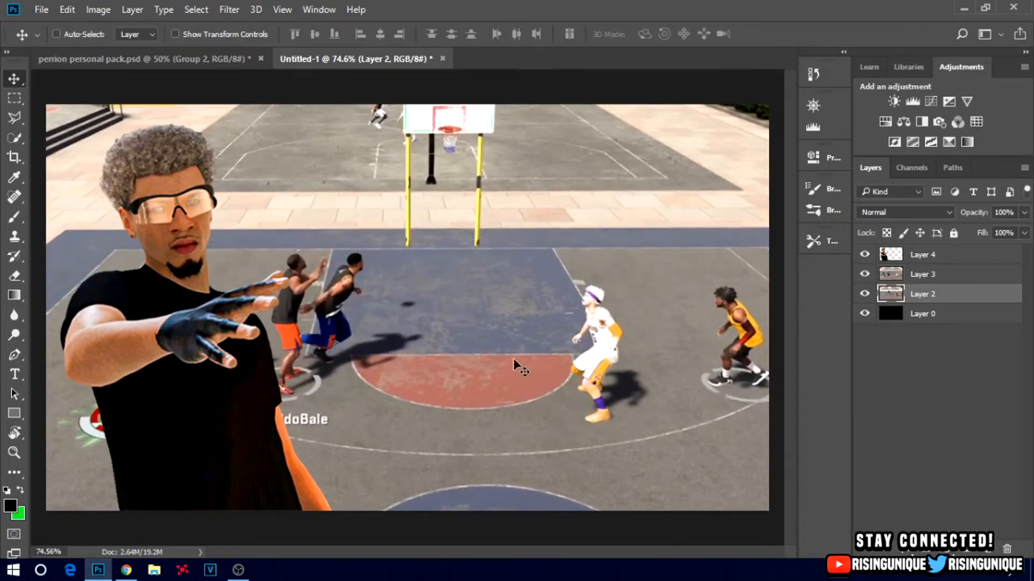
left_click(939, 280)
left_click_drag(539, 396, 709, 389)
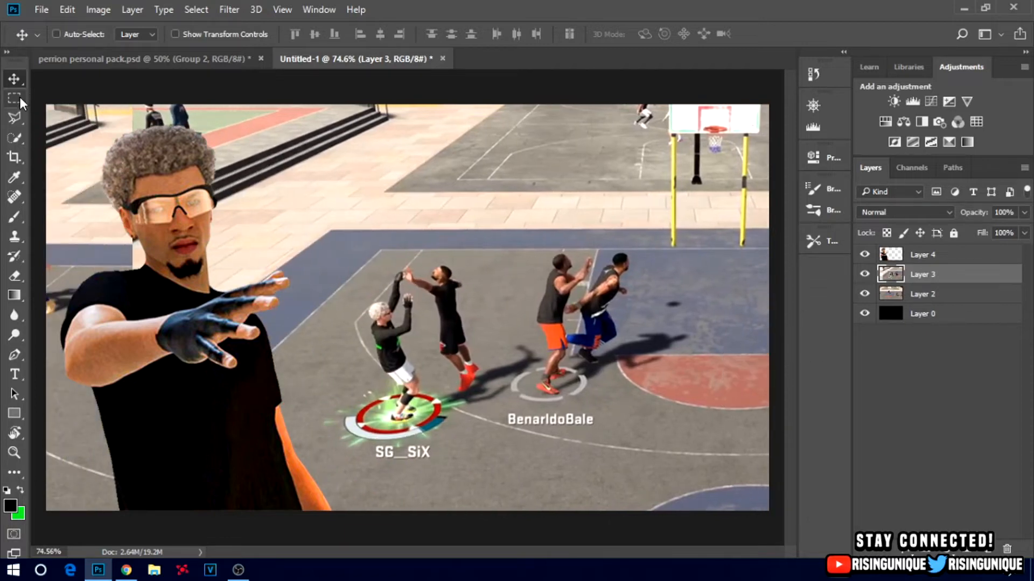
left_click_drag(993, 294, 993, 265)
left_click_drag(350, 302, 227, 303)
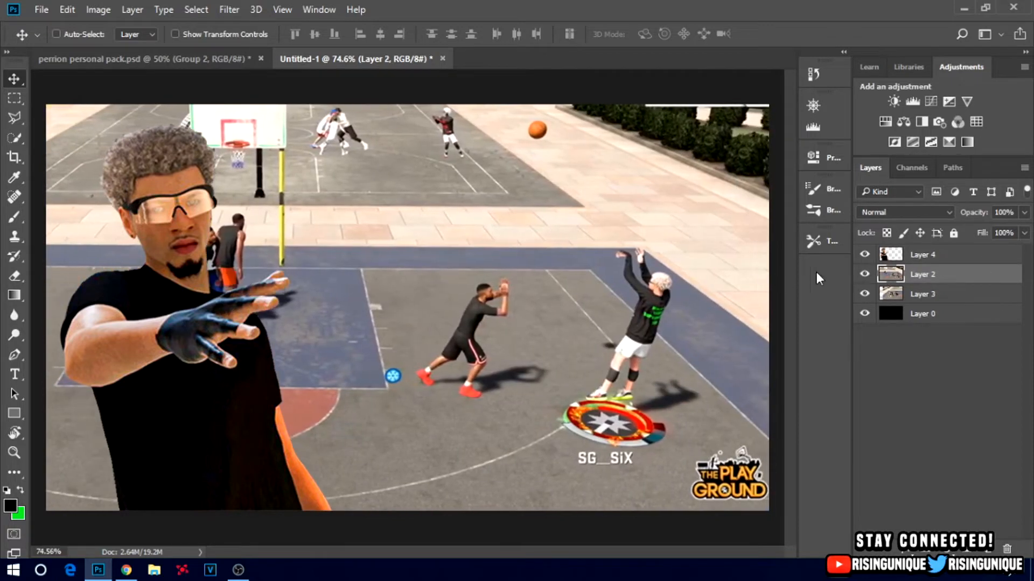
Hide Layer 2 and draw a circular selection around the shooter and his defender on Layer 3 with the Elliptical Marquee tool
left_click(946, 297)
left_click(864, 274)
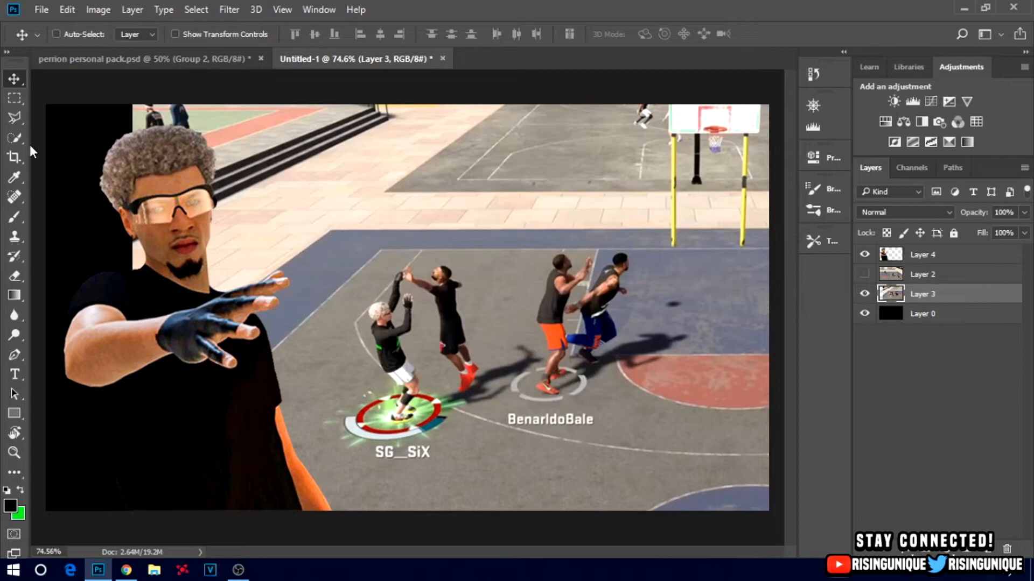
left_click(26, 101)
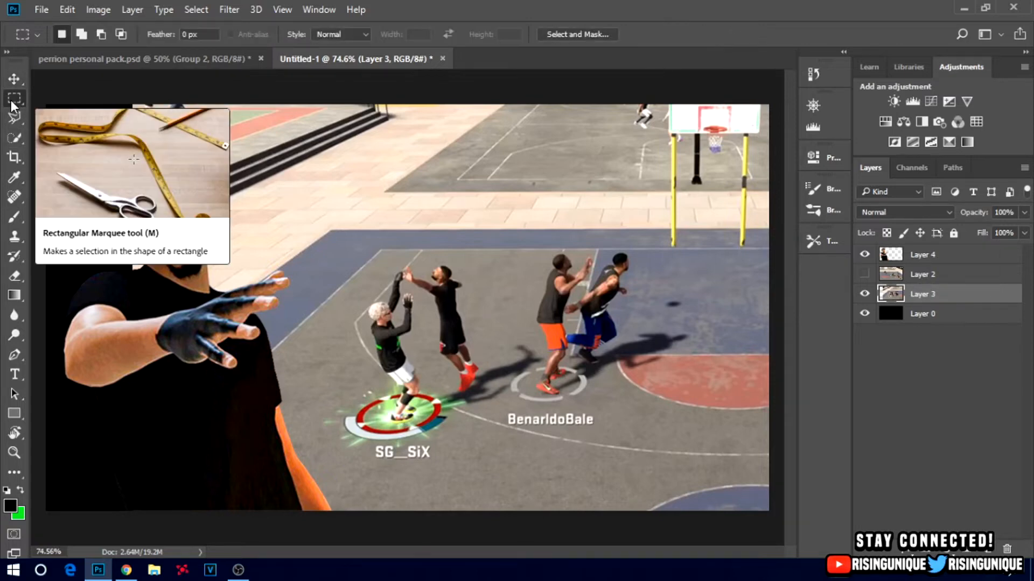
right_click(11, 100)
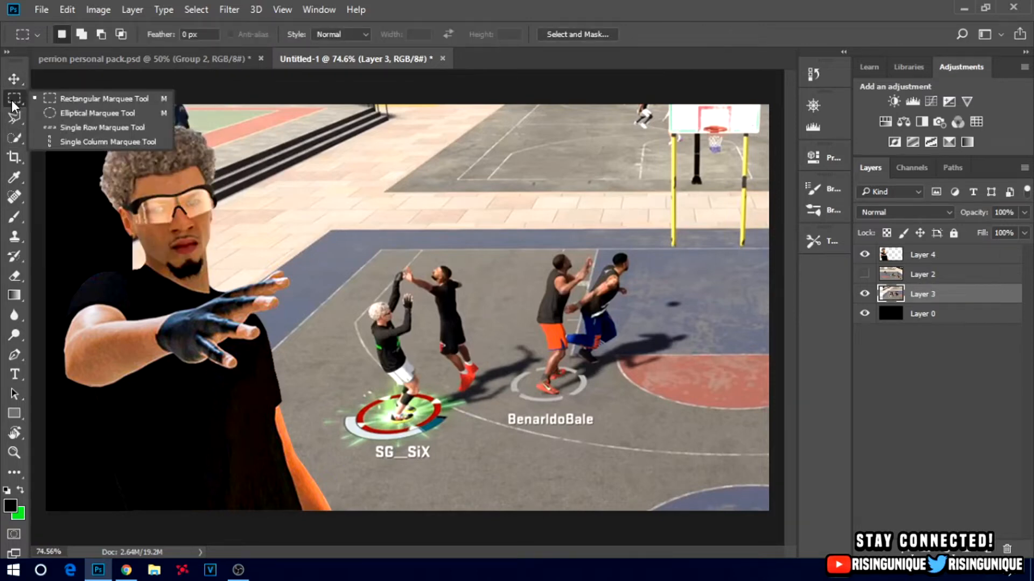
left_click(101, 112)
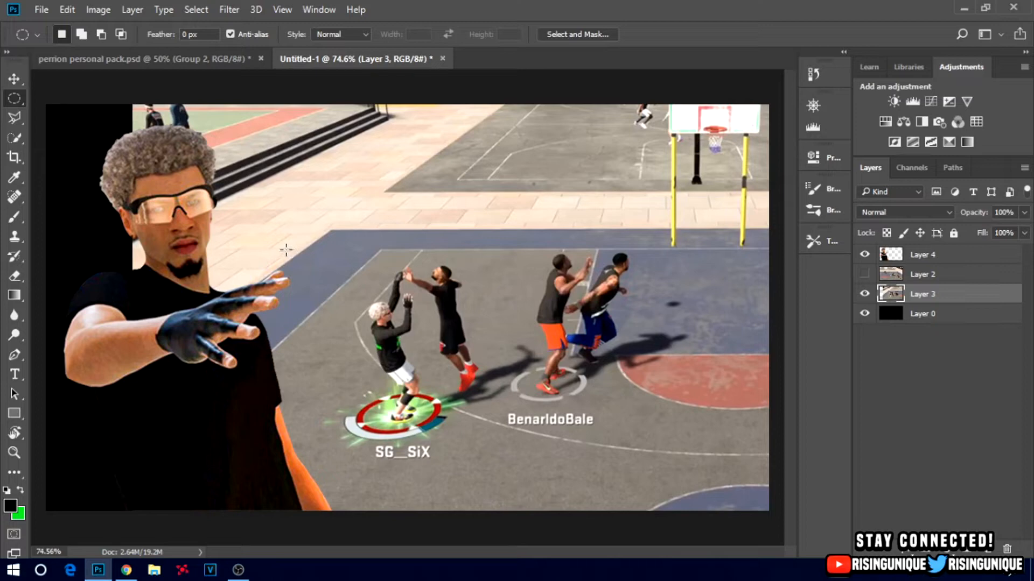
left_click_drag(266, 246, 525, 504)
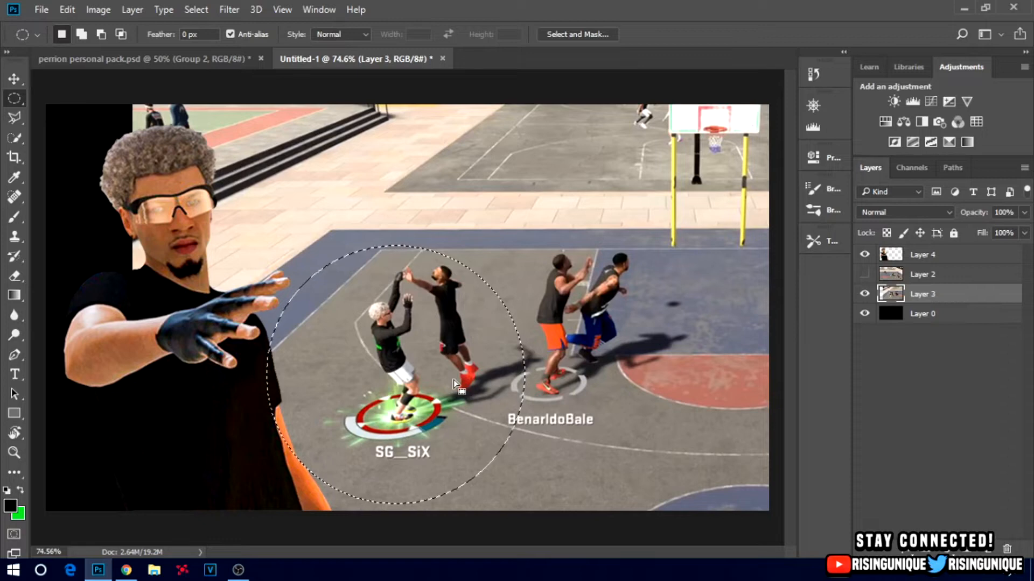
Transform the circular selection, nudging it slightly up and right to X 631 px, Y 468 px, and apply it
right_click(453, 380)
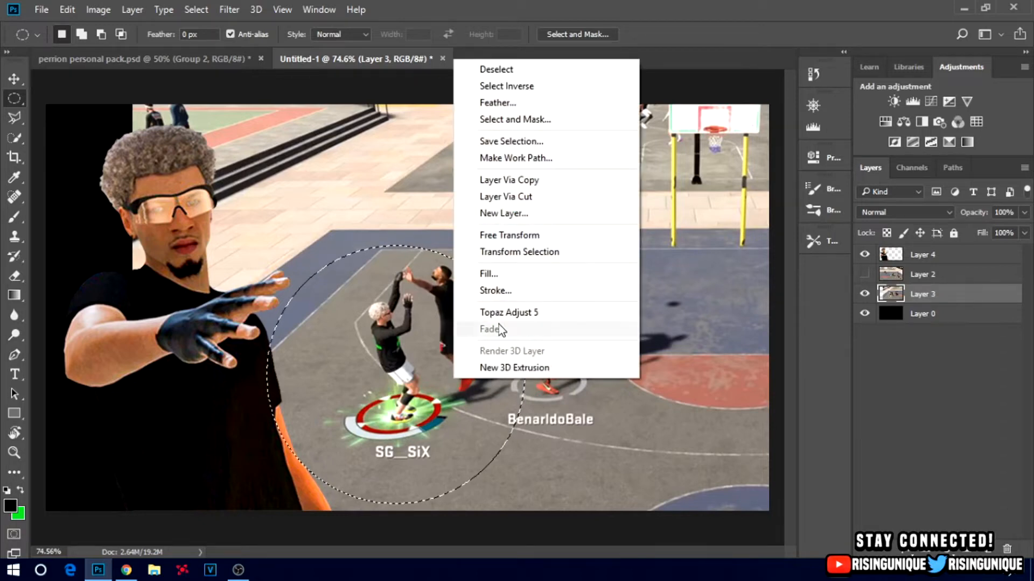
left_click(522, 251)
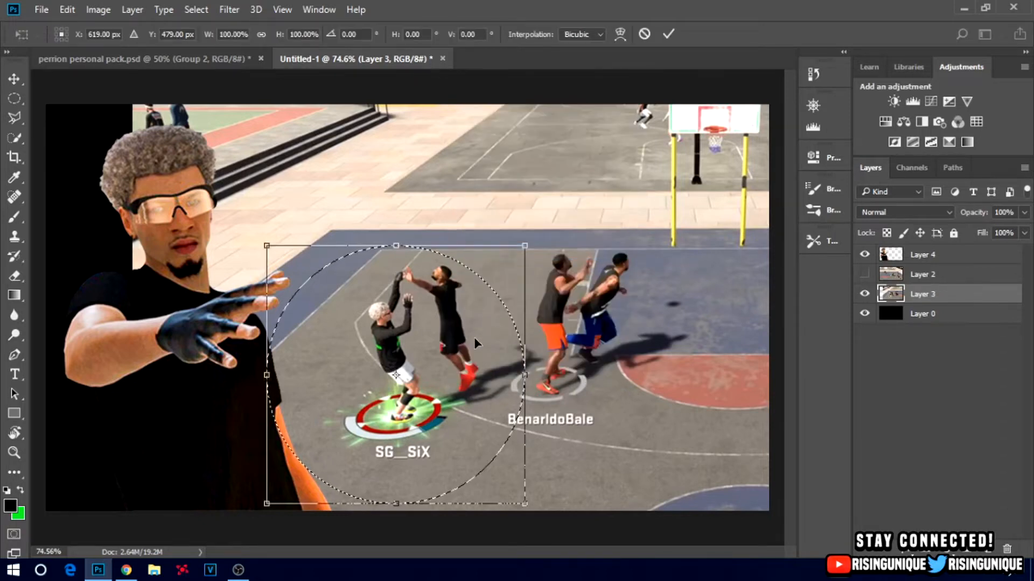
key("Up")
key("Up")
key("Up")
key("Up")
key("Up")
key("Up")
key("Up")
key("Up")
key("Right")
key("Right")
key("Right")
key("Right")
key("Right")
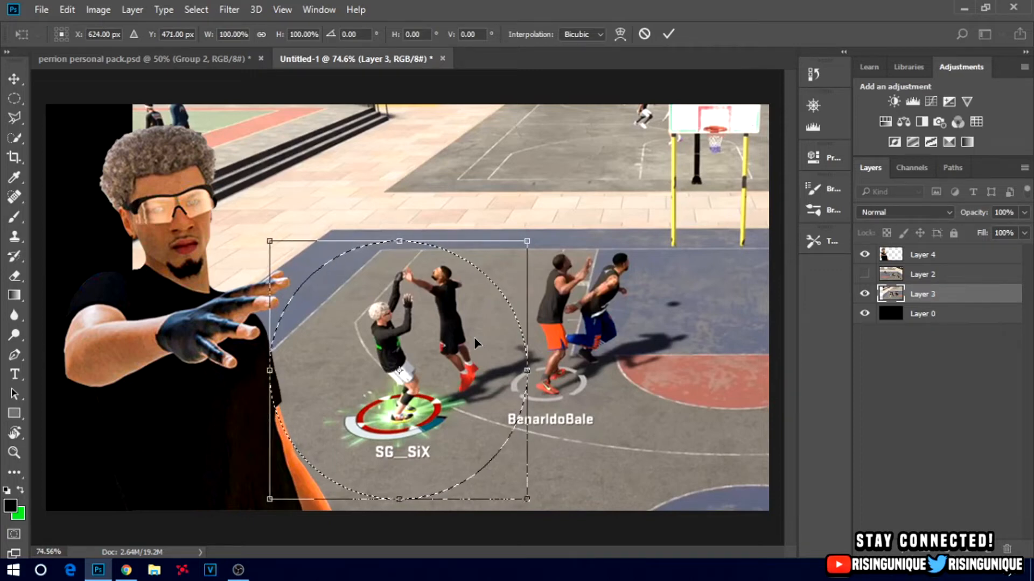
key("Left")
key("Left")
key("Left")
key("Left")
key("Down")
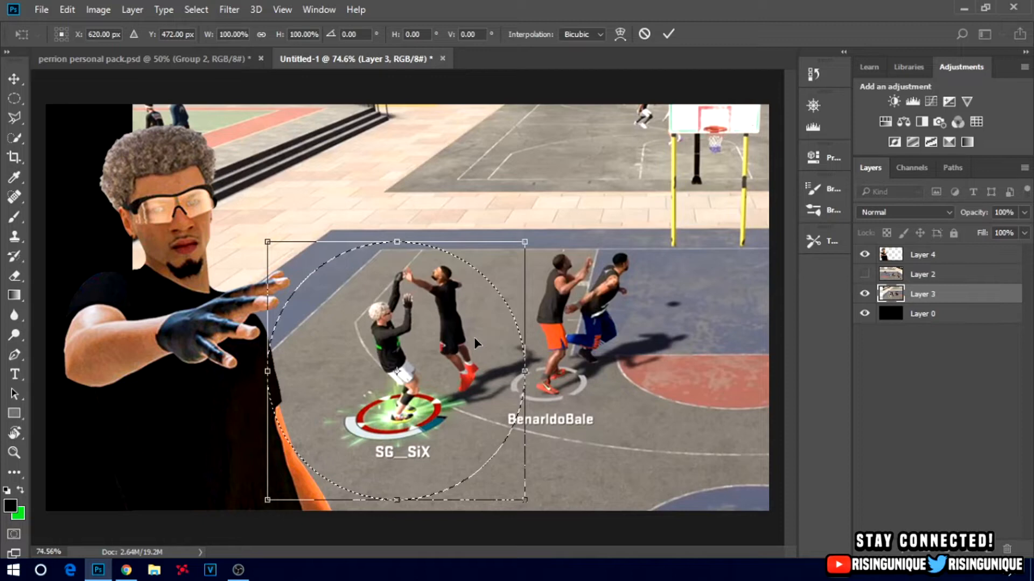
key("Right")
key("Right")
key("Right")
key("Right")
key("Right")
key("Right")
key("Right")
key("Right")
key("Right")
key("Right")
key("Right")
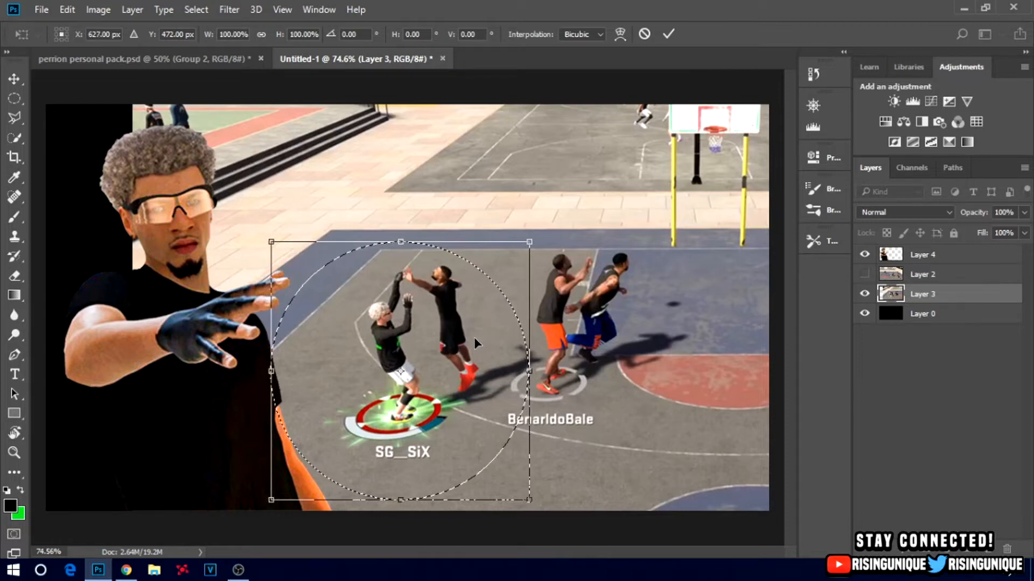
key("Up")
key("Up")
key("Up")
key("Up")
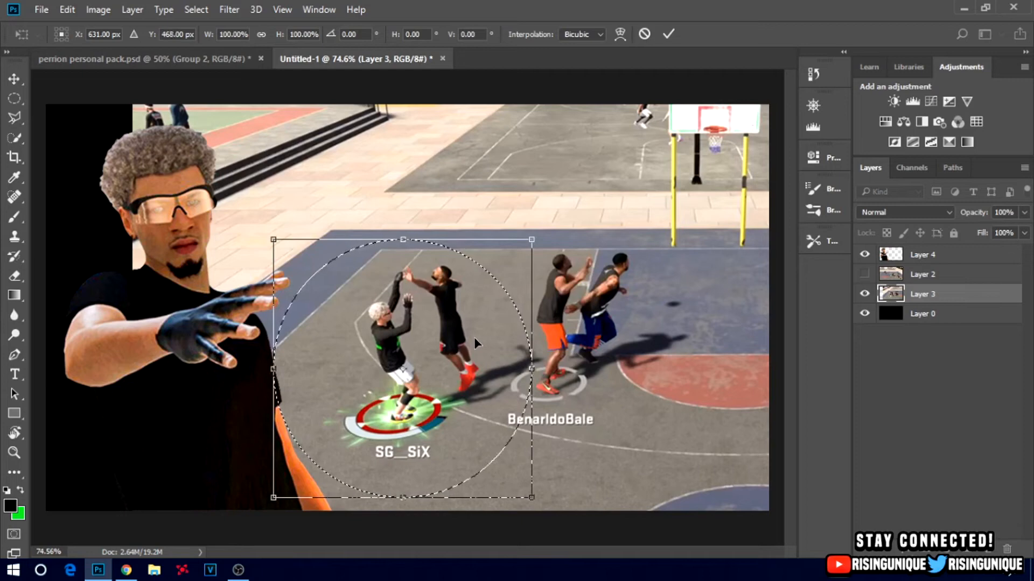
key("Return")
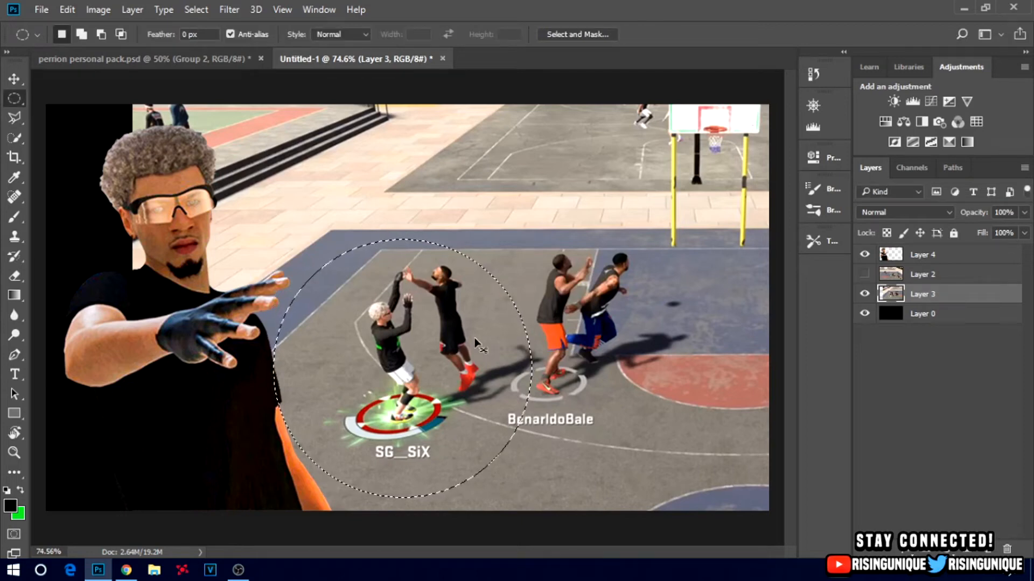
Copy the circled area of Layer 3 to a new layer, show Layer 2 again and stack the copy above it
key("ctrl+j")
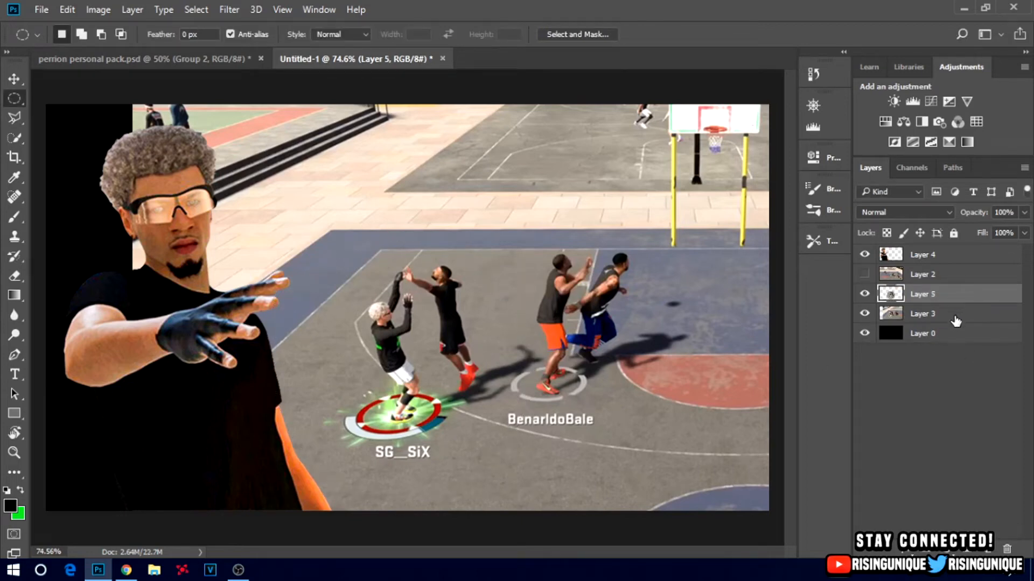
left_click(953, 317)
left_click(864, 274)
left_click(913, 275)
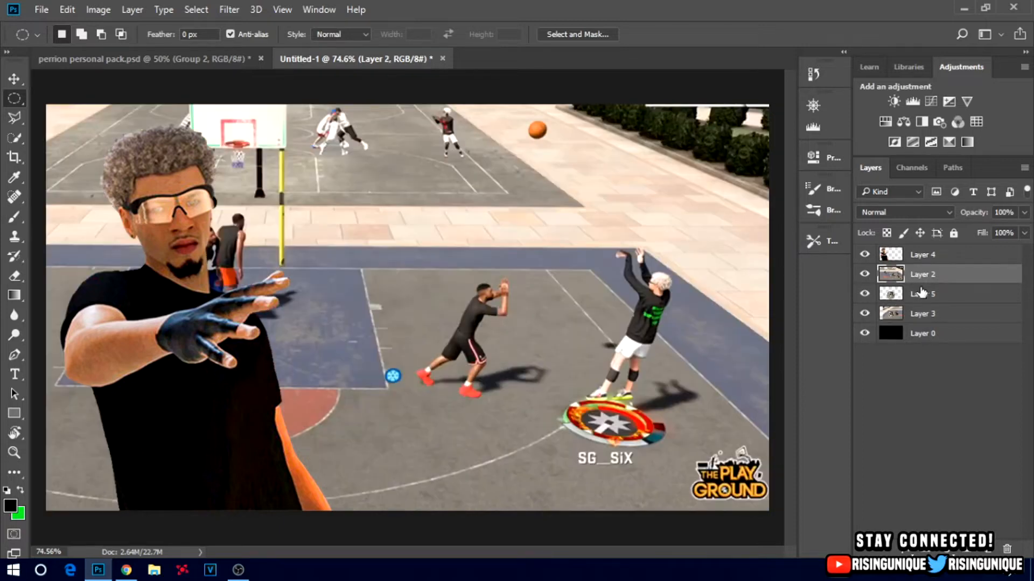
left_click(925, 294)
left_click_drag(940, 294, 952, 265)
Move the circular cutout right so it covers the shooter on Layer 2
key("v")
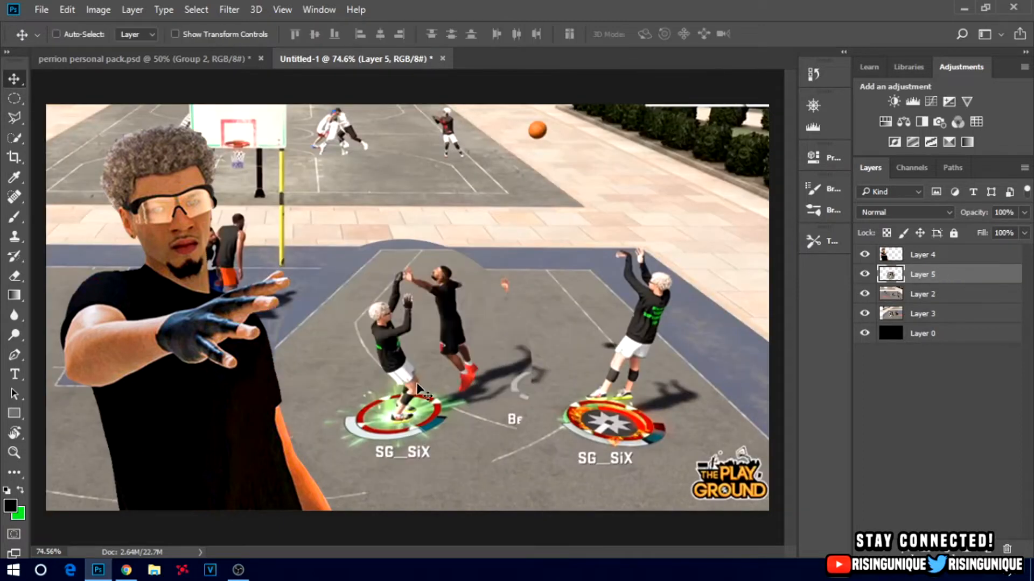
left_click_drag(415, 343, 630, 324)
left_click_drag(973, 214, 1022, 217)
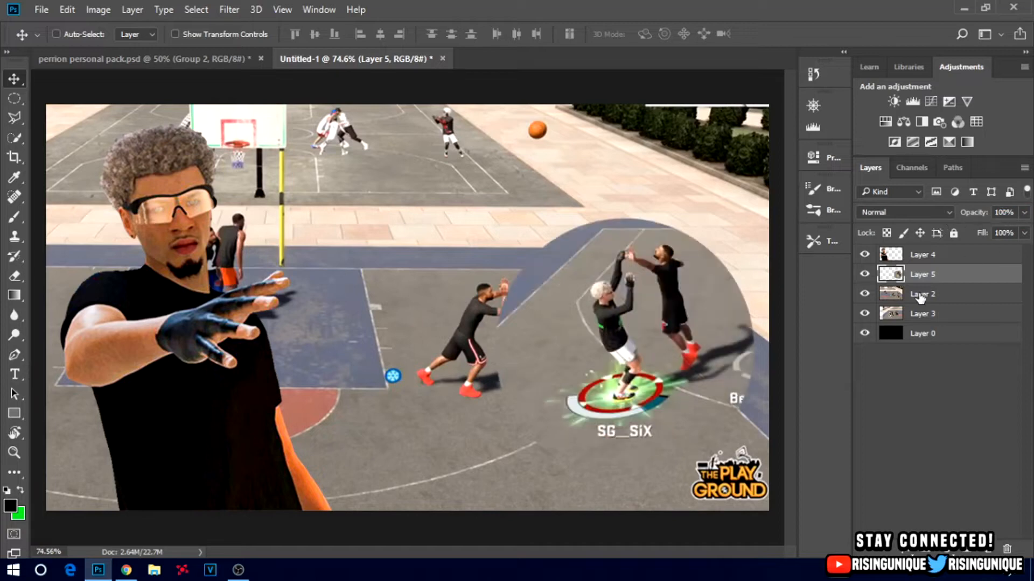
Load the outline of Layer 5's circle as a selection, hide Layer 5 and make Layer 2 active
left_click(891, 274, "ctrl")
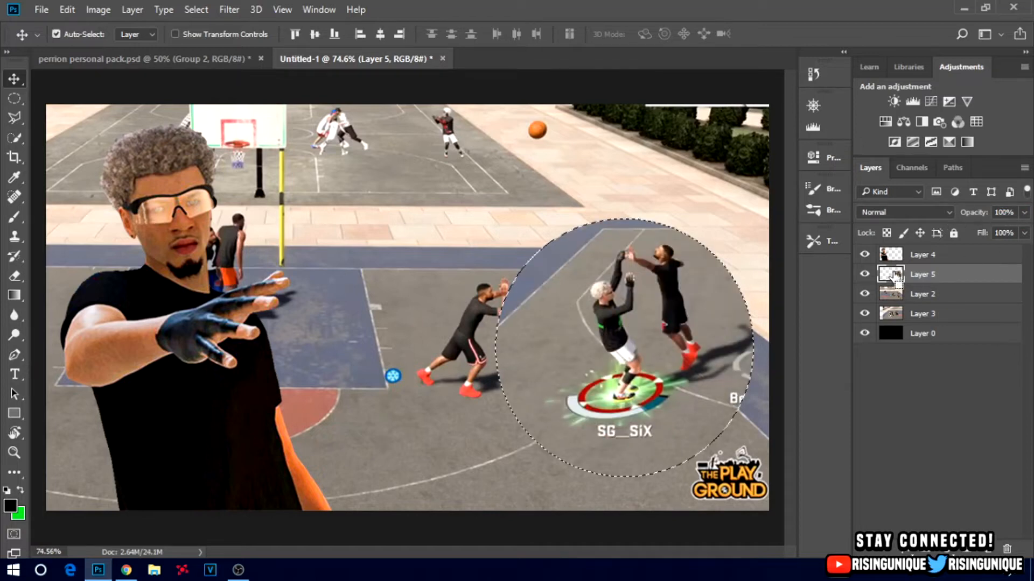
left_click(864, 274)
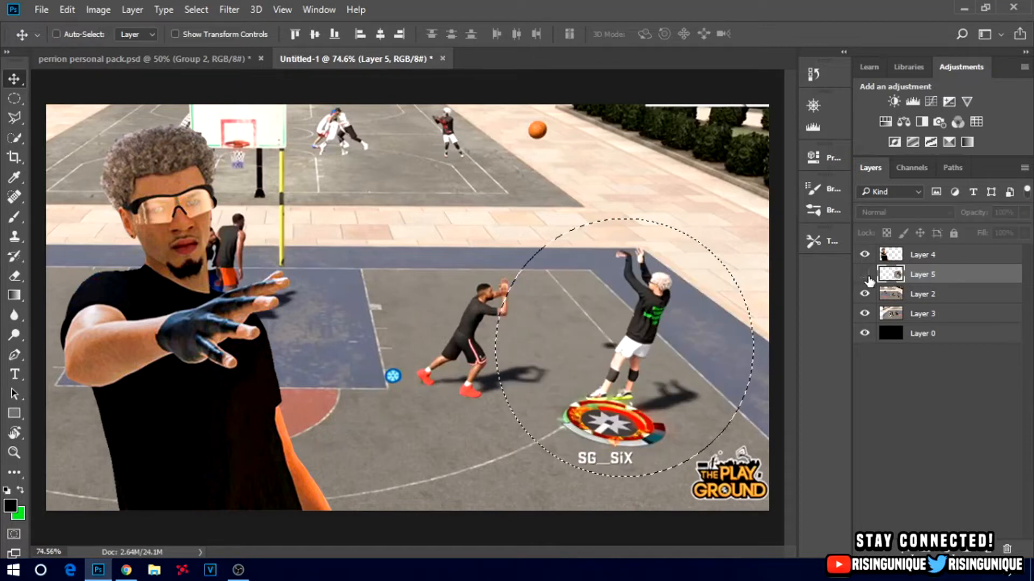
left_click(950, 297)
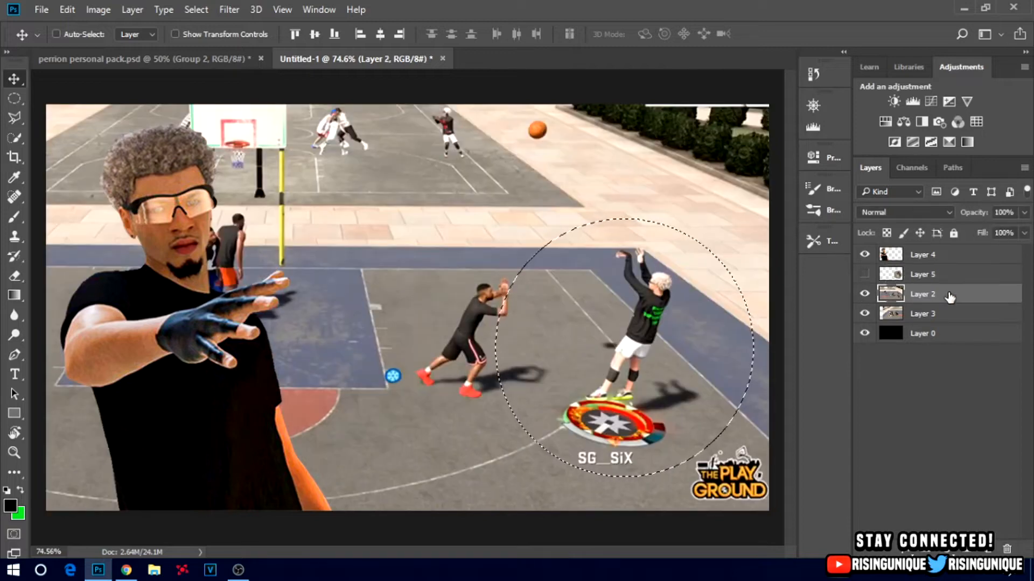
Transform the circular selection, nudging it down around Layer 2's shooter to X 1027 px, Y 448 px, and apply it
right_click(715, 325)
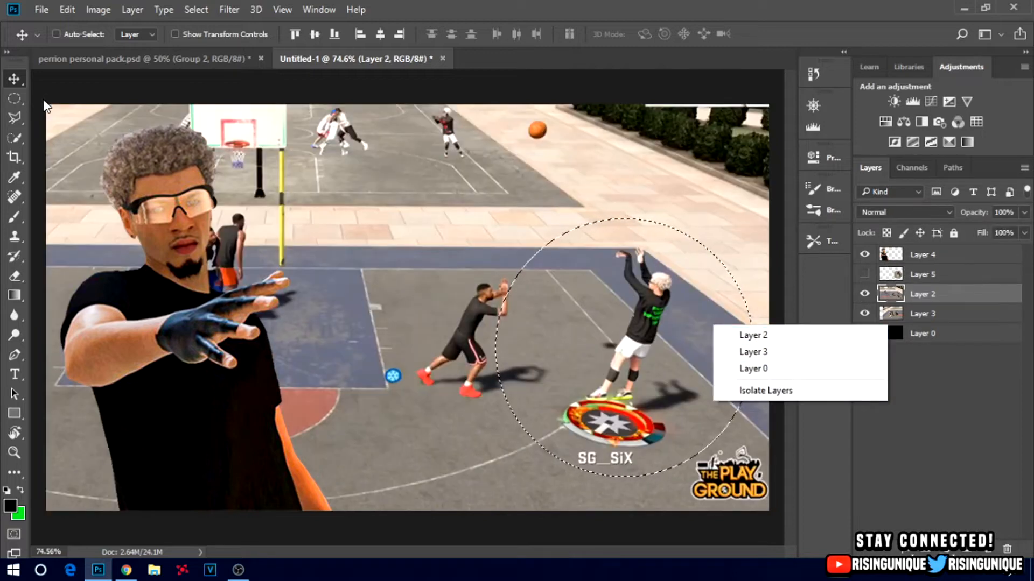
left_click(15, 100)
left_click(14, 99)
right_click(587, 318)
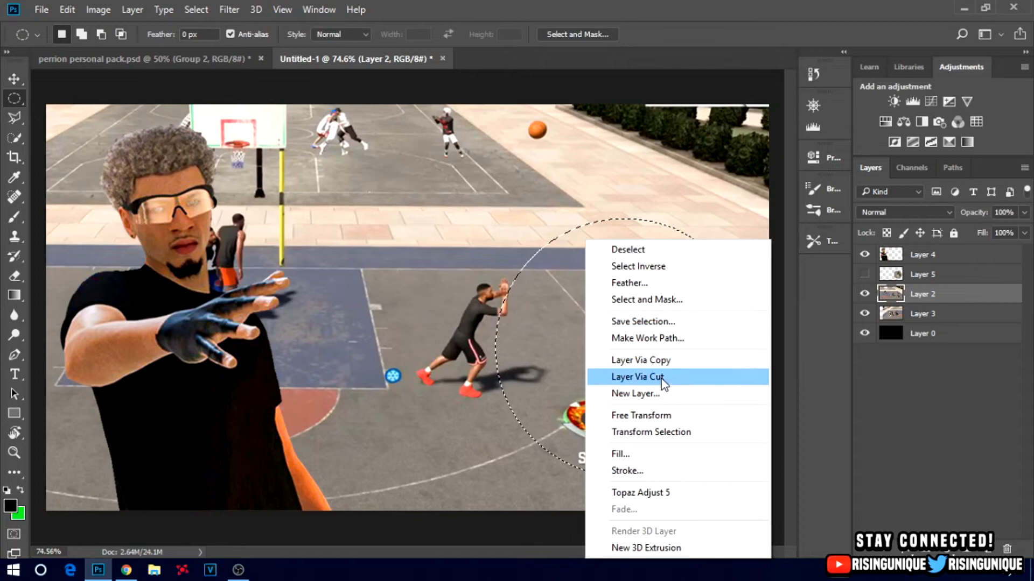
left_click(687, 433)
key("Right")
key("Right")
key("Right")
key("Right")
key("Right")
key("Right")
key("Right")
key("Right")
key("Down")
key("Down")
key("Down")
key("Down")
key("Down")
key("Down")
key("Down")
key("Down")
key("Down")
key("Down")
key("Down")
key("Down")
key("Down")
key("Down")
key("Down")
key("Down")
key("Down")
key("Left")
key("Left")
key("Left")
key("Left")
key("Left")
key("Left")
key("Left")
key("Left")
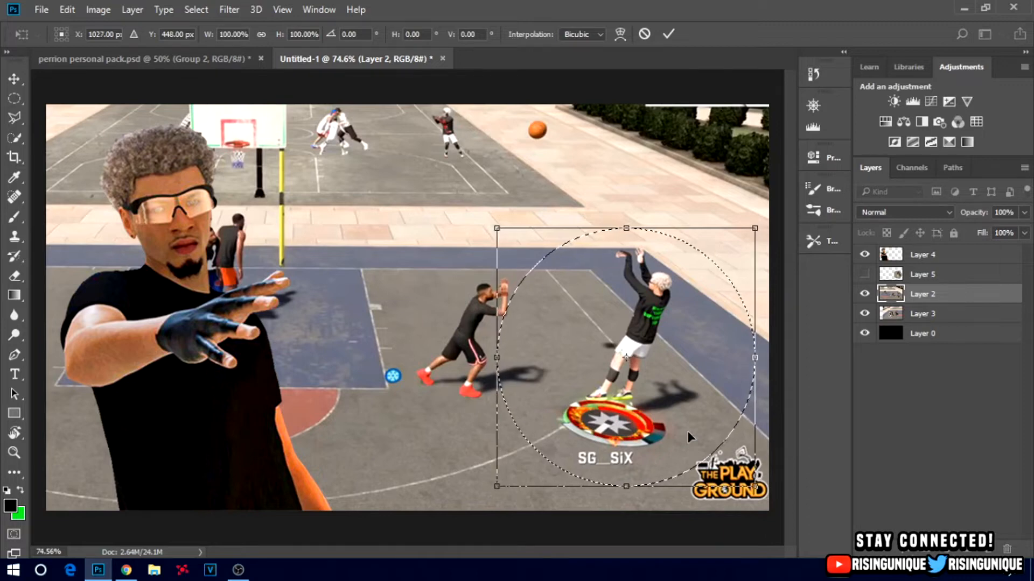
key("Return")
Copy the circled shooter from Layer 2 to a new layer and delete Layer 2
key("ctrl+j")
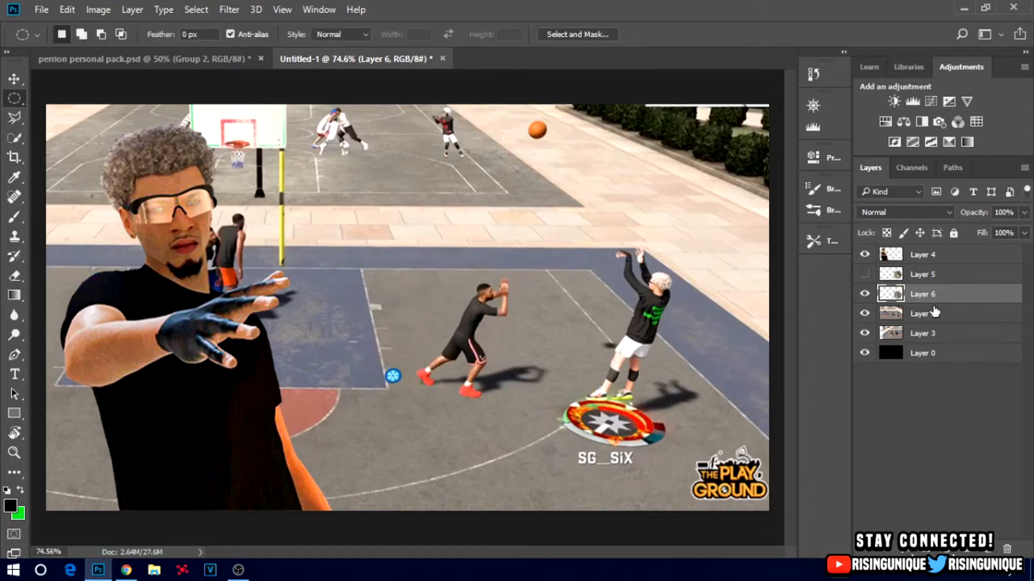
left_click(921, 318)
key("Delete")
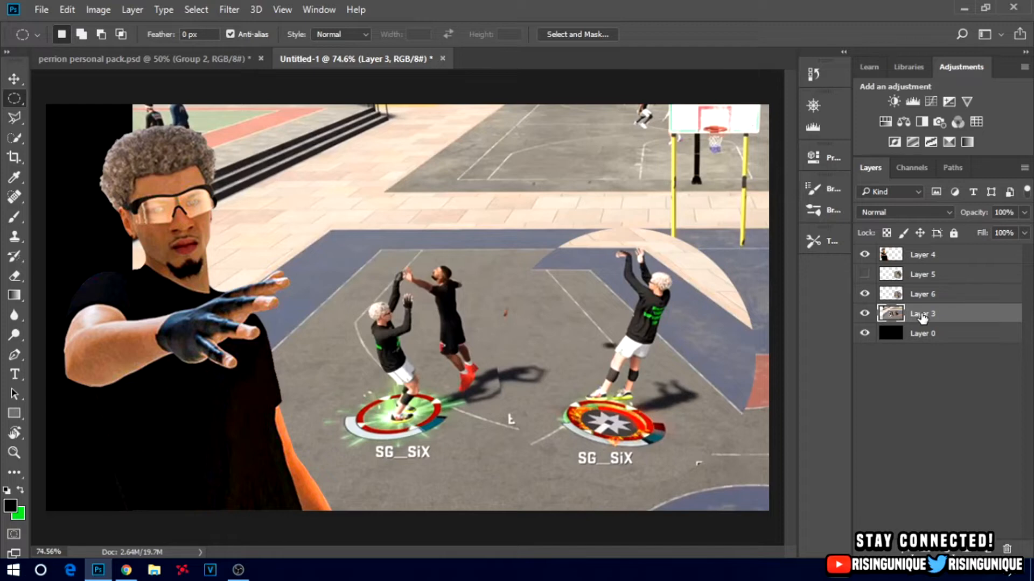
Move Layer 6's circle up beside the character's head, then show Layer 5 and place its circle right of it
left_click(930, 295)
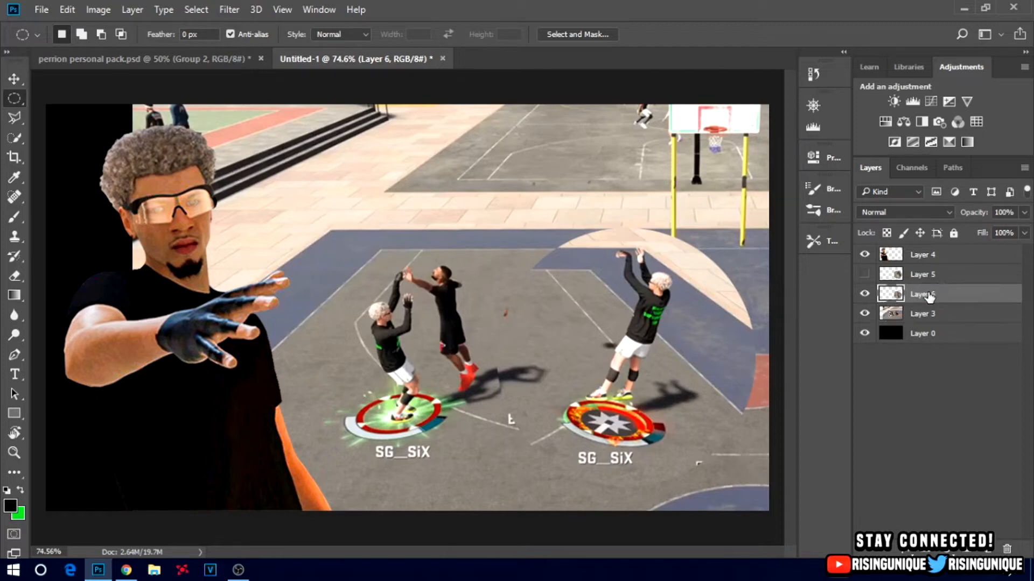
key("v")
left_click_drag(604, 332, 365, 213)
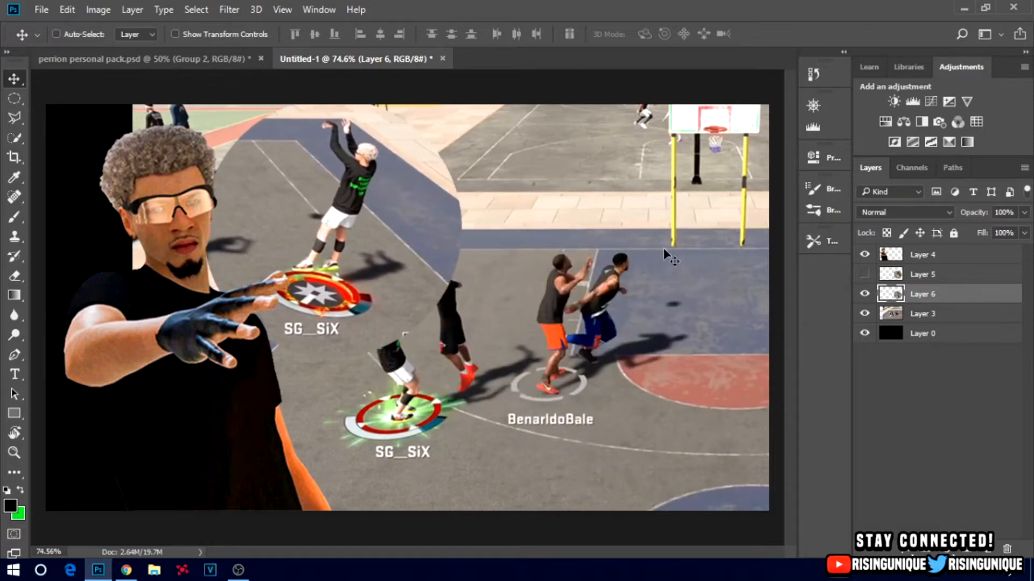
left_click(947, 275)
left_click(865, 274)
left_click_drag(619, 401, 541, 262)
Scale the two circular cutouts on Layers 5 and 6 together to about 114% and apply the transform
left_click(969, 298, "shift")
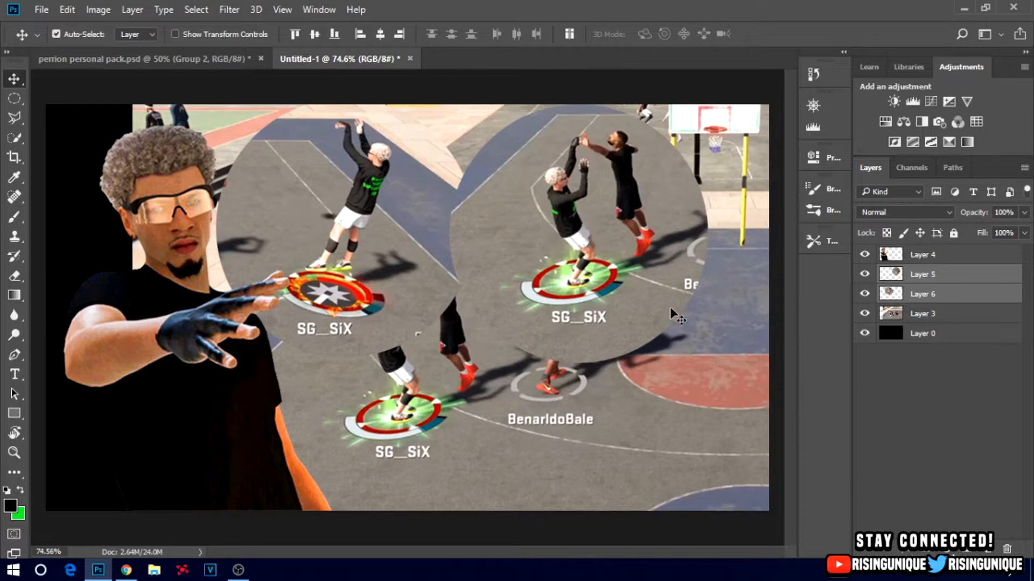
key("ctrl+t")
left_click_drag(705, 360, 778, 384)
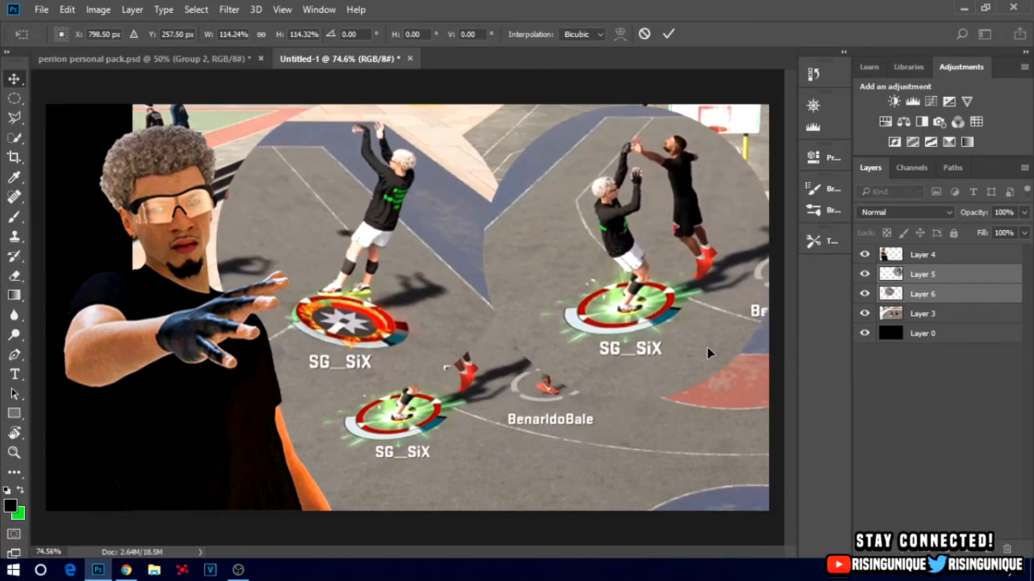
key("Return")
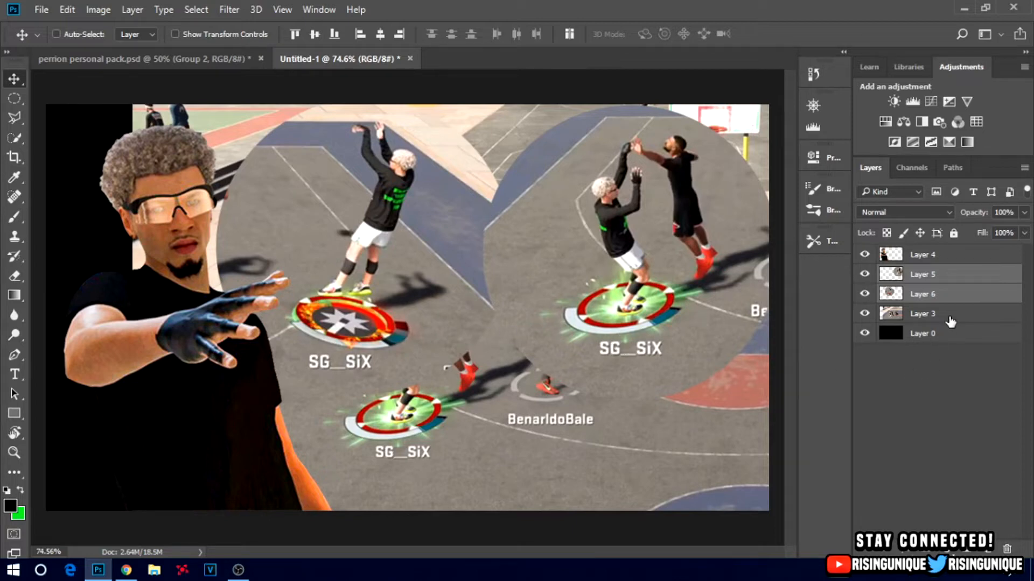
Shift the Layer 3 court background left to fill the canvas and apply Topaz Adjust 5 to it with the Crisp preset
left_click(894, 316)
left_click_drag(647, 447, 561, 459)
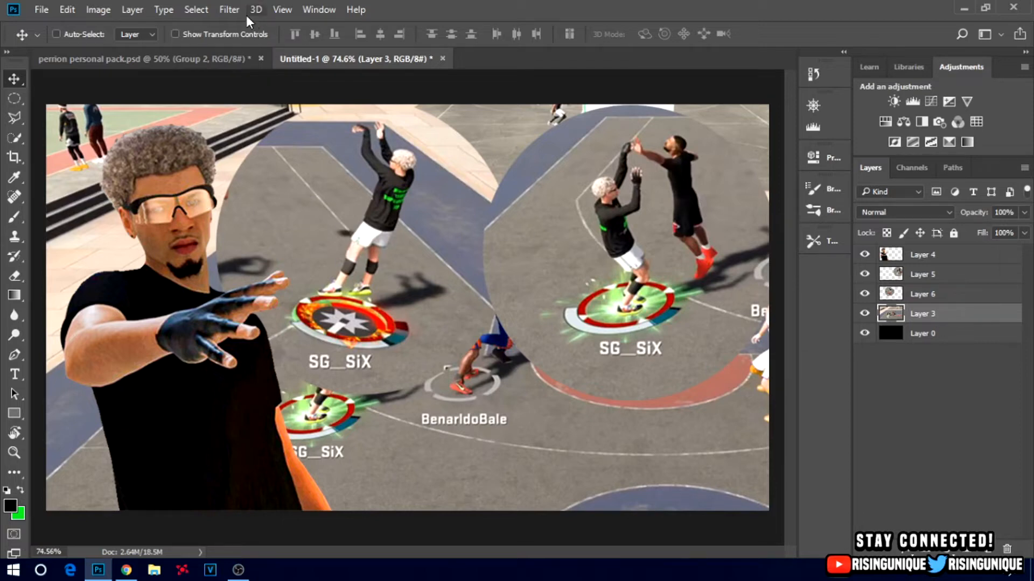
left_click(228, 12)
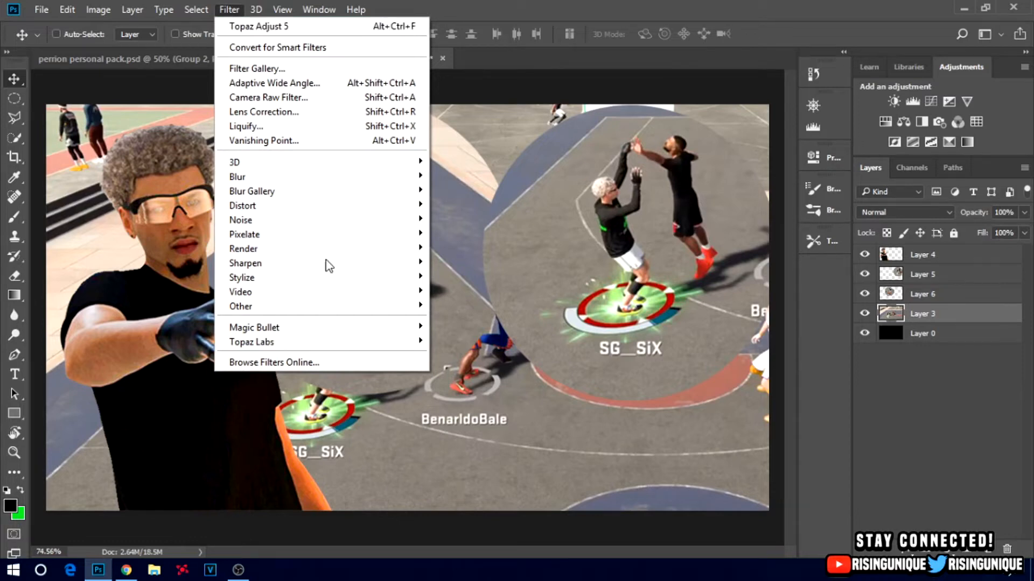
mouse_move(325, 352)
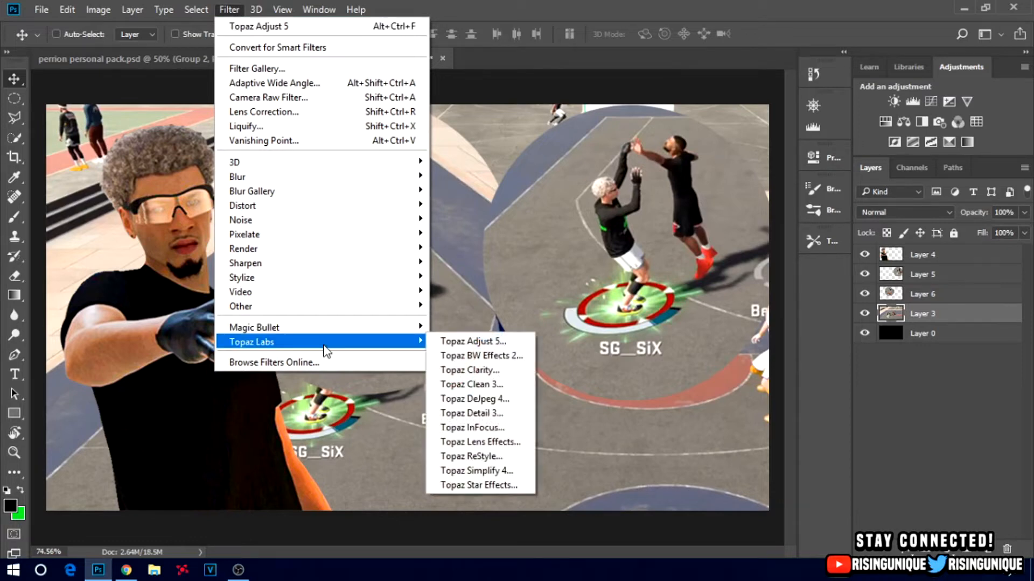
left_click(475, 339)
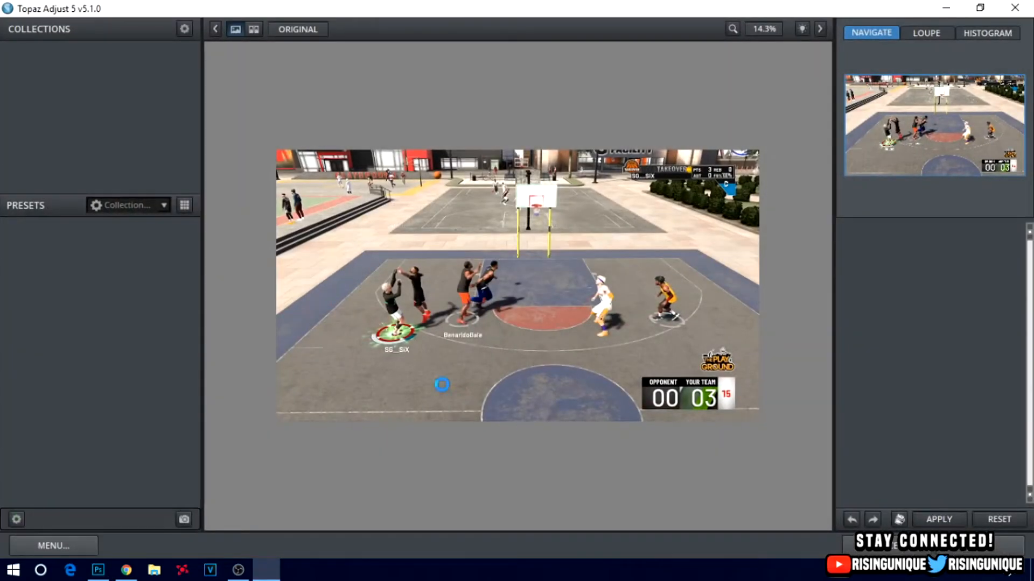
left_click(119, 373)
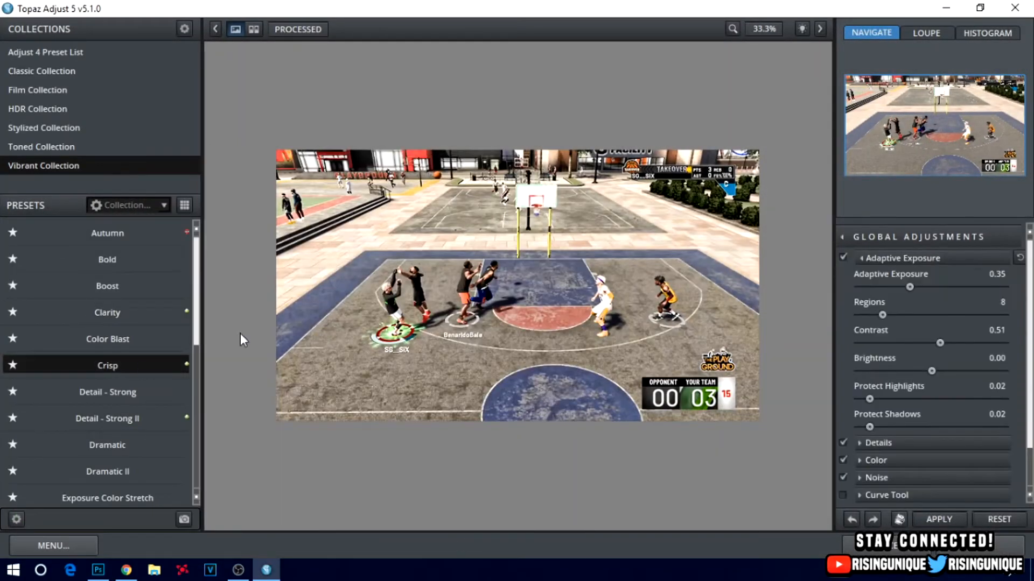
left_click(956, 553)
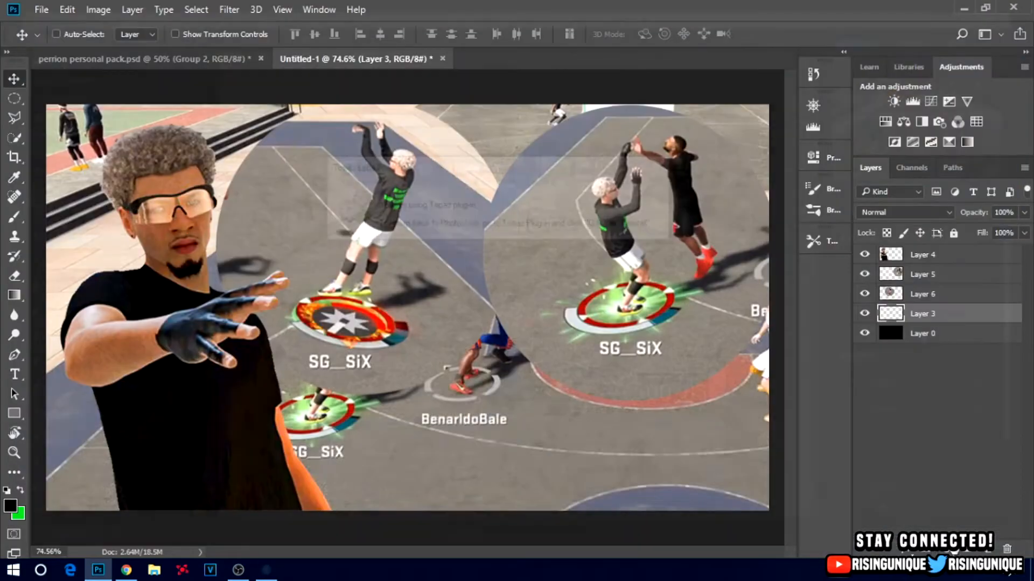
Reapply the Topaz Adjust 5 filter to the circular cutout on Layer 6 and to the one on Layer 5
left_click(953, 294)
left_click(228, 9)
left_click(248, 25)
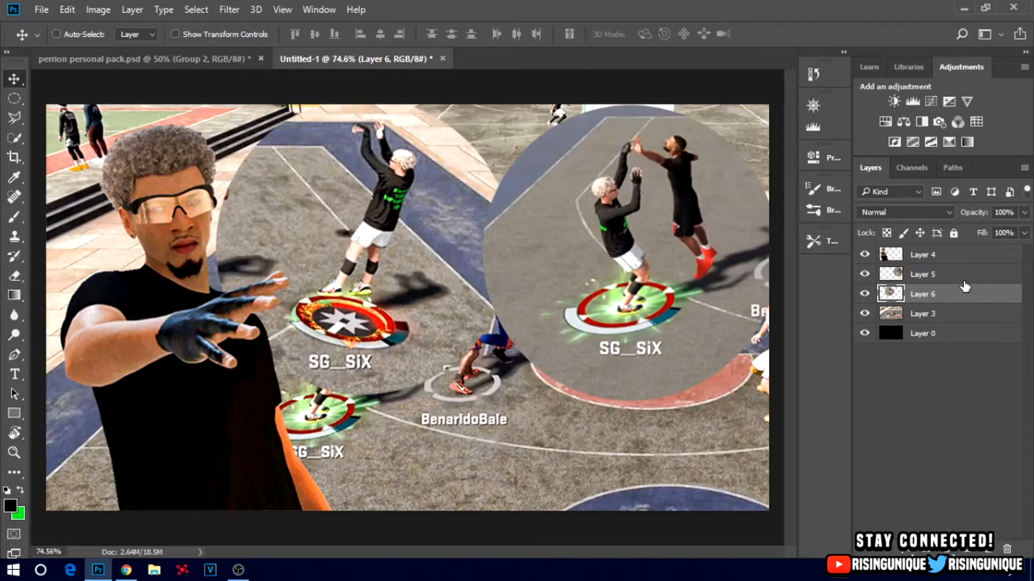
left_click(961, 276)
left_click(229, 10)
left_click(249, 22)
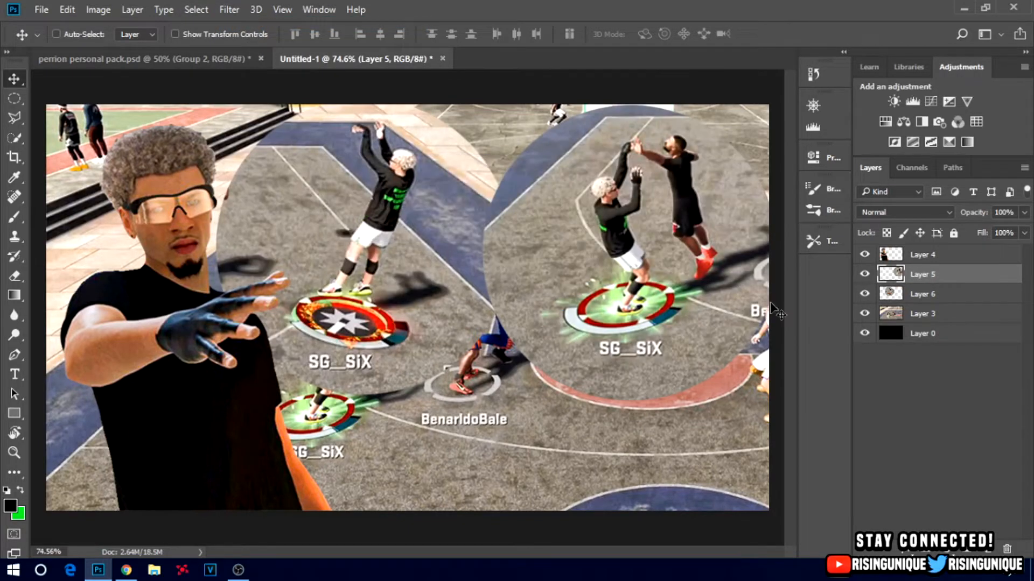
Apply a Lens Blur with radius 14 to the Layer 3 court background
left_click(954, 318)
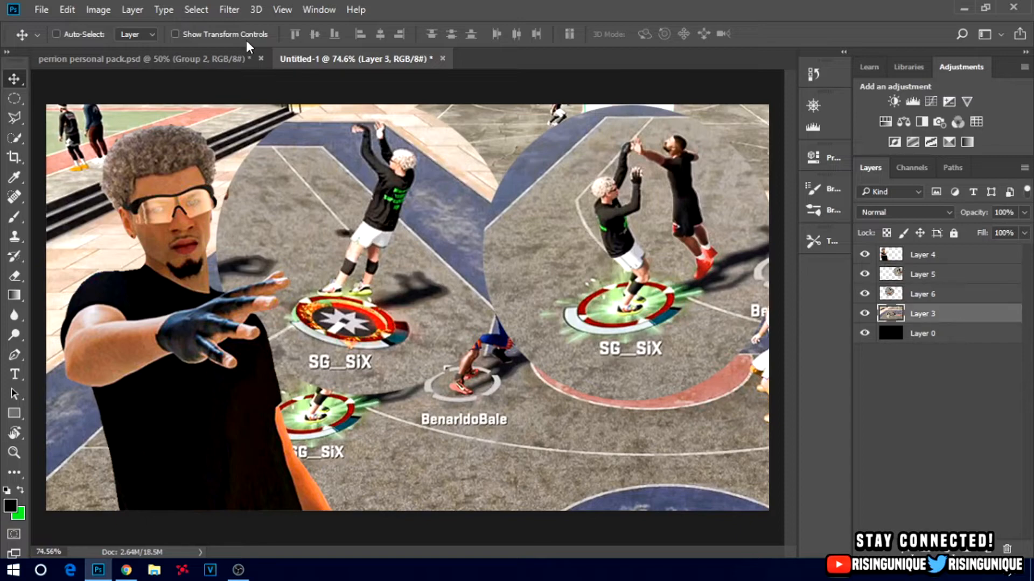
left_click(234, 11)
mouse_move(342, 178)
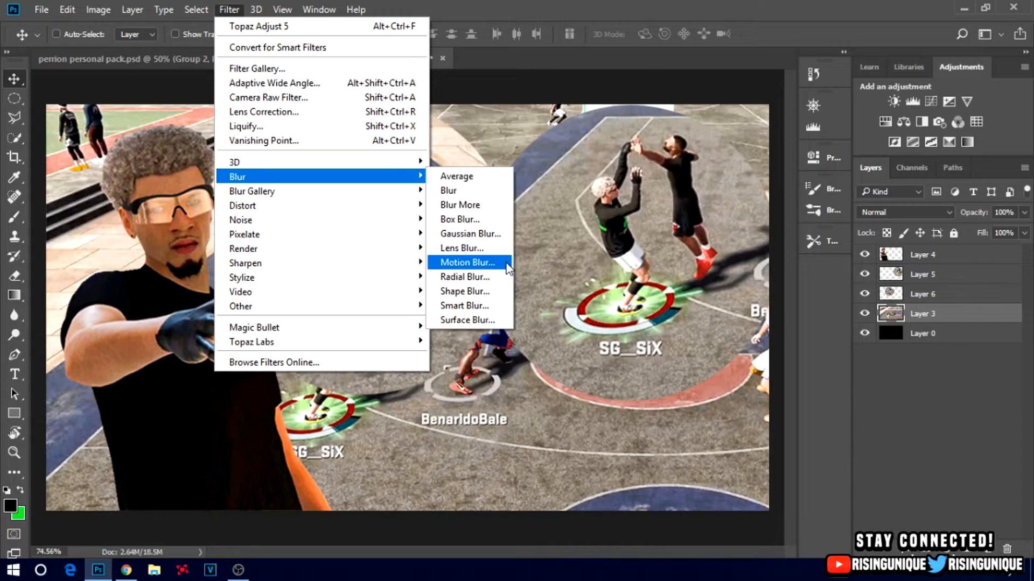
left_click(461, 248)
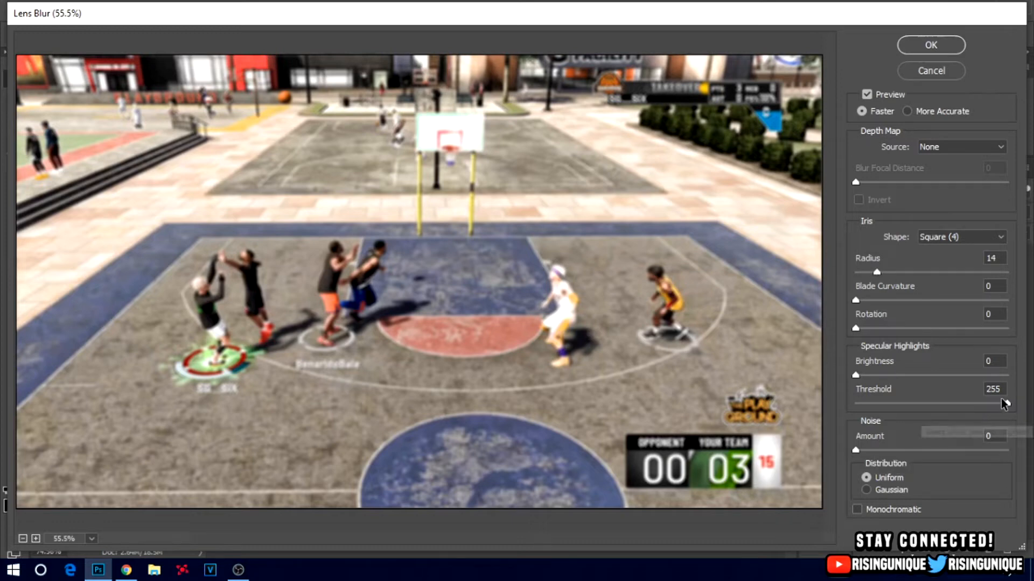
left_click(914, 48)
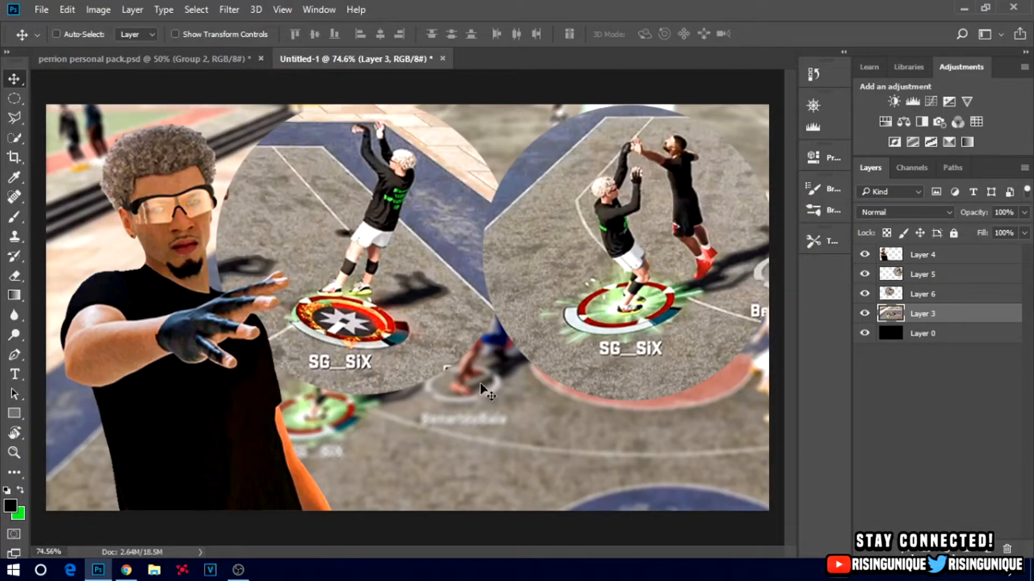
Turn the Layer 3 background into a darker grayscale with Hue/Saturation, using saturation -100 and lightness -34
key("ctrl")
key("i")
key("ctrl+u")
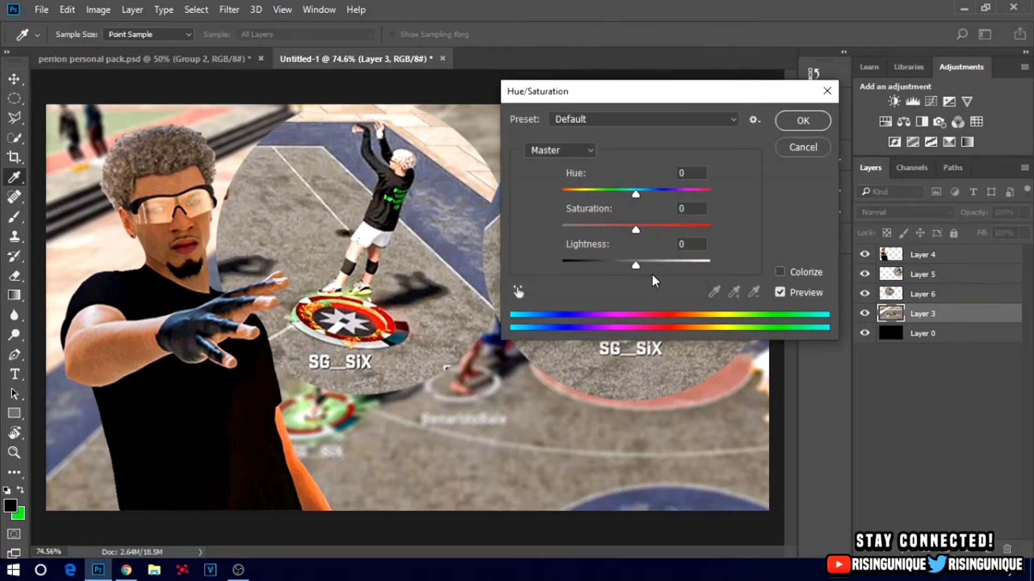
left_click_drag(635, 228, 541, 229)
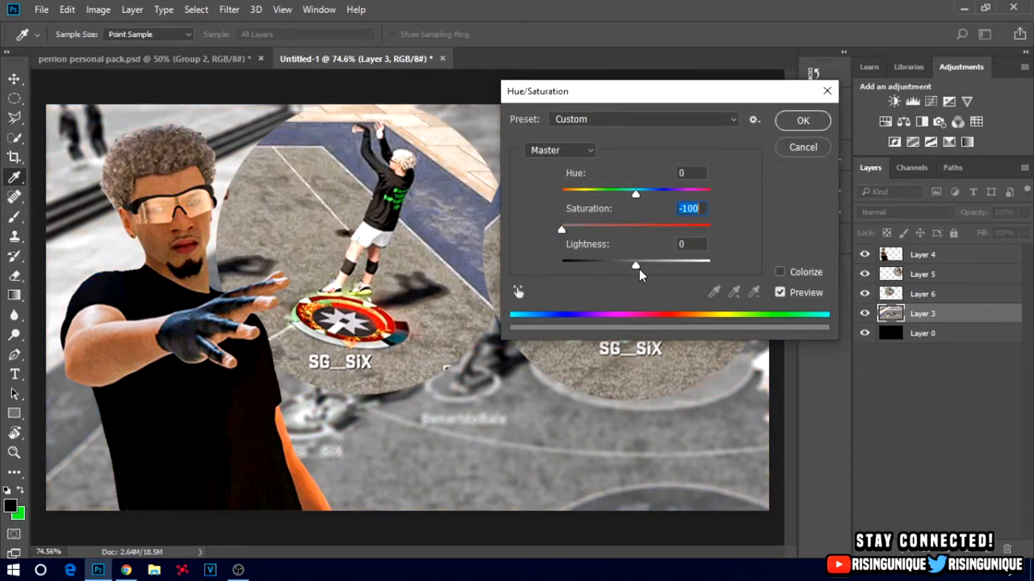
left_click_drag(634, 267, 612, 266)
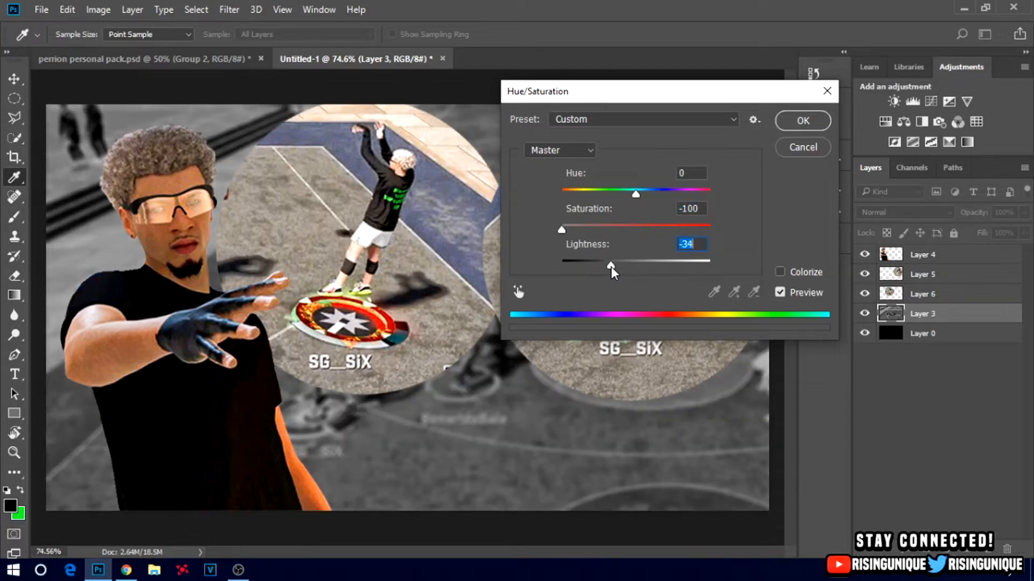
key("Escape")
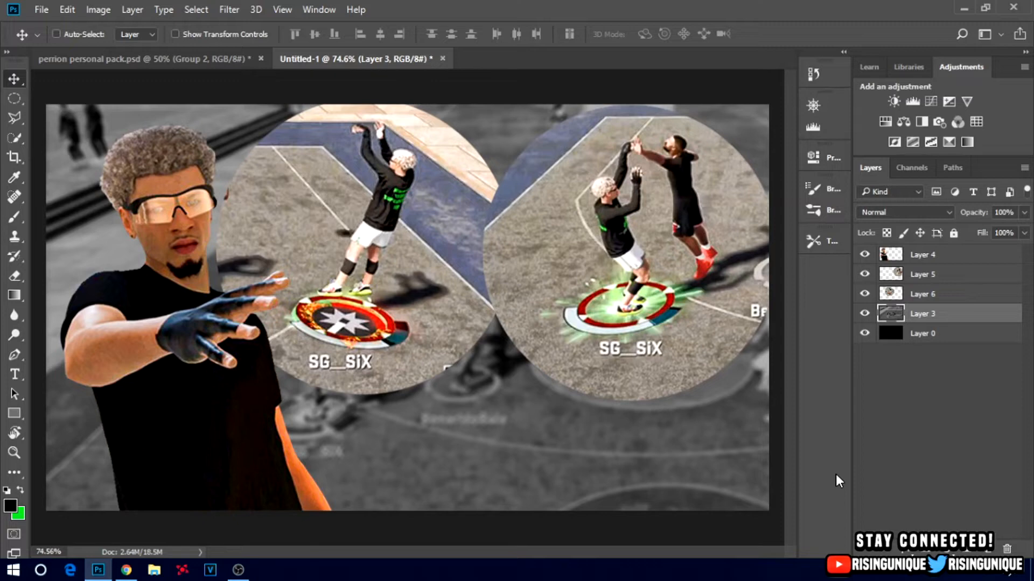
Add a new layer above Layer 3 and open the Gradient tool's green-to-black gradient for editing
left_click(989, 550)
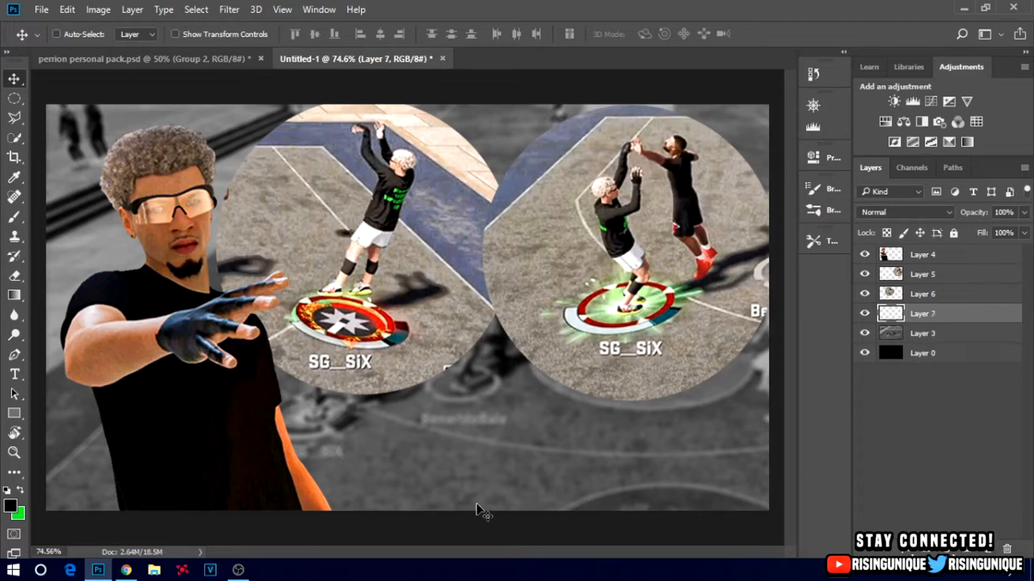
left_click(14, 296)
left_click(66, 31)
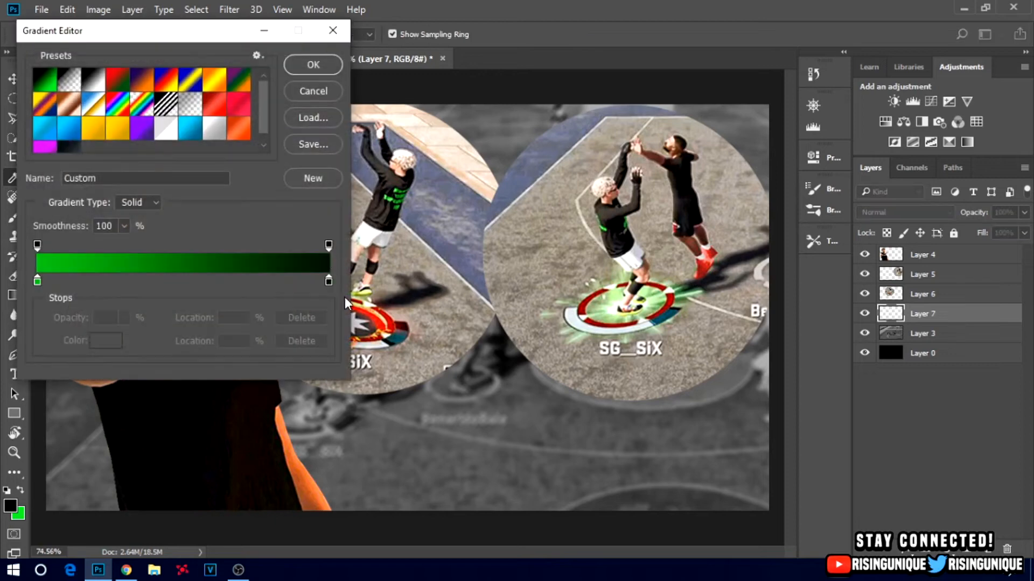
double_click(37, 282)
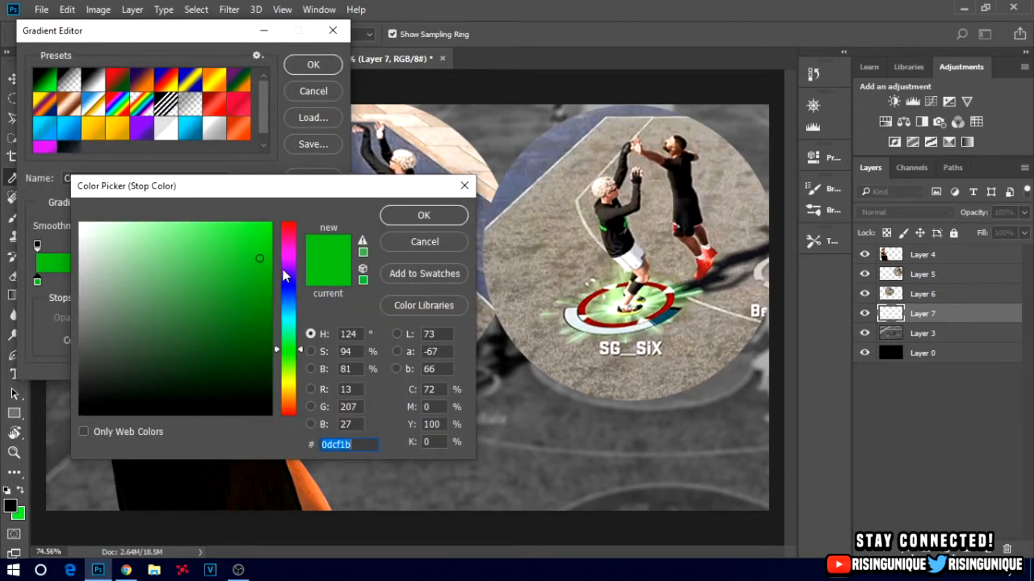
left_click(289, 299)
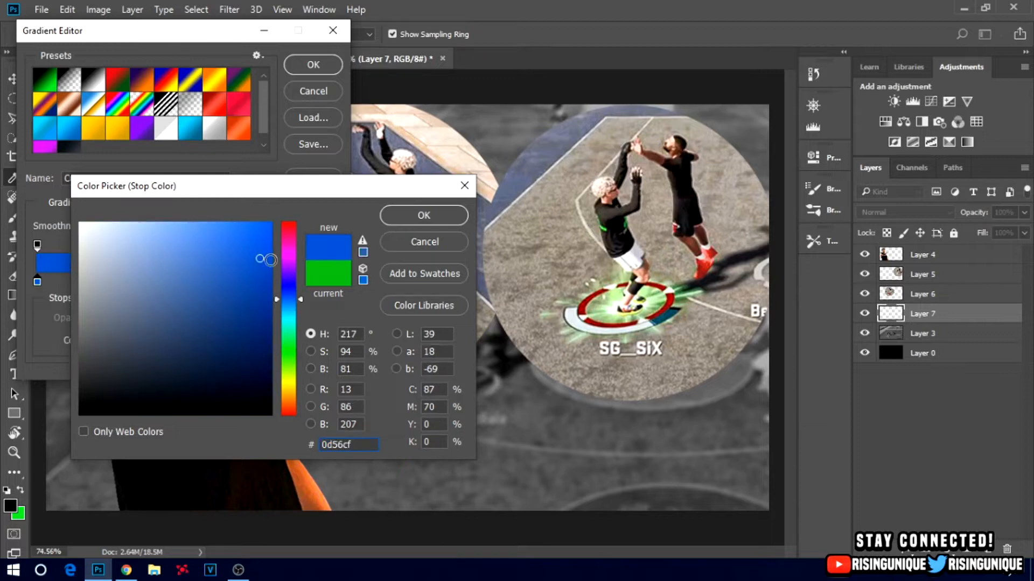
left_click_drag(296, 230, 300, 193)
left_click_drag(249, 303, 260, 250)
left_click(288, 300)
key("ctrl+z")
key("ctrl+alt+z")
left_click(393, 245)
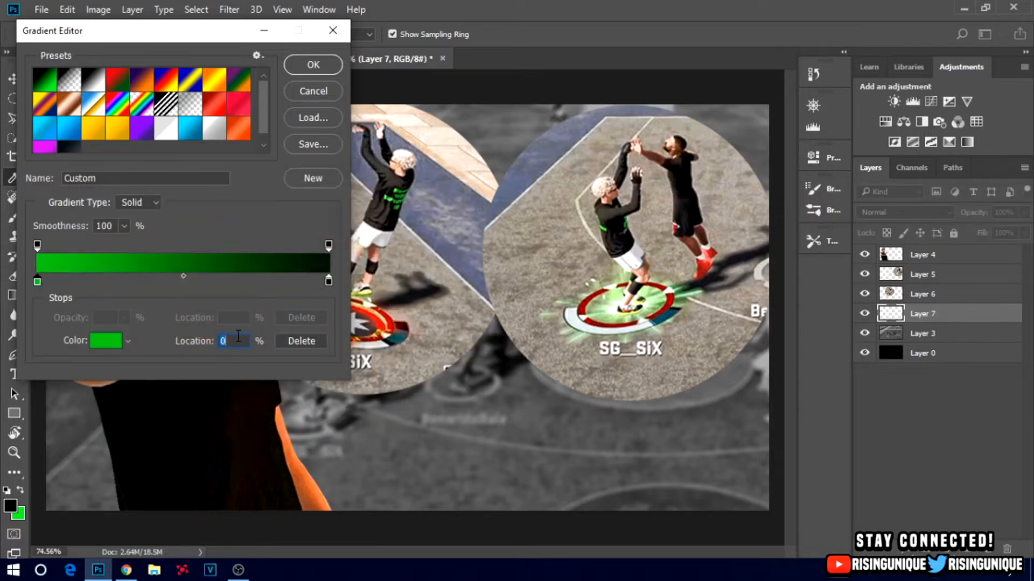
Fill Layer 7 with a linear gradient from dark green (042003) to bright green across the canvas and blend it as Hard Light
double_click(328, 282)
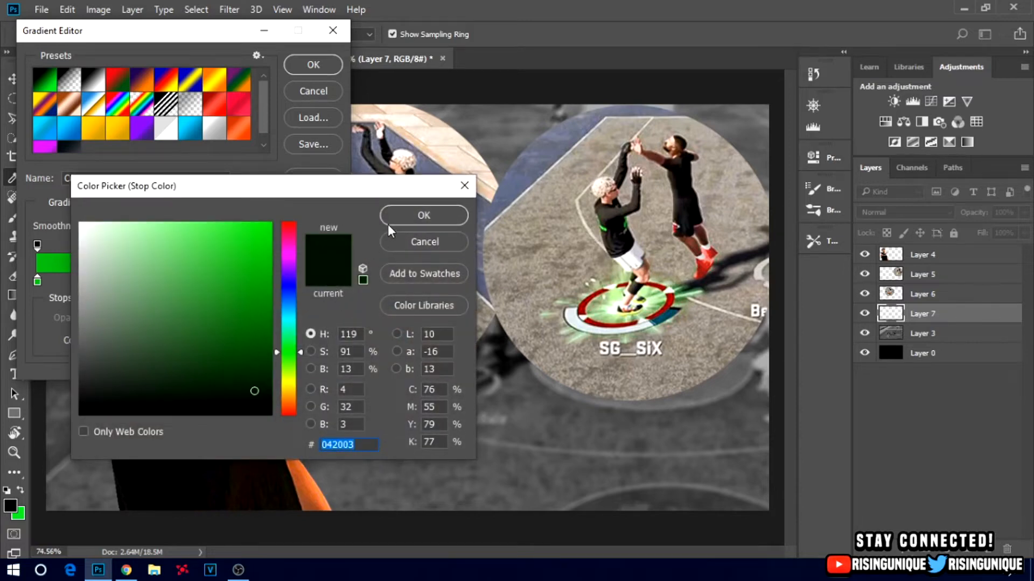
left_click(409, 216)
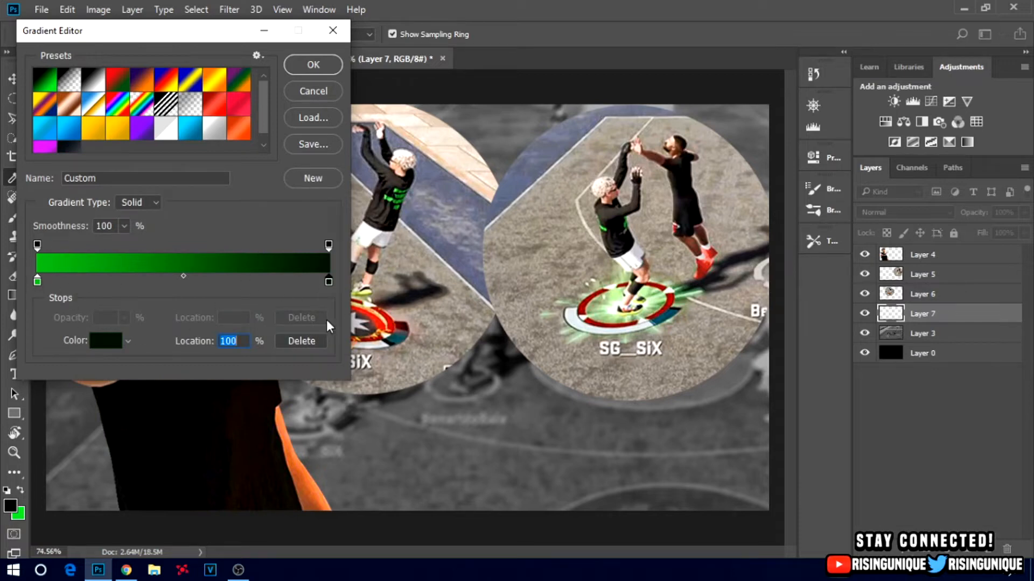
left_click(313, 65)
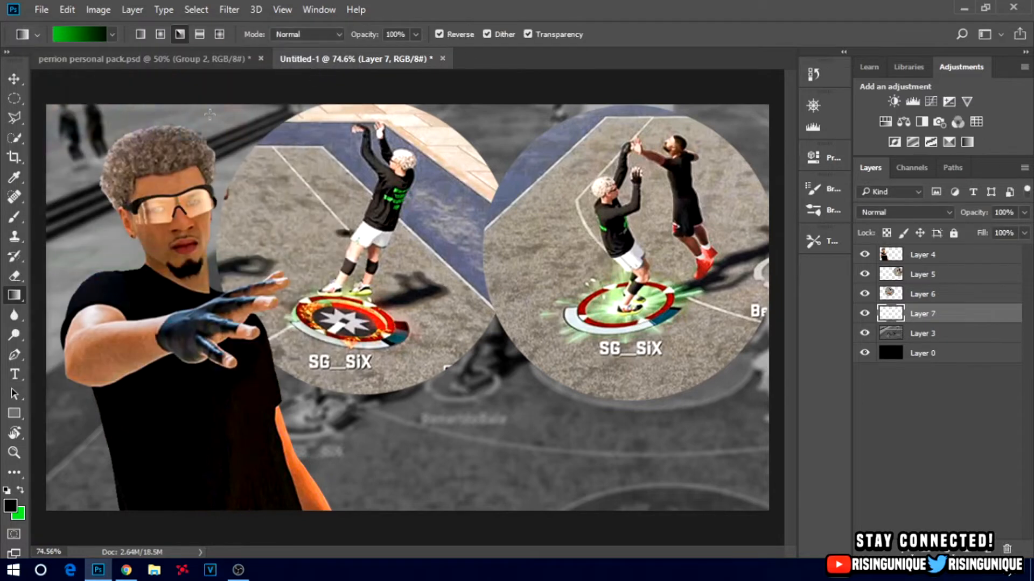
left_click(141, 34)
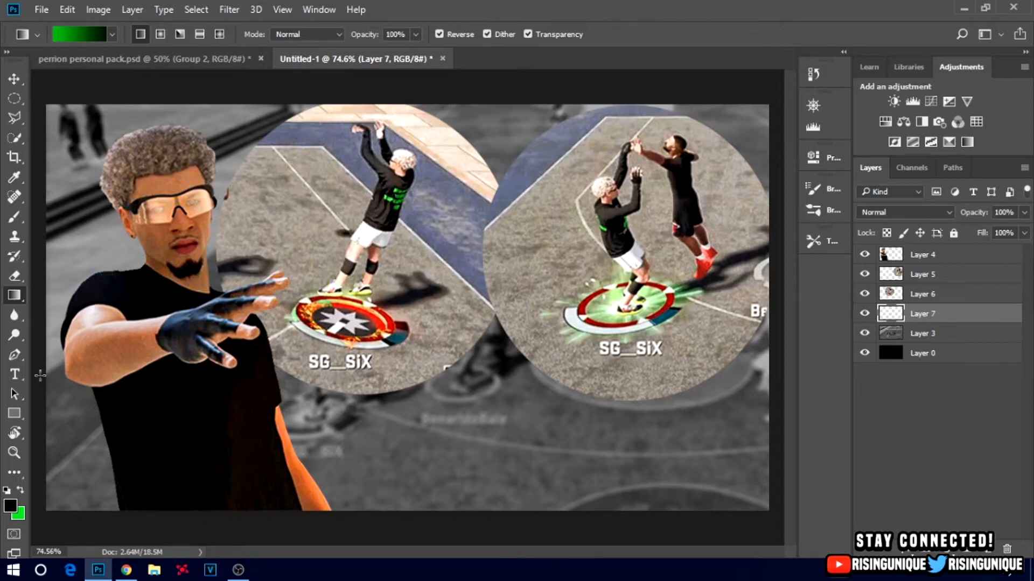
left_click_drag(40, 375, 779, 295)
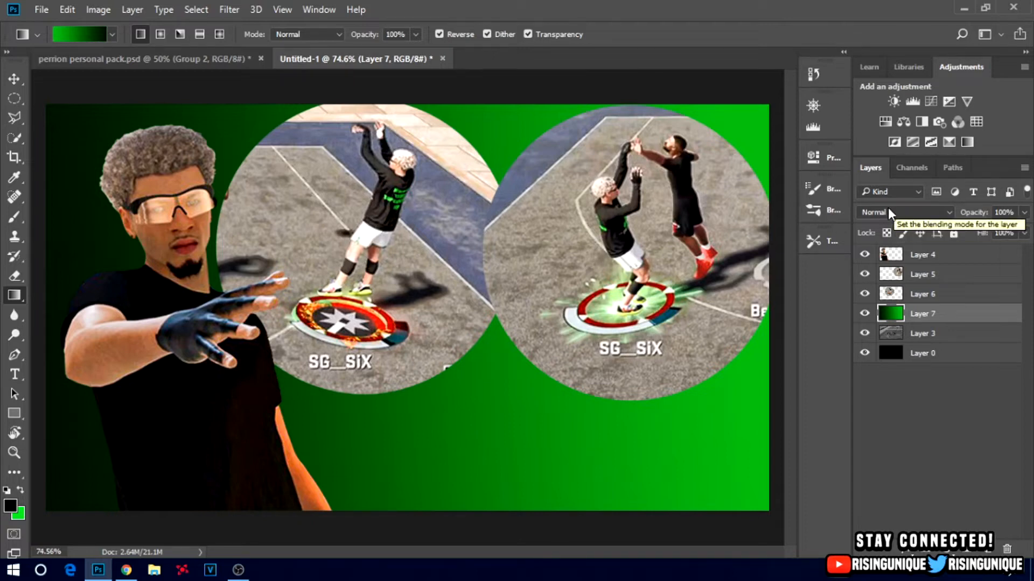
left_click(900, 212)
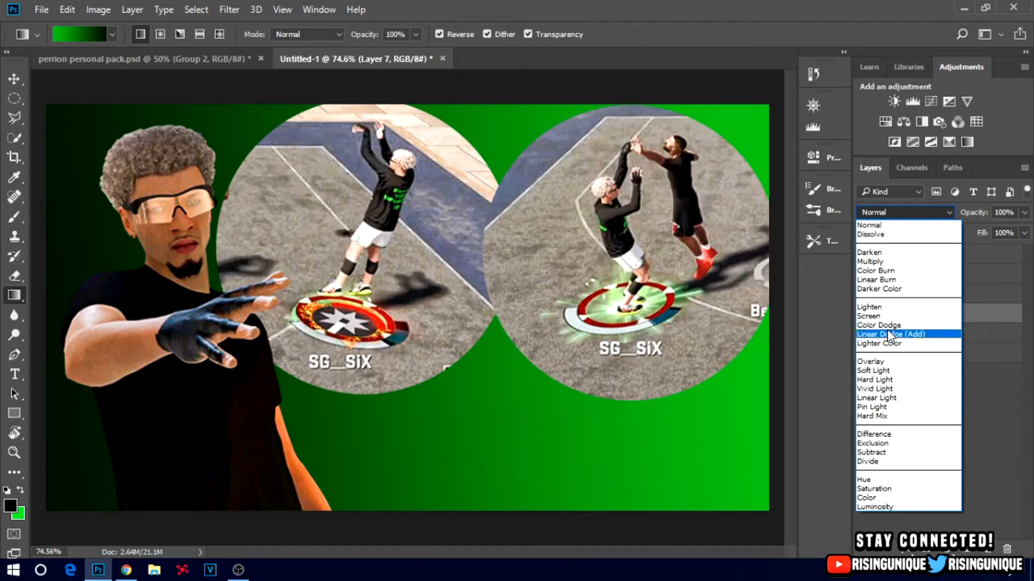
left_click(896, 380)
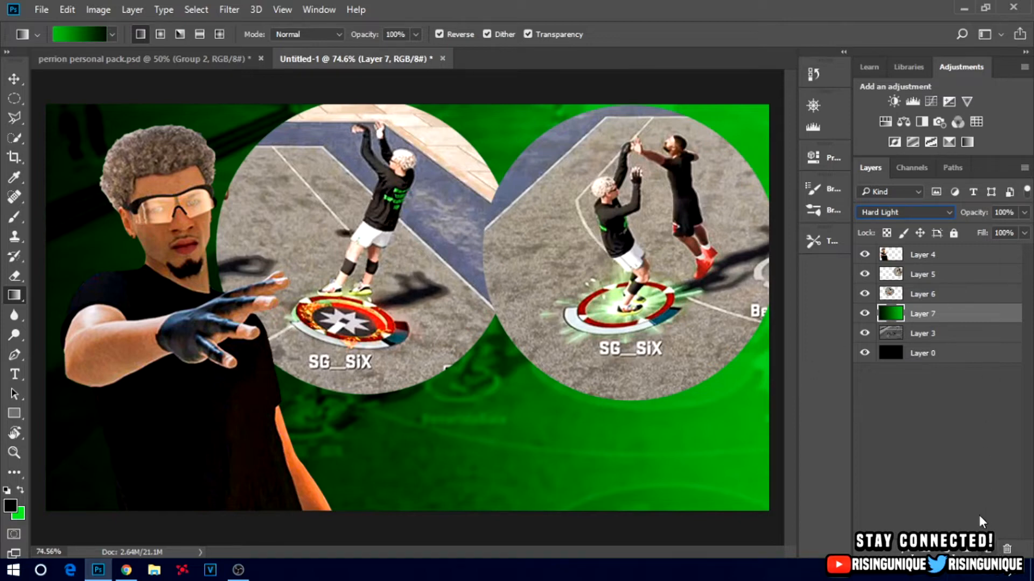
Add a new layer for brush painting and place it above the character on Layer 4
left_click(923, 272)
left_click(991, 549)
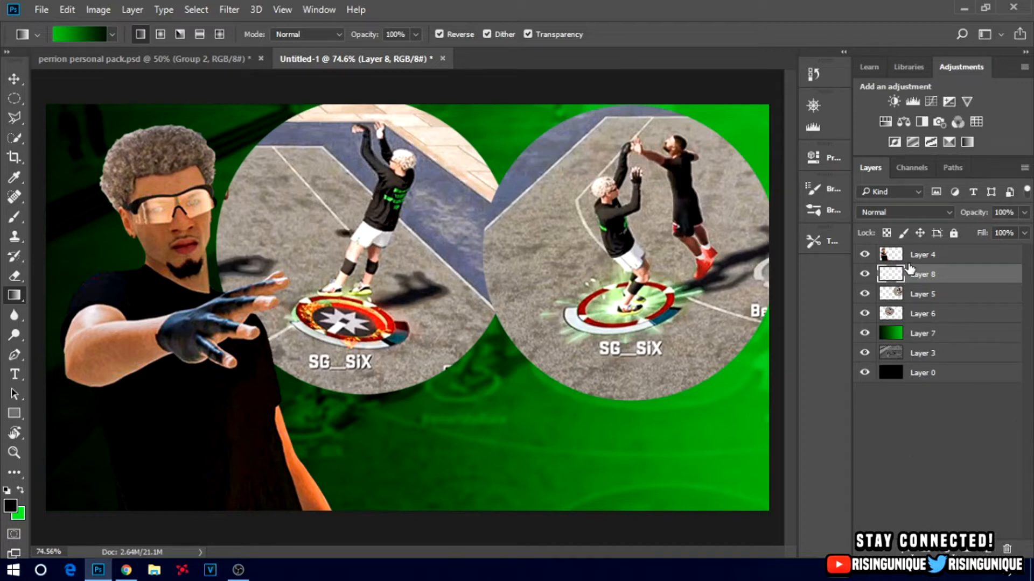
left_click(15, 217)
key("x")
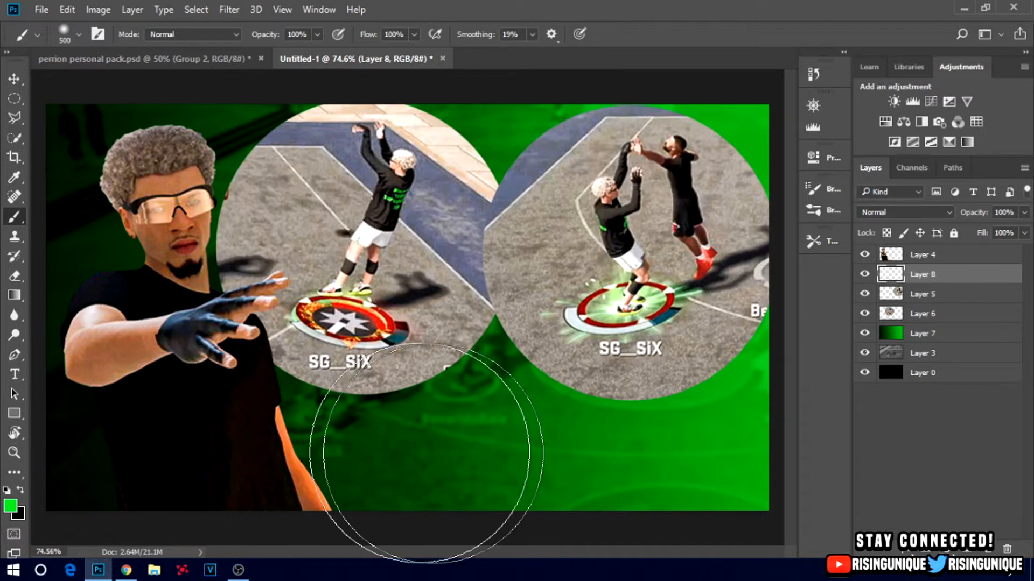
left_click_drag(976, 275, 968, 249)
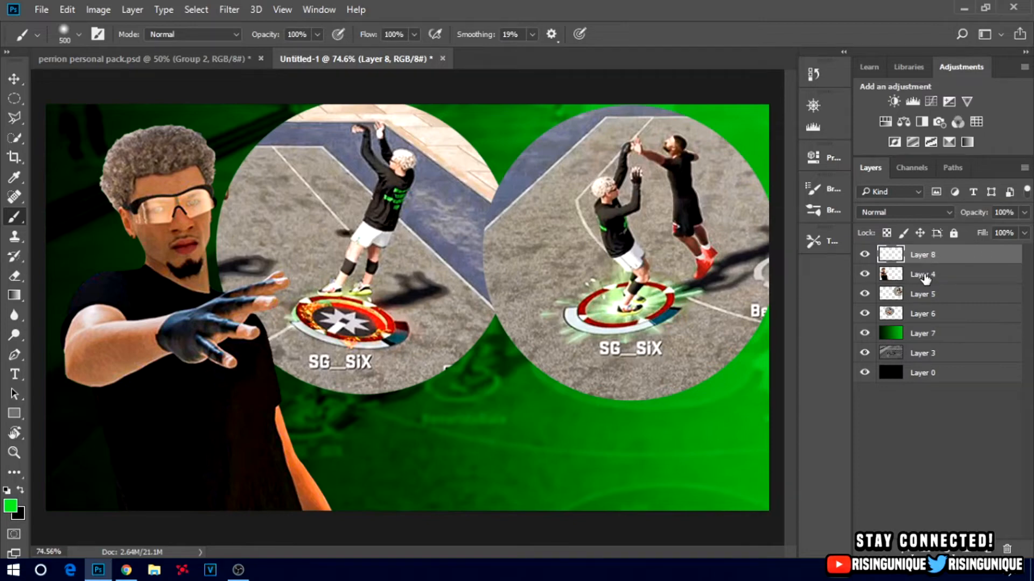
Set the green foreground color to white (ffffff) and swap it with the background so black is the painting color
left_click(11, 506)
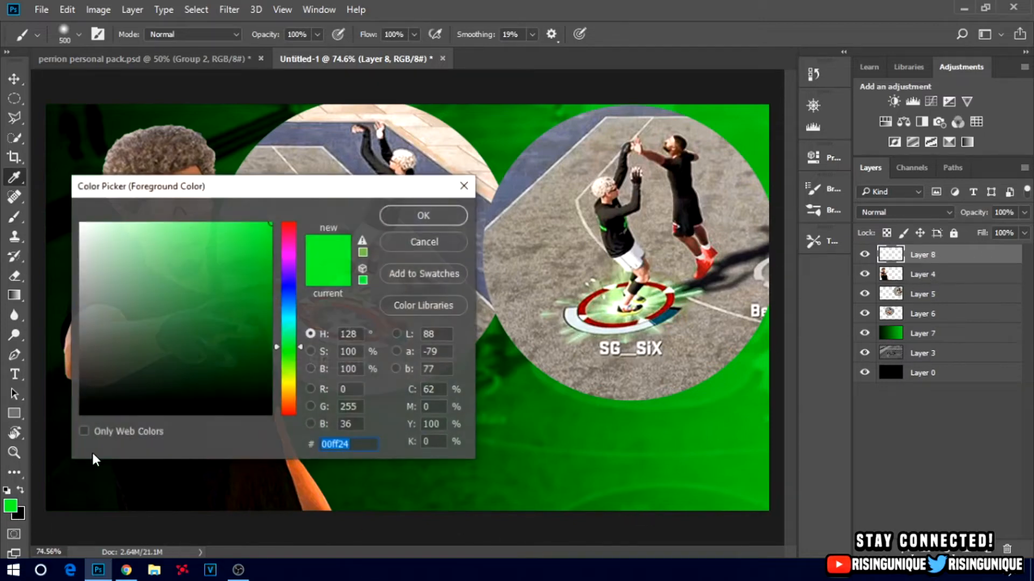
type("ffffff")
key("Return")
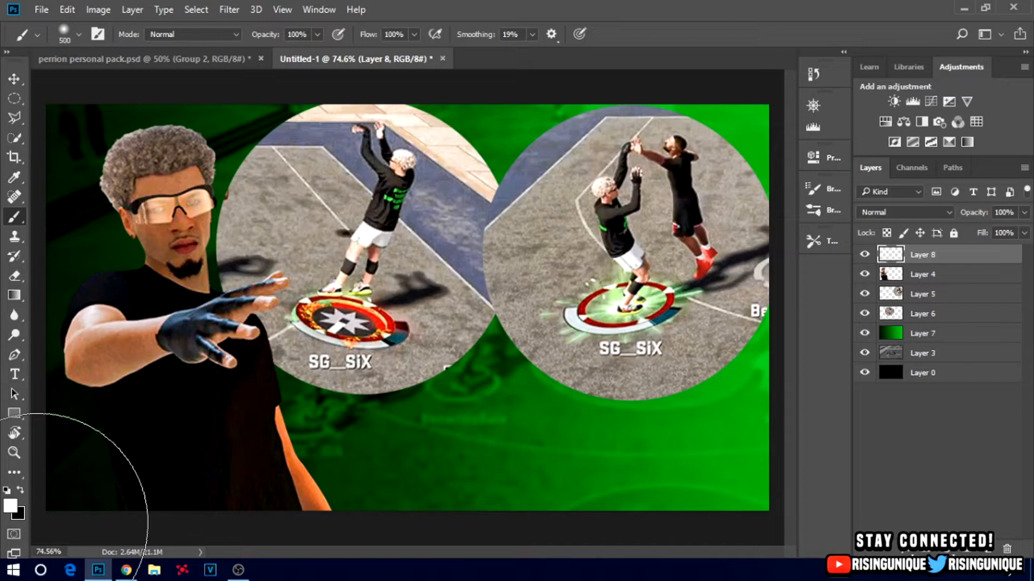
key("x")
Set the soft brush size to 247 and clip Layer 8 to the Layer 4 character
key("bracketleft")
key("bracketleft")
key("bracketleft")
key("bracketleft")
key("bracketleft")
key("bracketleft")
key("bracketleft")
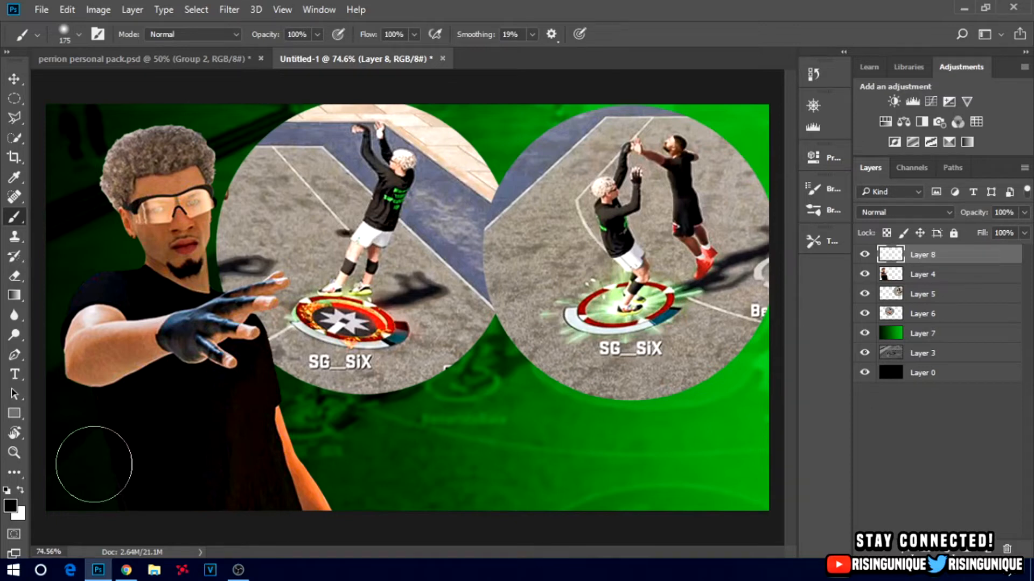
right_click(518, 360, "alt")
mouse_move(518, 359)
left_mouse_down()
mouse_move(410, 369)
mouse_move(525, 354)
mouse_move(385, 381)
mouse_move(615, 337)
mouse_move(328, 359)
mouse_move(399, 377)
mouse_move(650, 334)
mouse_move(457, 320)
mouse_move(411, 368)
mouse_move(600, 299)
mouse_move(664, 296)
mouse_move(159, 324)
mouse_move(115, 371)
mouse_move(501, 289)
mouse_move(121, 386)
left_mouse_up()
left_click_drag(80, 478, 104, 477)
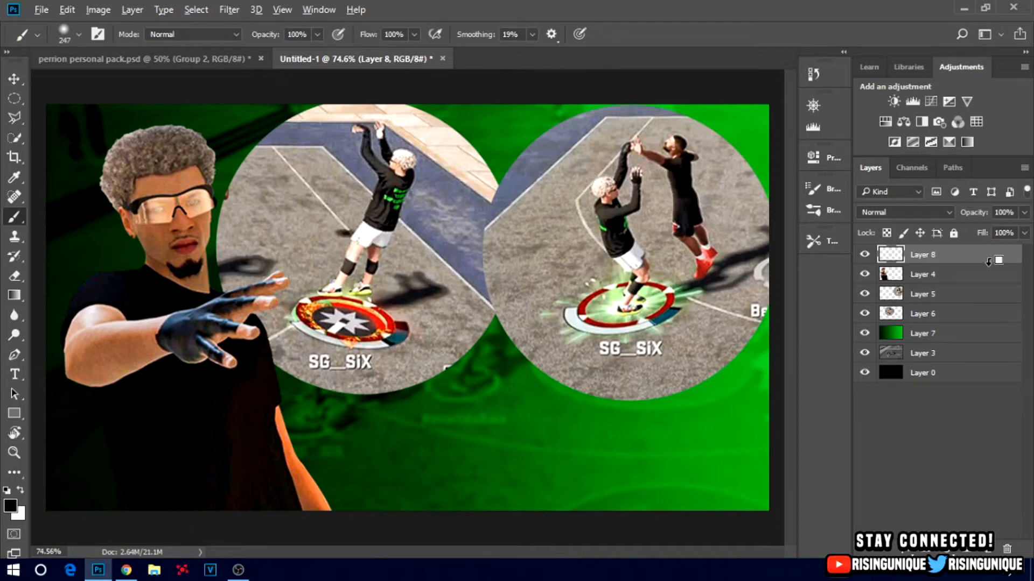
left_click(935, 262, "alt")
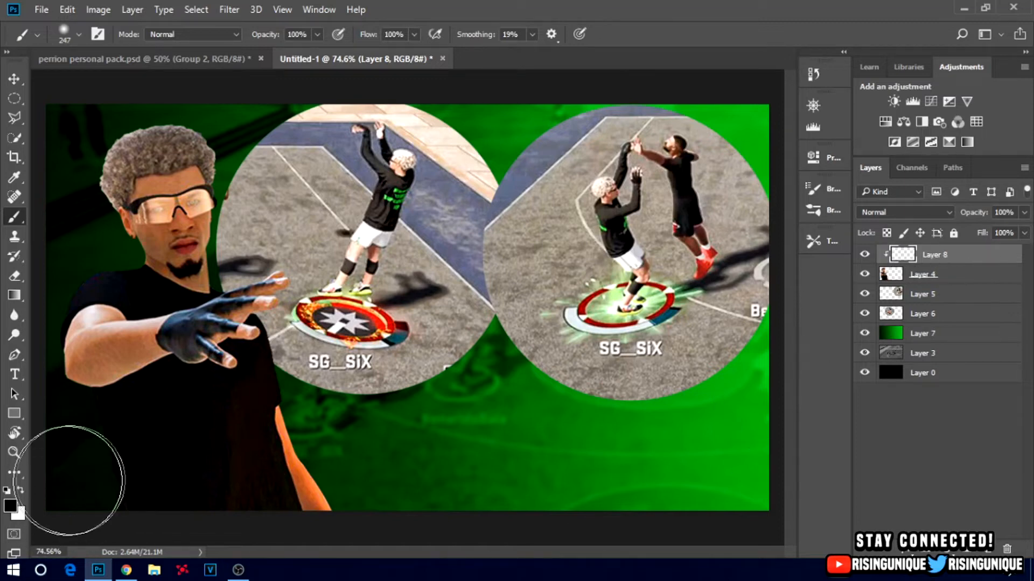
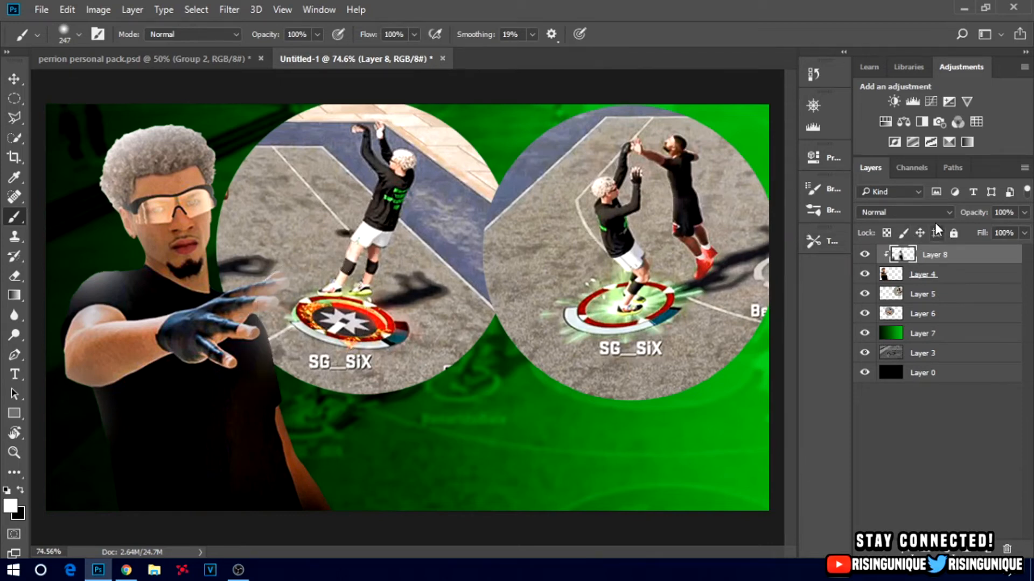
Set Layer 8's blend mode to Soft Light and its fill to 60%
left_click(918, 211)
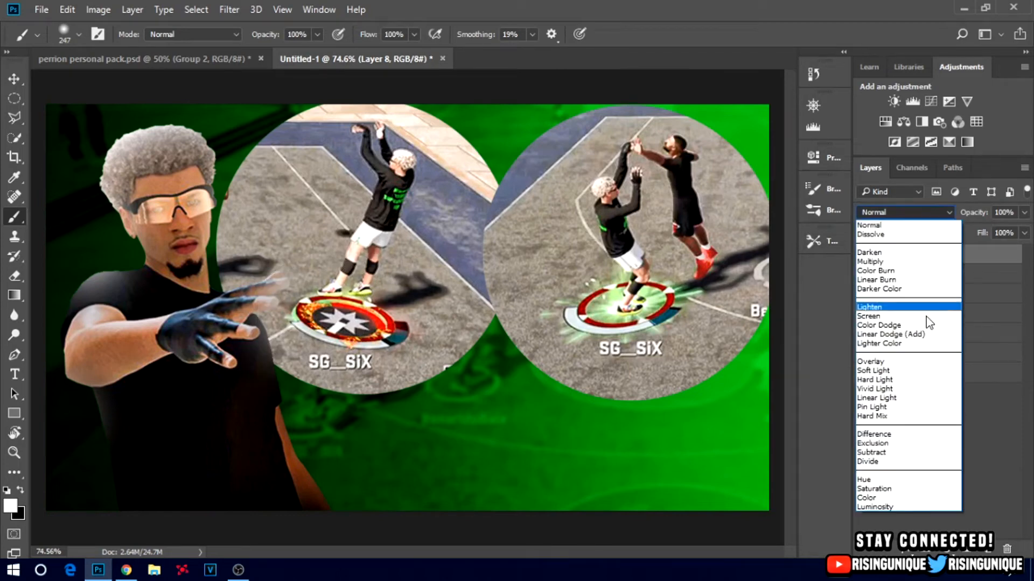
left_click(893, 372)
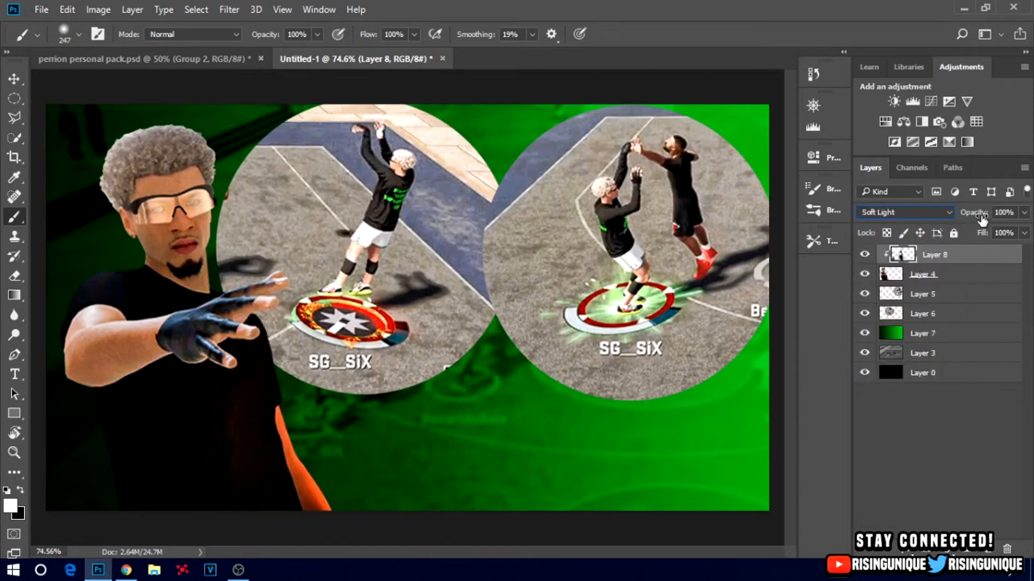
key("Down")
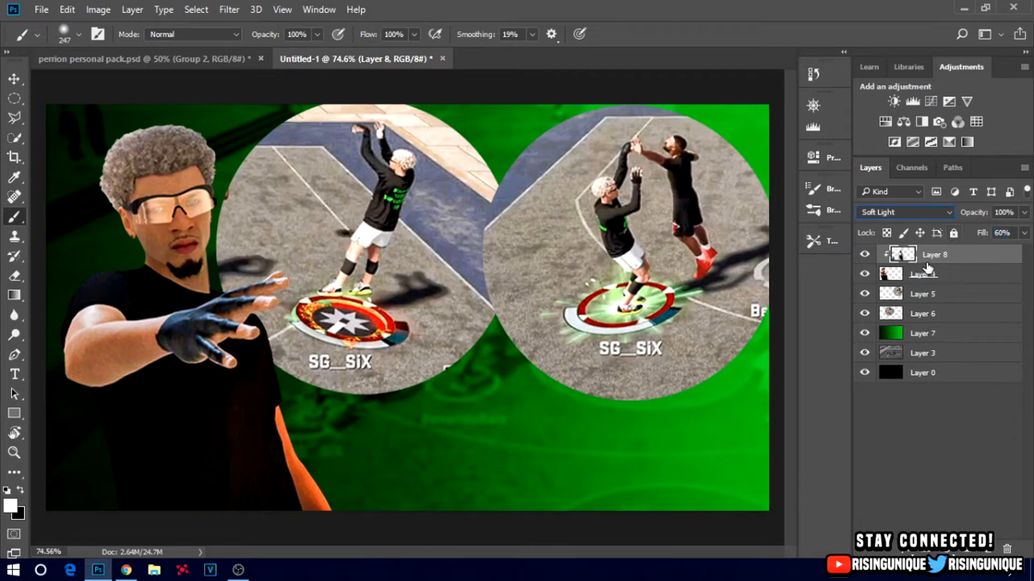
Add a new layer above Layer 5, behind the character, and set the foreground color to dark green (054709)
left_click(942, 292)
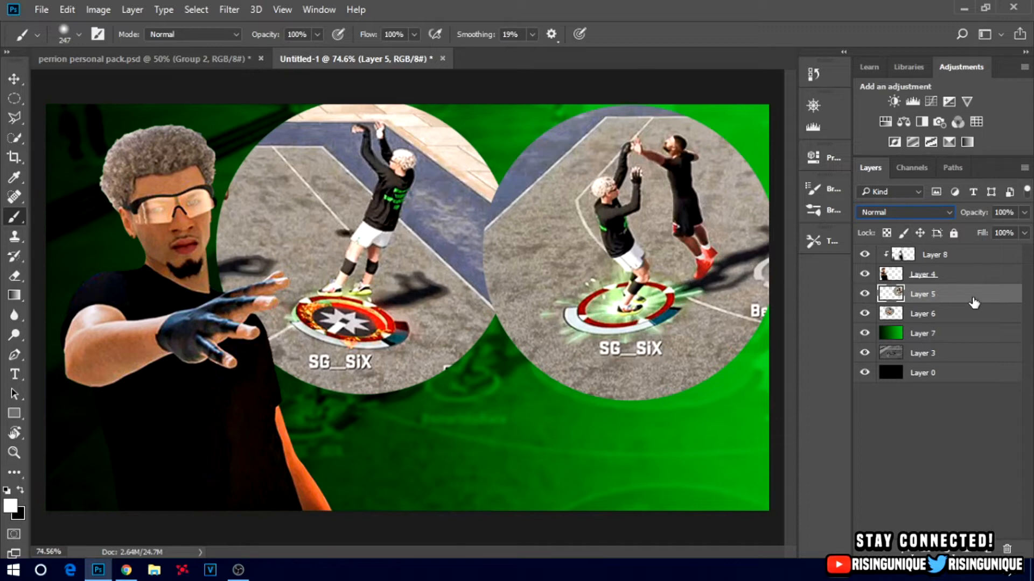
left_click(988, 550)
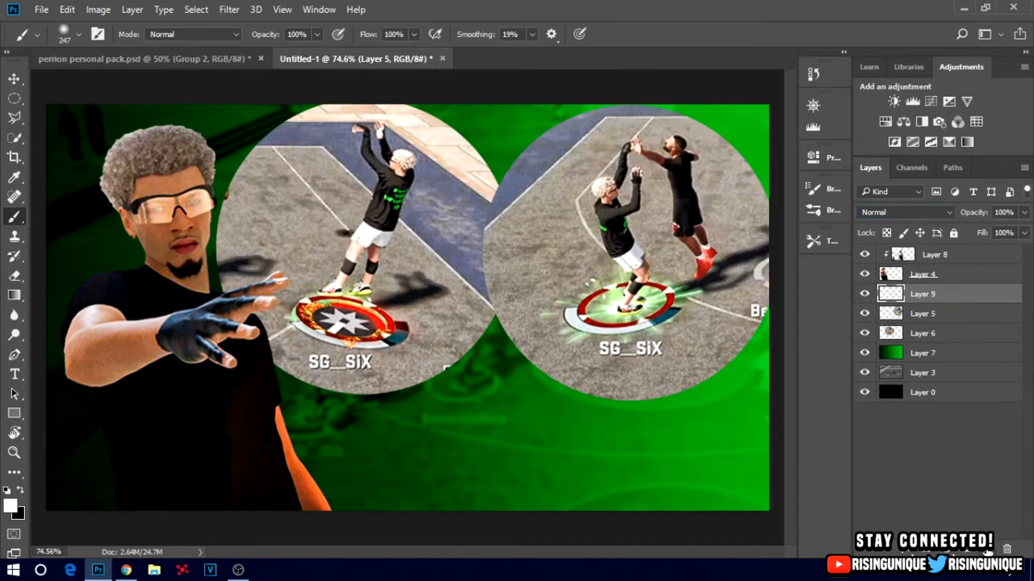
left_click(8, 507)
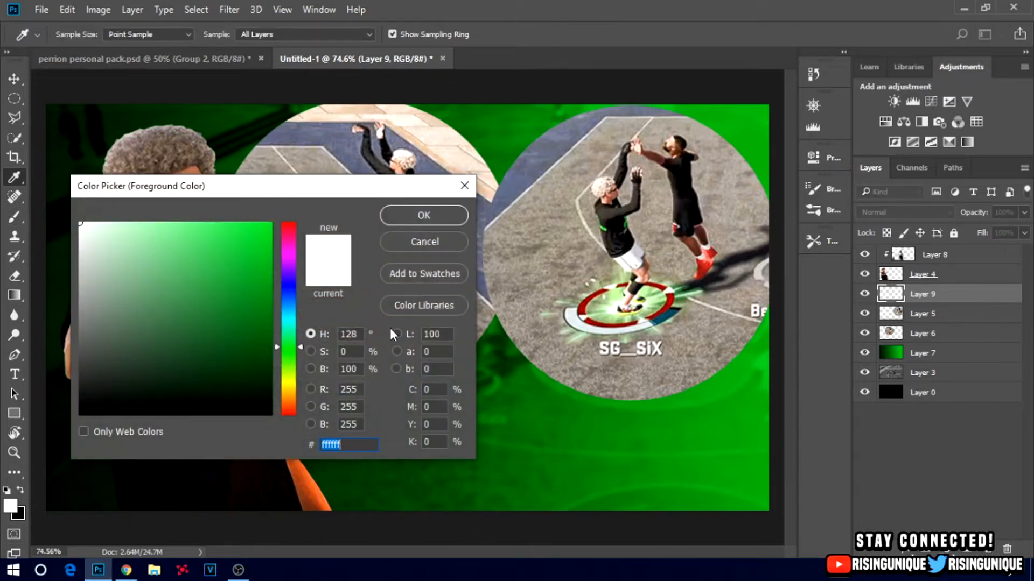
left_click(348, 484)
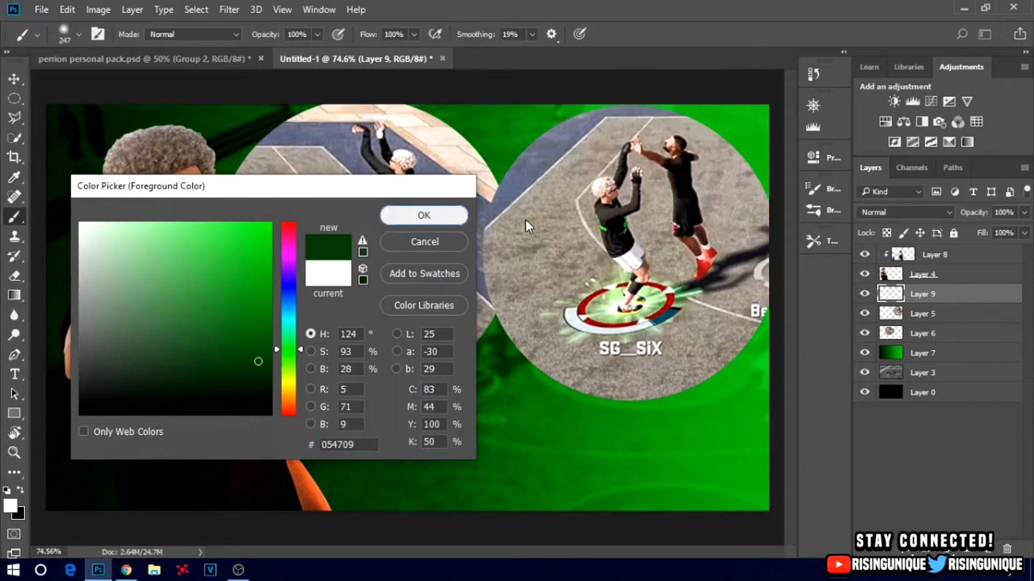
key("Return")
Add a layer above Layer 8, clip it to the character, and brush dark green over the outstretched hand and right edge
left_click(979, 255)
key("ctrl+shift+alt+n")
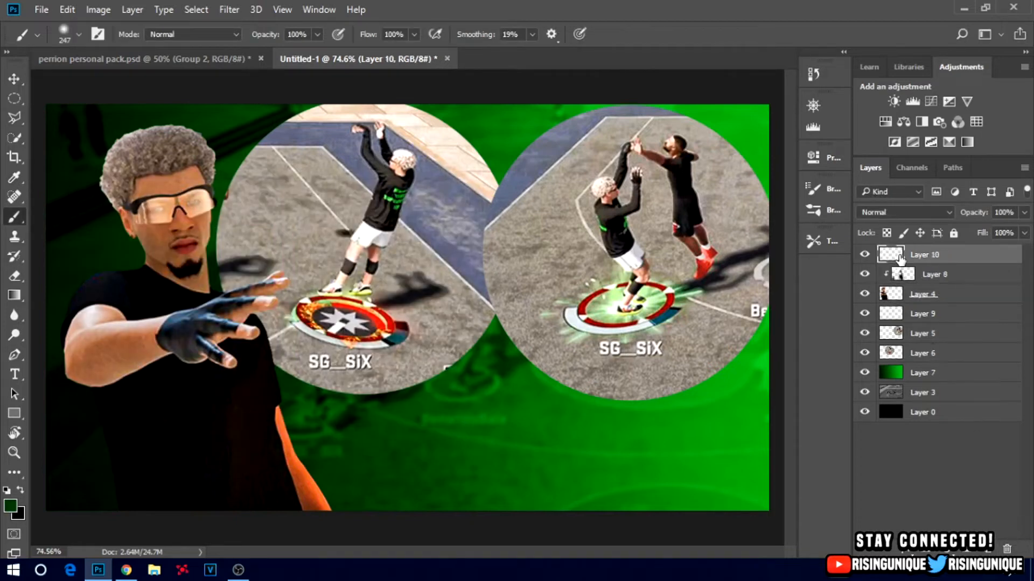
left_click(954, 260, "alt")
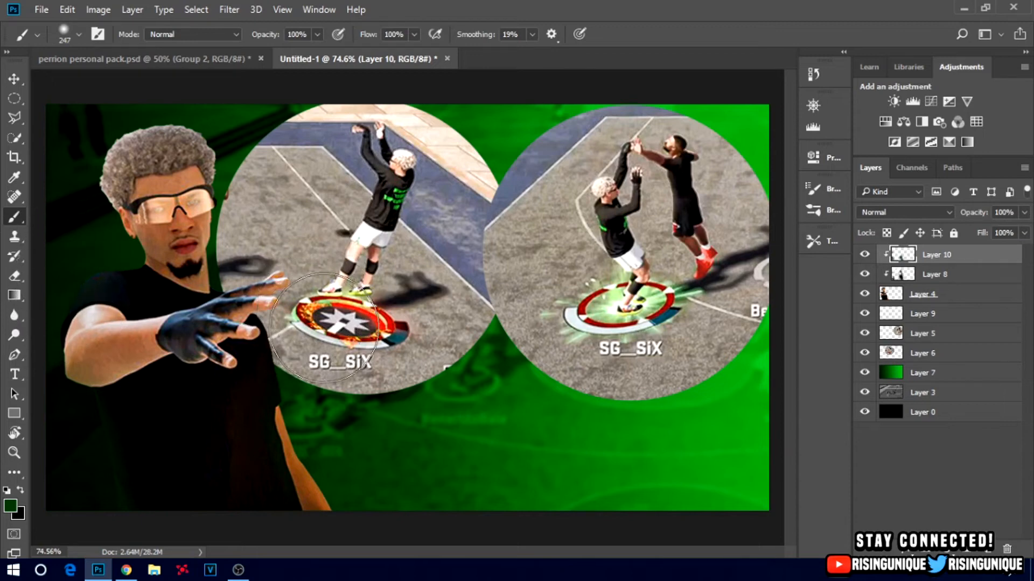
left_click_drag(325, 311, 316, 269)
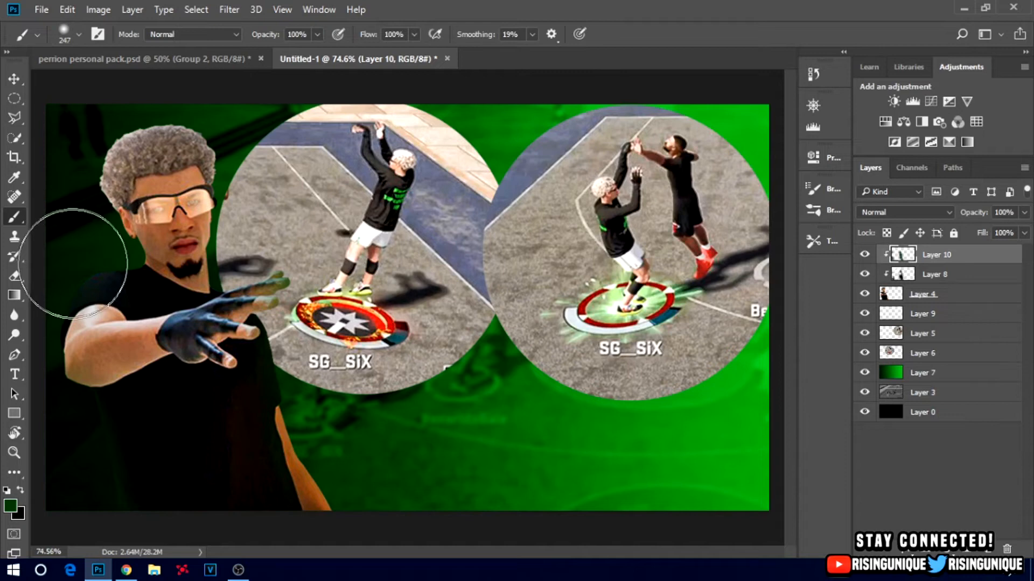
Set Layer 10's blend mode to Soft Light, after trying Hard Light, and lower its fill to about 61%
left_click(877, 211)
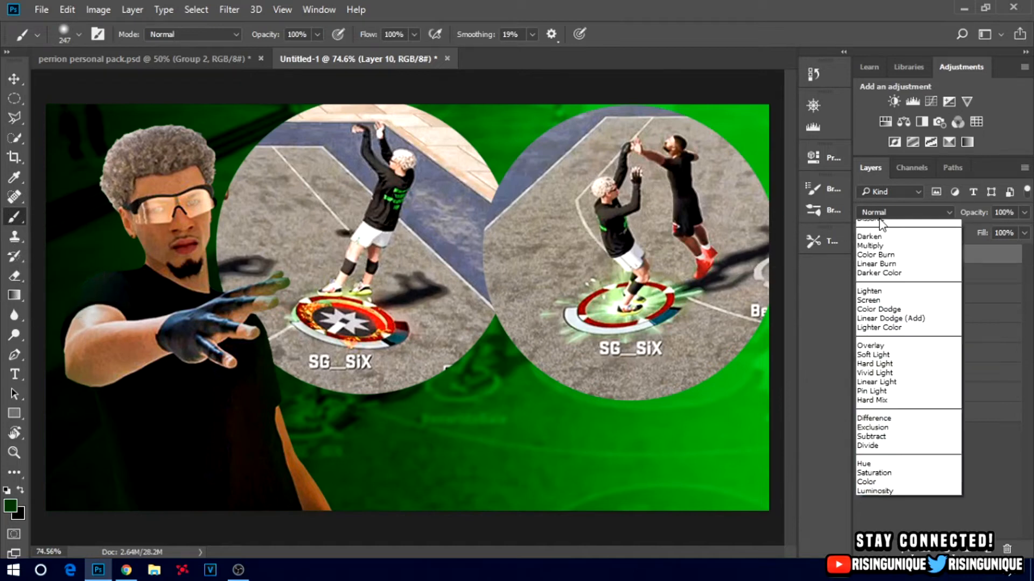
left_click(902, 381)
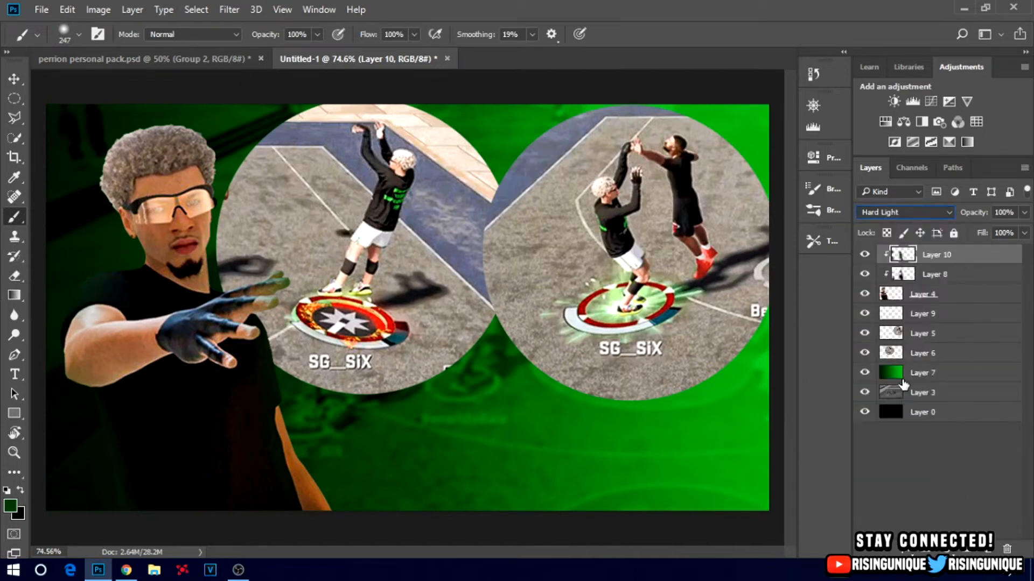
left_click(912, 214)
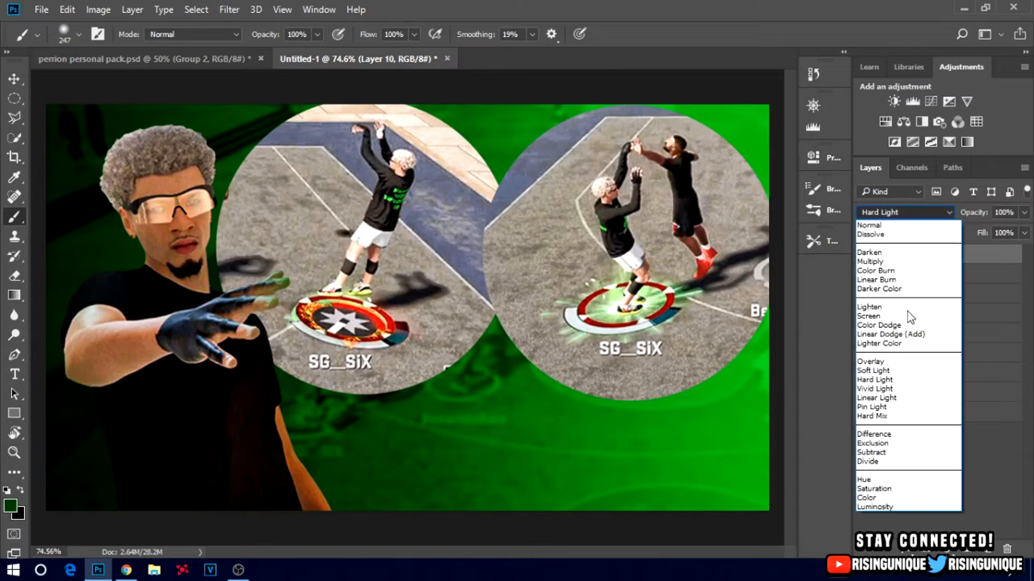
left_click(893, 360)
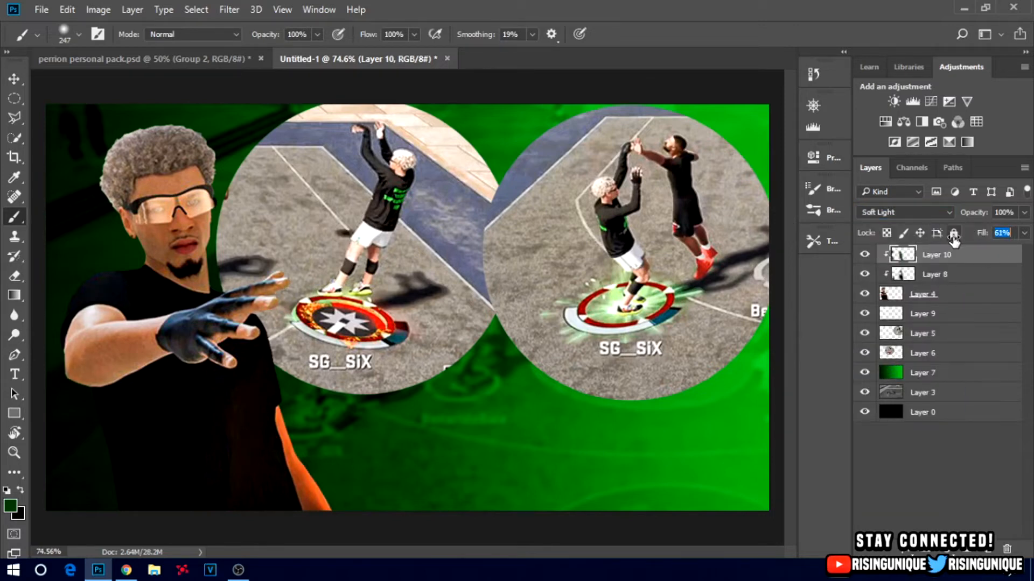
Select Layer 9 for brush painting and set the foreground color to bright green (00ff0c)
left_click(923, 318)
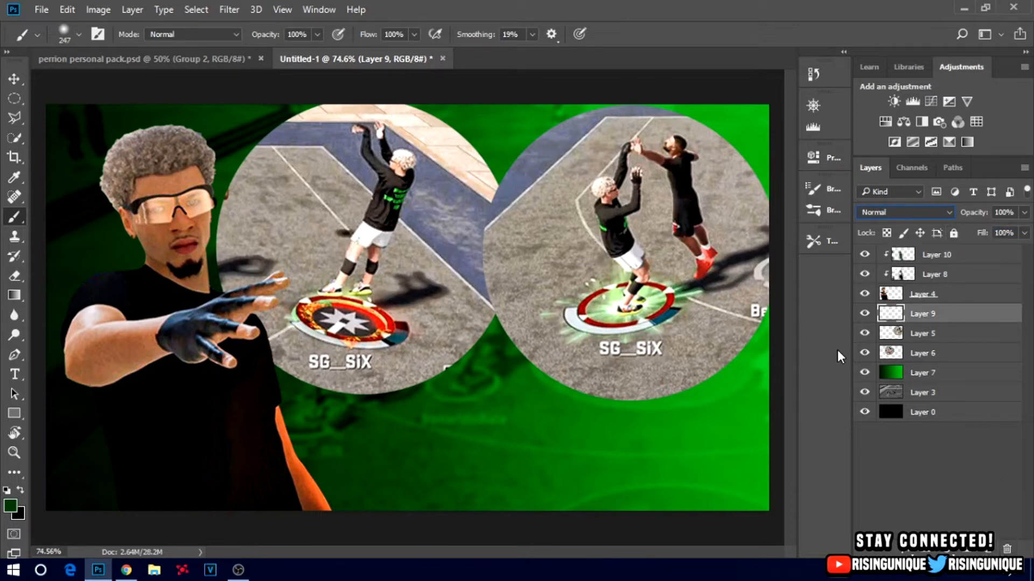
left_click(14, 79)
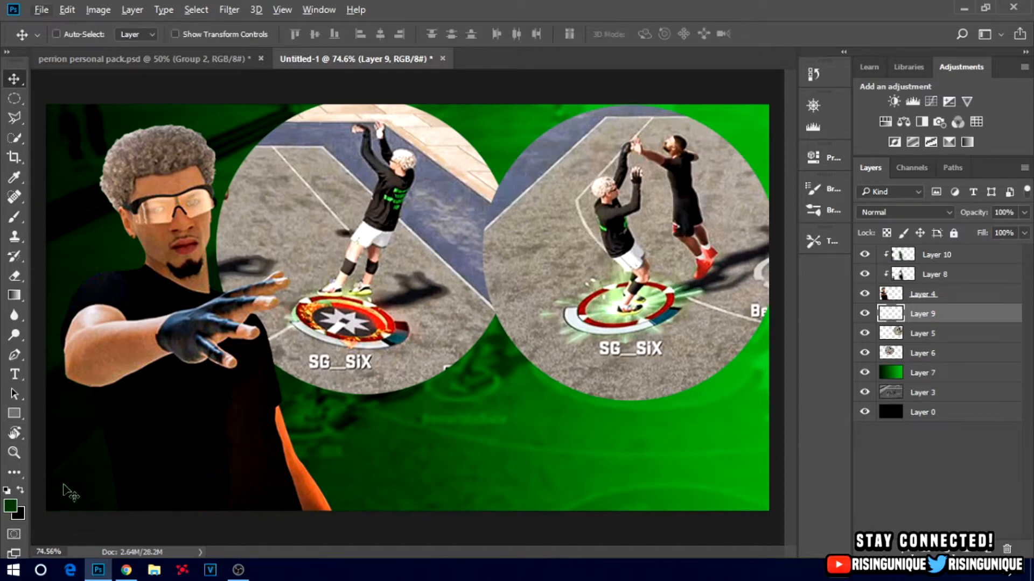
left_click(15, 216)
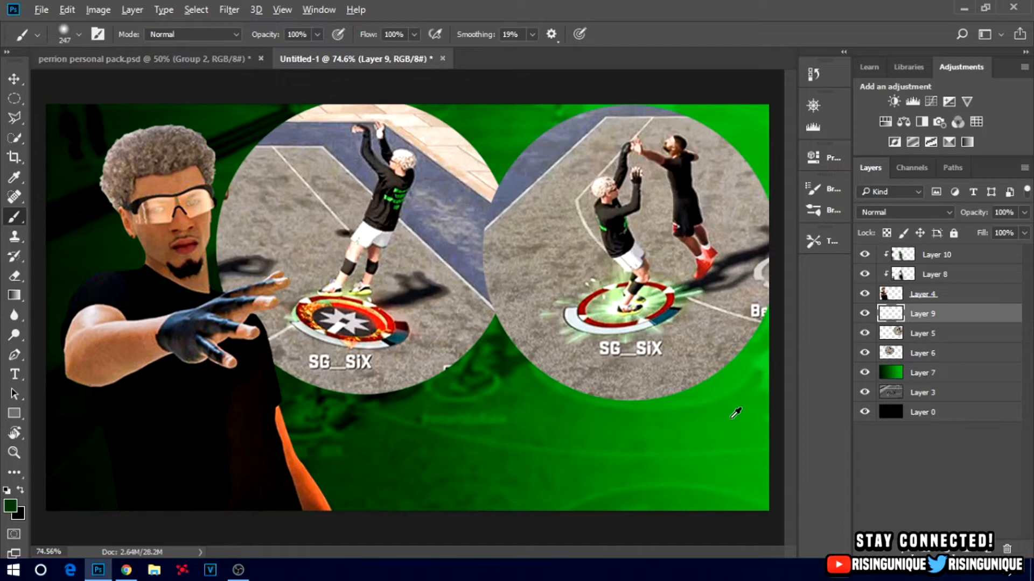
left_click(8, 507)
left_click_drag(264, 294, 317, 178)
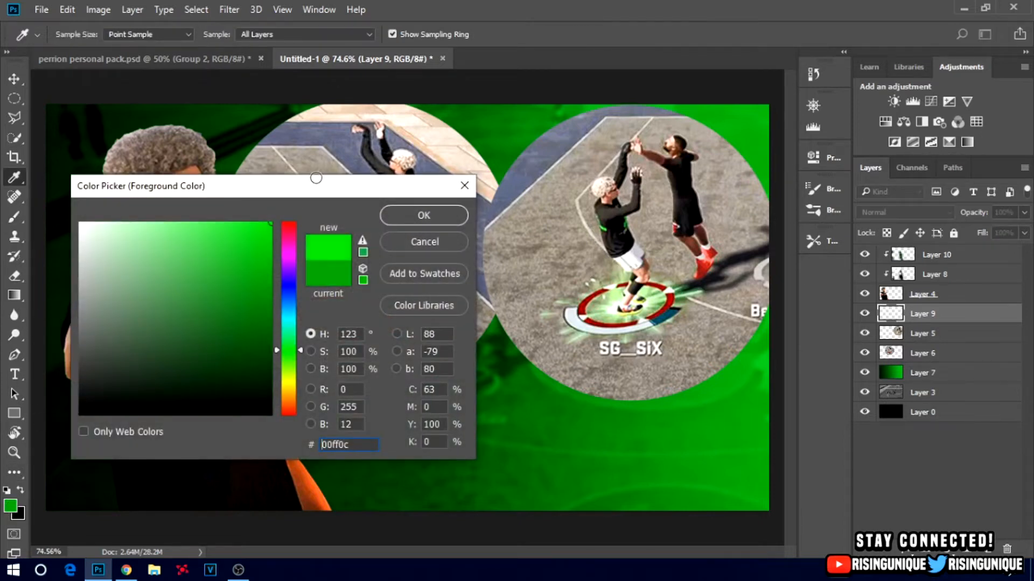
left_click(403, 221)
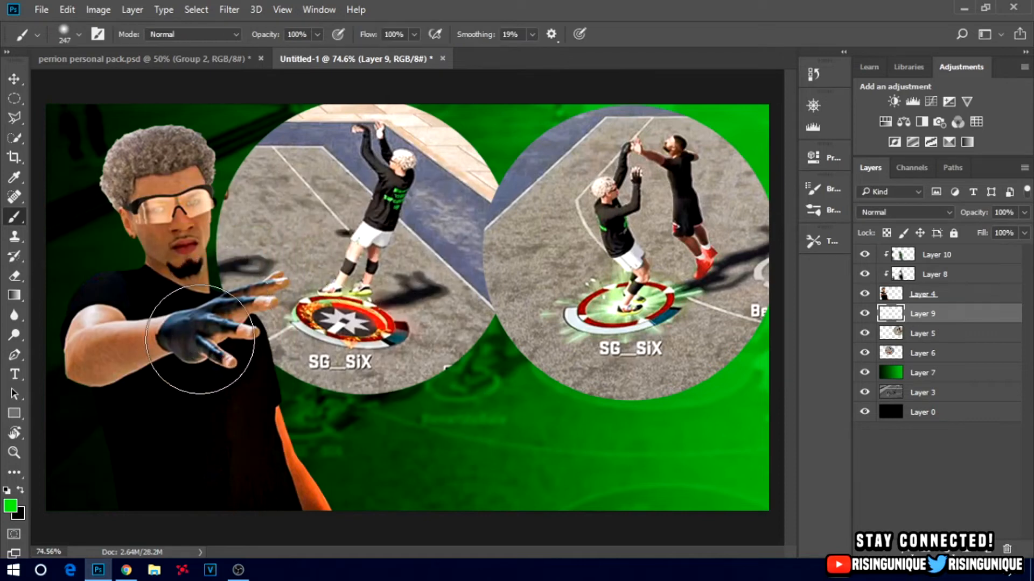
Paint a green glow behind the character on Layer 9 with a 504 px soft brush and set the layer to Linear Dodge (Add)
mouse_move(201, 352)
left_mouse_down()
mouse_move(267, 352)
mouse_move(209, 367)
mouse_move(299, 344)
mouse_move(225, 363)
mouse_move(442, 335)
mouse_move(177, 347)
mouse_move(576, 318)
mouse_move(128, 343)
mouse_move(556, 293)
mouse_move(101, 319)
mouse_move(292, 319)
mouse_move(175, 348)
left_mouse_up()
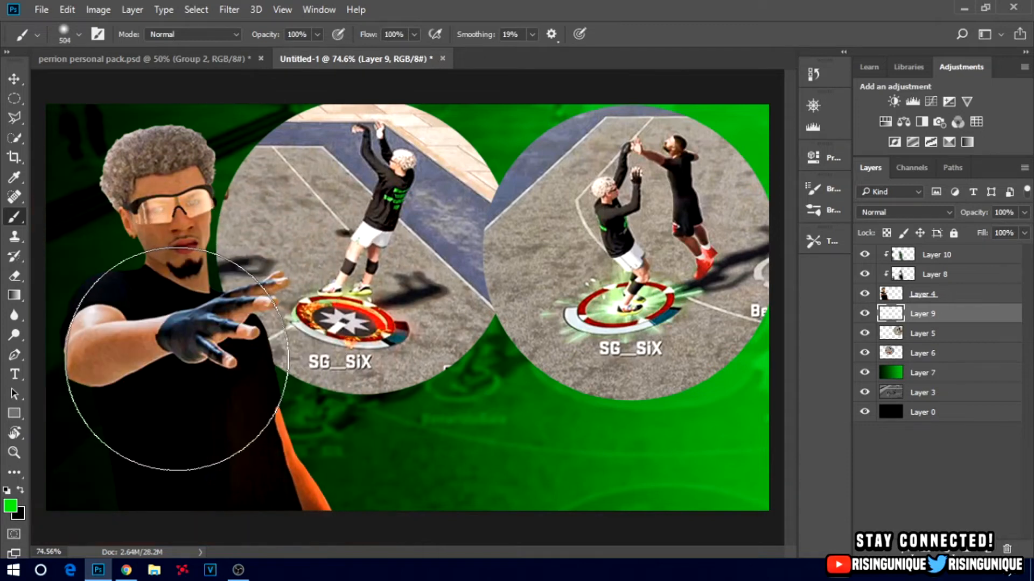
right_click(177, 359)
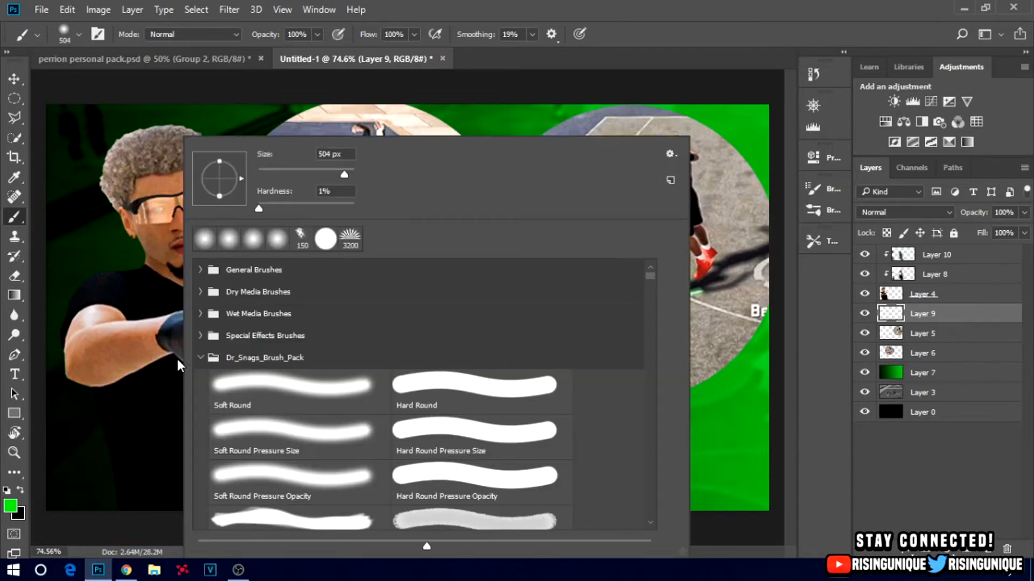
left_click(843, 306)
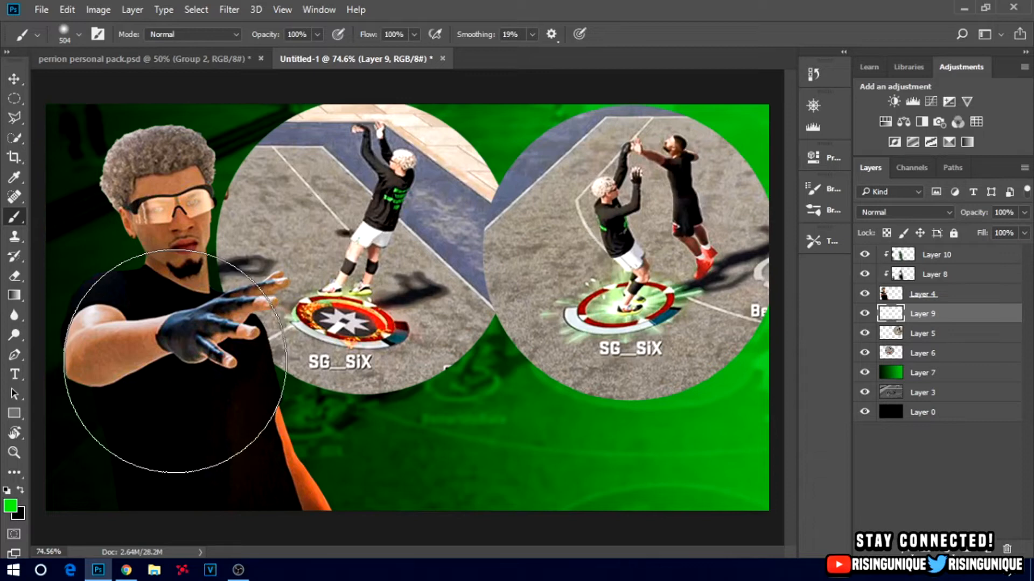
left_click(175, 361)
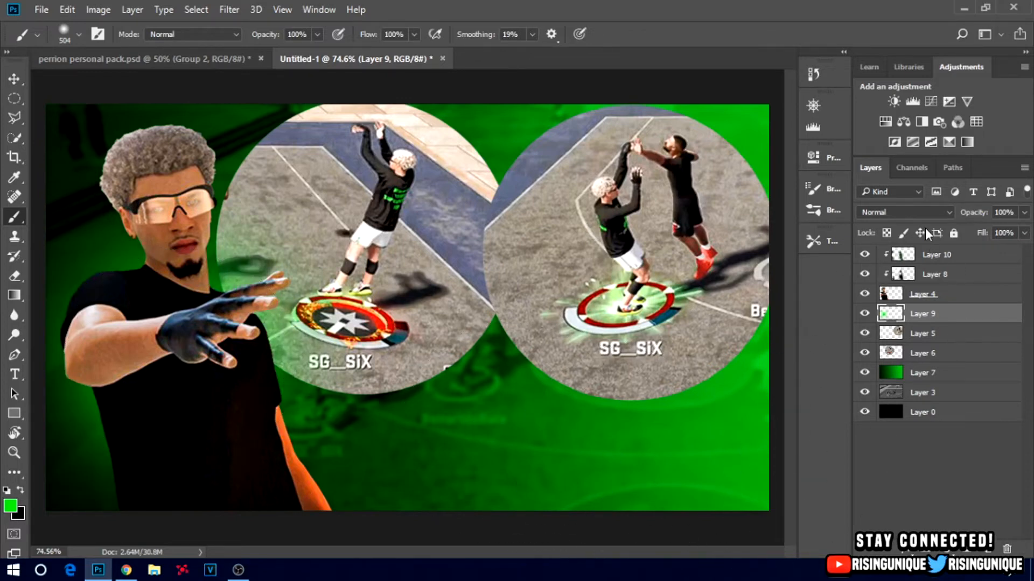
left_click(919, 213)
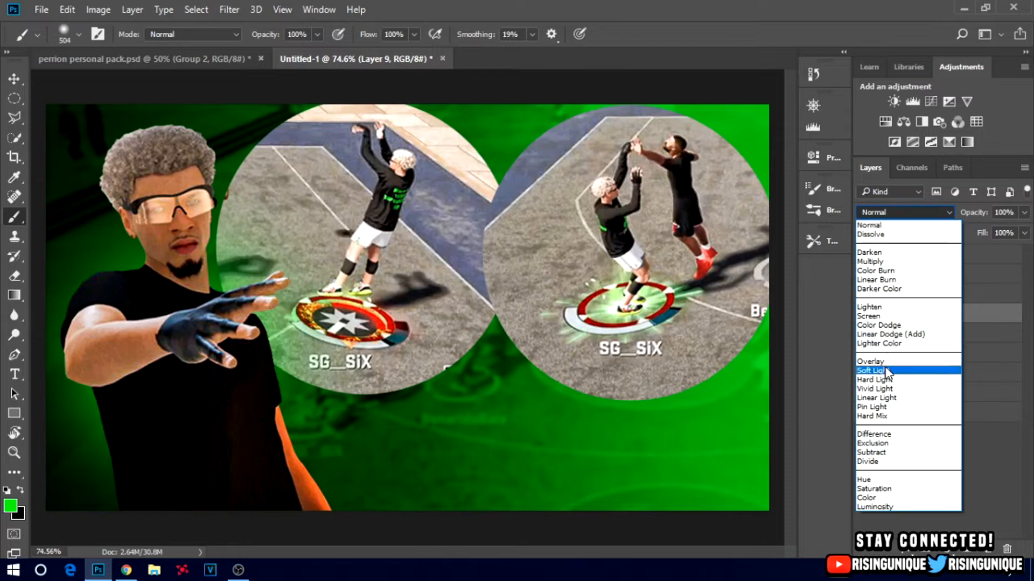
left_click(895, 335)
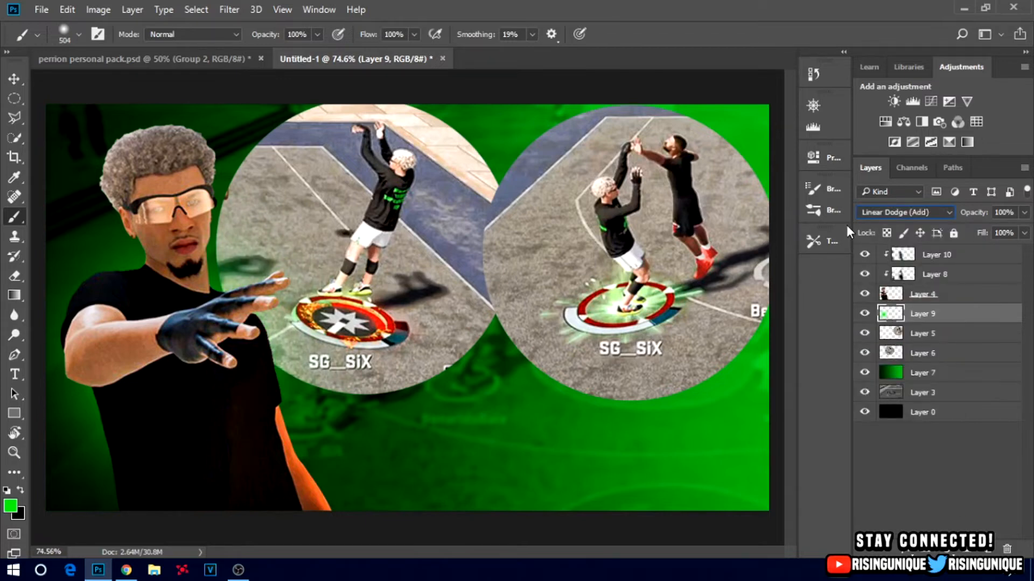
Set the blend mode of Layer 9 to Screen and add a new layer above it
left_click(883, 210)
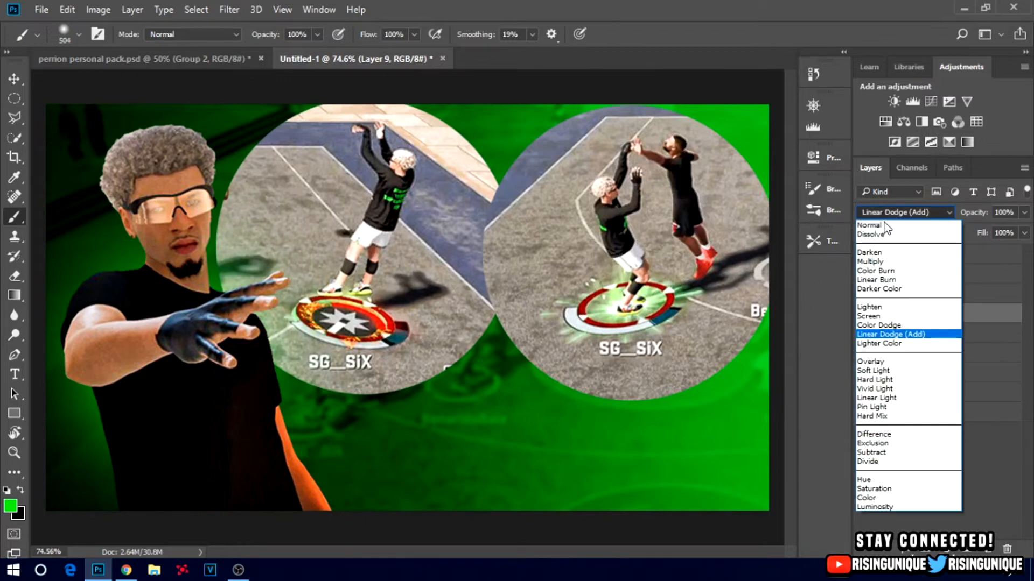
left_click(877, 317)
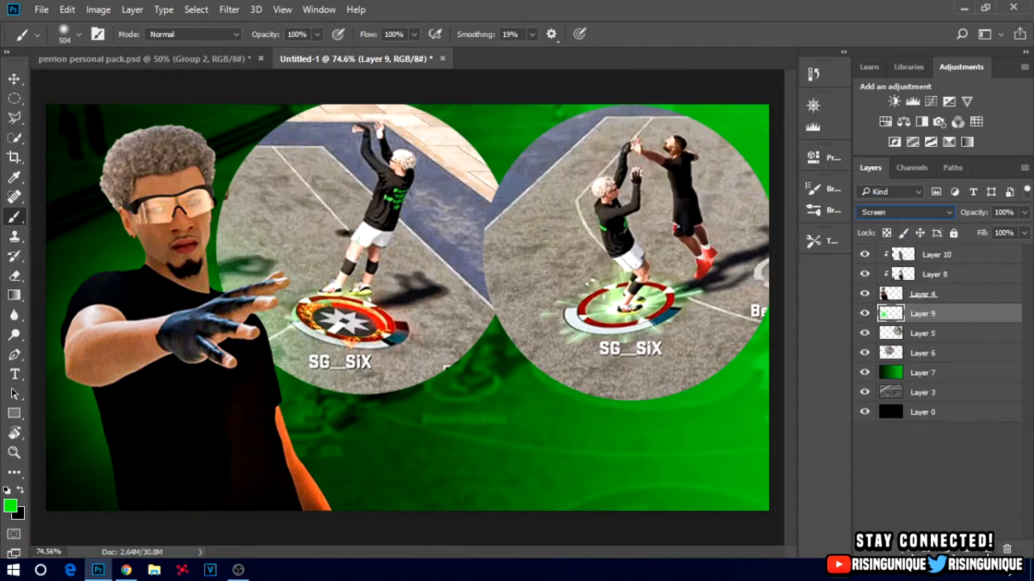
left_click(987, 550)
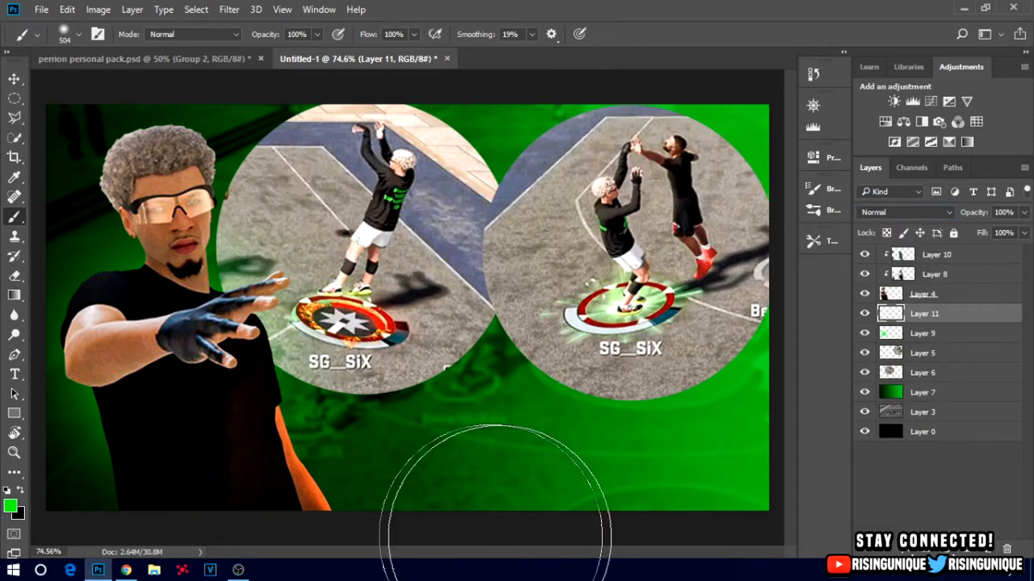
Paint a soft white glow behind the man's arm and body, reducing the brush to 140 px, and set the layer's opacity to 54%
left_click(8, 509)
left_click_drag(161, 269, 4, 216)
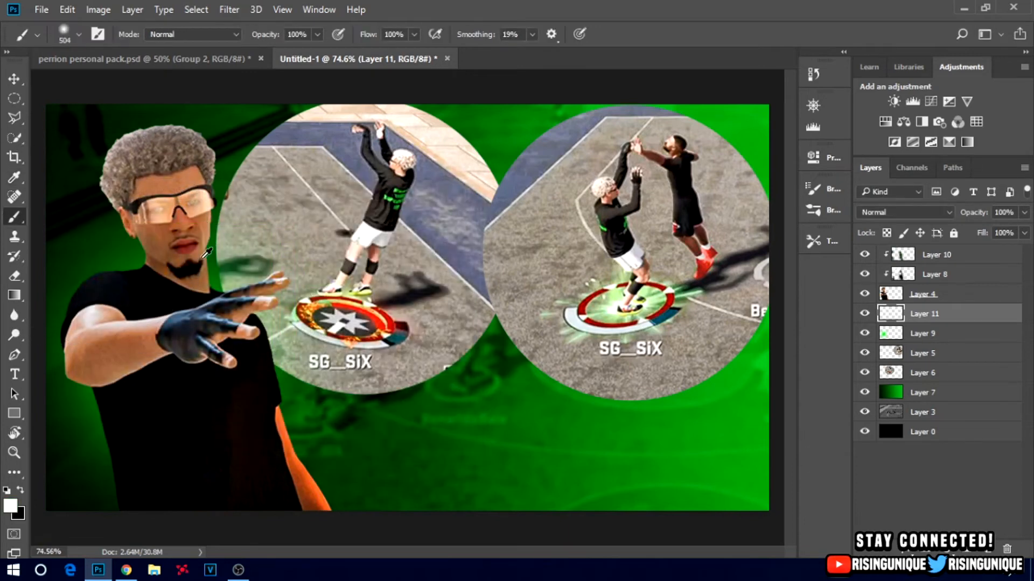
left_click_drag(220, 300, 166, 306)
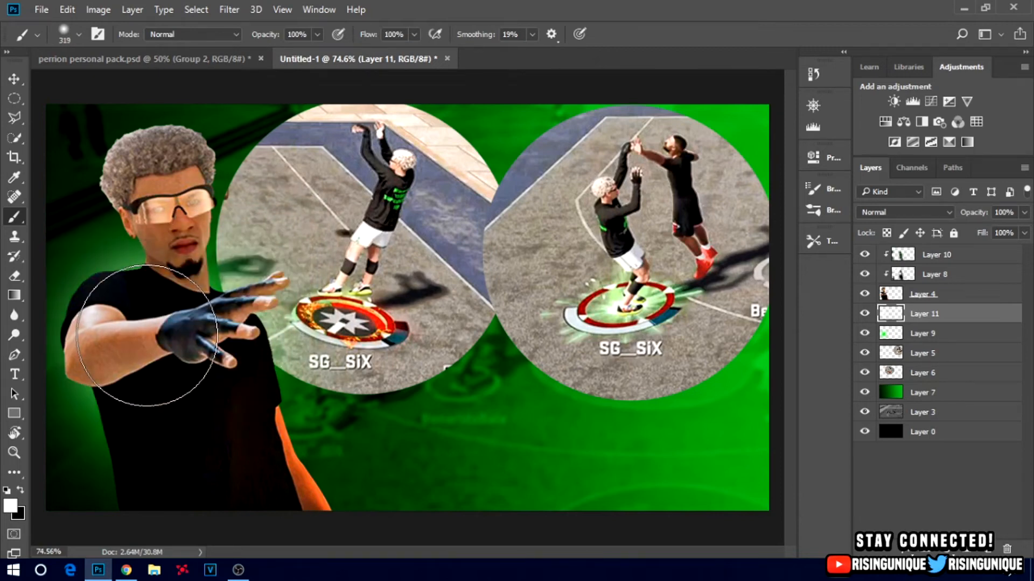
left_click_drag(156, 335, 120, 336)
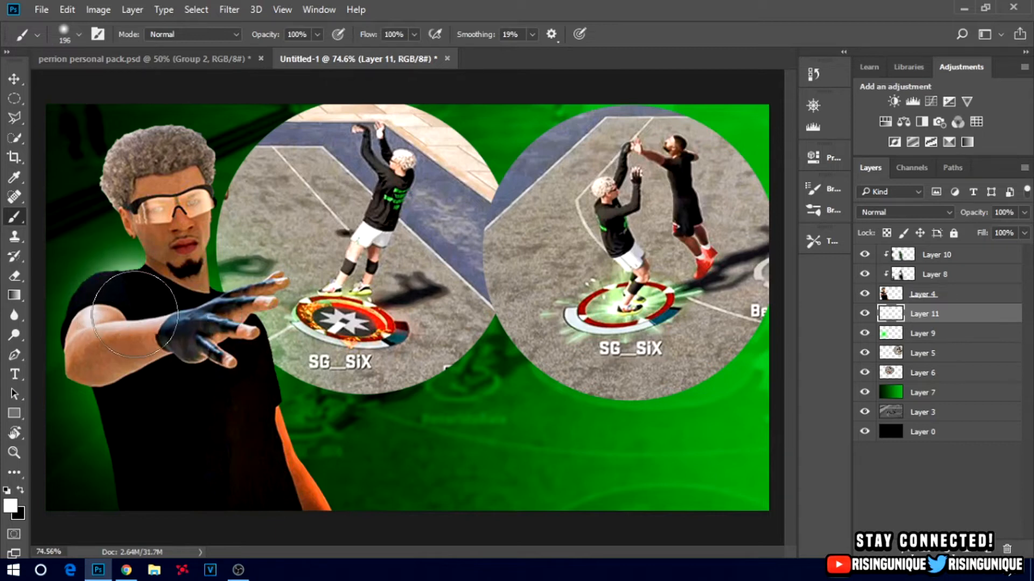
mouse_move(138, 321)
left_mouse_down()
mouse_move(150, 322)
mouse_move(136, 289)
mouse_move(147, 287)
mouse_move(142, 295)
left_mouse_up()
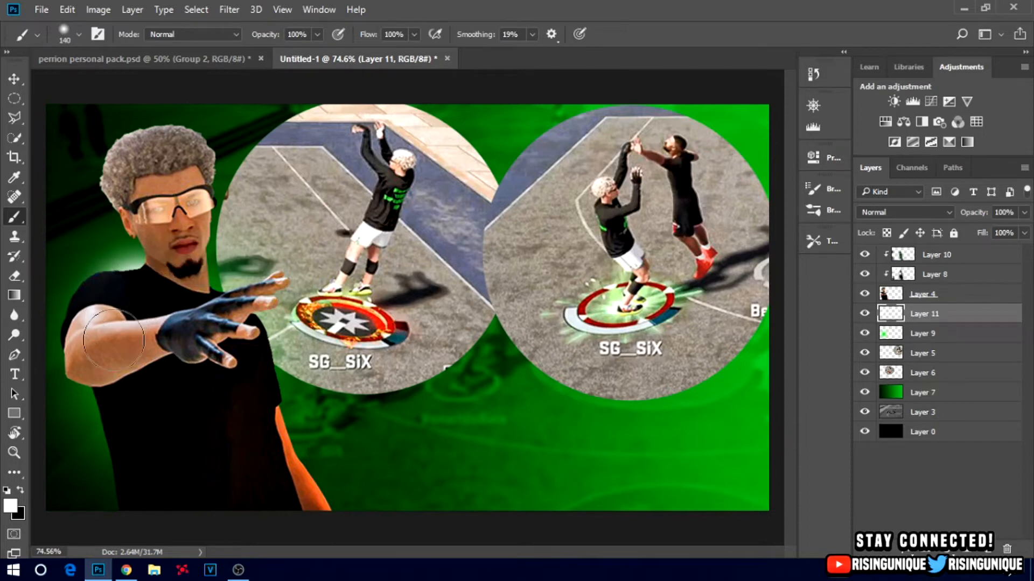
mouse_move(109, 361)
left_mouse_down()
mouse_move(92, 336)
mouse_move(112, 317)
mouse_move(128, 399)
left_mouse_up()
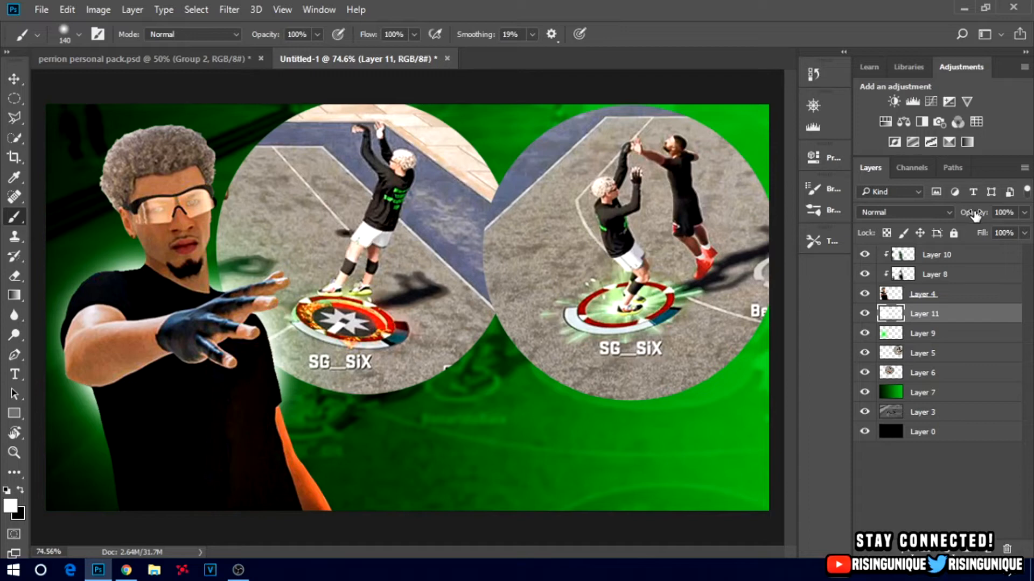
left_click_drag(959, 214, 938, 216)
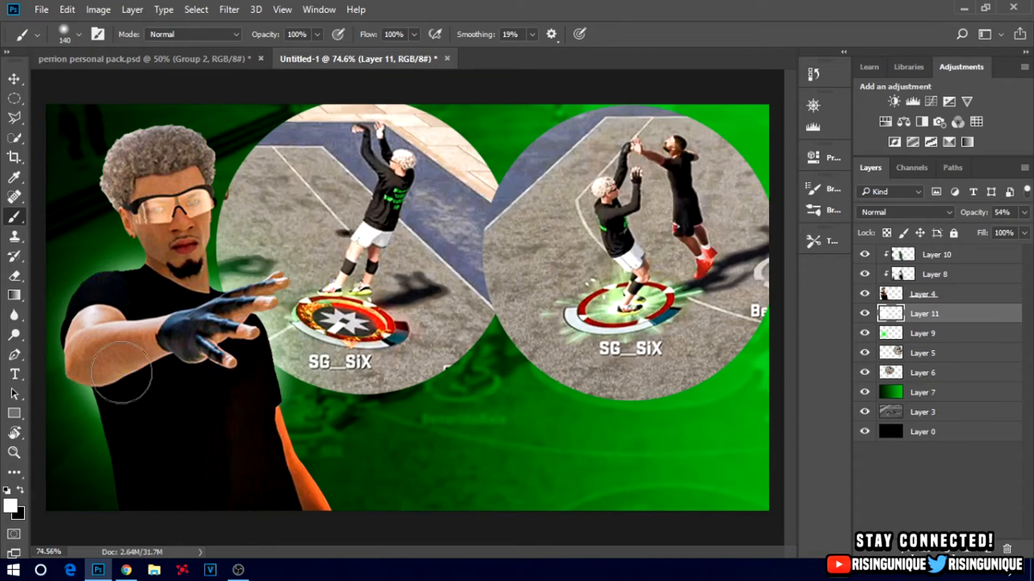
Switch to Chrome, close the enlarged Twitter photo and open Google Images in a new tab
left_click(126, 570)
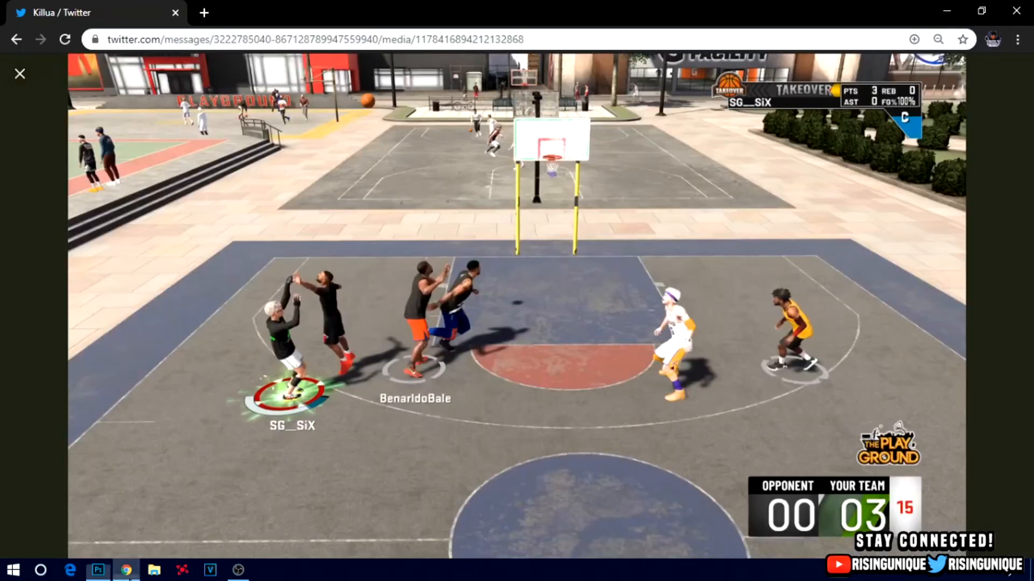
left_click(20, 86)
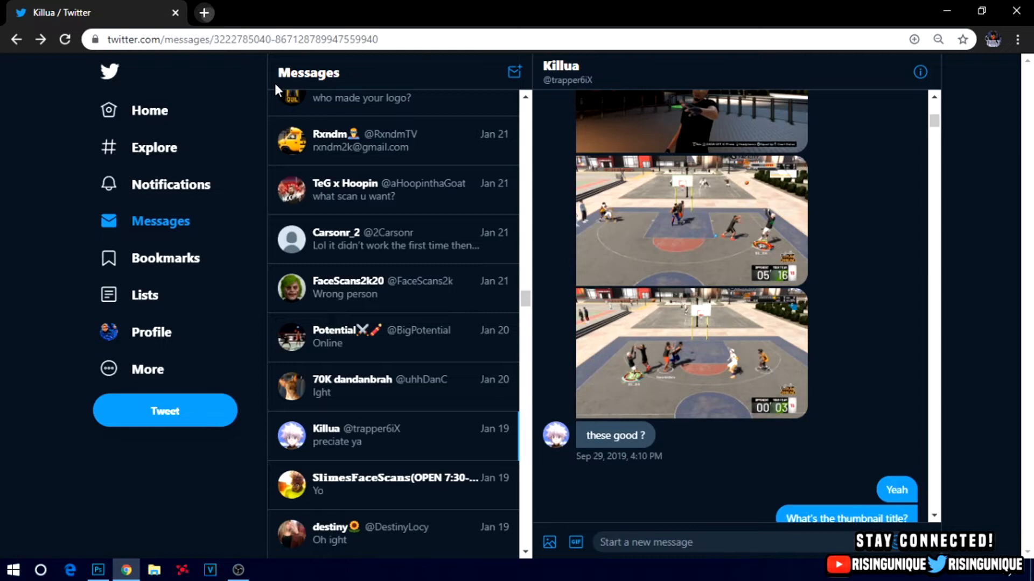
key("ctrl+t")
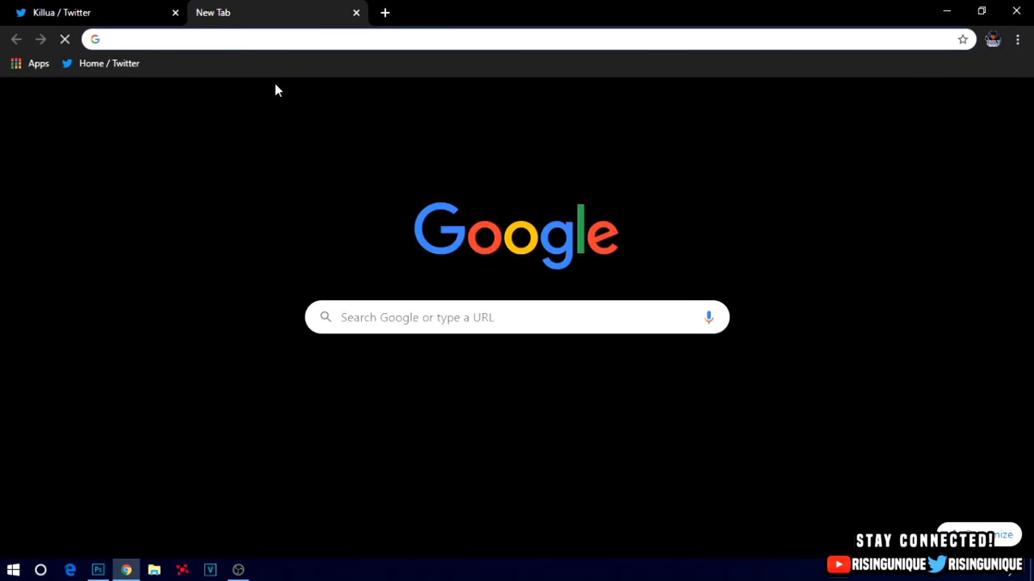
type("Google.c")
key("Return")
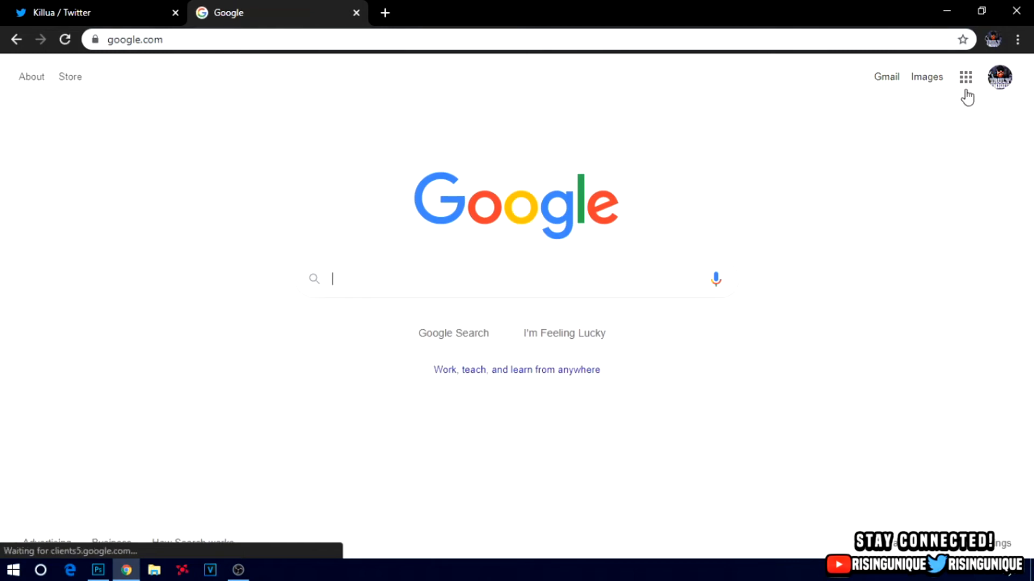
left_click(930, 77)
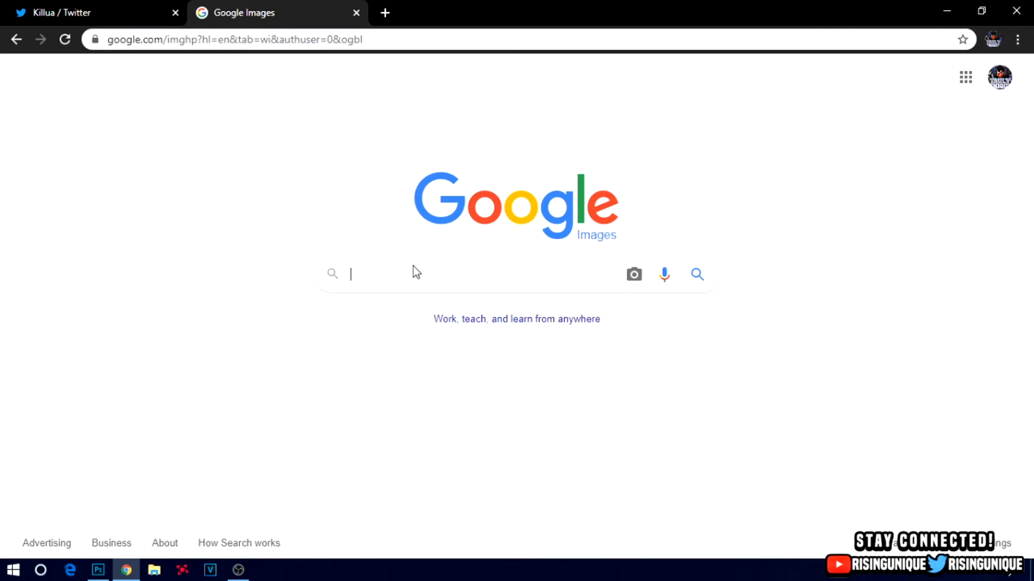
Search for "Exsplosion png black background" images and browse the results for a usable explosion
type("xspl")
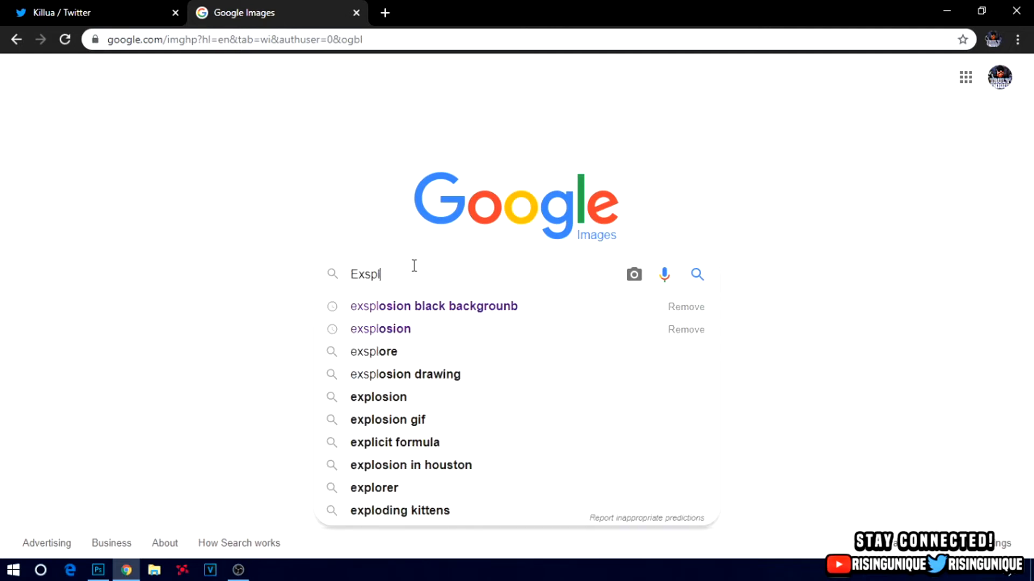
type("osion png black bac")
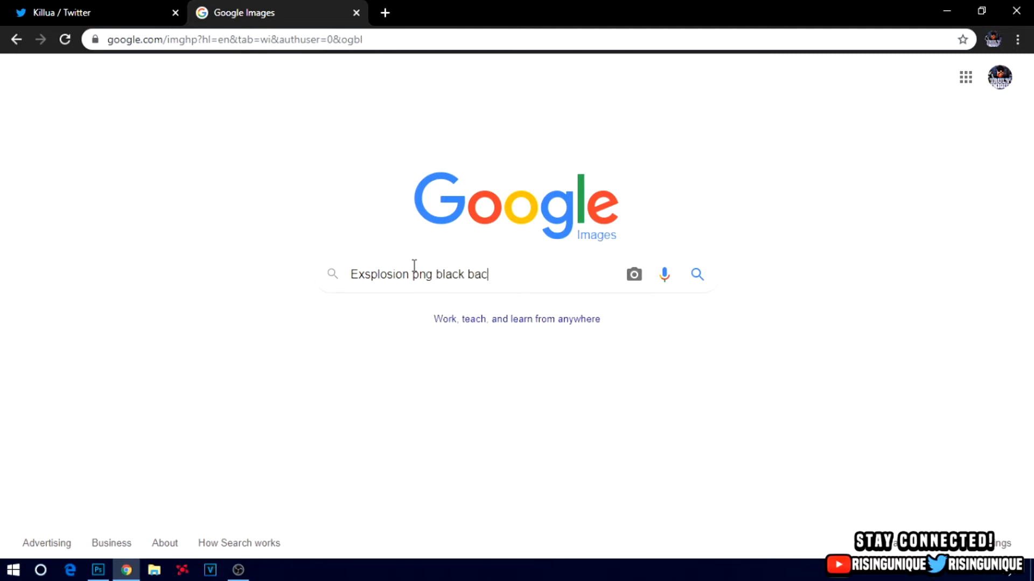
type("kground")
key("Return")
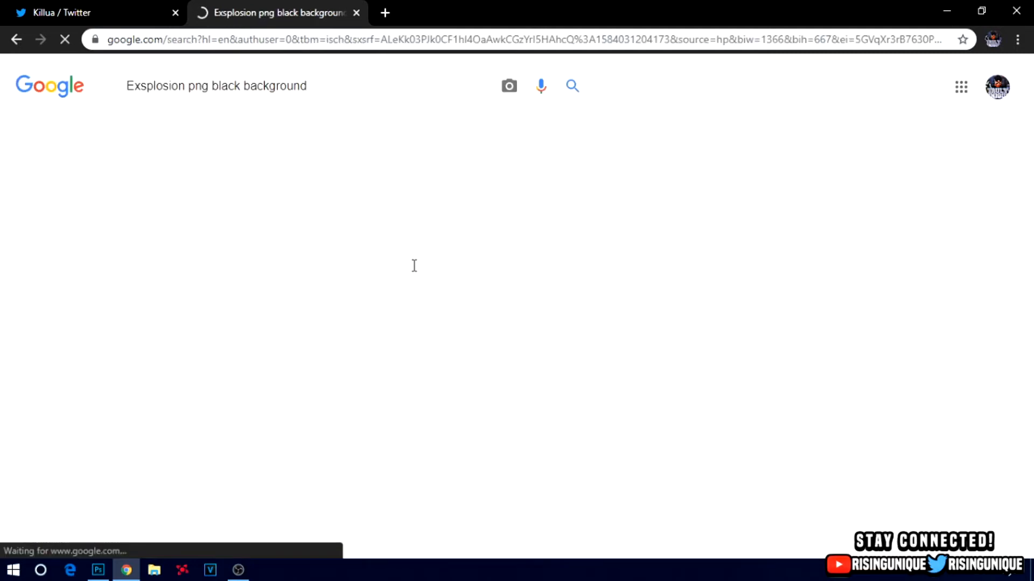
scroll(493, 303, "down", 10)
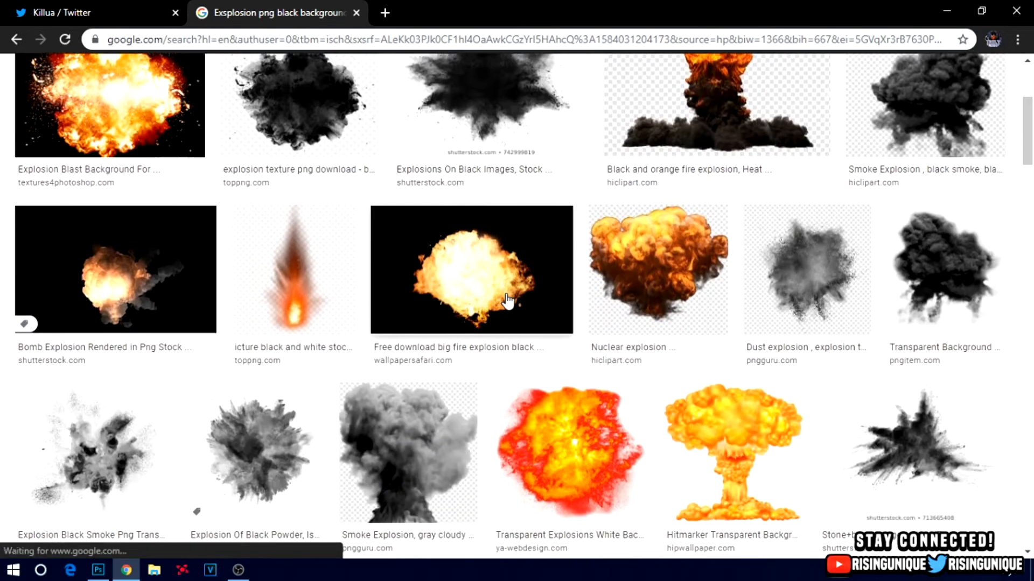
scroll(396, 353, "down", 10)
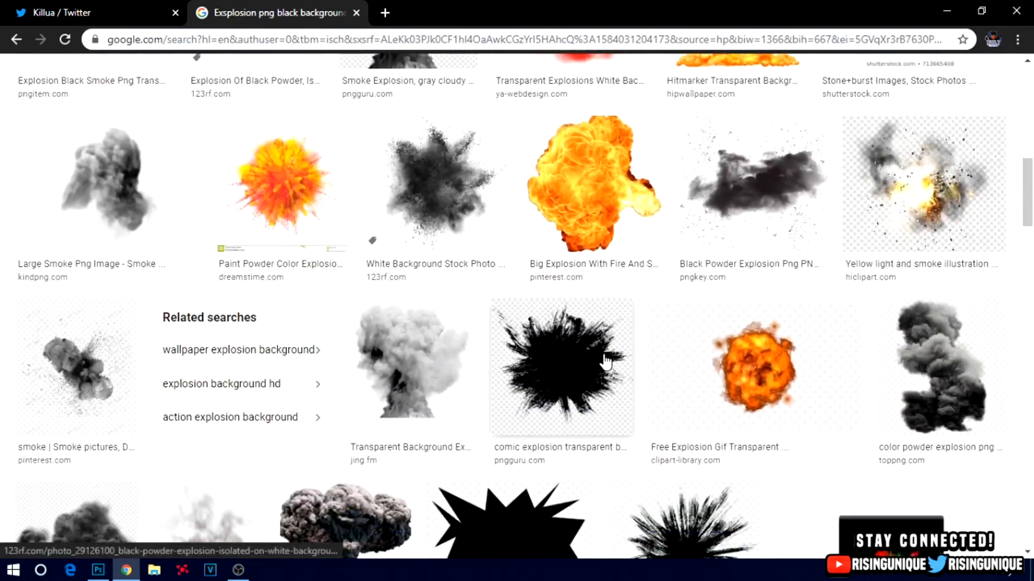
scroll(613, 364, "down", 10)
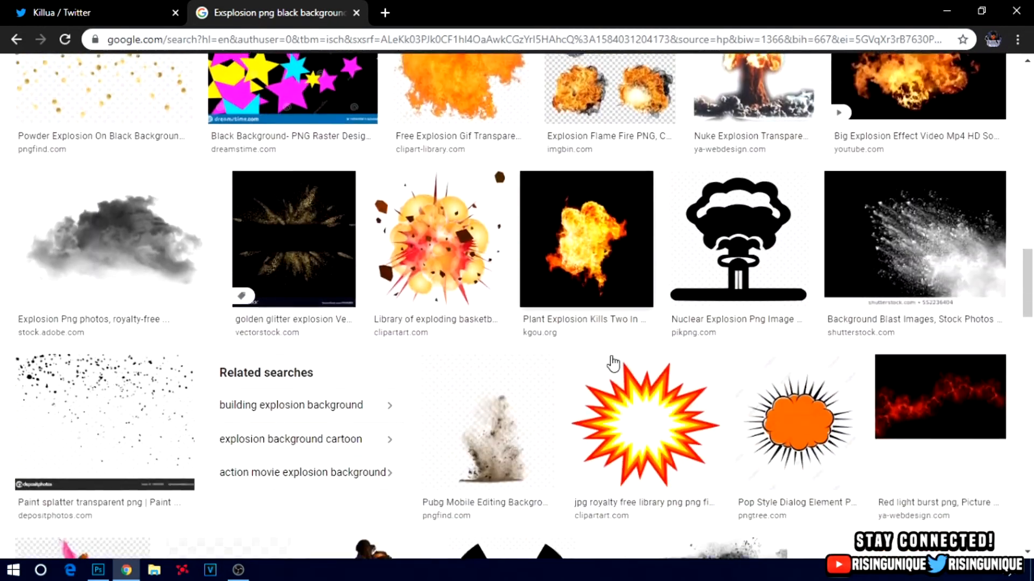
scroll(615, 365, "down", 2)
scroll(616, 377, "up", 15)
scroll(618, 390, "up", 10)
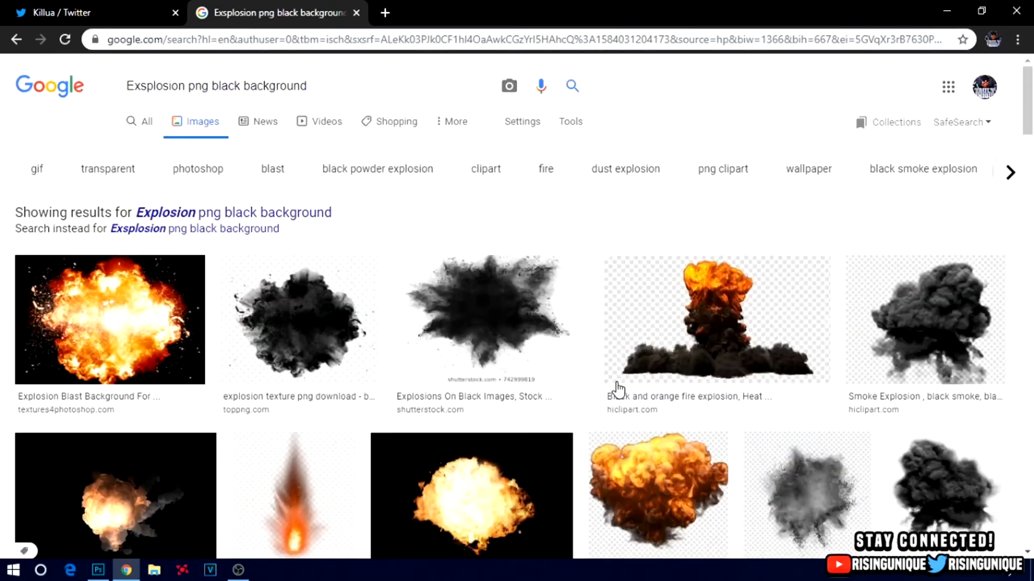
Shorten the search to "Exsplosion png", preview the pngimg.com explosion with its related images, and browse more results
left_click_drag(345, 92, 224, 92)
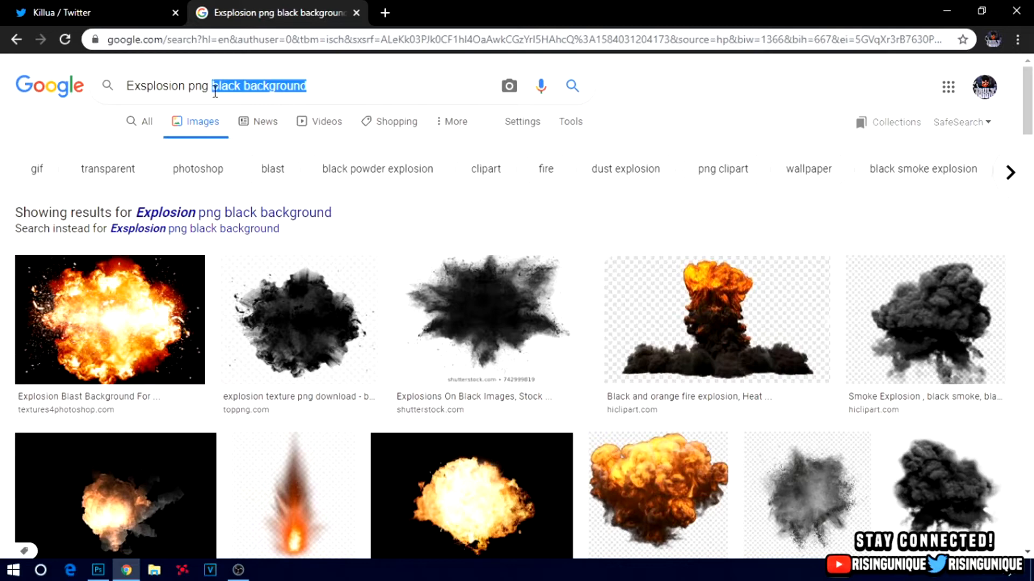
key("BackSpace")
key("Return")
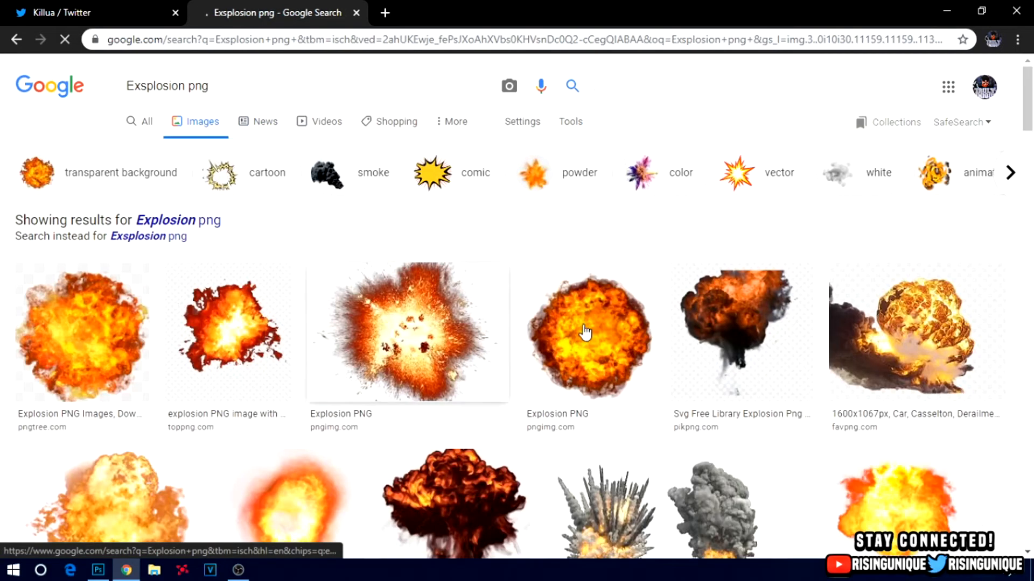
scroll(485, 318, "down", 2)
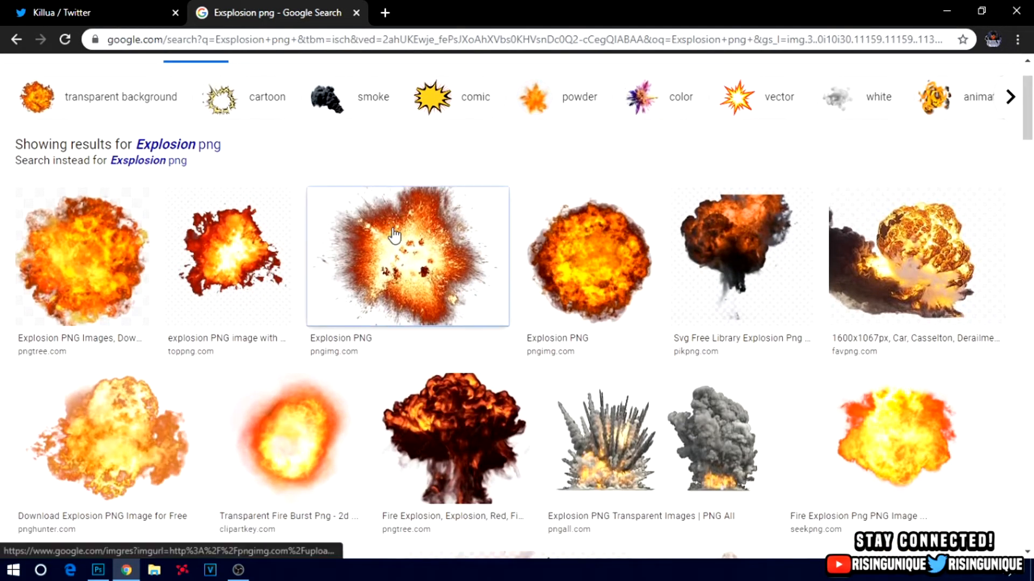
left_click(394, 236)
scroll(872, 422, "down", 3)
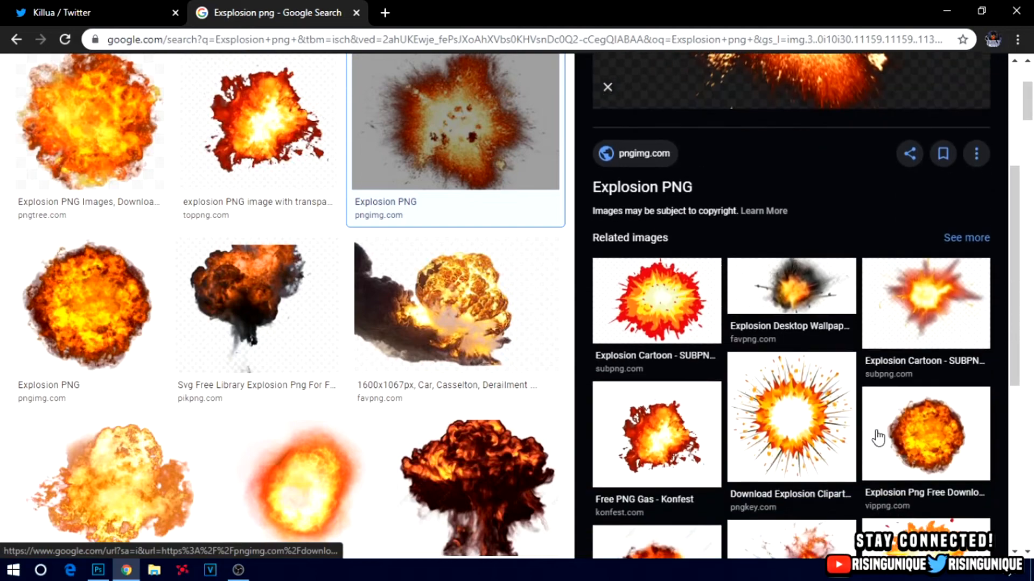
scroll(877, 437, "down", 6)
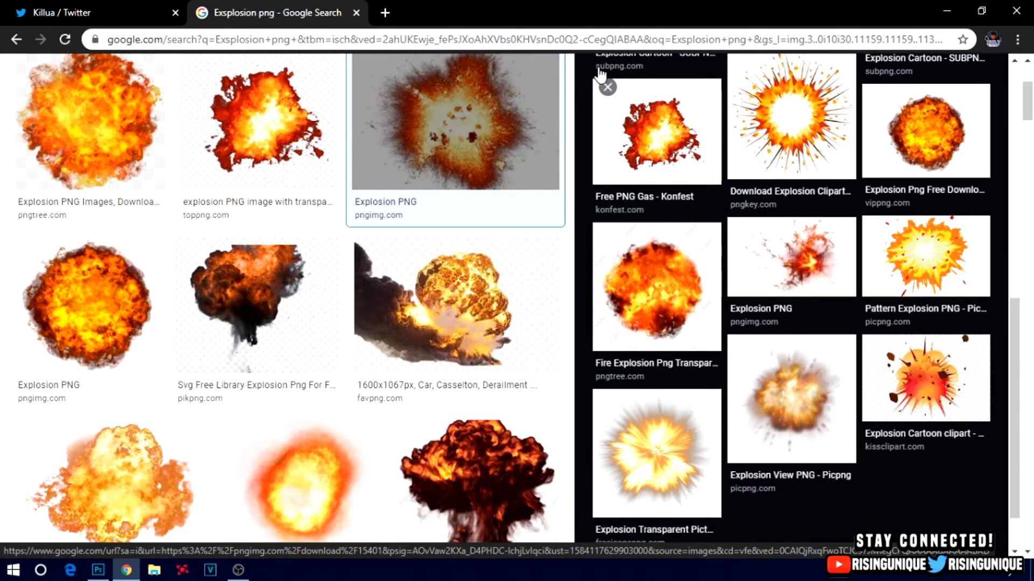
left_click(607, 87)
scroll(693, 347, "down", 3)
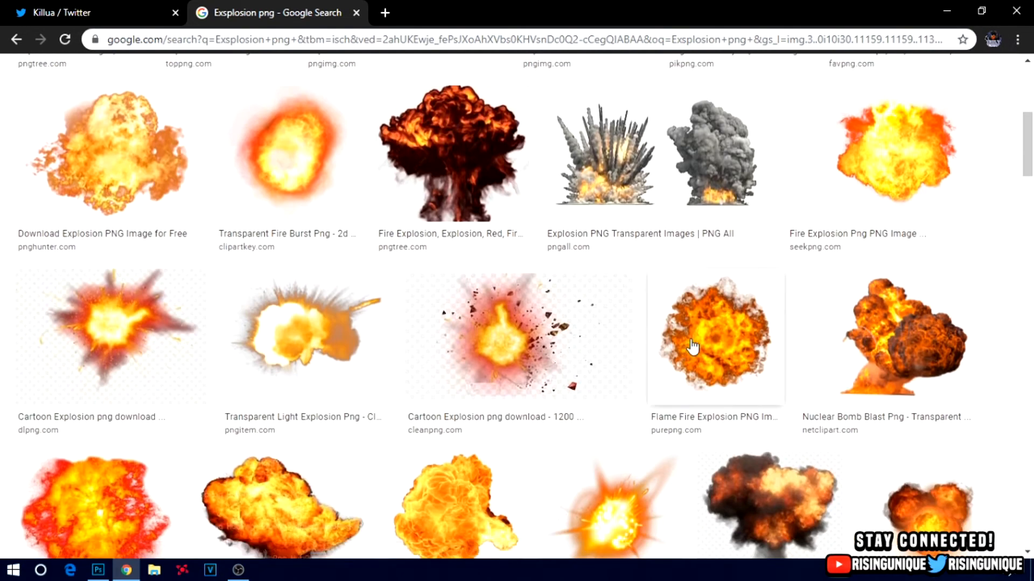
scroll(692, 347, "up", 7)
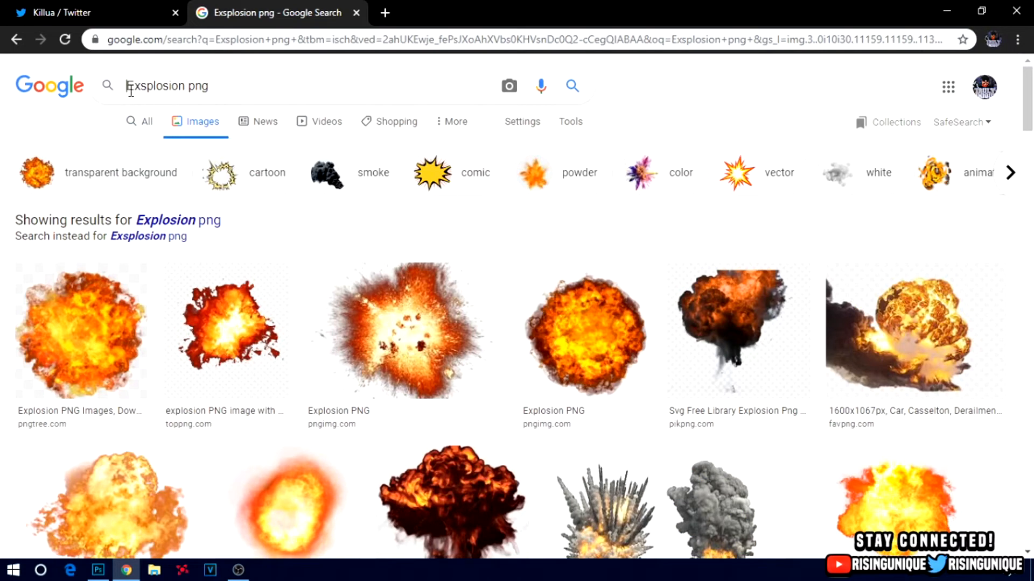
Search for "Abstract Exsplosion png", preview the blue geometric explosion with its related images, and look through the remaining results
type("Abstract")
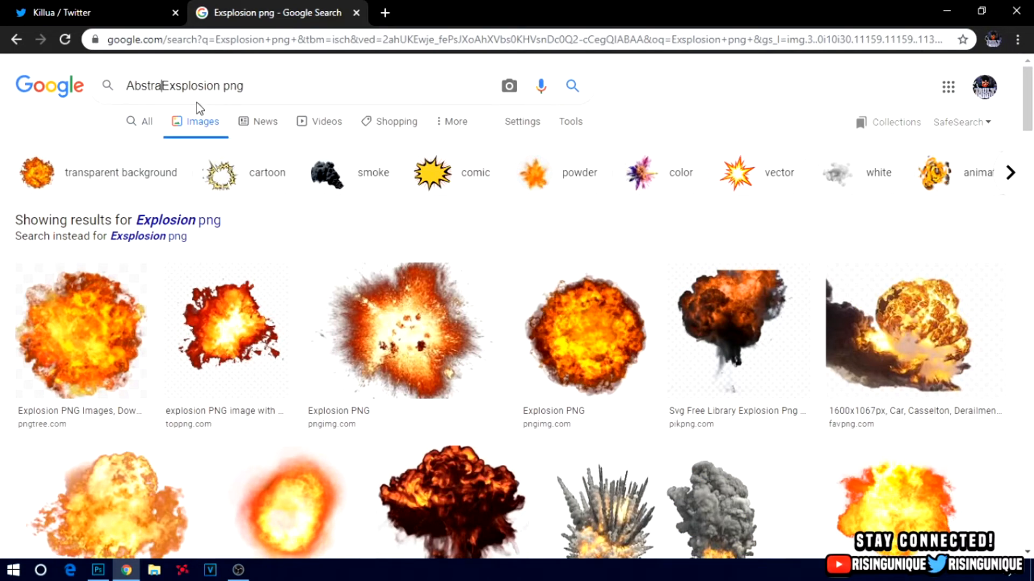
key("Return")
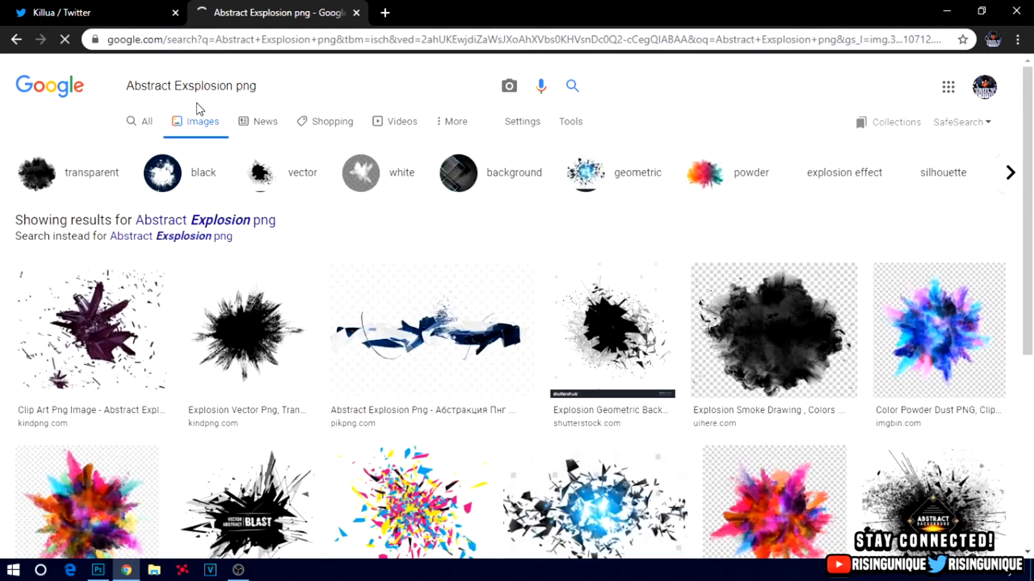
scroll(854, 362, "down", 3)
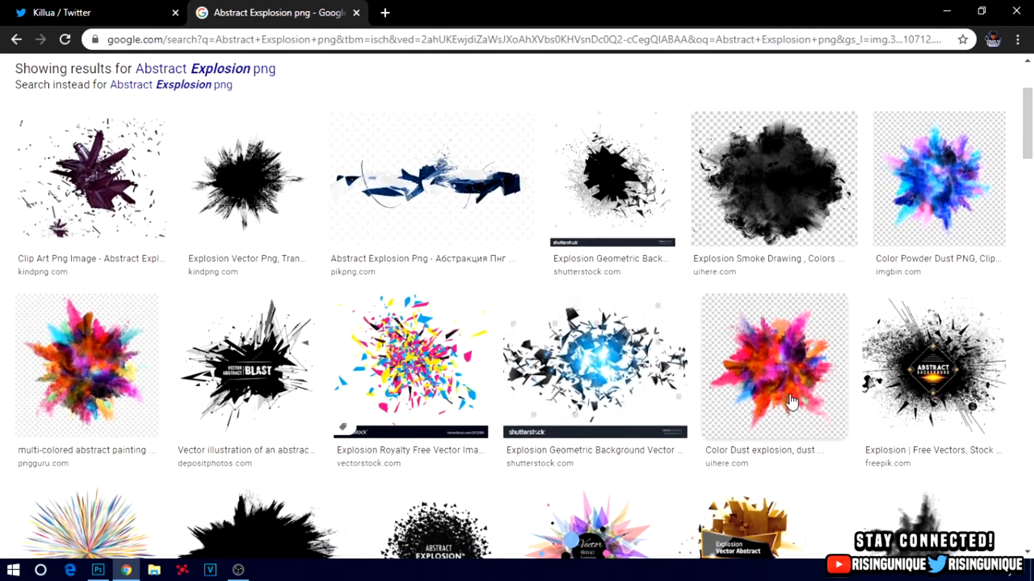
left_click(588, 377)
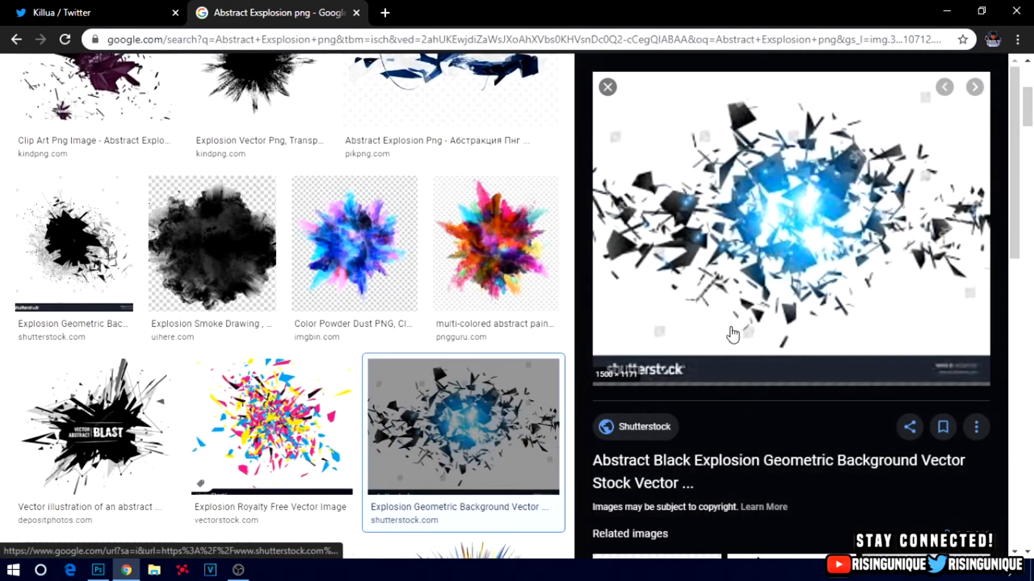
scroll(800, 384, "down", 10)
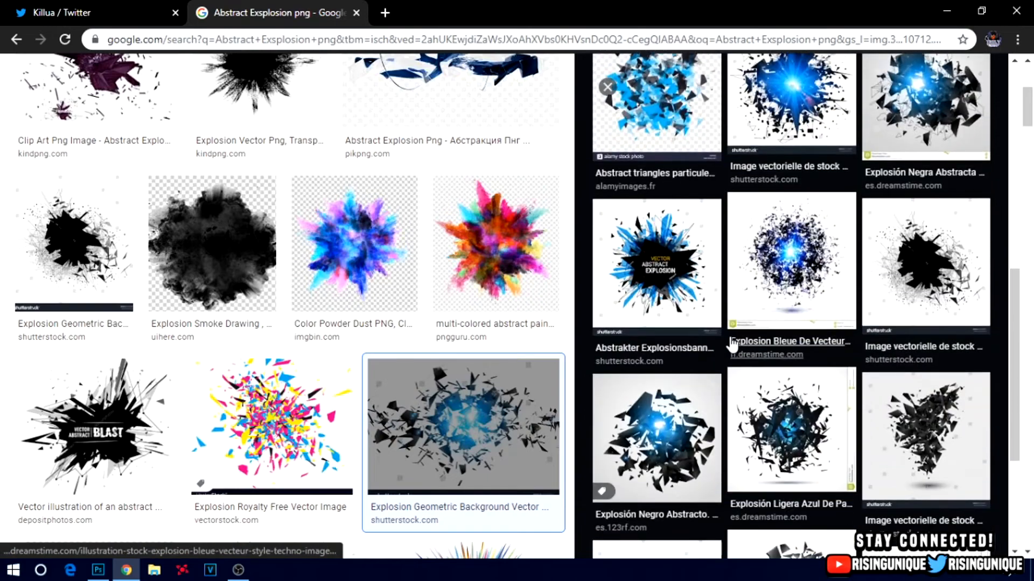
scroll(604, 95, "up", 5)
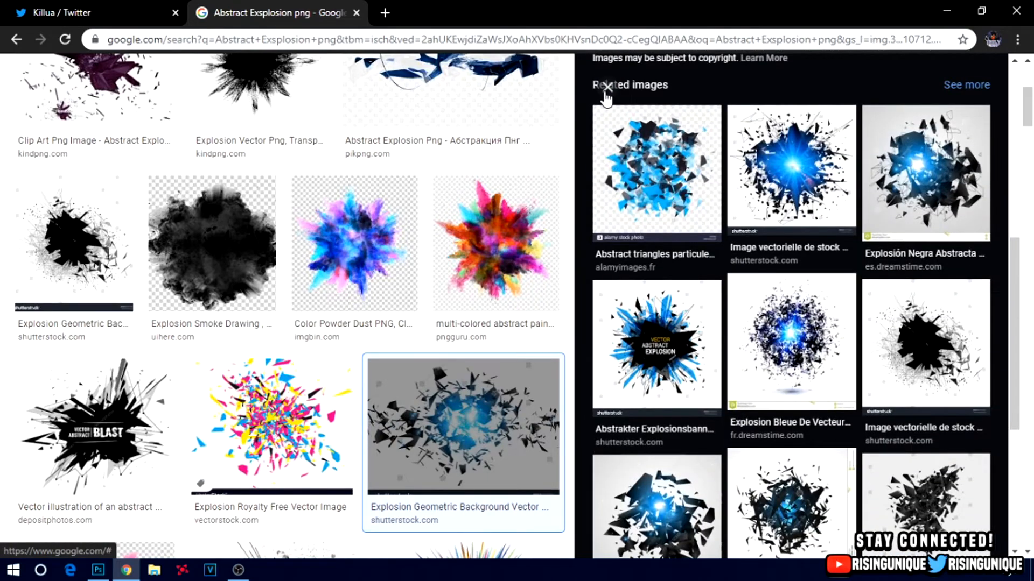
left_click(606, 88)
scroll(700, 215, "down", 10)
scroll(699, 350, "down", 3)
scroll(692, 362, "down", 6)
scroll(662, 399, "up", 3)
scroll(650, 415, "up", 15)
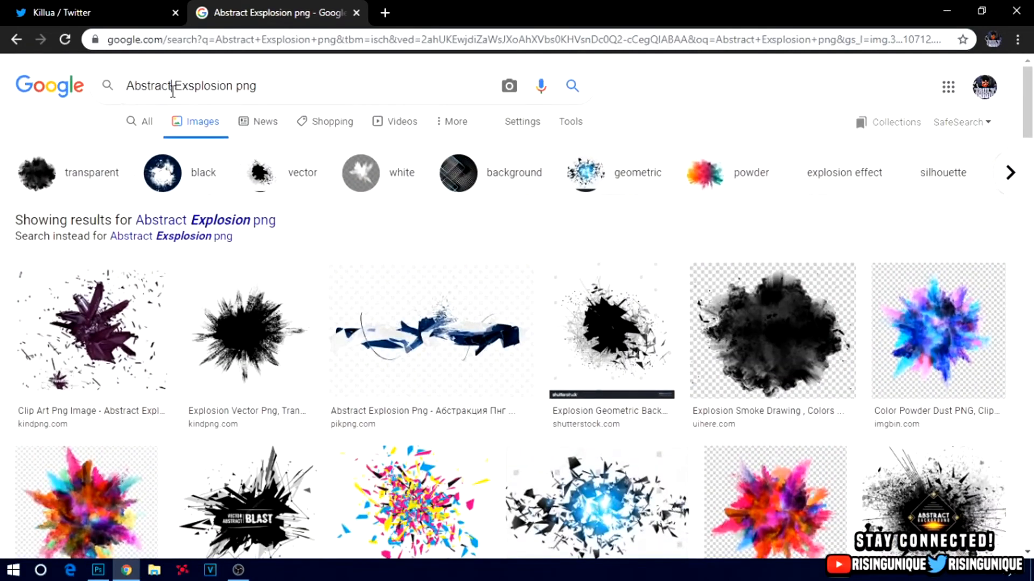
Search for "Abstract Shockwave Exsplosion png" images and preview the blue cosmic shockwave result together with its related images
left_click(172, 89)
type("Shockw")
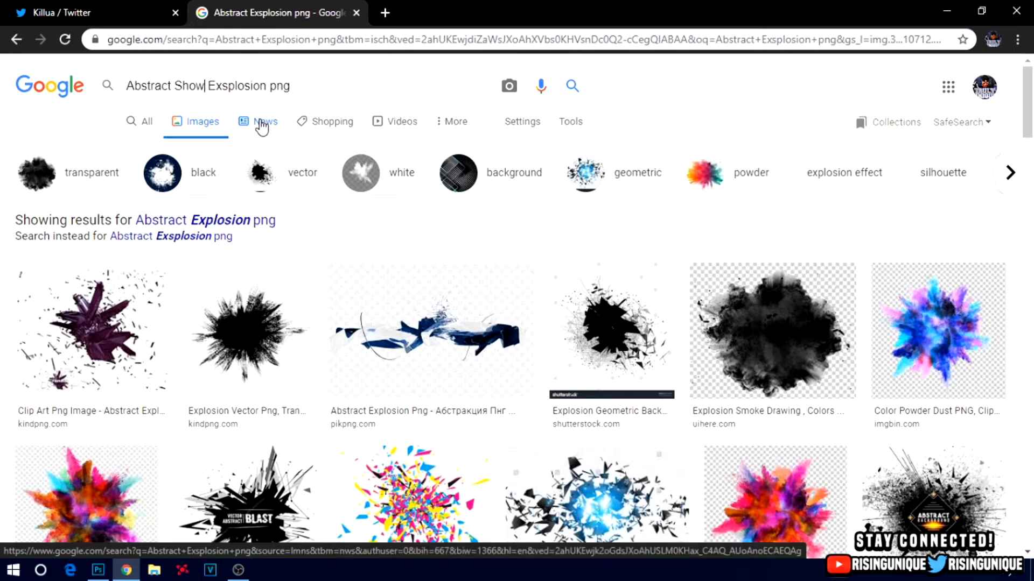
type("av")
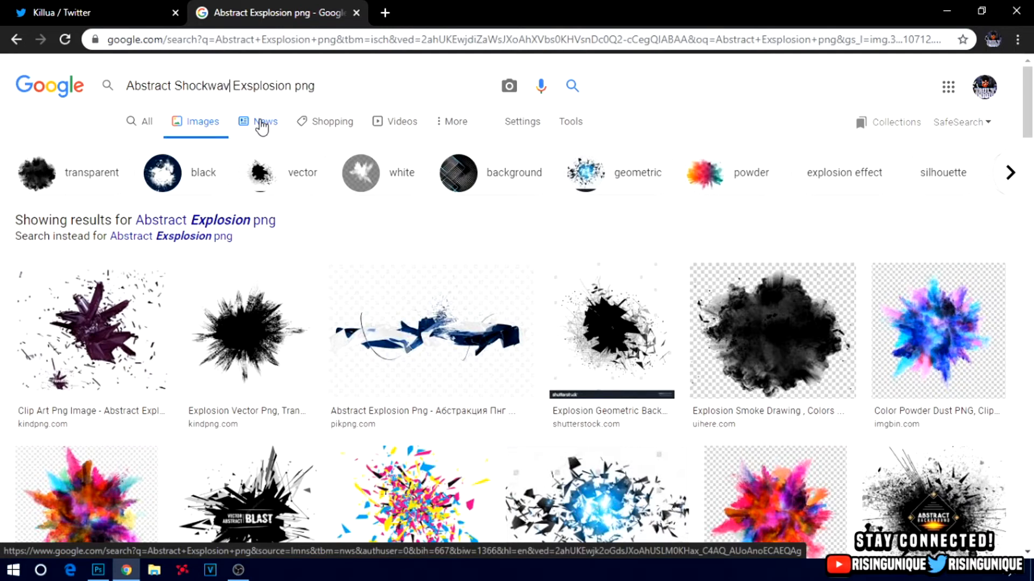
type("e")
key("Return")
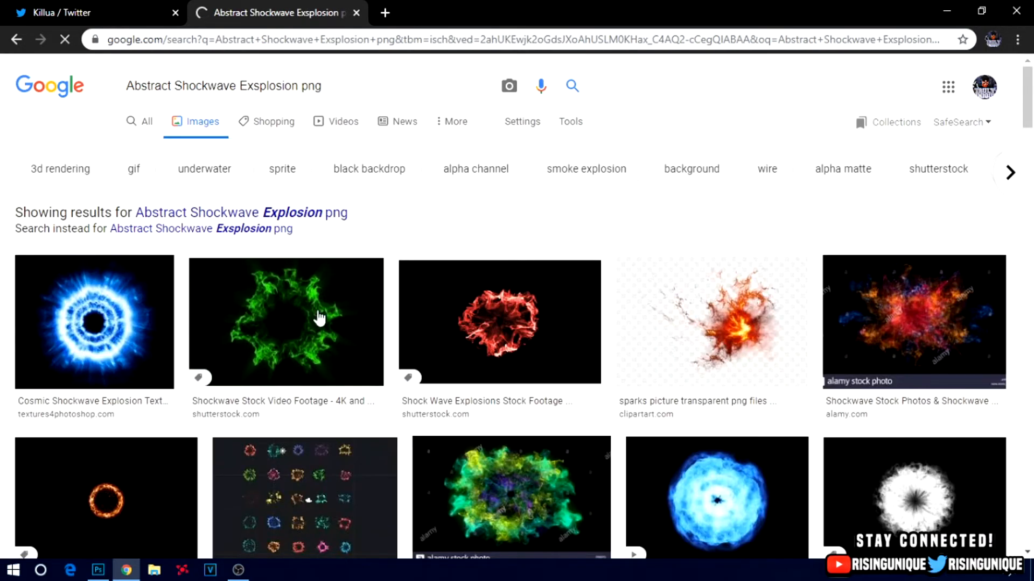
scroll(320, 318, "down", 3)
left_click(105, 186)
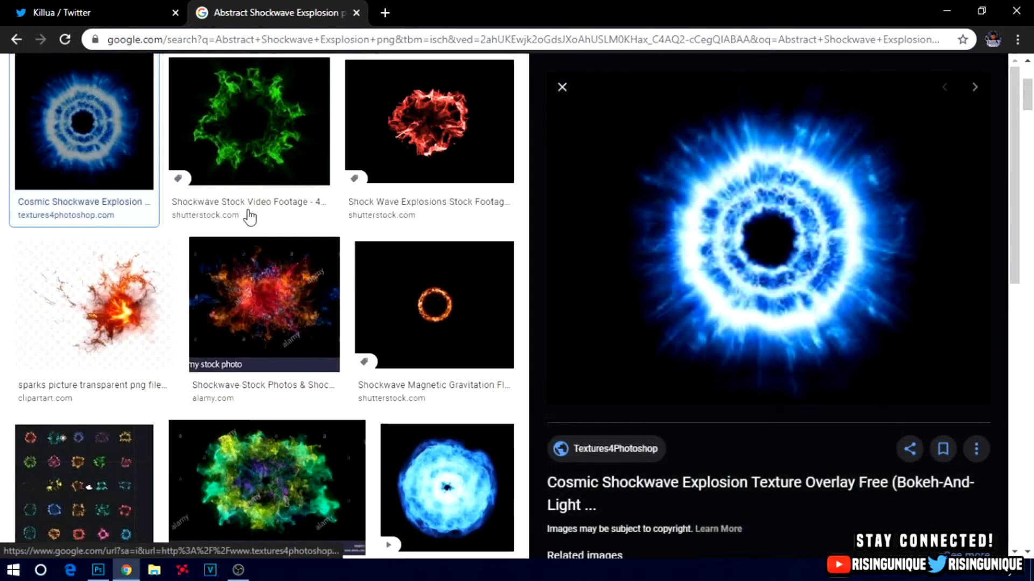
scroll(829, 267, "down", 7)
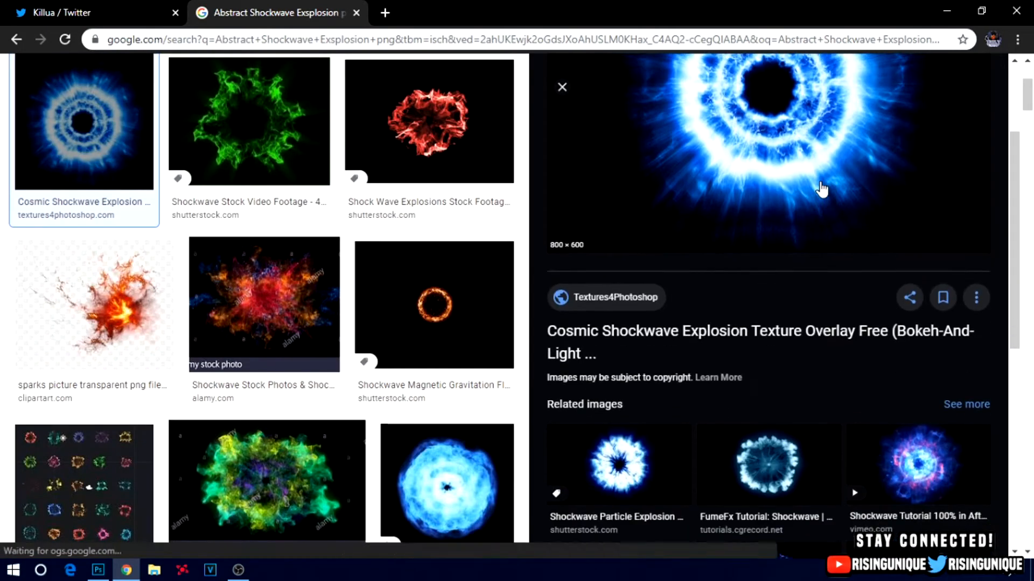
scroll(806, 372, "down", 4)
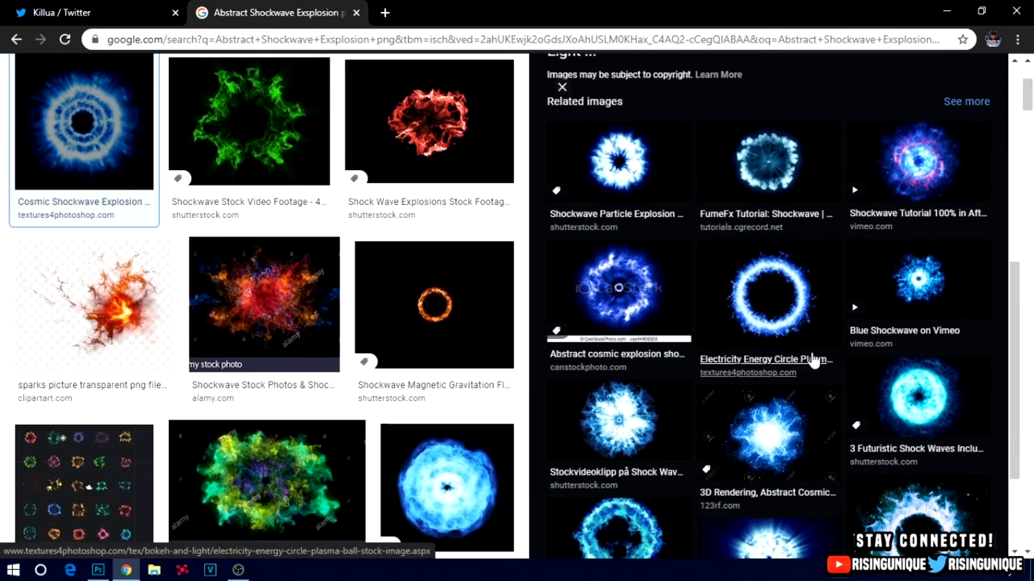
scroll(821, 411, "down", 2)
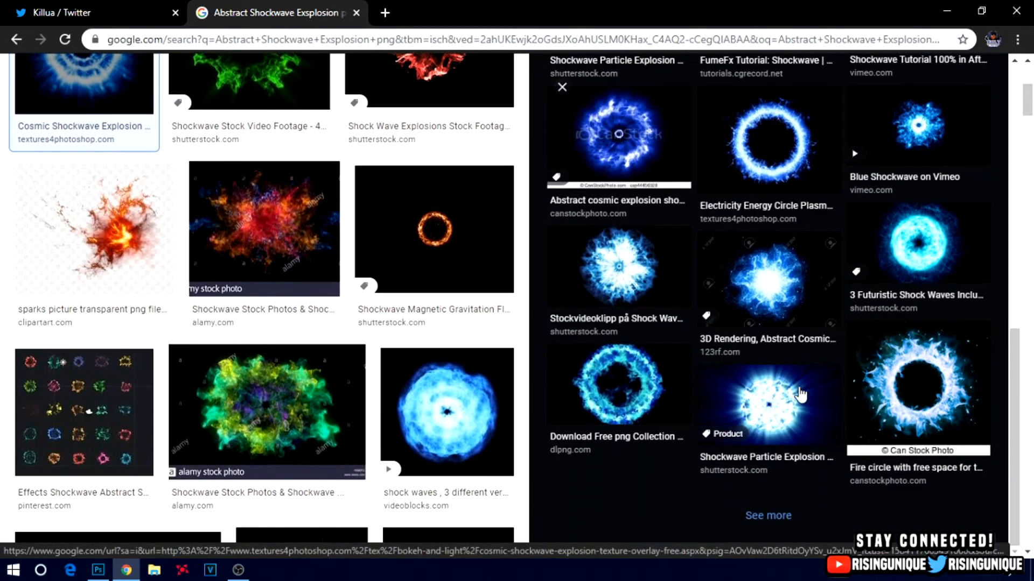
scroll(786, 370, "up", 10)
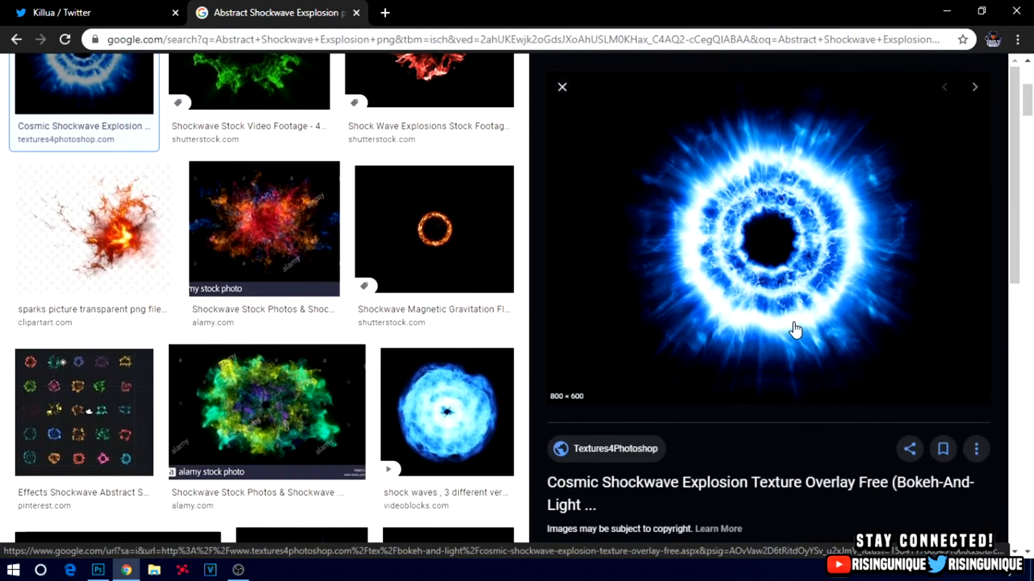
Preview the orange sparks explosion and one of its related explosion images, look through the suggestions and close the preview
left_click(100, 215)
scroll(774, 307, "down", 4)
scroll(778, 318, "down", 7)
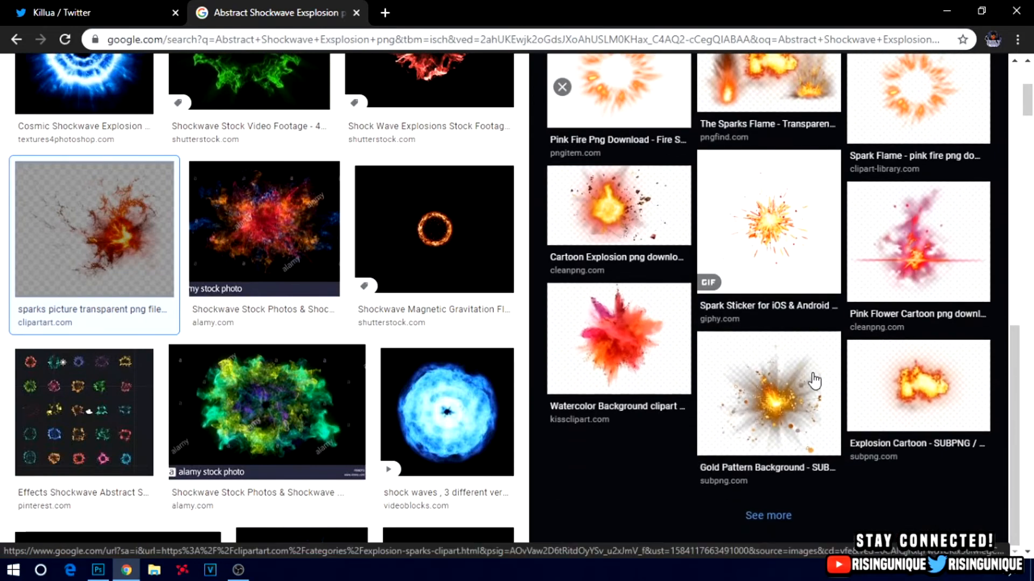
left_click(621, 233)
scroll(750, 279, "down", 10)
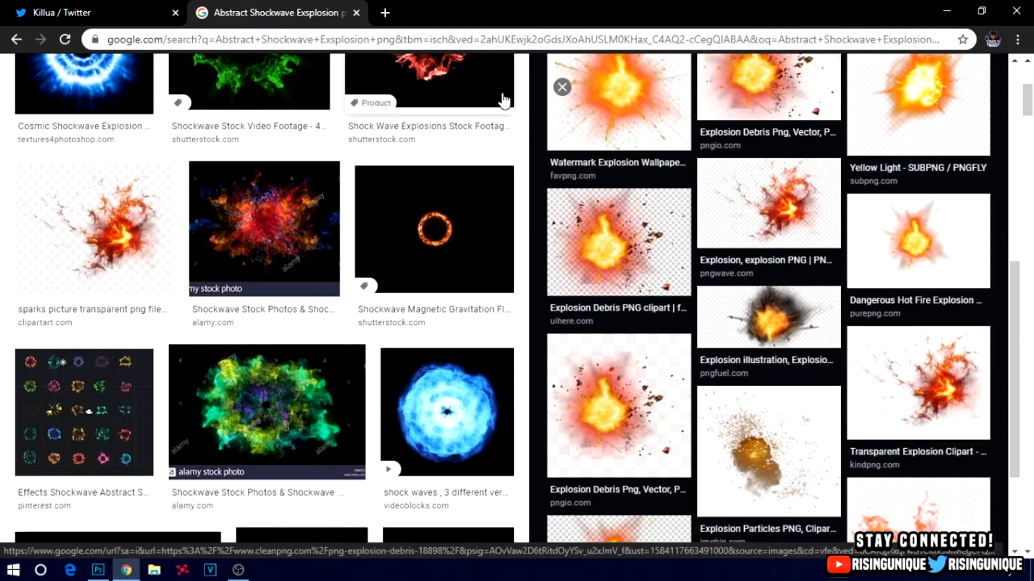
left_click(562, 86)
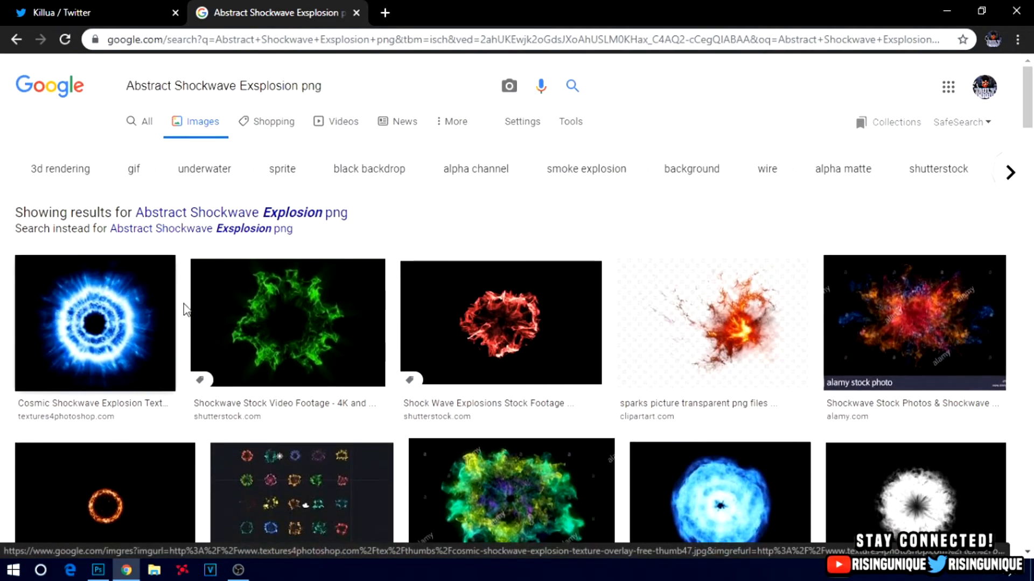
Open the VIDEO COPILOT shockwave related to the green shockwave result, copy the image and paste it into the Photoshop thumbnail
left_click(253, 312)
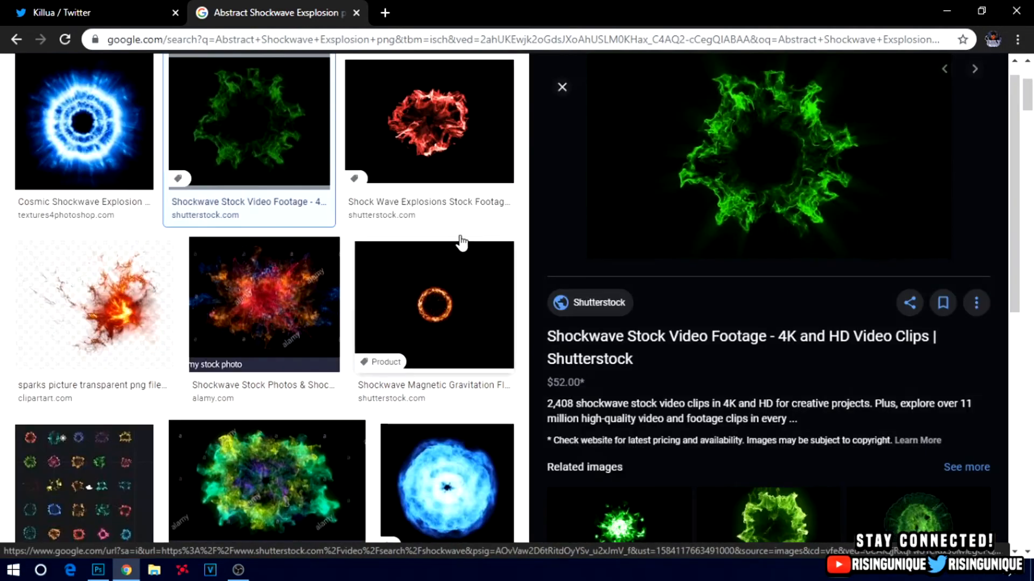
scroll(783, 180, "down", 3)
left_click(786, 387)
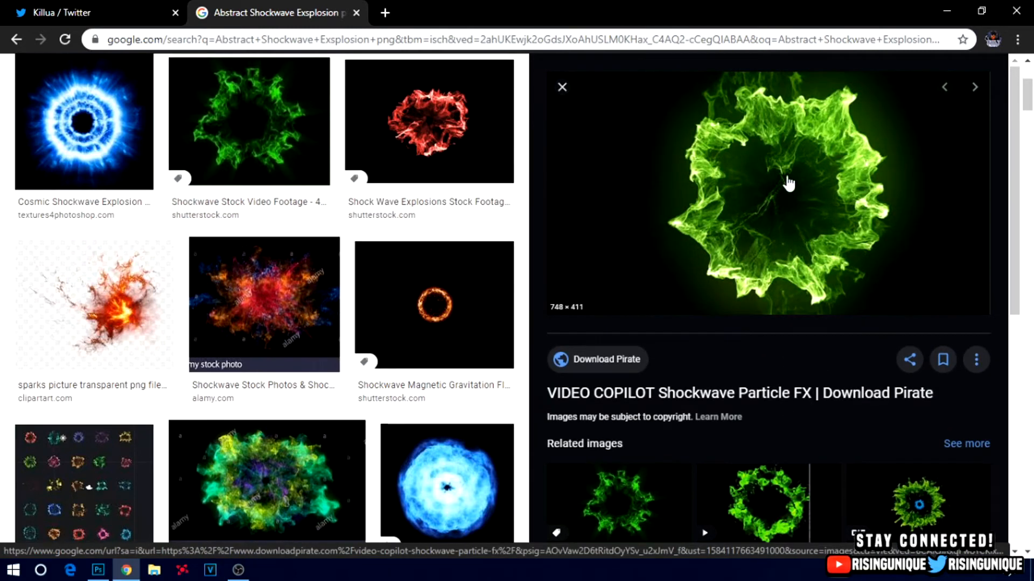
right_click(810, 208)
left_click(859, 350)
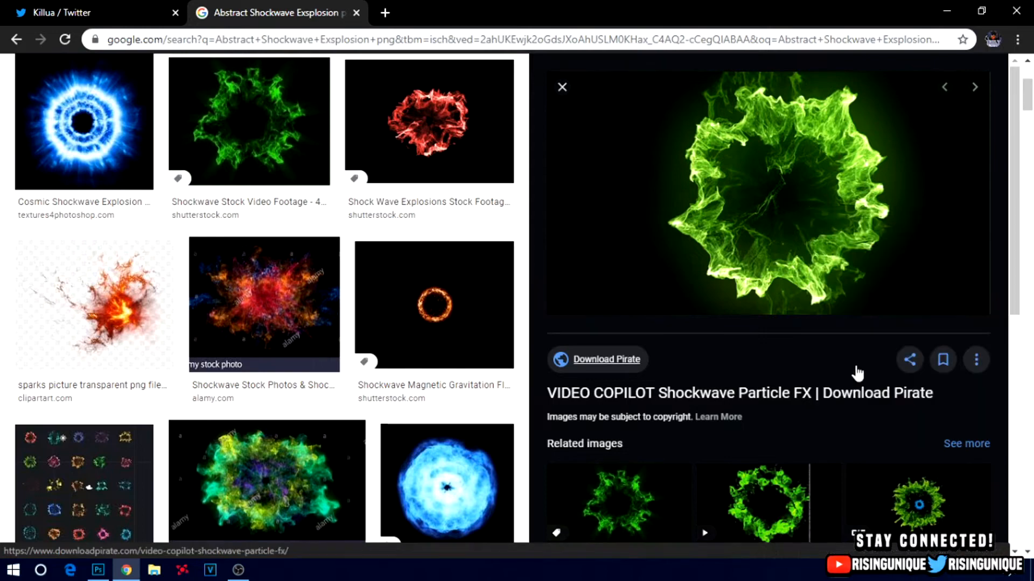
left_click(98, 570)
key("ctrl+v")
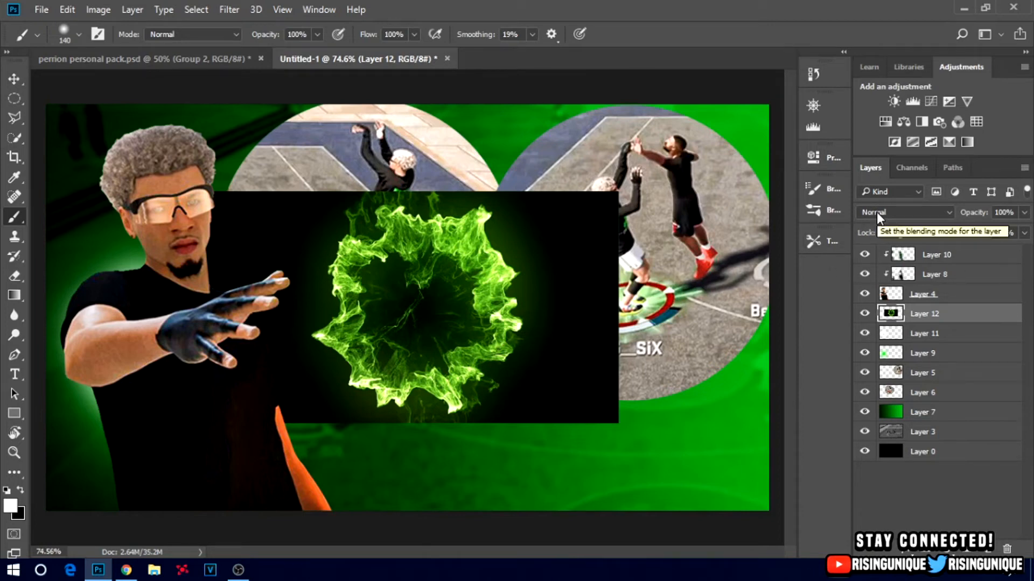
Try Linear Dodge (Add) on the pasted shockwave layer, set its blending mode to Screen, and erase its visible outer edges
left_click(876, 213)
left_click(922, 341)
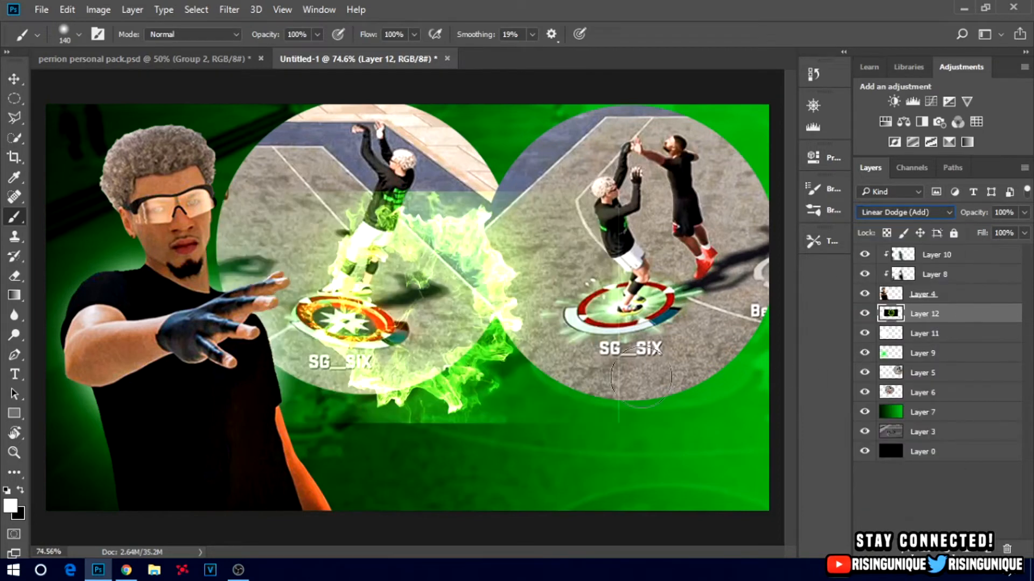
left_click(896, 213)
left_click(902, 318)
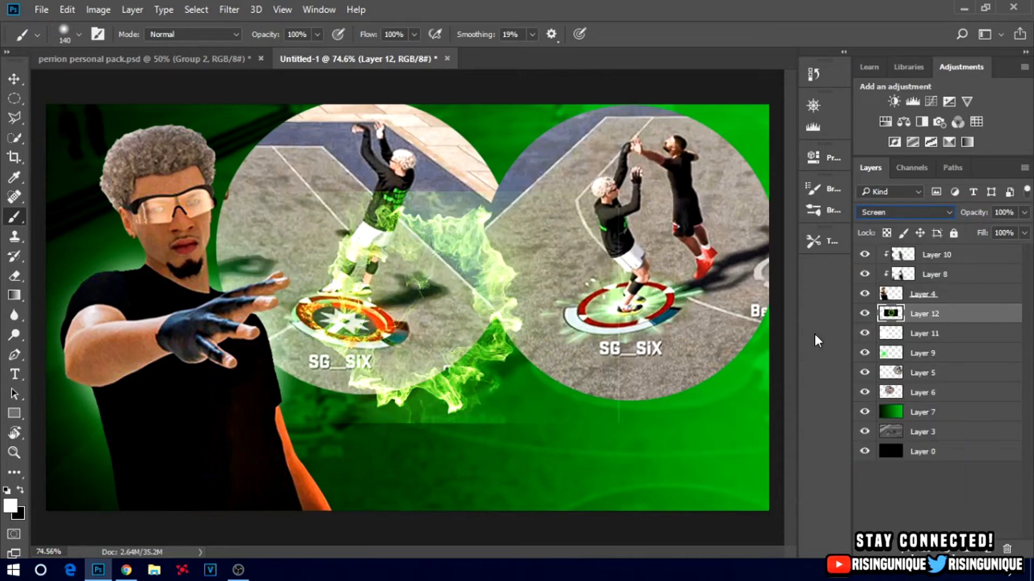
left_click_drag(623, 183, 630, 418)
key("ctrl+z")
key("e")
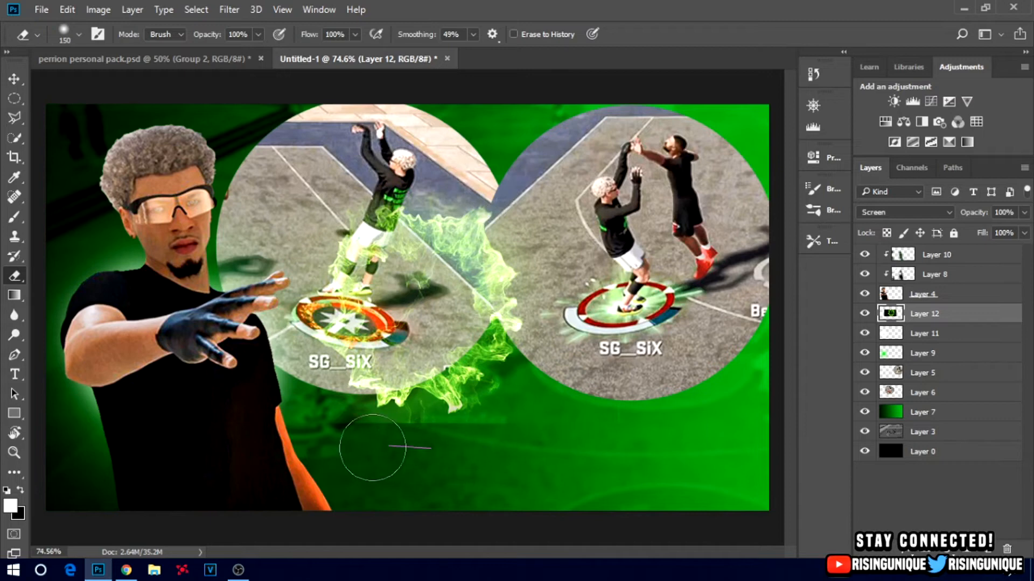
Move the green shockwave behind the player cutout and scale it up to about 122%
key("v")
left_click_drag(475, 389, 178, 395)
key("ctrl+t")
left_click_drag(373, 240, 409, 222)
mouse_move(358, 285)
left_mouse_down()
mouse_move(343, 288)
mouse_move(354, 290)
left_mouse_up()
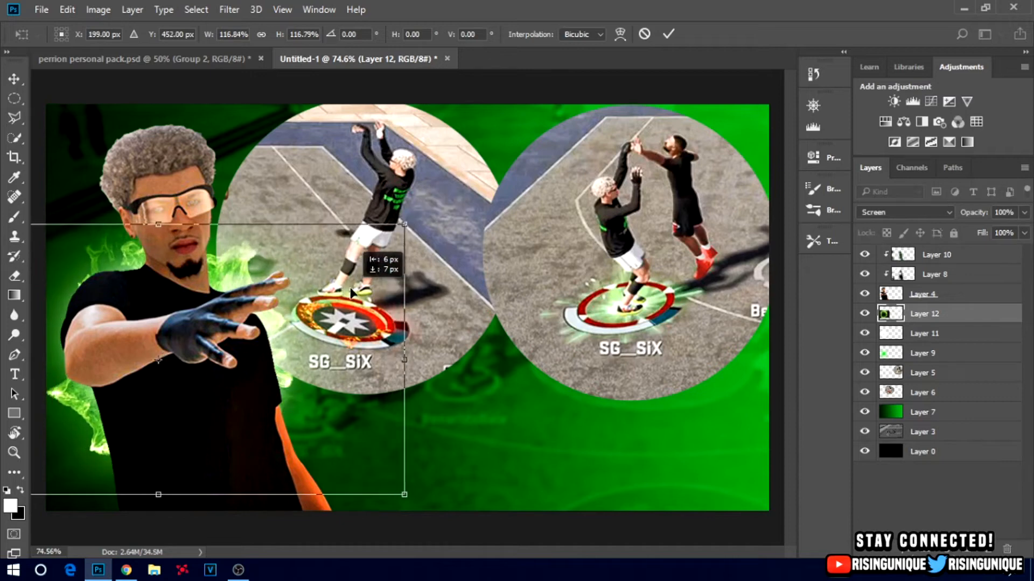
left_click_drag(400, 227, 414, 220)
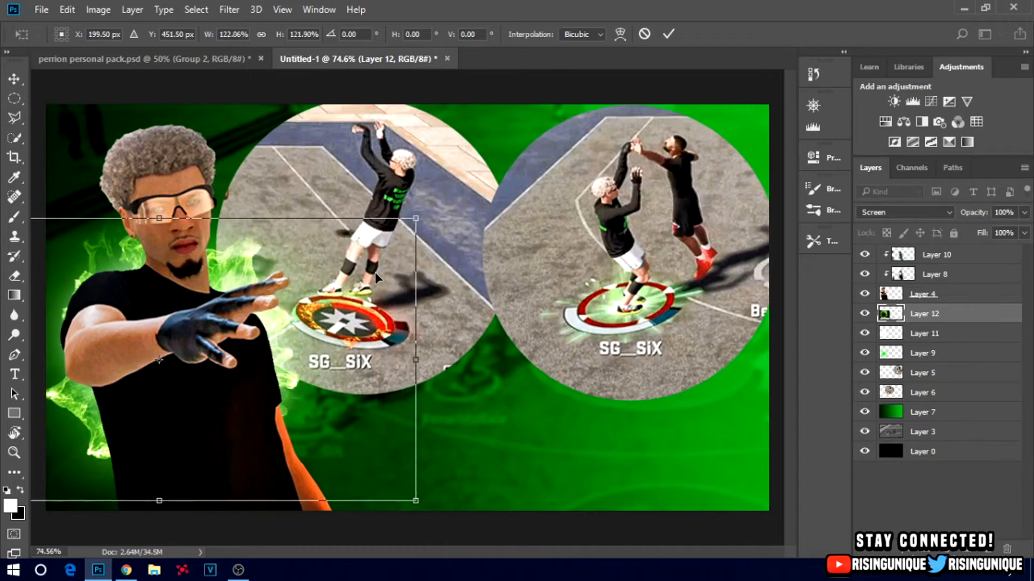
key("Return")
Colorize the shockwave layer with Hue/Saturation, using hue 123 and saturation 100
key("ctrl+u")
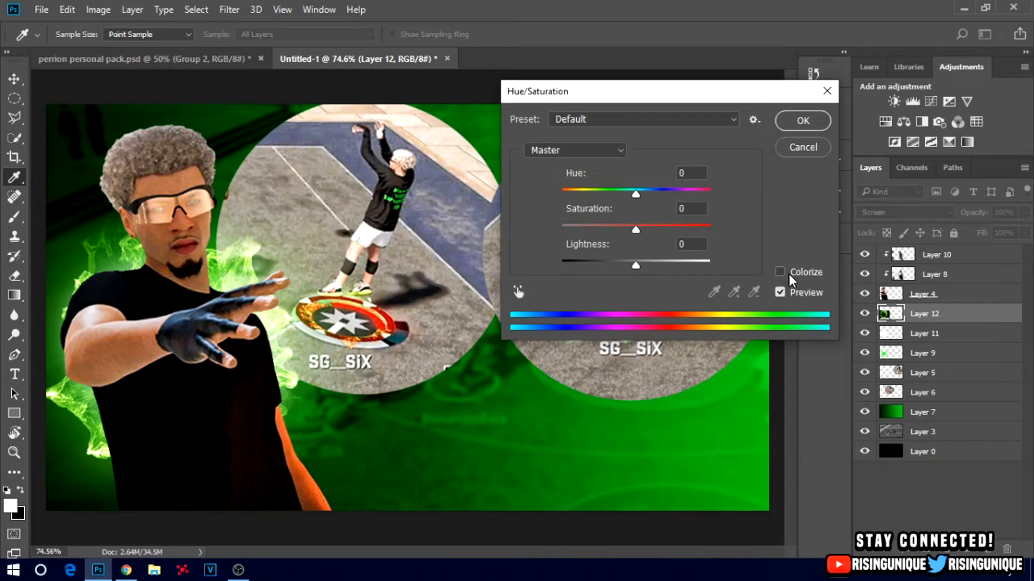
left_click(780, 272)
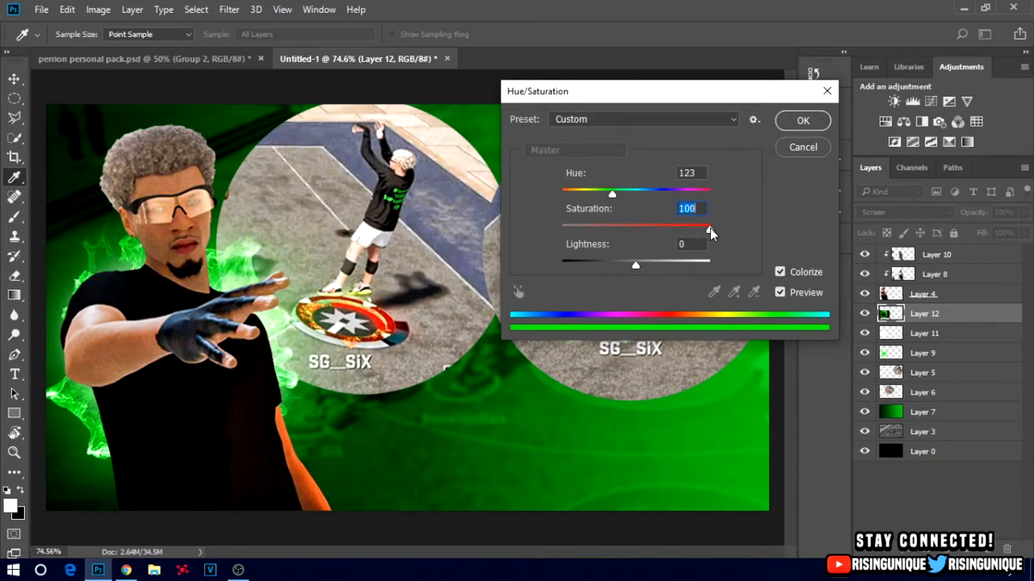
left_click(805, 129)
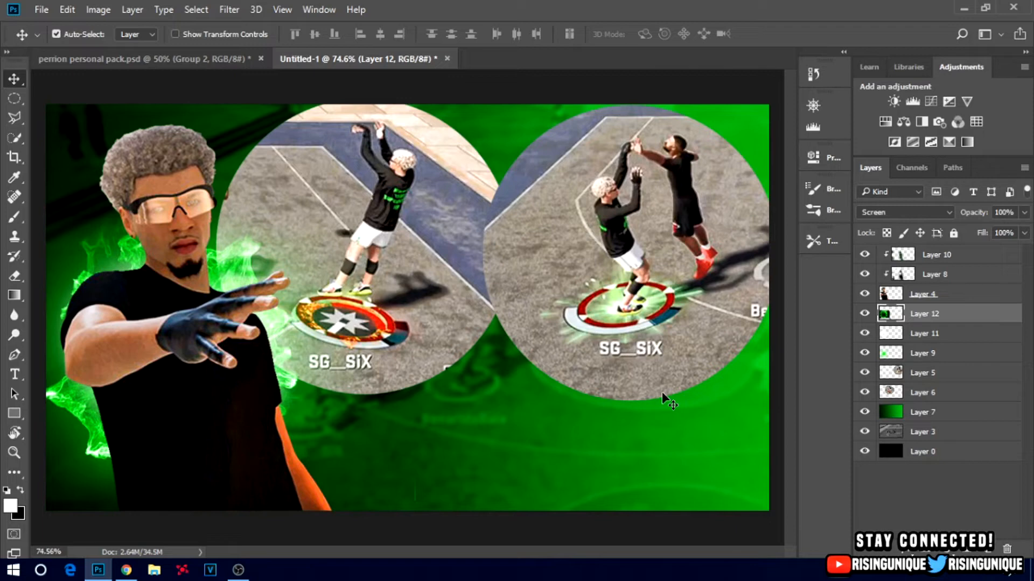
Duplicate the shockwave, move the copy down to the player's shirt hem, place it above all layers and erase its excess edge
key("ctrl+j")
left_click_drag(188, 321, 137, 514)
left_click_drag(989, 322, 980, 249)
key("e")
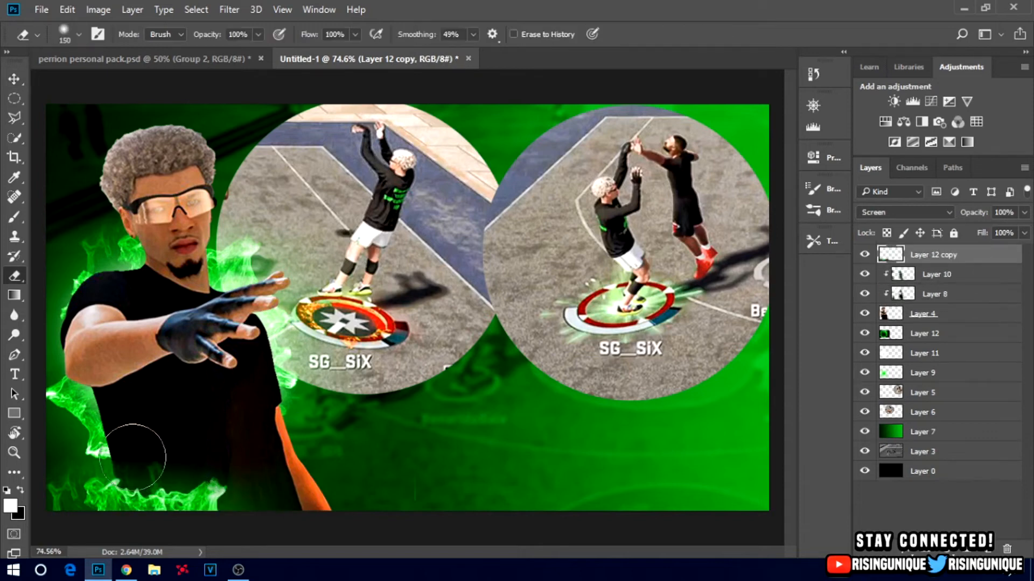
mouse_move(103, 465)
left_mouse_down()
mouse_move(51, 472)
mouse_move(58, 494)
mouse_move(91, 505)
mouse_move(104, 504)
mouse_move(118, 478)
left_mouse_up()
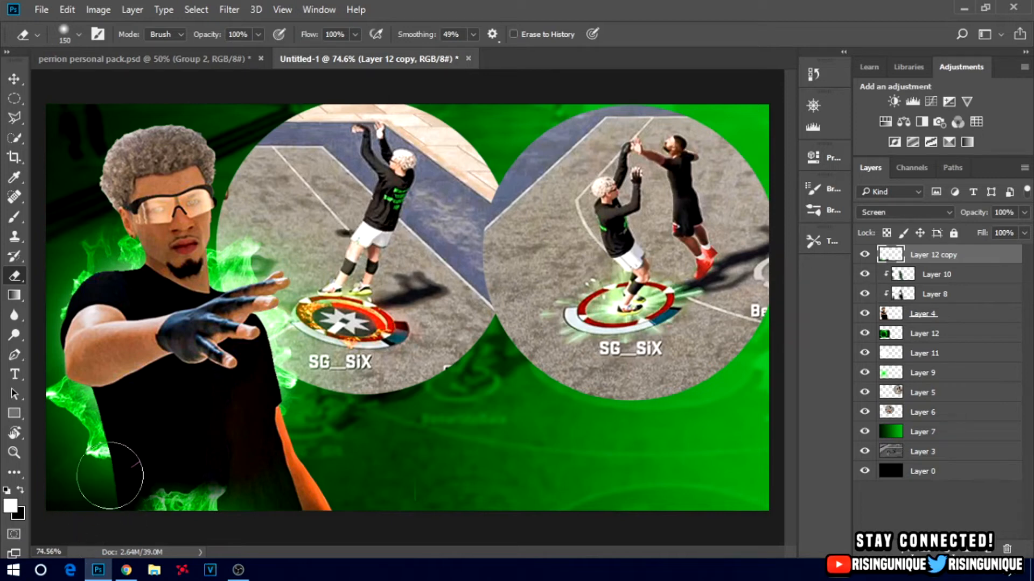
Reposition the shockwave copy along the bottom of the player's shirt, erase its excess and rotate it about -12.8 degrees
key("v")
mouse_move(191, 501)
left_mouse_down()
mouse_move(325, 511)
mouse_move(323, 530)
left_mouse_up()
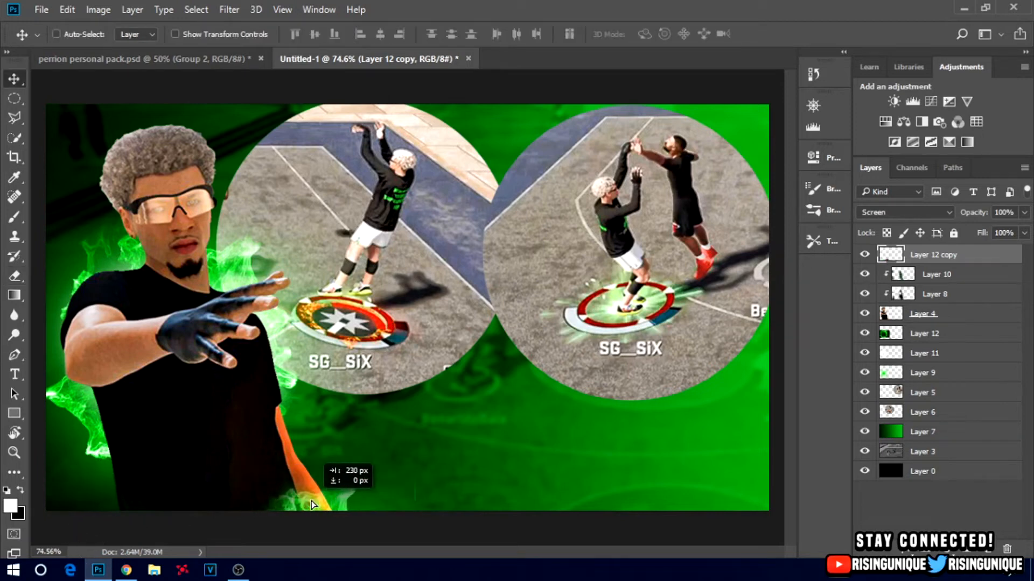
key("e")
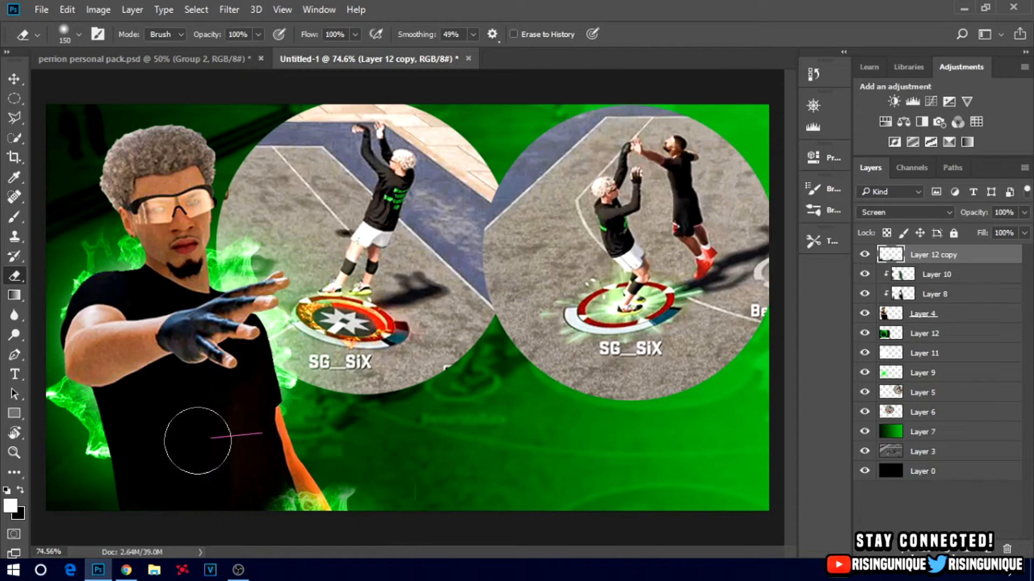
key("v")
key("ctrl+t")
mouse_move(411, 449)
left_mouse_down()
mouse_move(373, 425)
mouse_move(364, 394)
left_mouse_up()
mouse_move(330, 504)
left_mouse_down()
mouse_move(250, 534)
mouse_move(222, 517)
left_mouse_up()
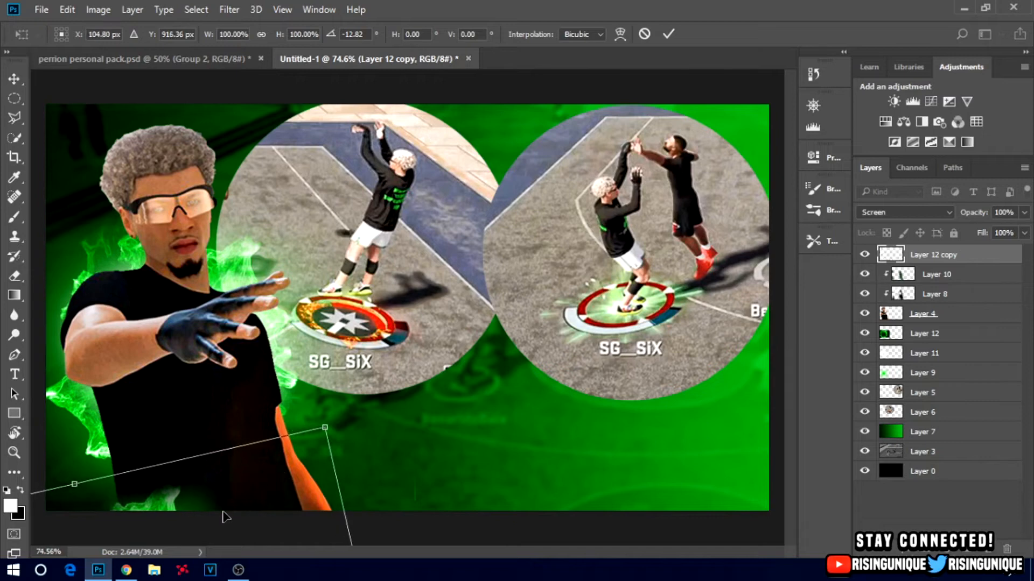
key("Return")
Select the original shockwave on Layer 12 and erase its leftover edges around the player's lower body
key("e")
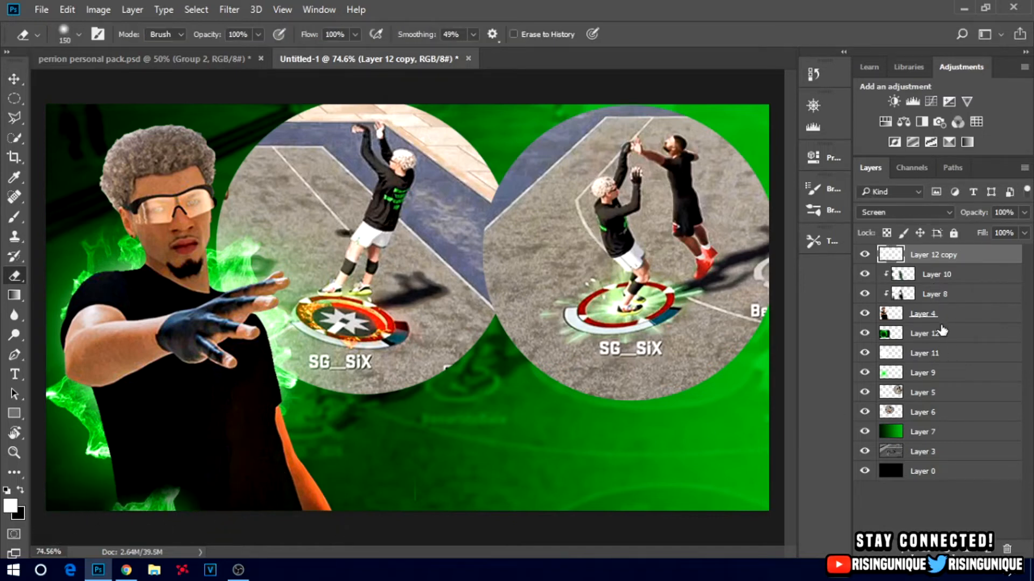
left_click(937, 333)
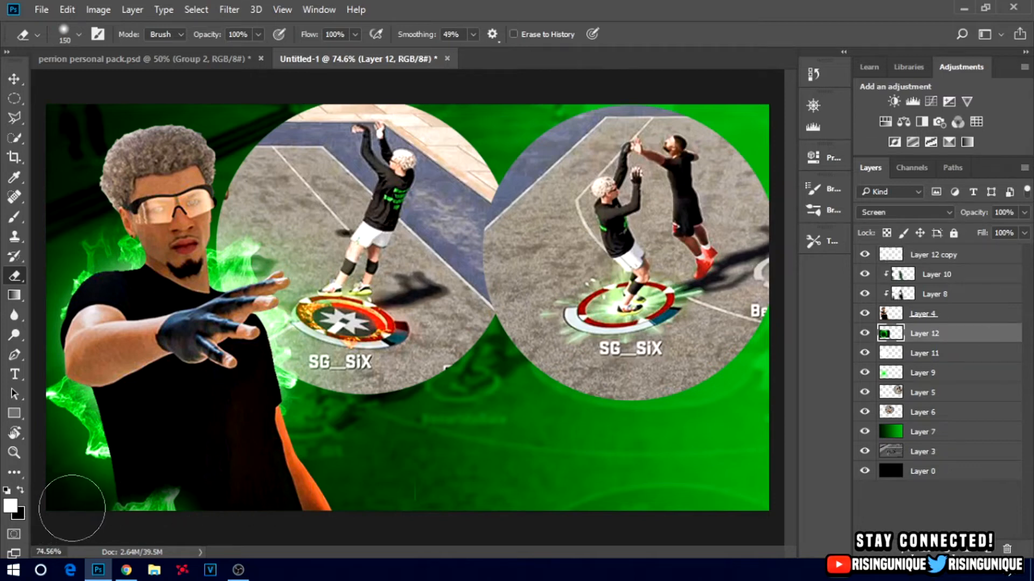
key("z")
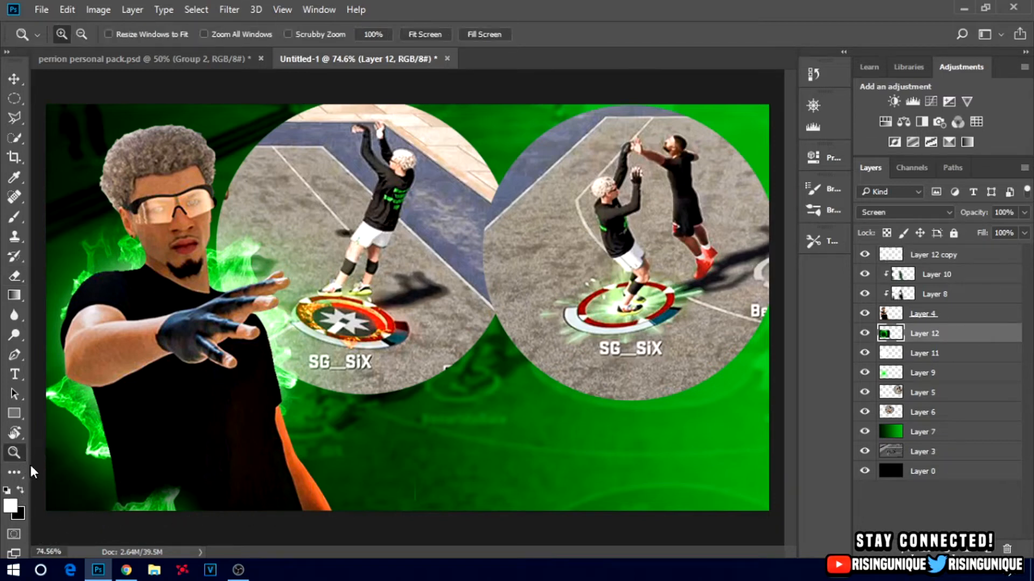
key("r")
key("e")
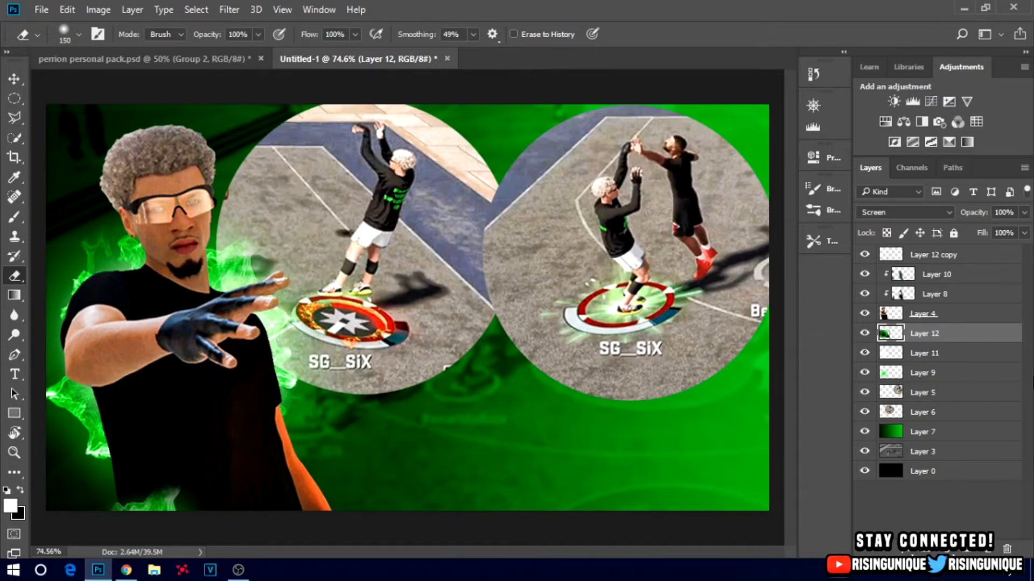
Select the shockwave copy layer and toggle its visibility off and on to compare the effect at the shirt hem
left_click(938, 358)
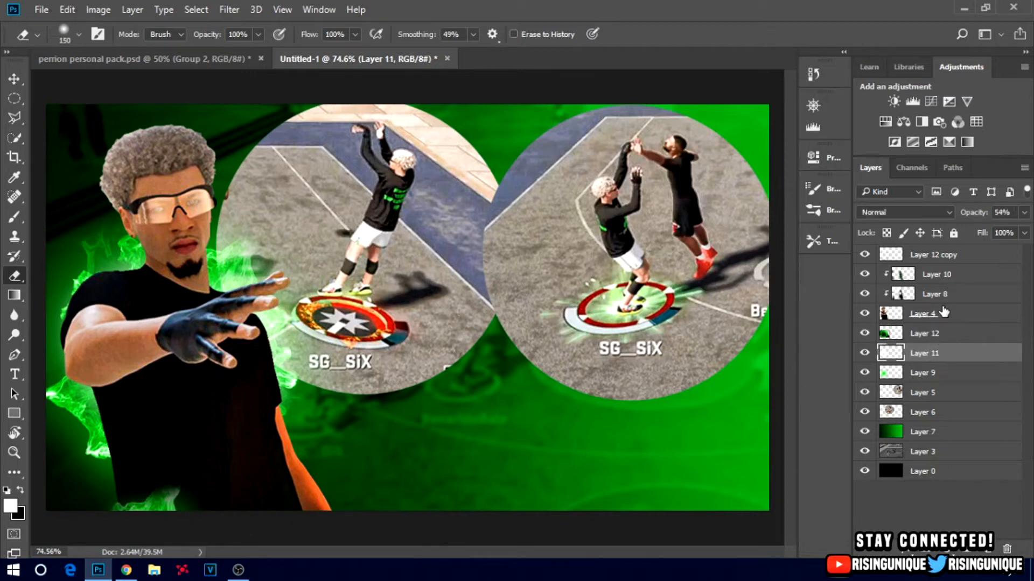
left_click(940, 261)
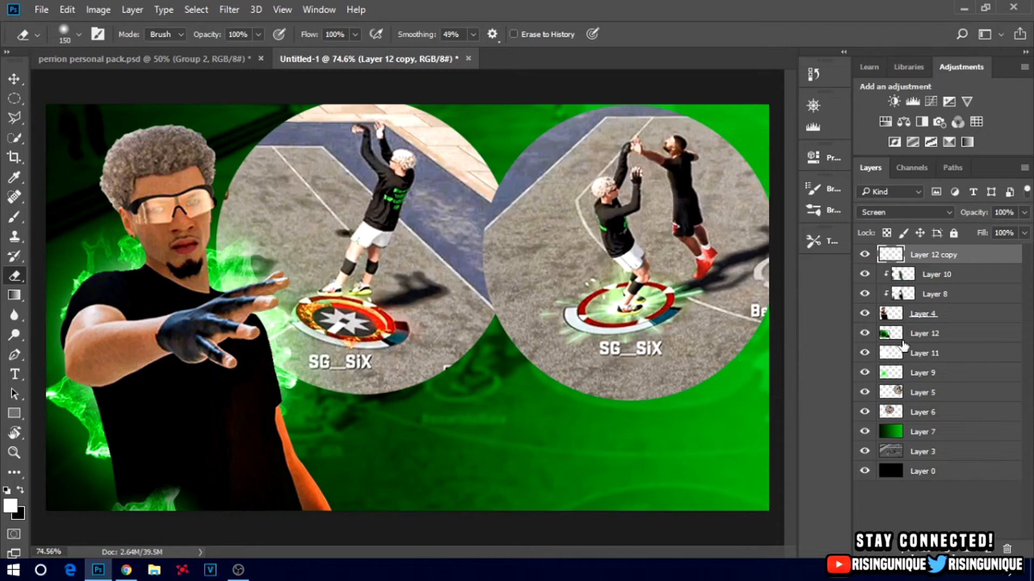
left_click(865, 256)
left_click(865, 256)
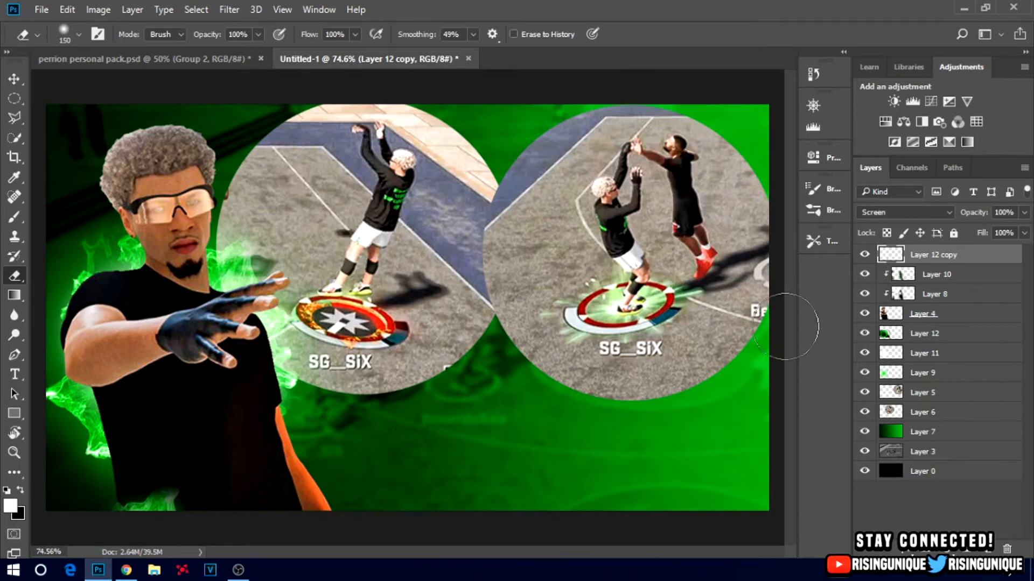
Select Layer 5, the circular court photo with the defended shot, and activate the Move tool
left_click(939, 397)
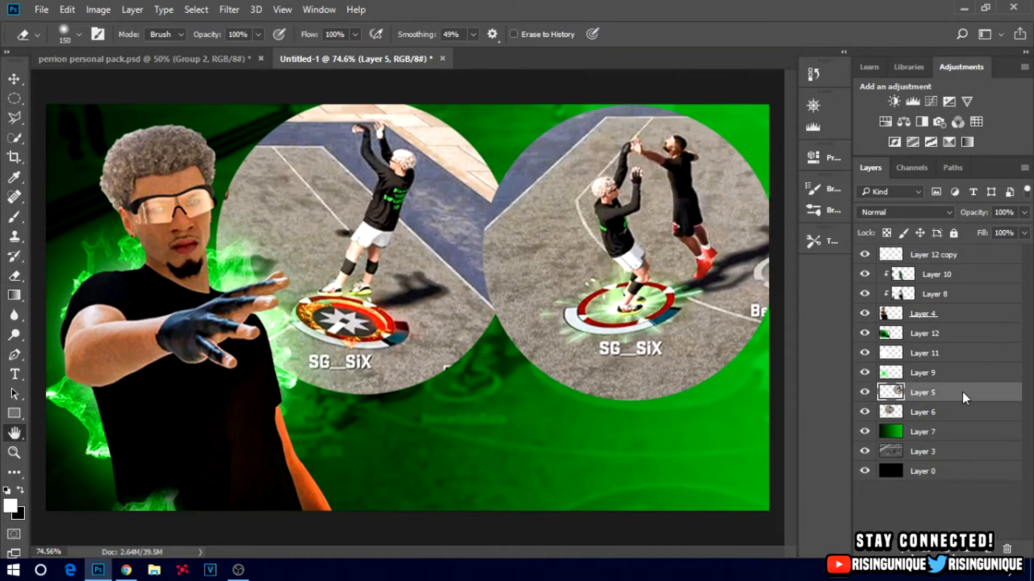
double_click(961, 392)
left_click_drag(693, 30, 672, 24)
left_click(881, 80)
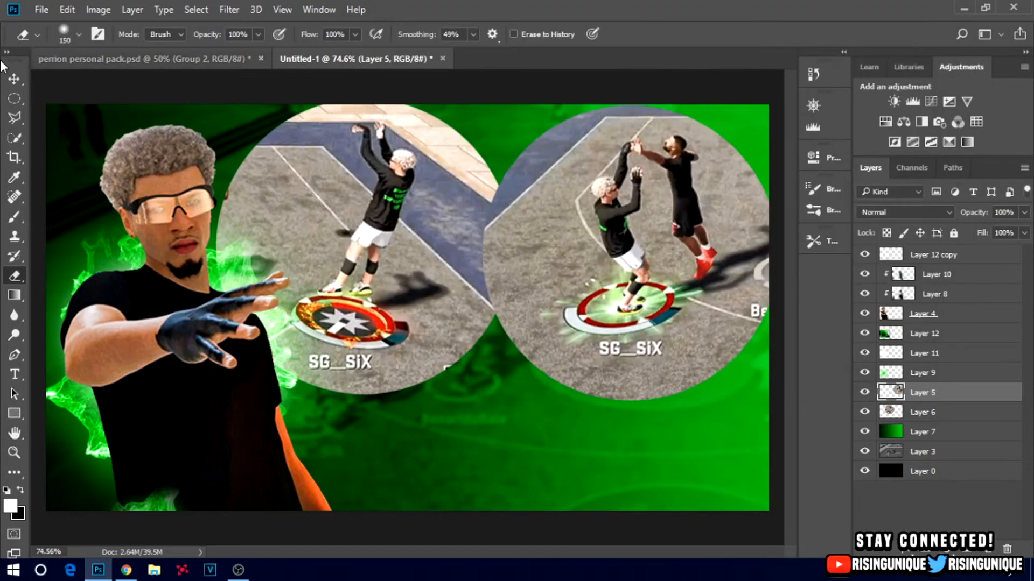
left_click(14, 80)
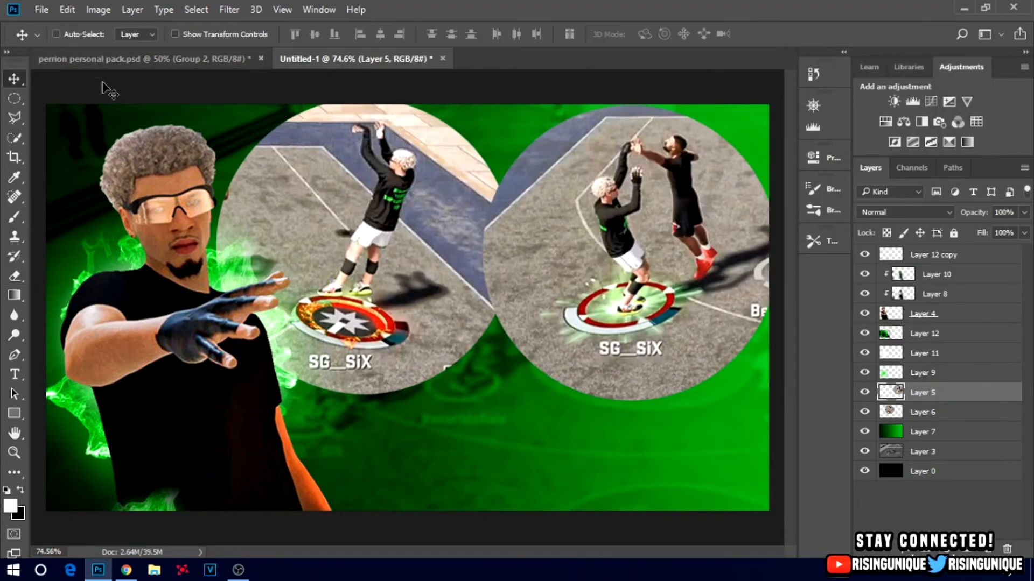
Switch to perrion personal pack.psd, make the SHOT METERS group visible and expand it
left_click(128, 60)
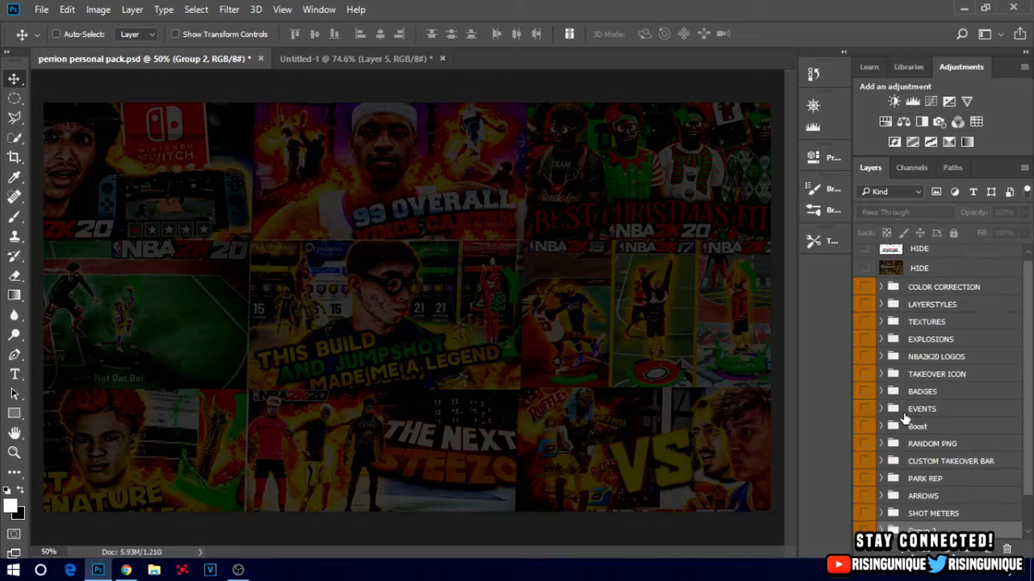
scroll(904, 431, "down", 2)
left_click(864, 475)
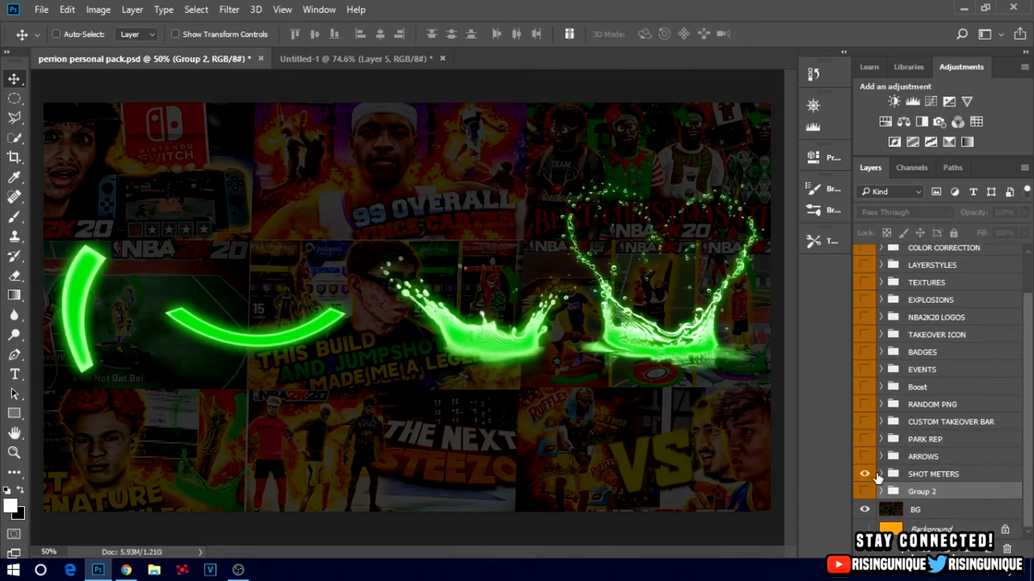
left_click(881, 474)
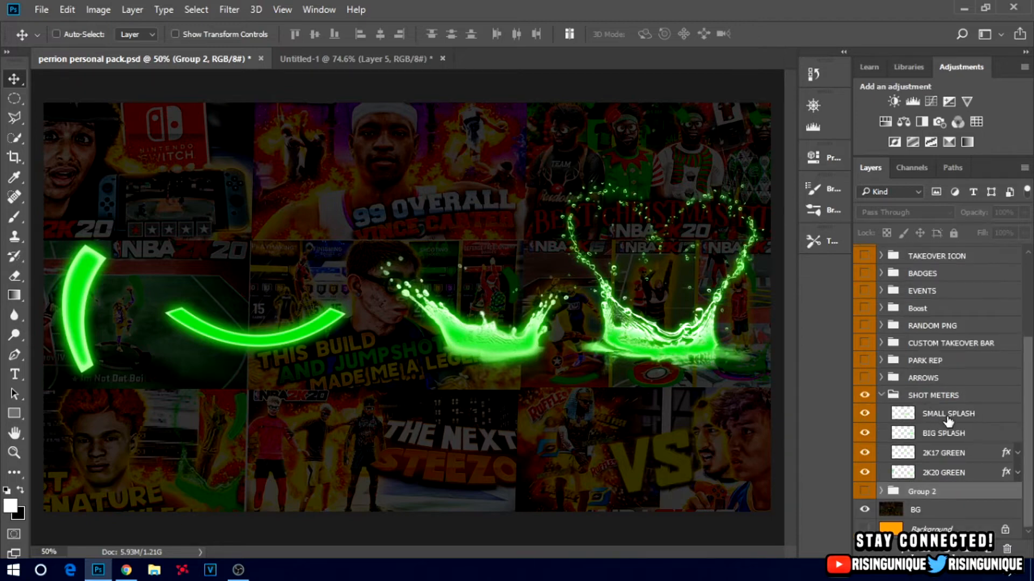
Copy the BIG SPLASH layer into the Untitled-1 thumbnail, directly above Layer 5
left_click(945, 433)
left_click_drag(691, 377, 542, 275)
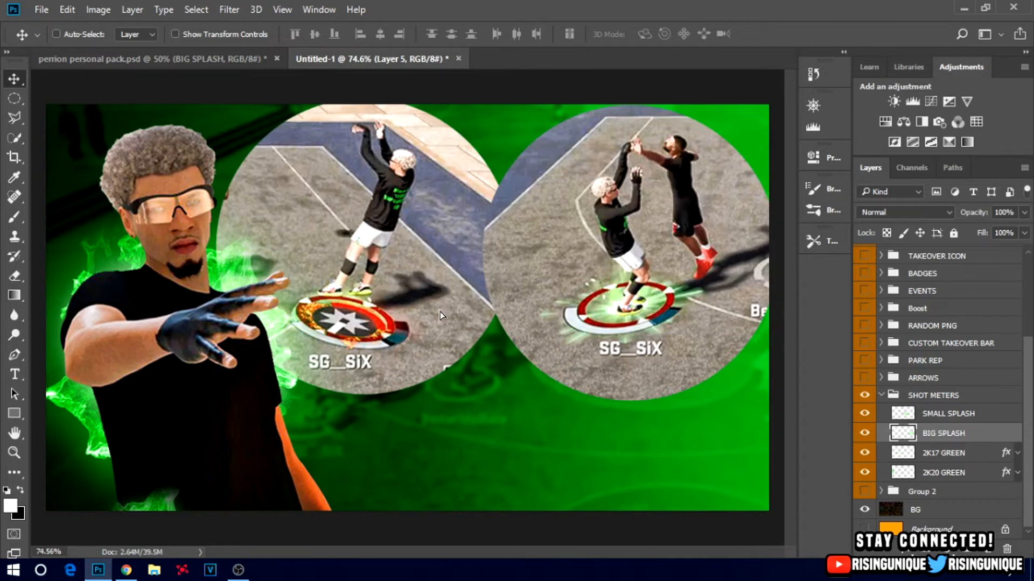
left_click_drag(724, 269, 721, 272)
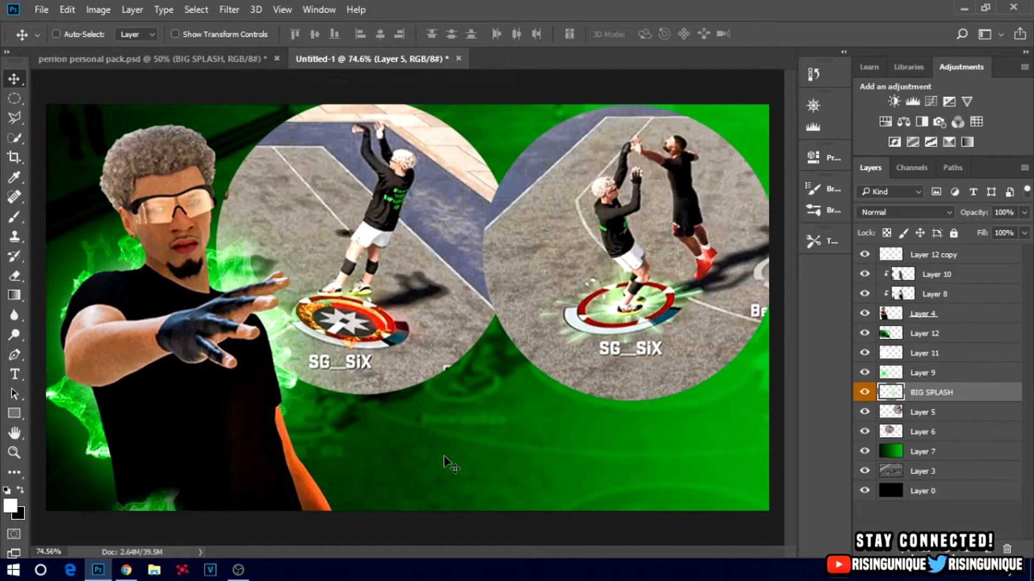
Scale the big splash to about 62%, rotate it about -13.7 degrees and place it around the defended shooter's feet
key("ctrl+t")
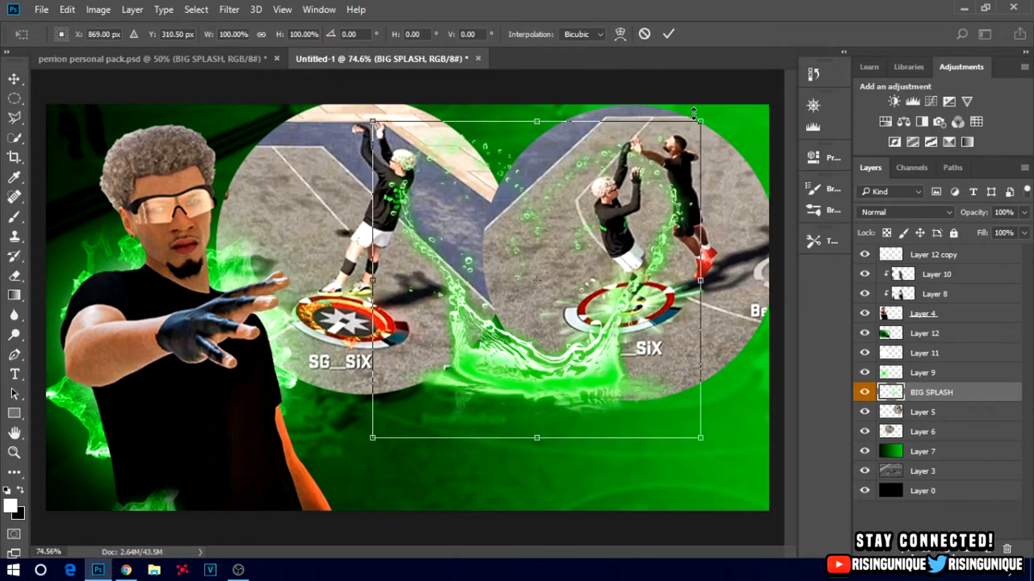
left_click_drag(699, 120, 658, 165)
left_click_drag(580, 303, 651, 276)
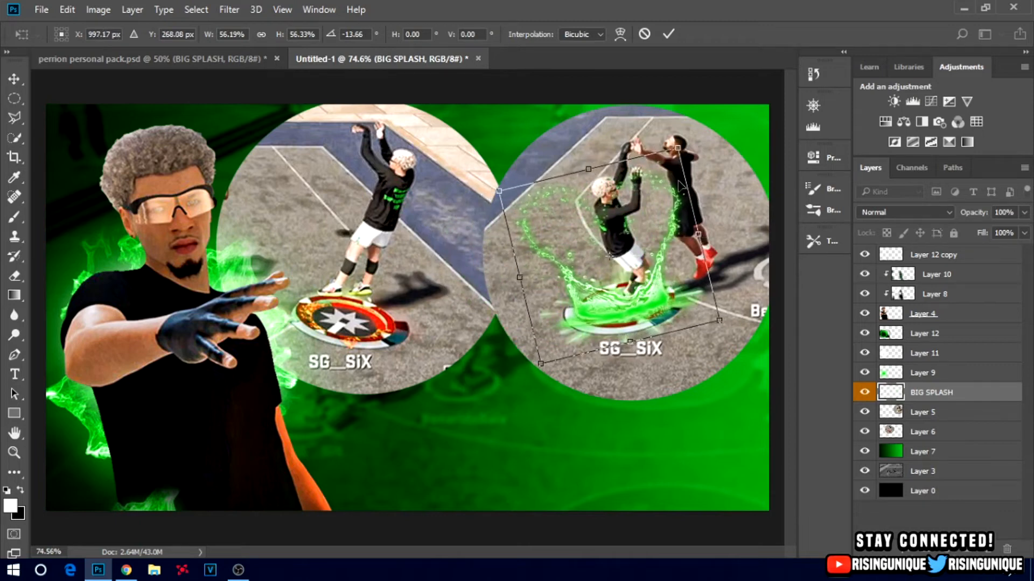
left_click_drag(678, 148, 684, 138)
Warp the big splash so its base curves around the court ring under the defended shooter
right_click(679, 219)
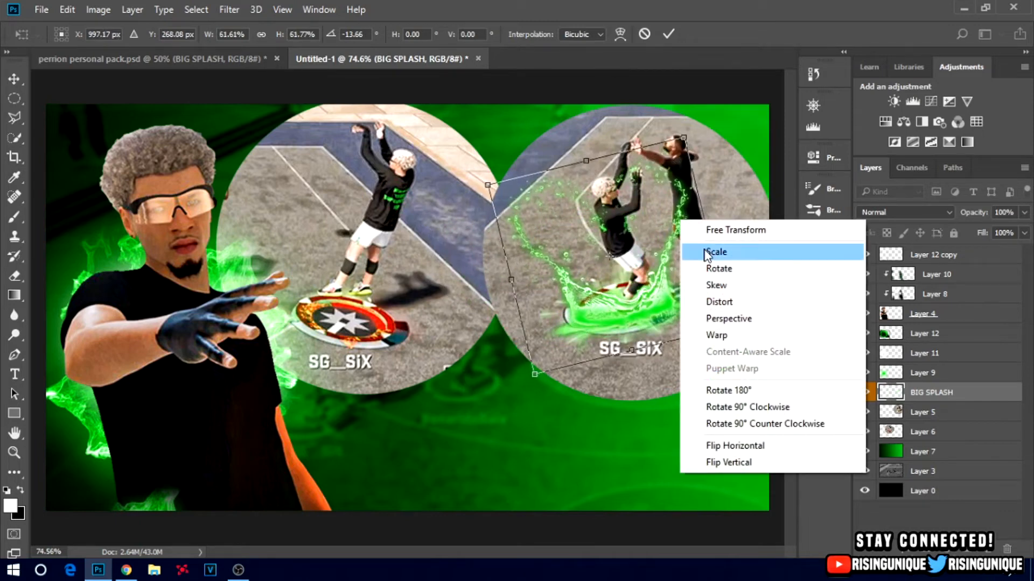
left_click(721, 335)
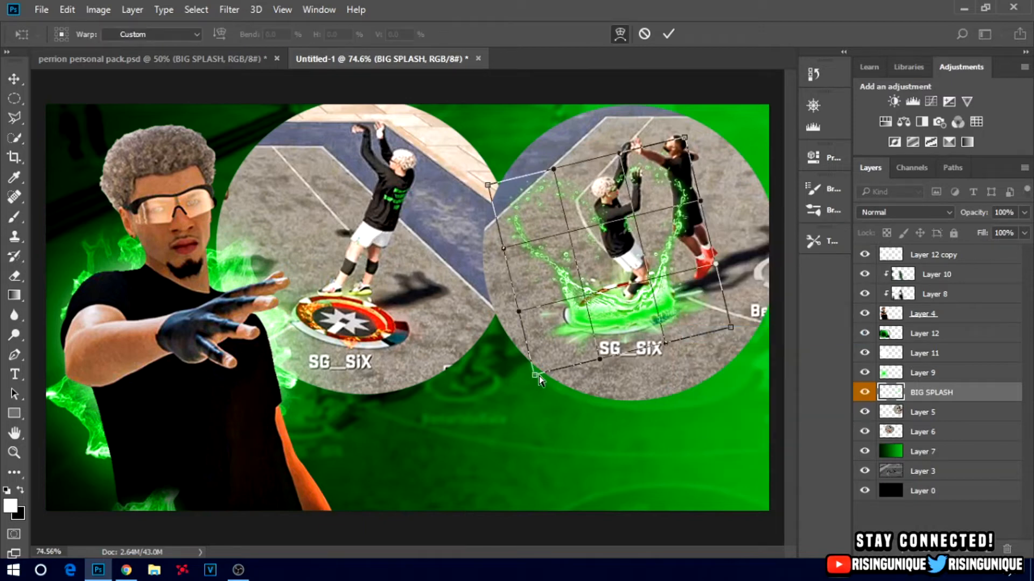
left_click_drag(536, 375, 529, 335)
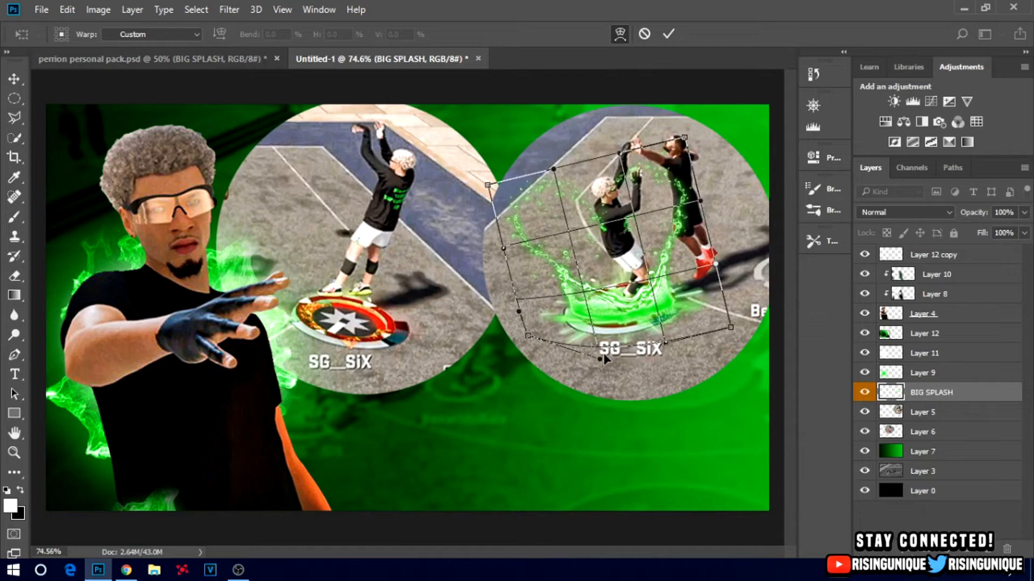
left_click_drag(598, 356, 592, 378)
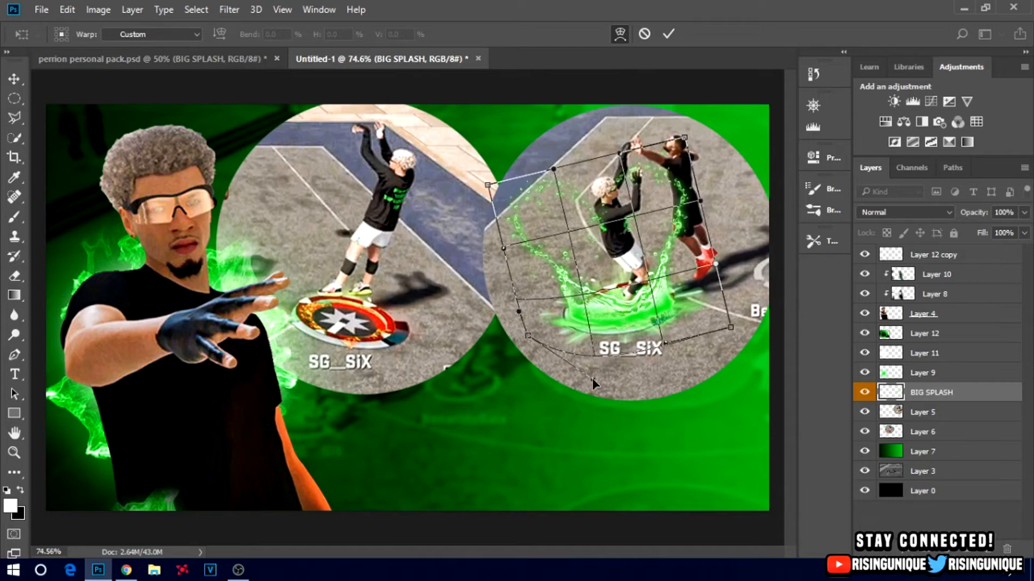
left_click_drag(667, 343, 667, 351)
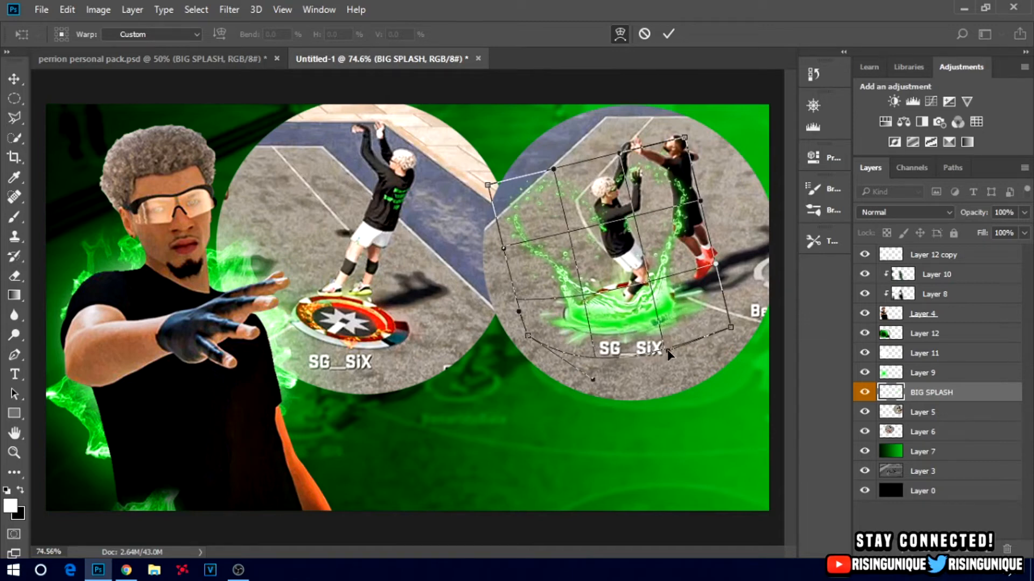
mouse_move(733, 326)
left_mouse_down()
mouse_move(724, 329)
mouse_move(737, 335)
left_mouse_up()
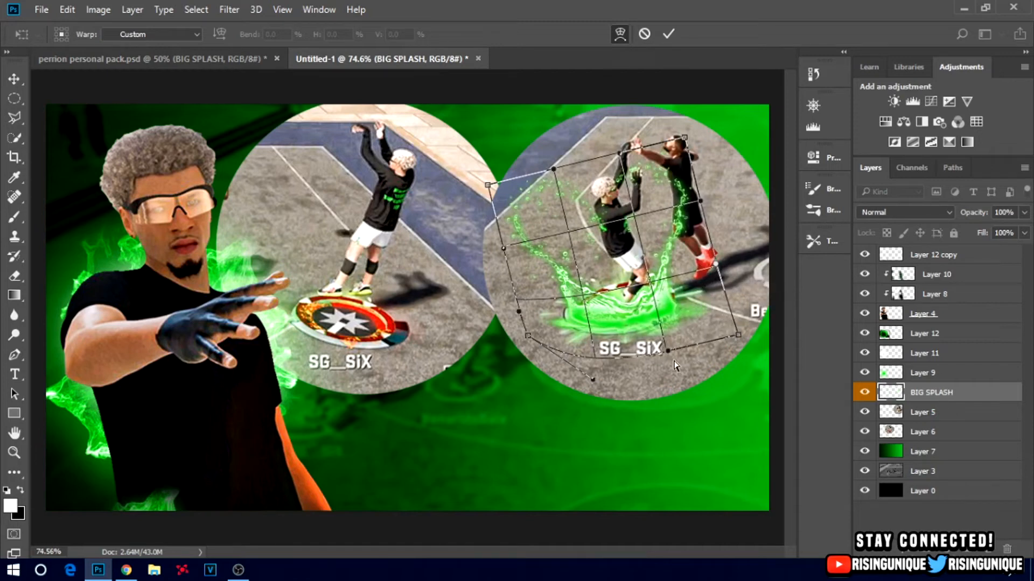
left_click_drag(666, 353, 666, 360)
left_click_drag(595, 382, 586, 383)
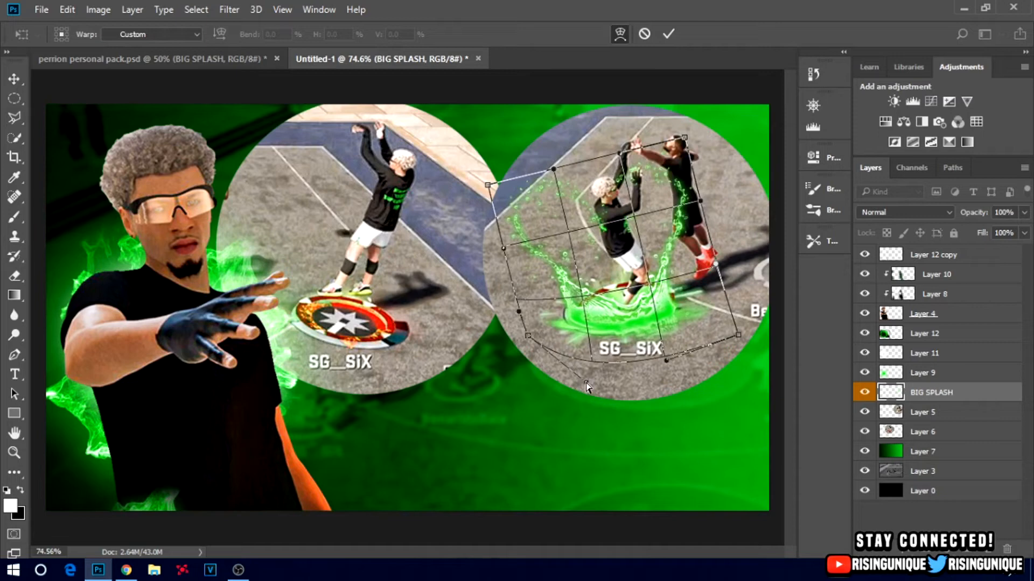
left_click_drag(527, 336, 511, 310)
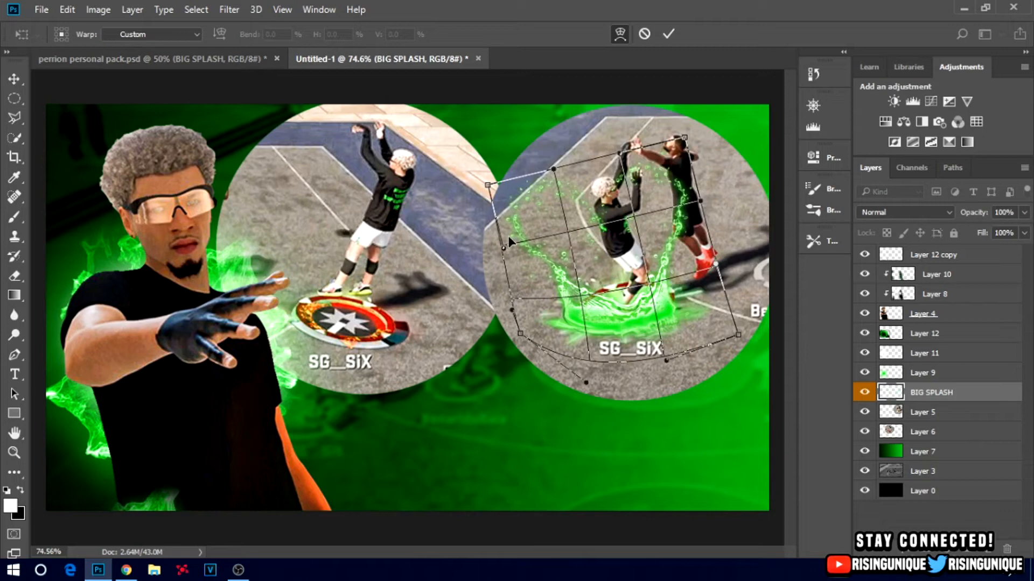
left_click_drag(508, 239, 503, 241)
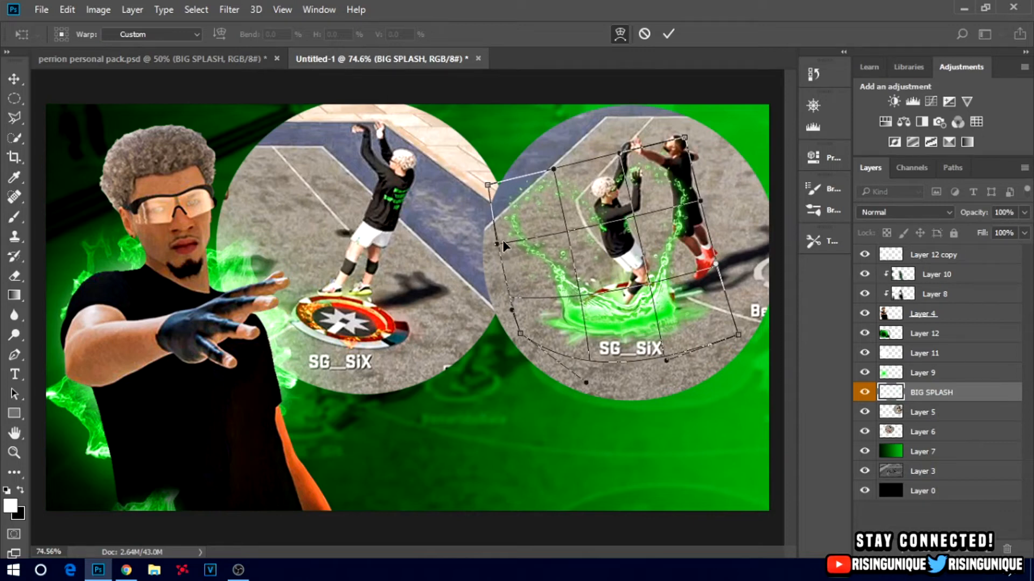
left_click_drag(738, 336, 737, 320)
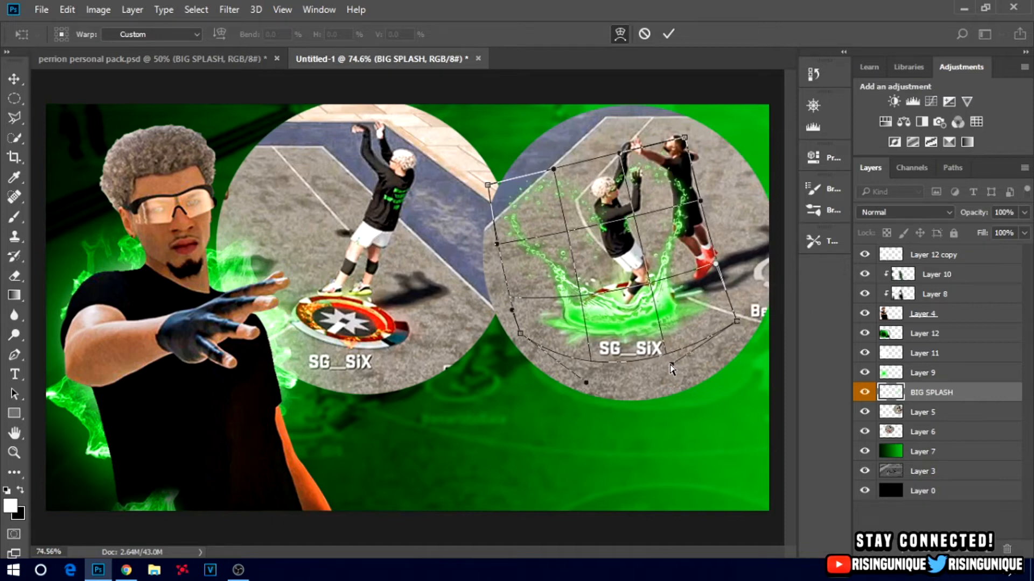
left_click(673, 34)
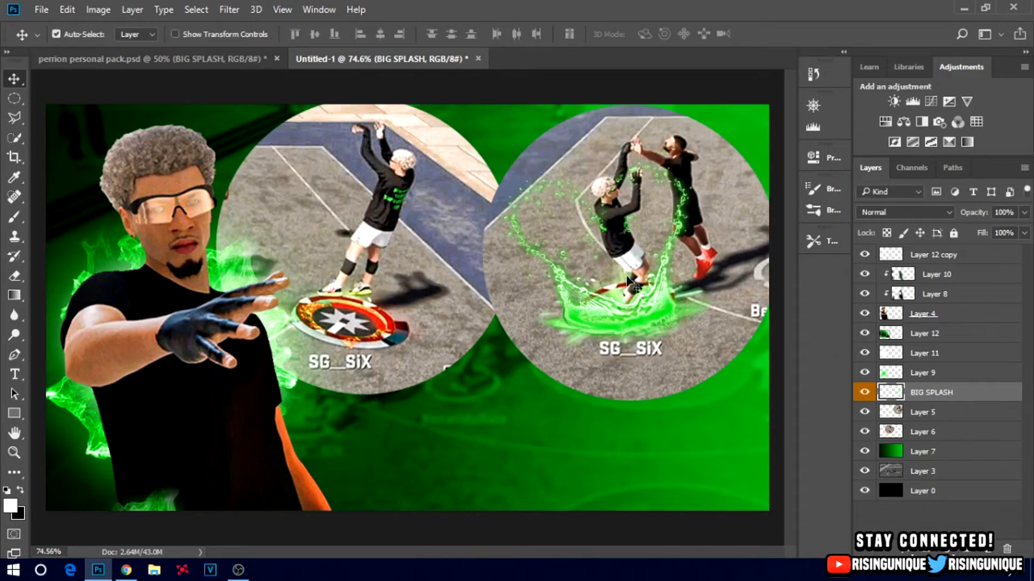
Erase the big splash's droplets around the defended shooter's head and upper body
key("e")
mouse_move(602, 217)
left_mouse_down()
mouse_move(615, 210)
mouse_move(610, 184)
mouse_move(586, 168)
left_mouse_up()
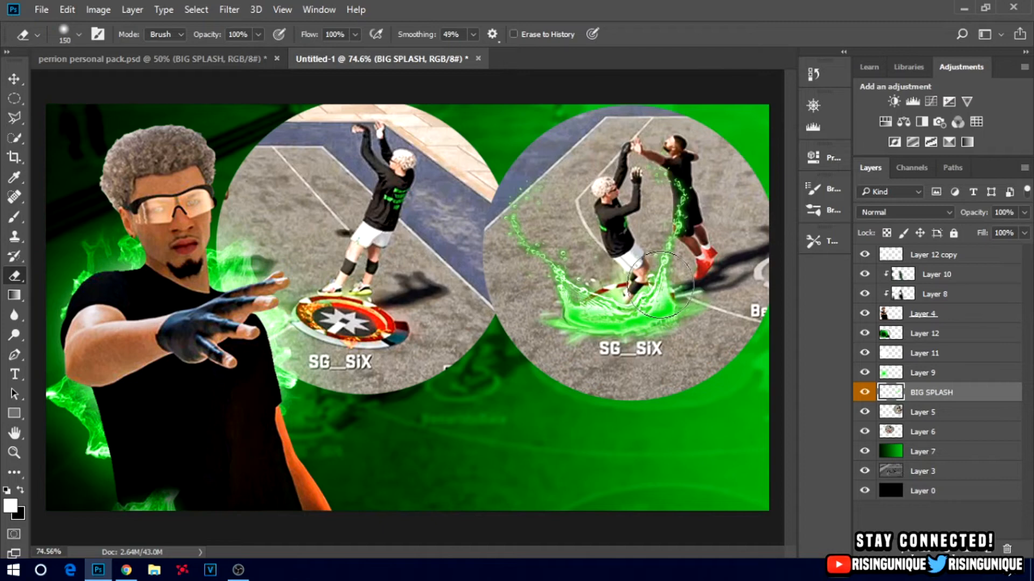
Duplicate the big splash, move the copy to the other shooter's feet and rotate it about 16.8 degrees
key("ctrl+j")
key("v")
left_click_drag(603, 332, 339, 334)
key("ctrl+t")
left_click_drag(498, 183, 510, 233)
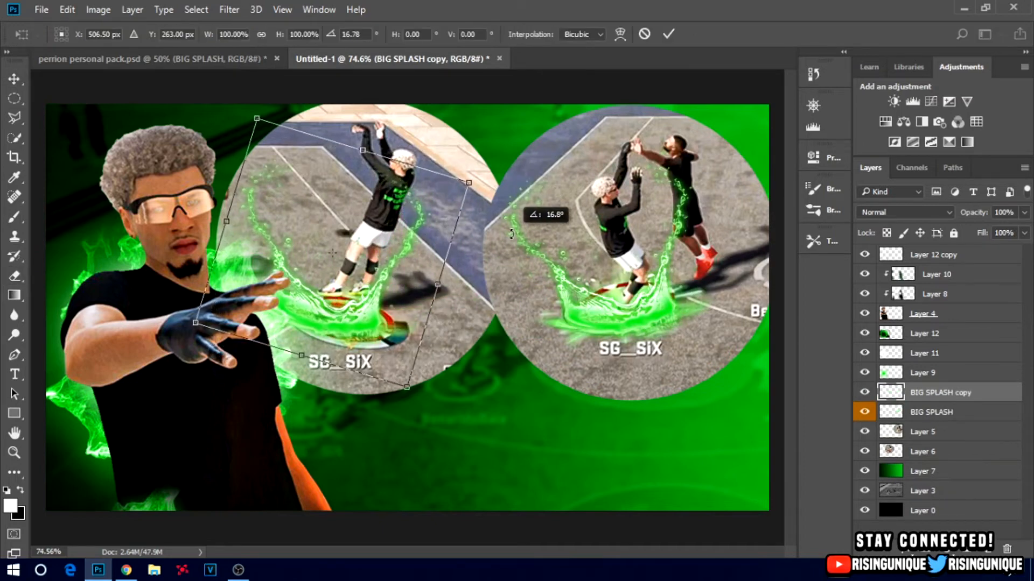
left_click_drag(367, 279, 396, 286)
Warp the BIG SPLASH copy so its base follows the court ring under the undefended shooter
right_click(395, 287)
left_click(450, 405)
left_click_drag(222, 333, 188, 352)
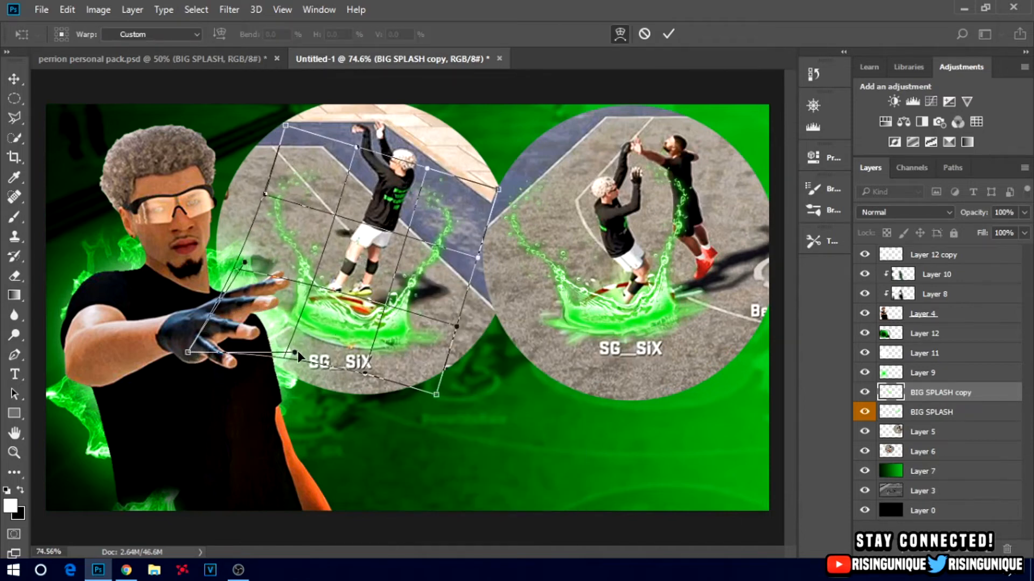
left_click_drag(293, 355, 299, 367)
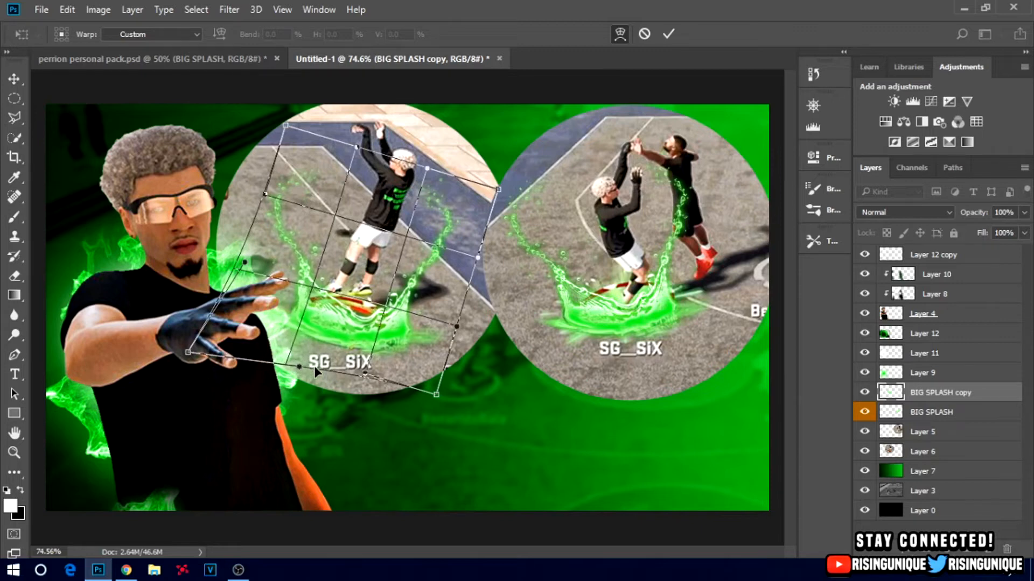
left_click_drag(365, 374, 369, 381)
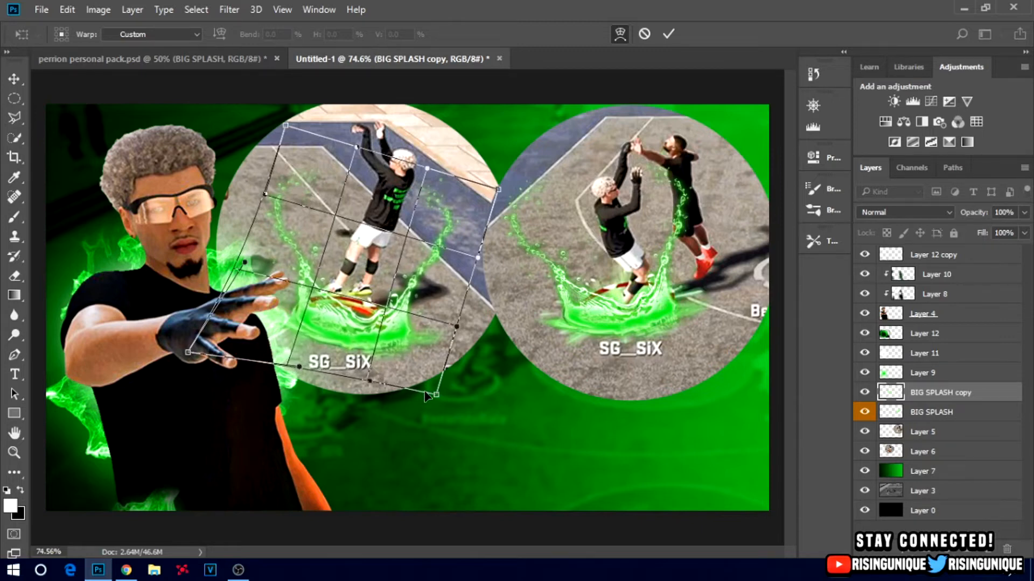
mouse_move(437, 395)
left_mouse_down()
mouse_move(446, 383)
mouse_move(424, 389)
mouse_move(435, 394)
left_mouse_up()
left_click_drag(456, 327, 440, 315)
left_click_drag(438, 394, 457, 403)
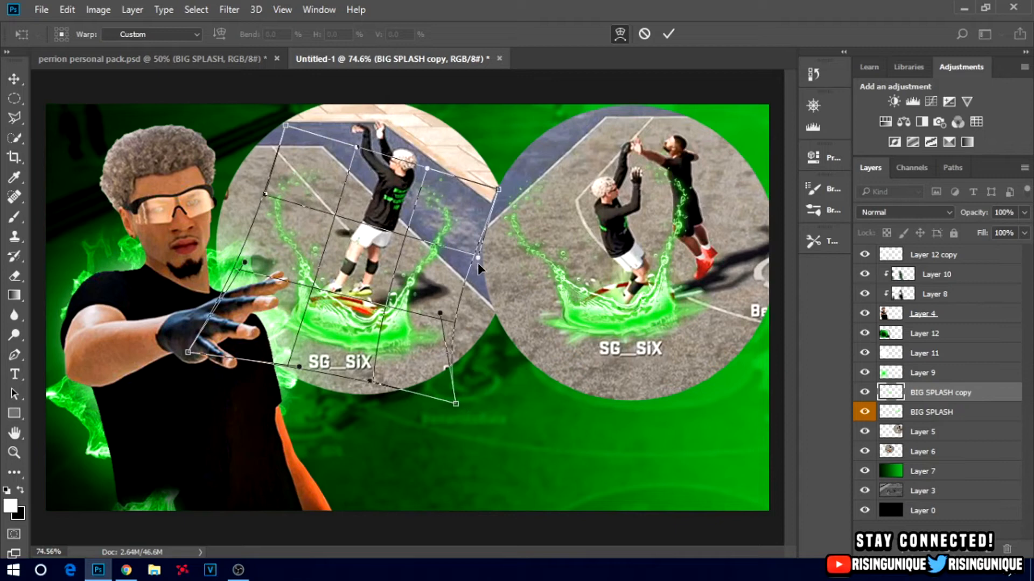
left_click_drag(479, 259, 487, 261)
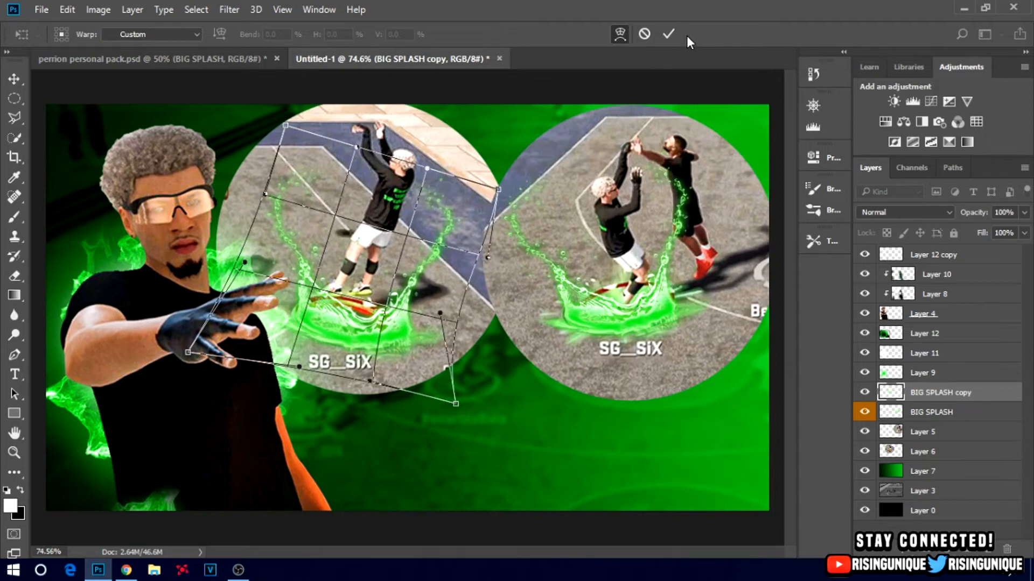
left_click(668, 34)
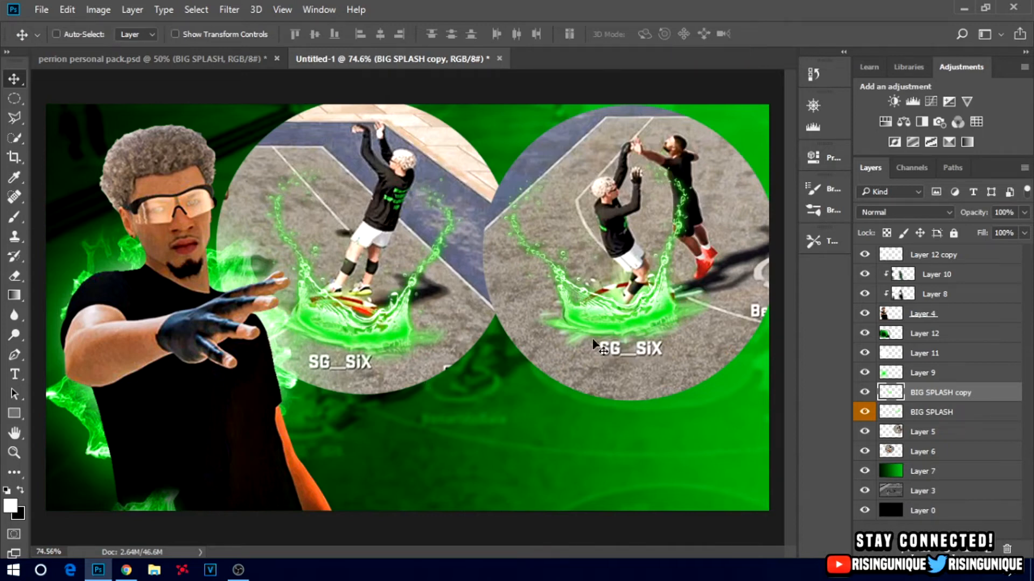
Create a new layer above Layer 10 and clip it to the player cutout on Layer 4
left_click(941, 317)
left_click(991, 549)
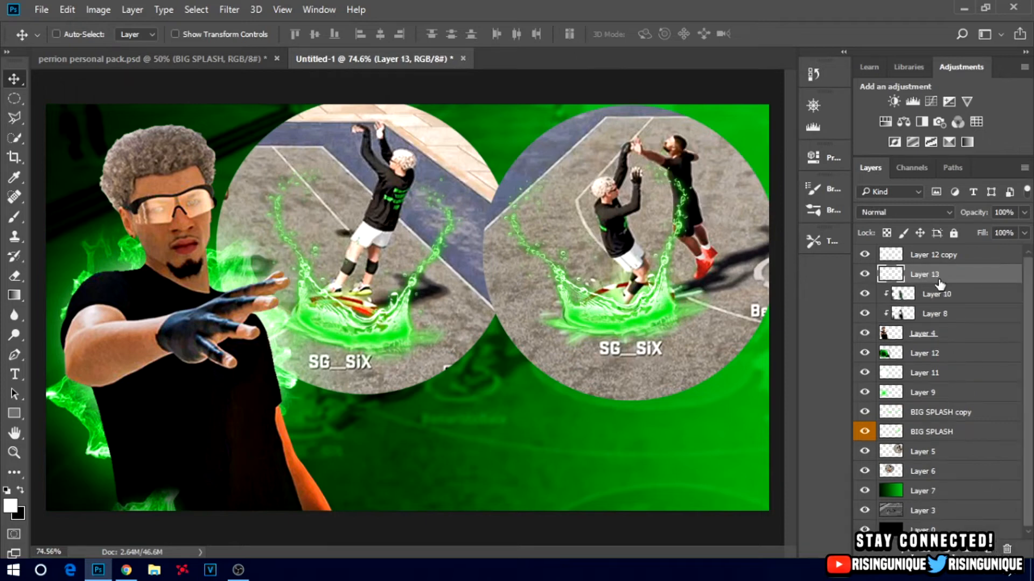
left_click(939, 284, "alt")
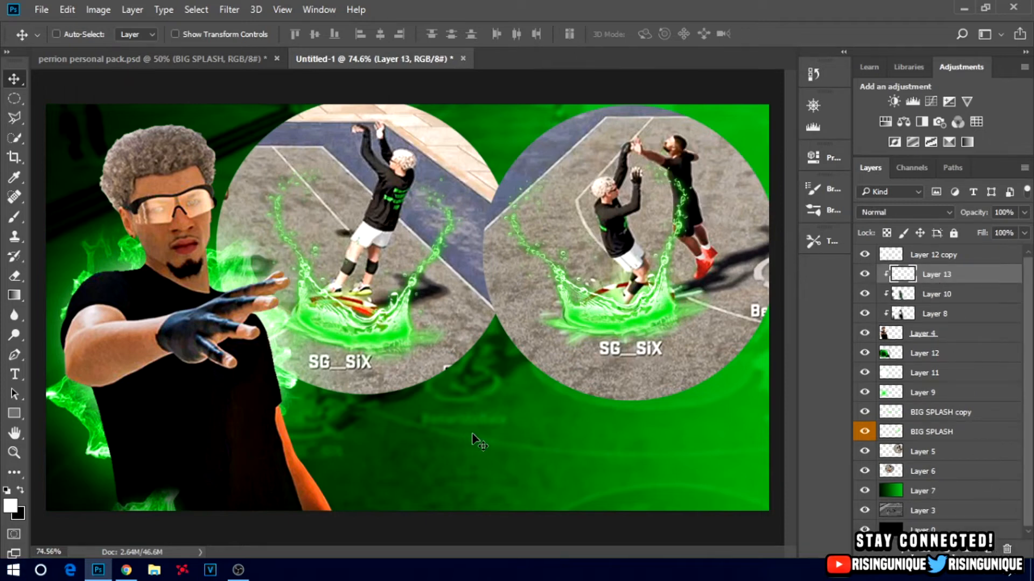
Brush bright green (#00ff0a) light along the edges of the player's hair, arms and shirt on the new clipped layer
key("b")
left_click(727, 411, "alt")
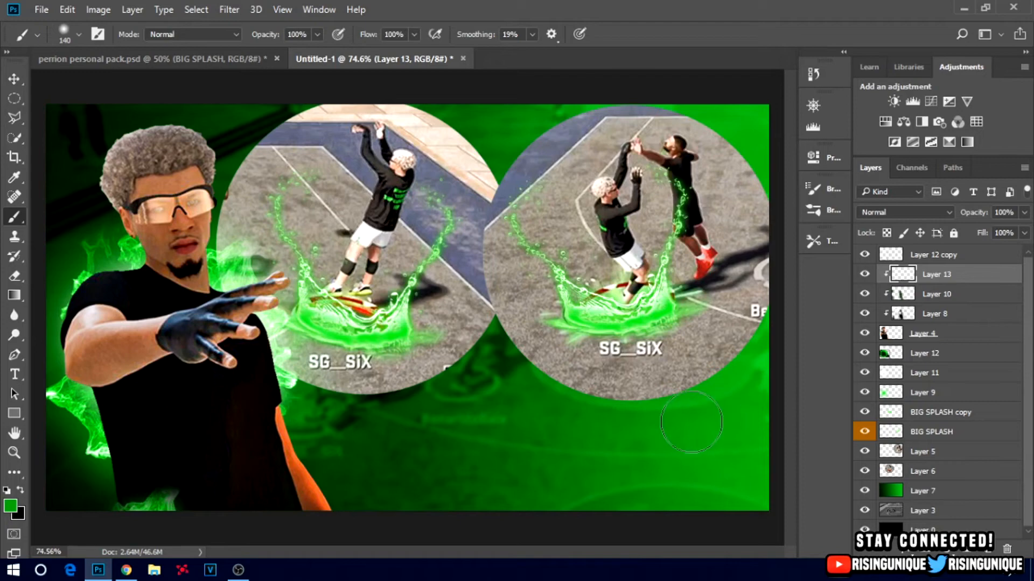
left_click(15, 505)
left_click_drag(265, 237, 358, 210)
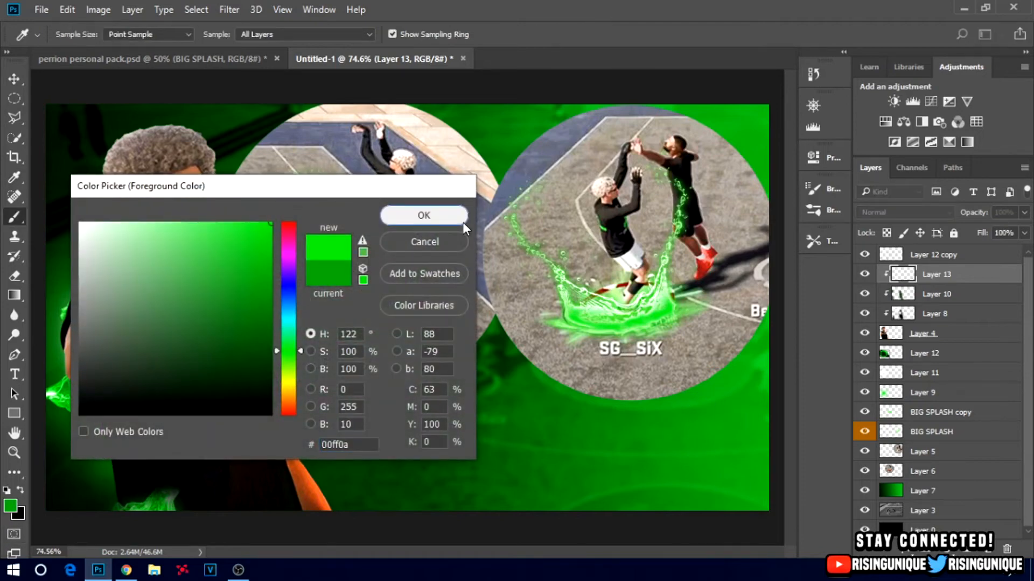
left_click(463, 222)
mouse_move(97, 268)
left_mouse_down()
mouse_move(85, 255)
mouse_move(71, 265)
mouse_move(57, 303)
left_mouse_up()
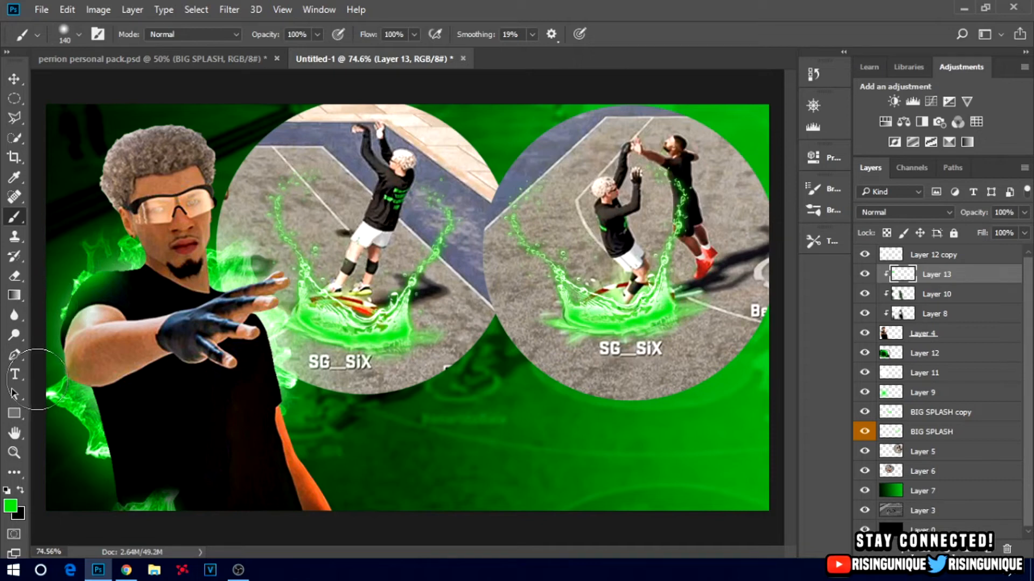
mouse_move(59, 426)
left_mouse_down()
mouse_move(67, 417)
mouse_move(75, 430)
mouse_move(100, 522)
left_mouse_up()
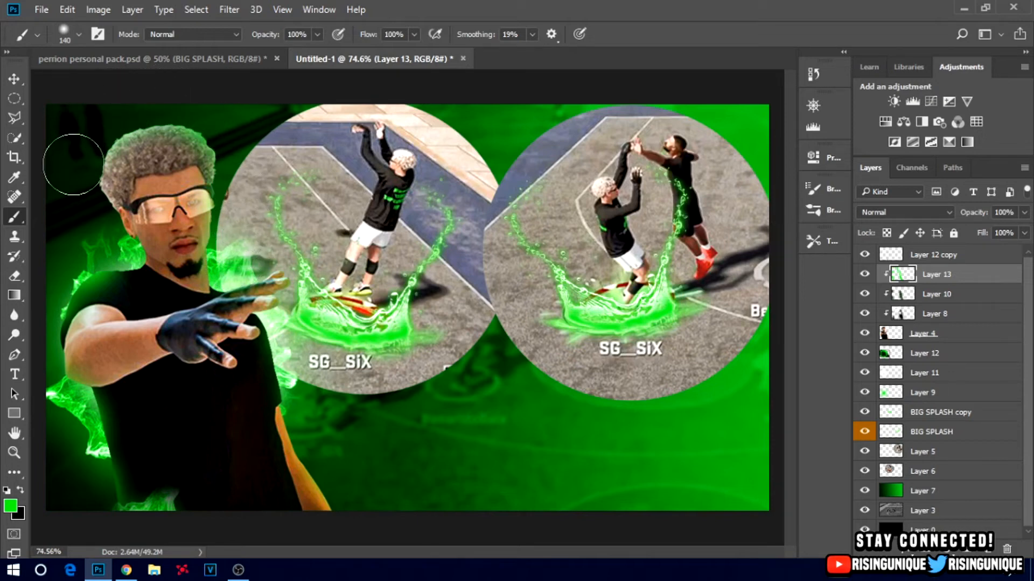
Reduce the brush size to 70 px for finer green edge light on the player cutout
key("bracketleft")
key("bracketleft")
key("bracketleft")
key("bracketleft")
key("bracketleft")
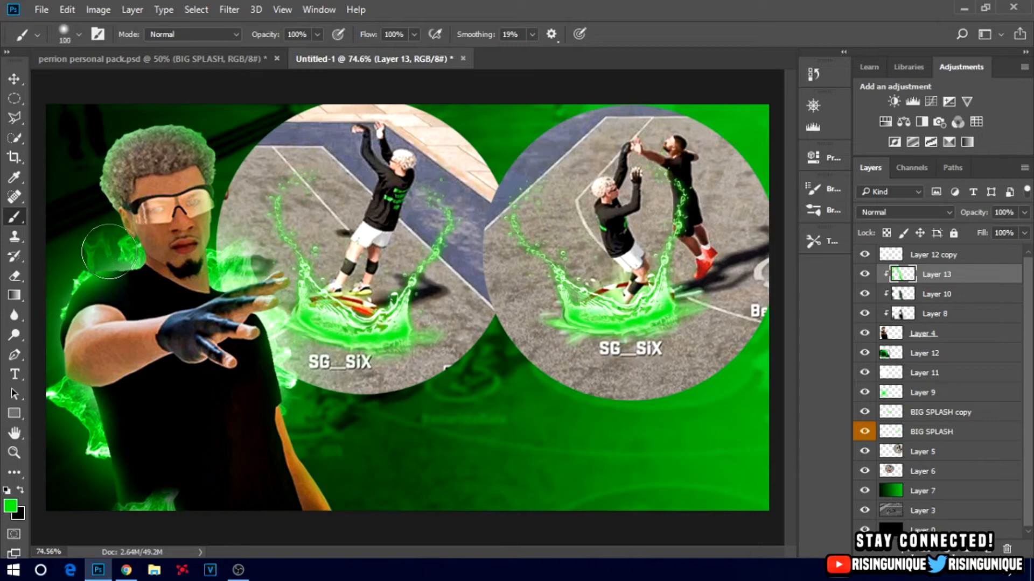
key("bracketleft")
key("bracketleft")
Set Layer 13's blend mode to Screen and lower its opacity to 80%
left_click(883, 211)
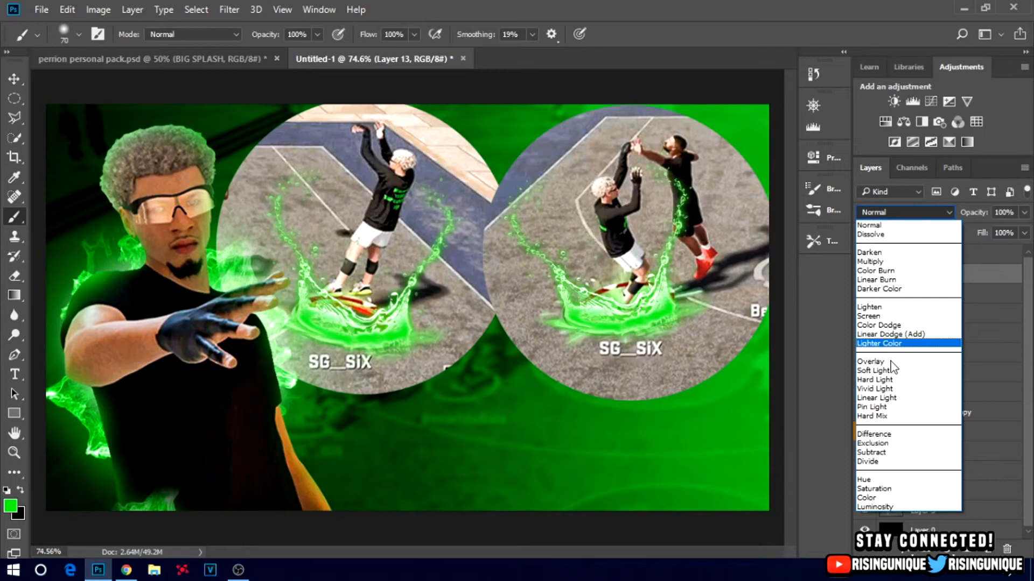
left_click(881, 317)
mouse_move(979, 215)
left_mouse_down()
mouse_move(957, 221)
mouse_move(966, 224)
left_mouse_up()
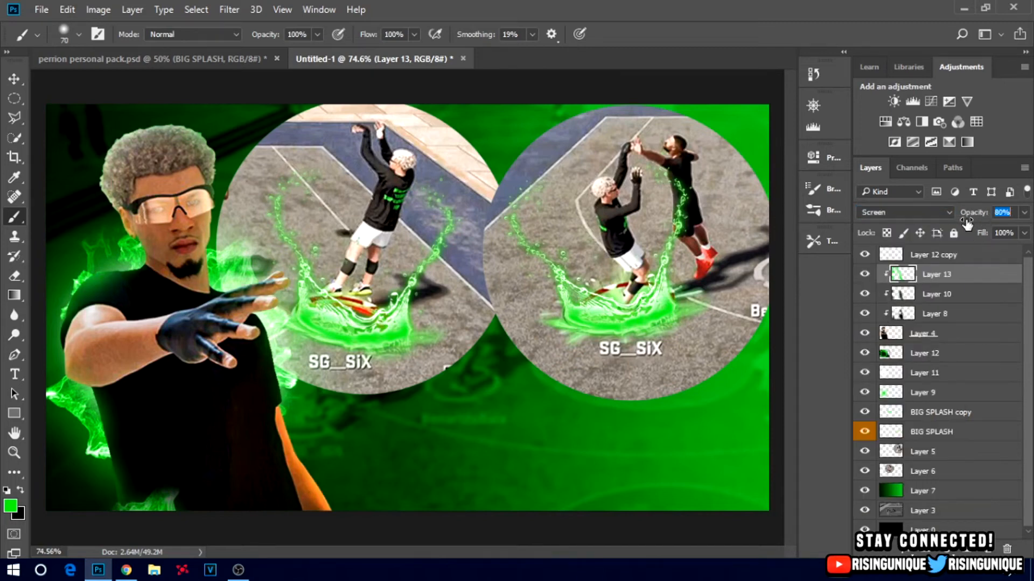
Add a 25 px outside stroke with a gradient fill to the defended shooter's circle on Layer 5
left_click(929, 257)
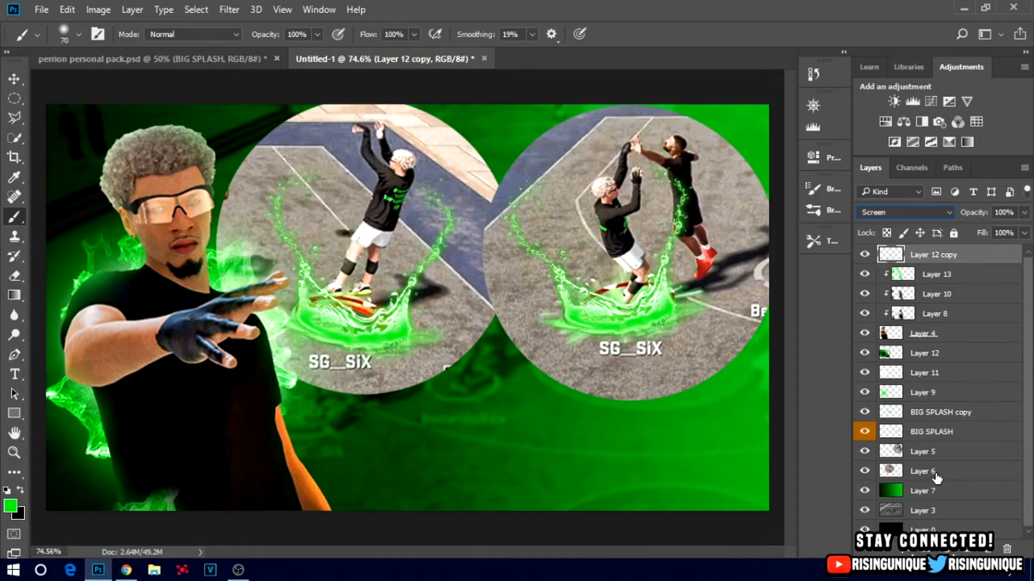
double_click(957, 456)
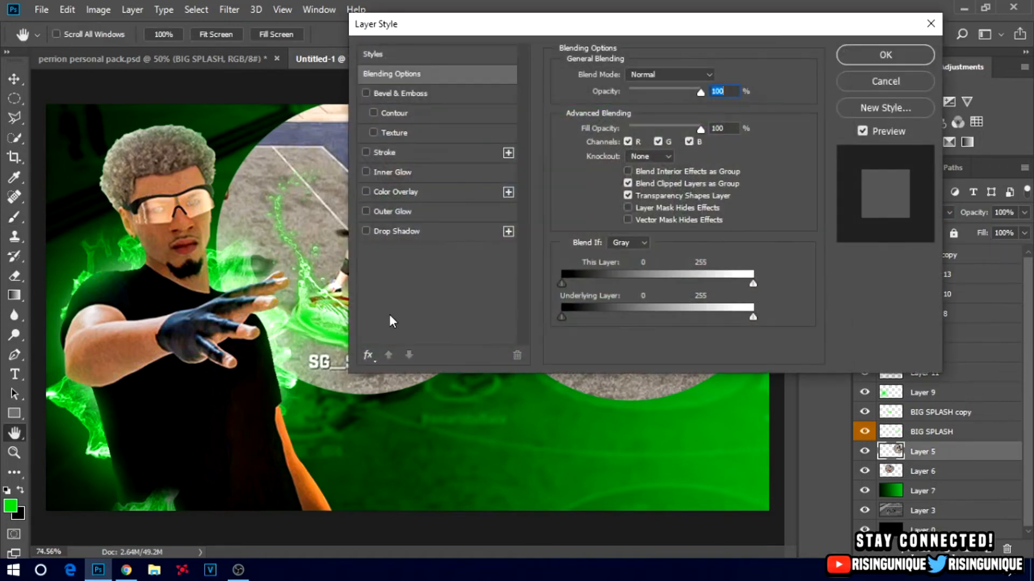
left_click_drag(474, 24, 703, 12)
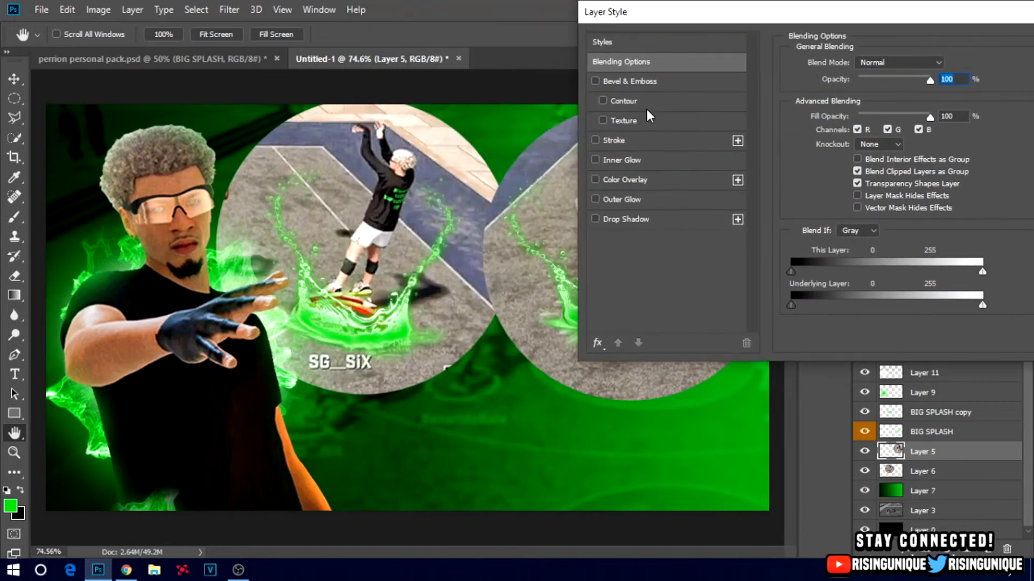
left_click(609, 144)
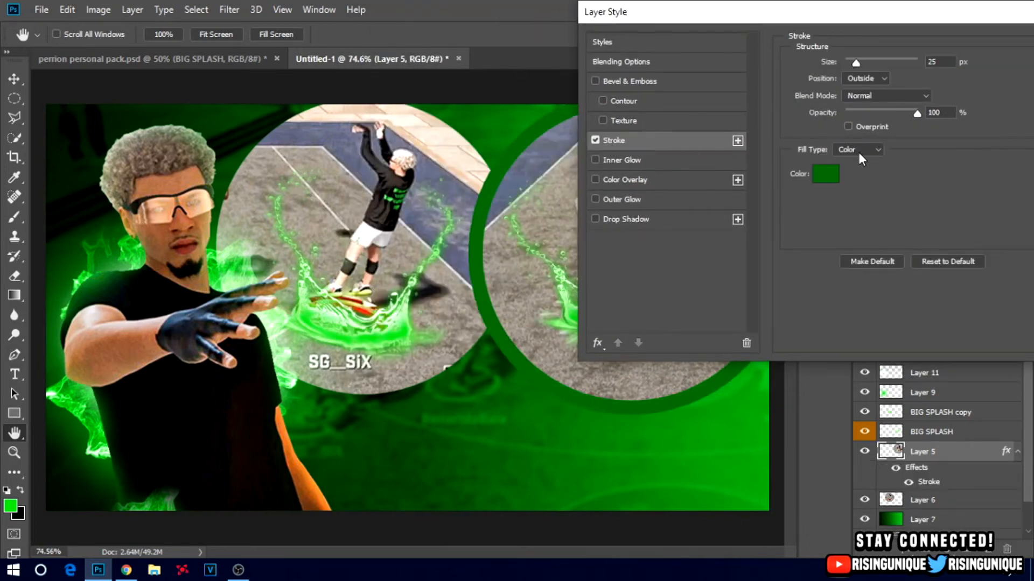
left_click(861, 171)
Set the stroke gradient's start colour to dark green #064d09 and its end colour to bright green #00ff0e
left_click(877, 175)
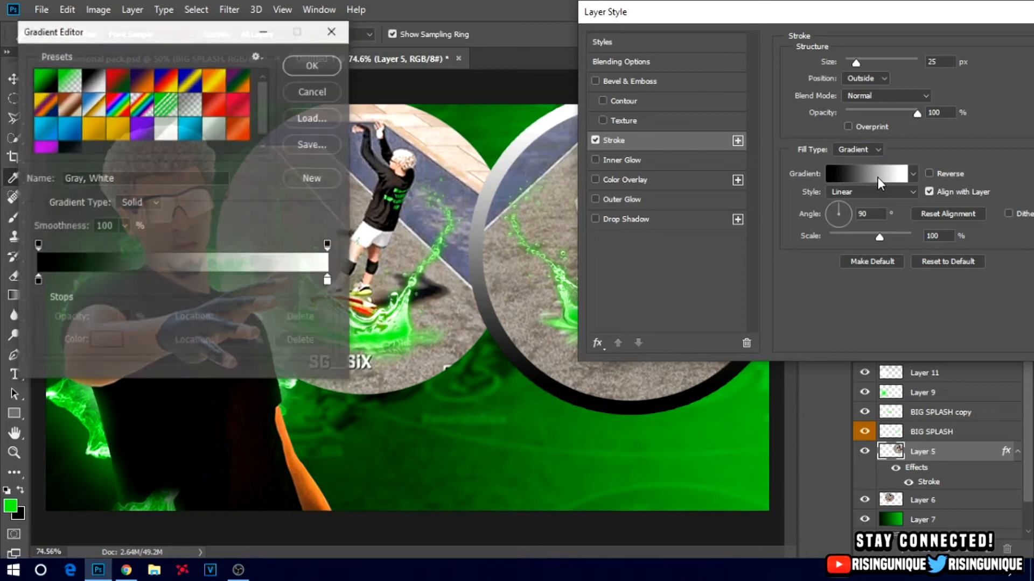
left_click_drag(250, 30, 297, 31)
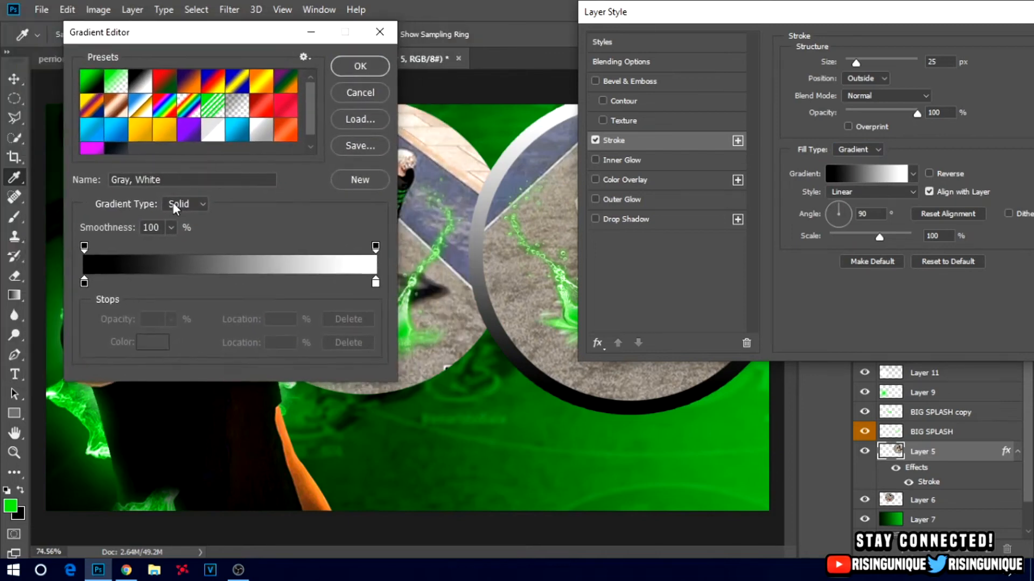
double_click(84, 283)
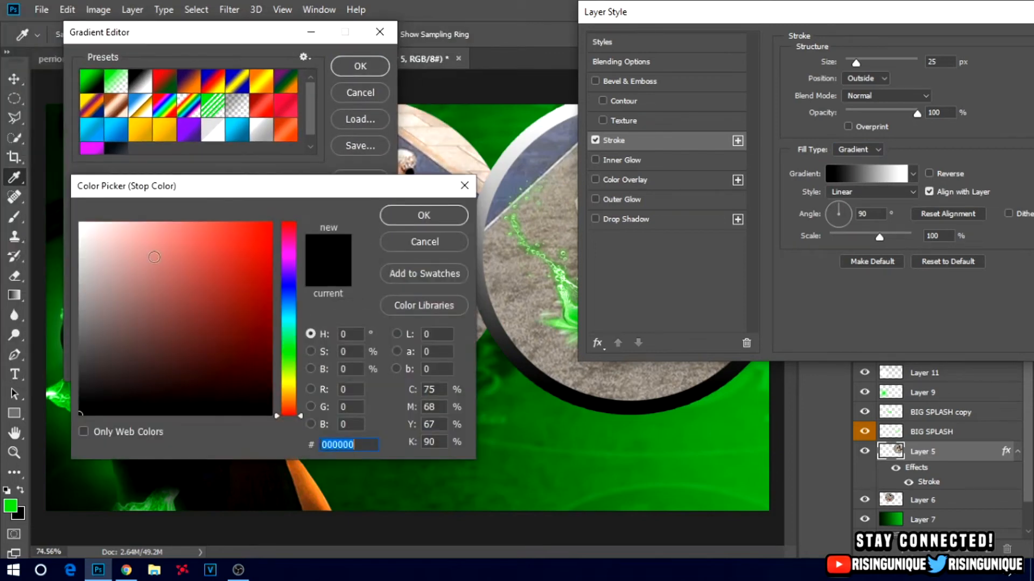
left_click(370, 486)
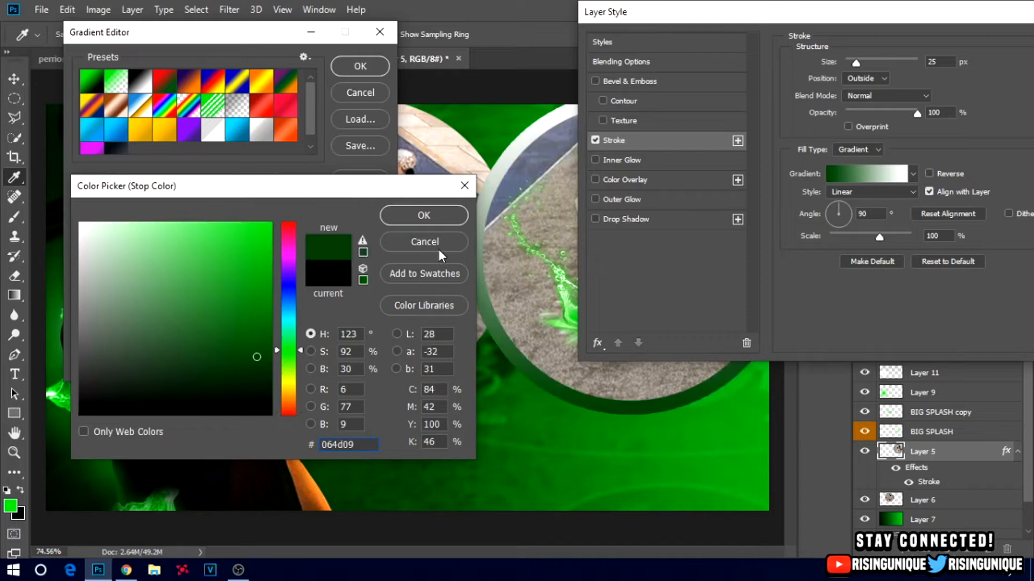
left_click(423, 215)
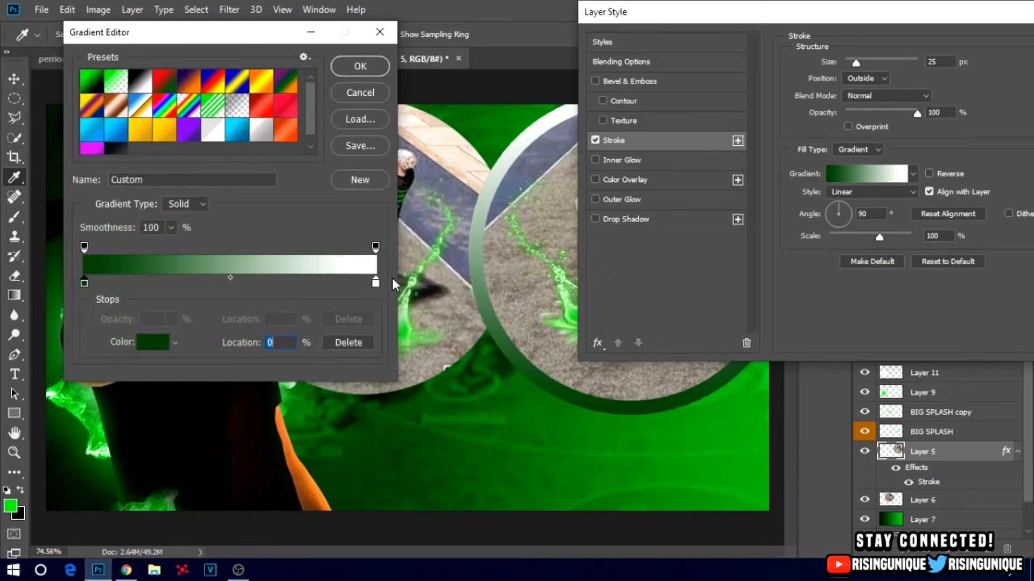
double_click(376, 282)
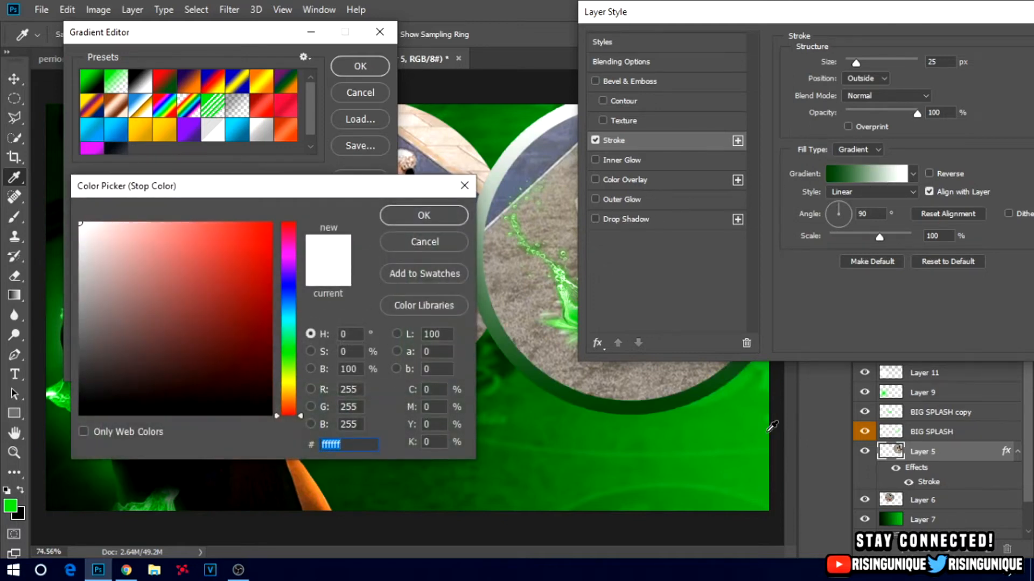
left_click(772, 427)
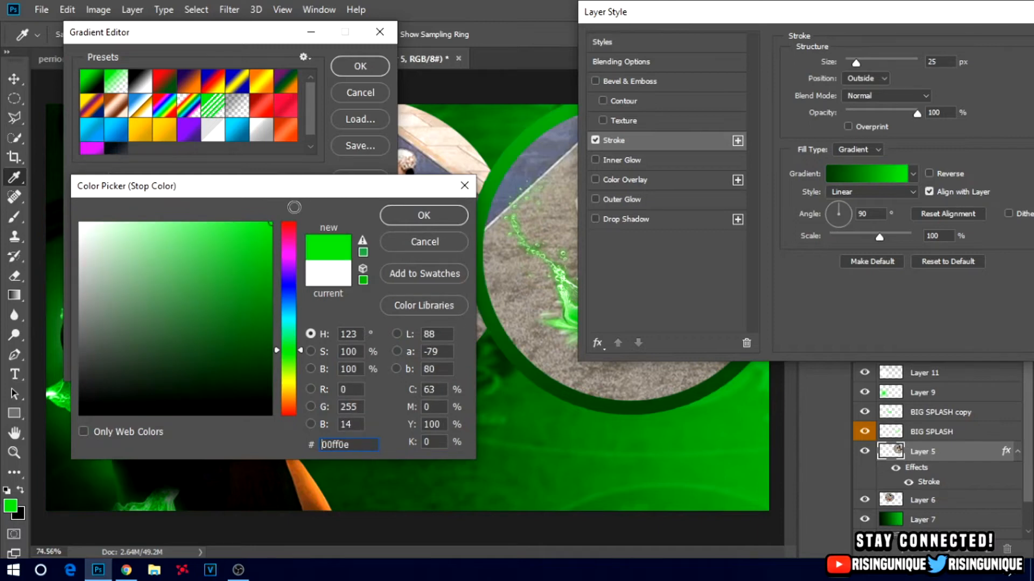
left_click(395, 215)
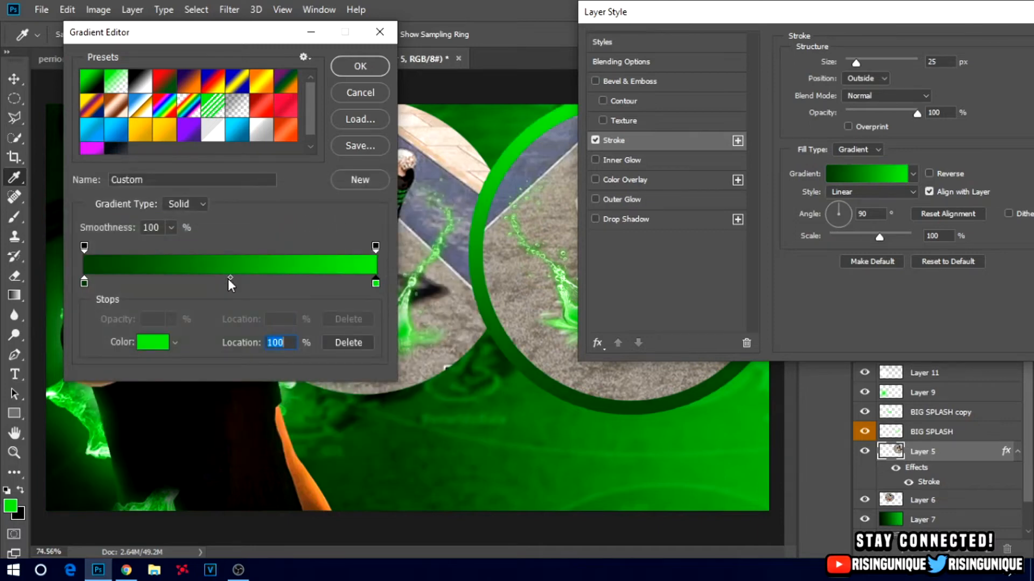
Add a light green #6fff75 colour stop in the middle of the stroke gradient
double_click(230, 282)
left_click(752, 421)
mouse_move(257, 276)
left_mouse_down()
mouse_move(212, 239)
mouse_move(192, 204)
mouse_move(188, 218)
left_mouse_up()
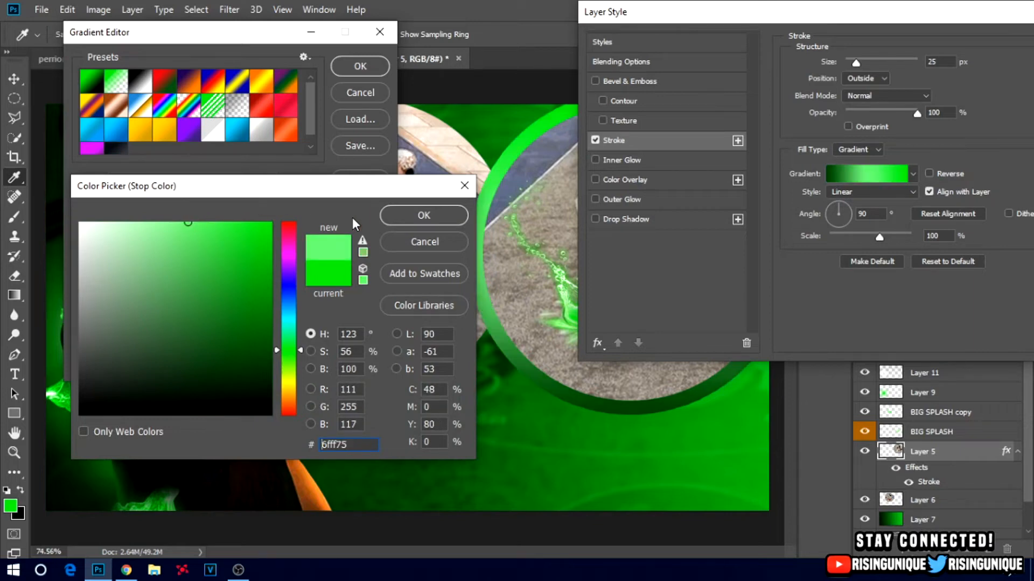
left_click(435, 214)
Move the gradient's dark stop to 19% and its bright green stop to 81%, then apply the gradient
left_click_drag(82, 281, 138, 281)
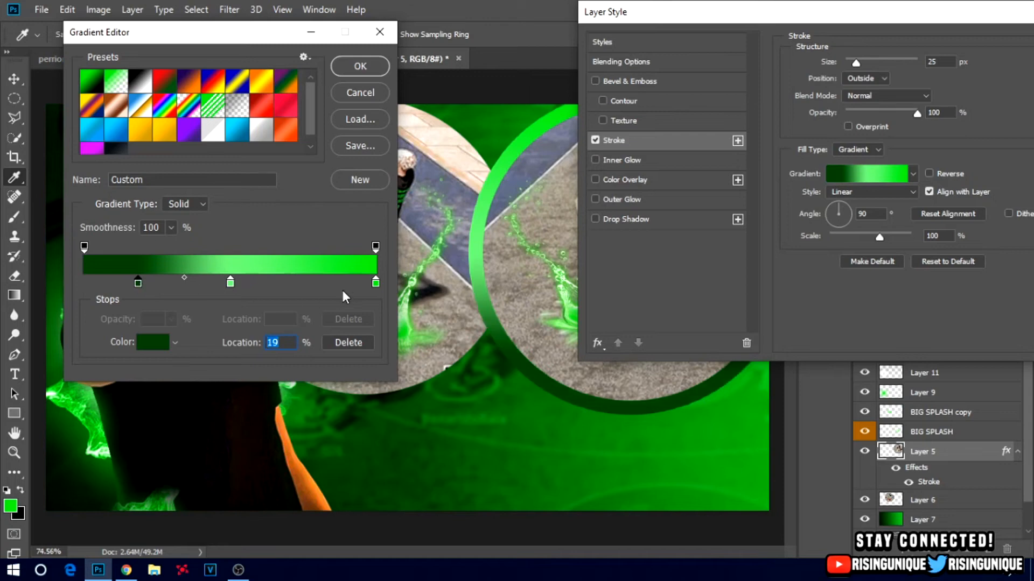
left_click_drag(376, 283, 321, 281)
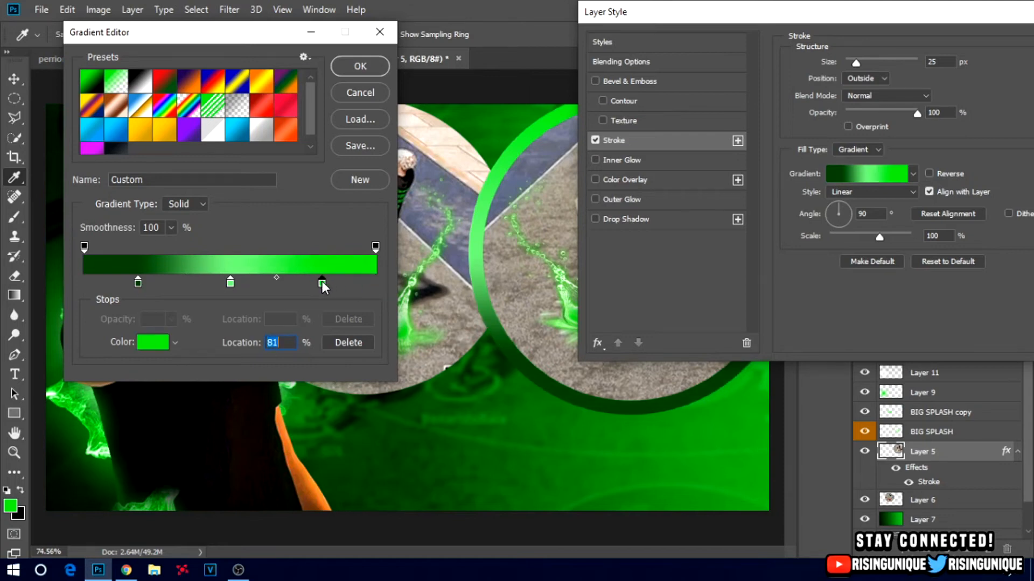
left_click(344, 64)
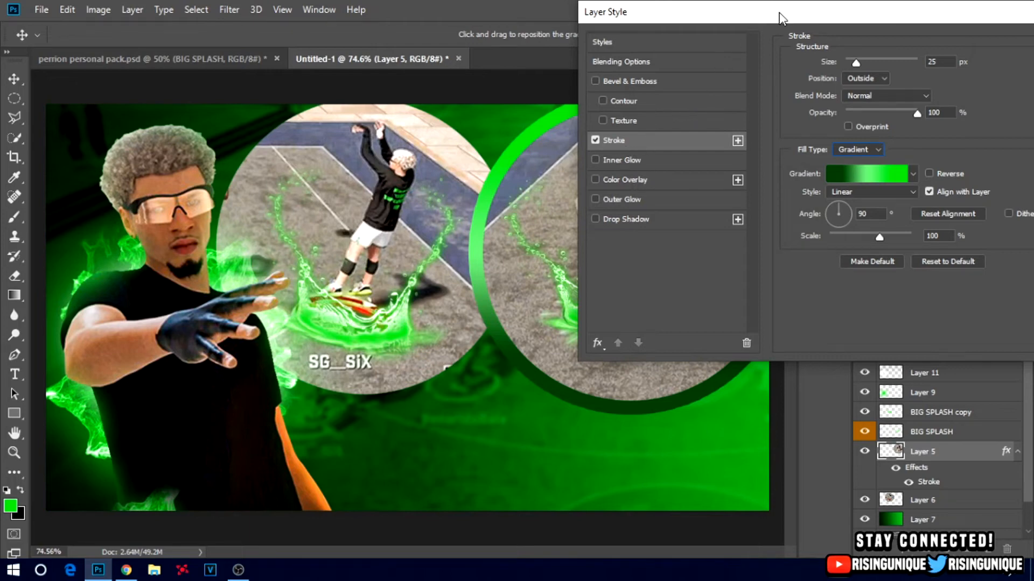
Add a black inner shadow to Layer 5 with Normal blending, about 68% opacity, 0 px distance and 57 px size
left_click_drag(771, 18, 637, 53)
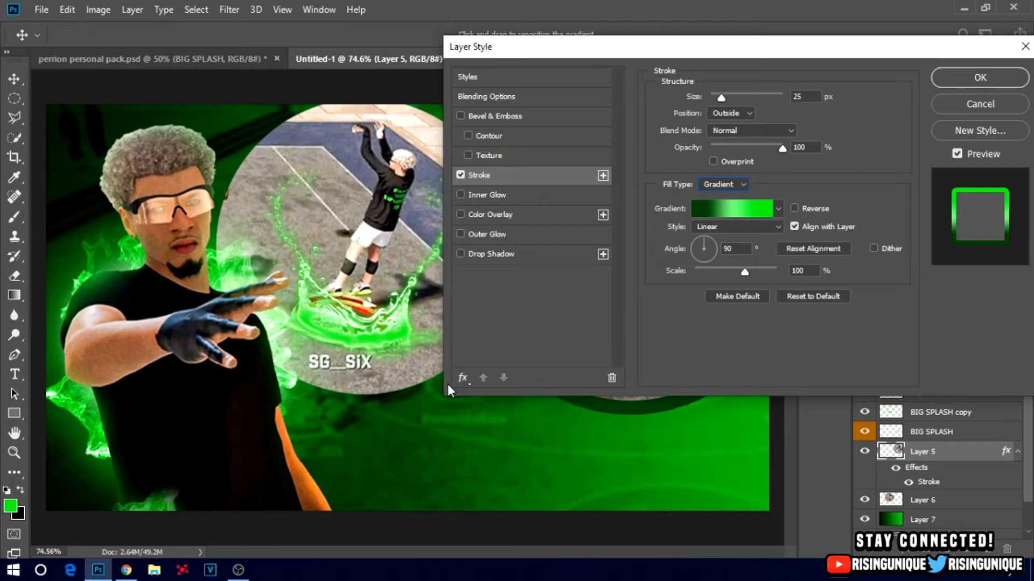
left_click(460, 378)
left_click(497, 206)
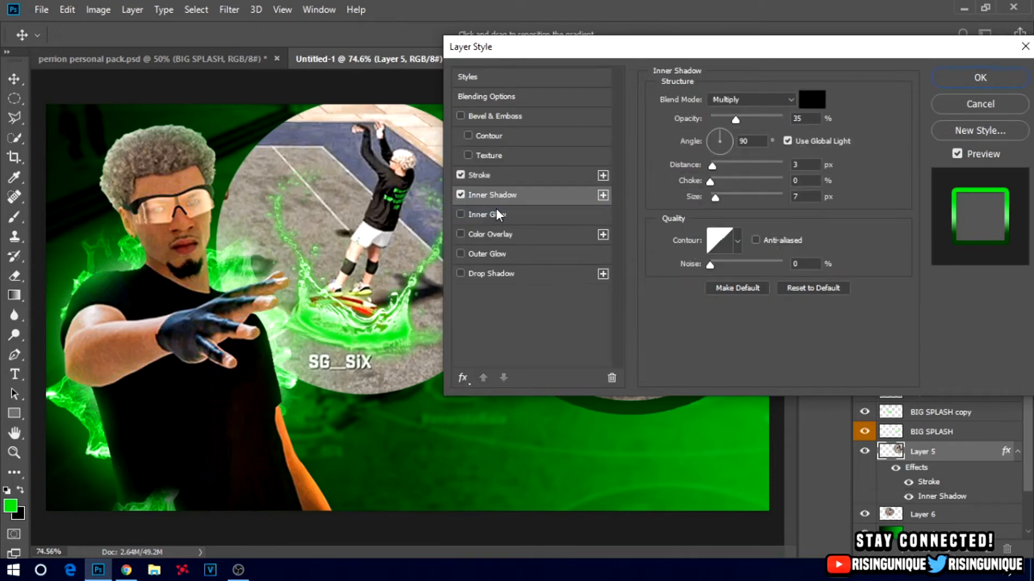
left_click_drag(765, 54, 910, 38)
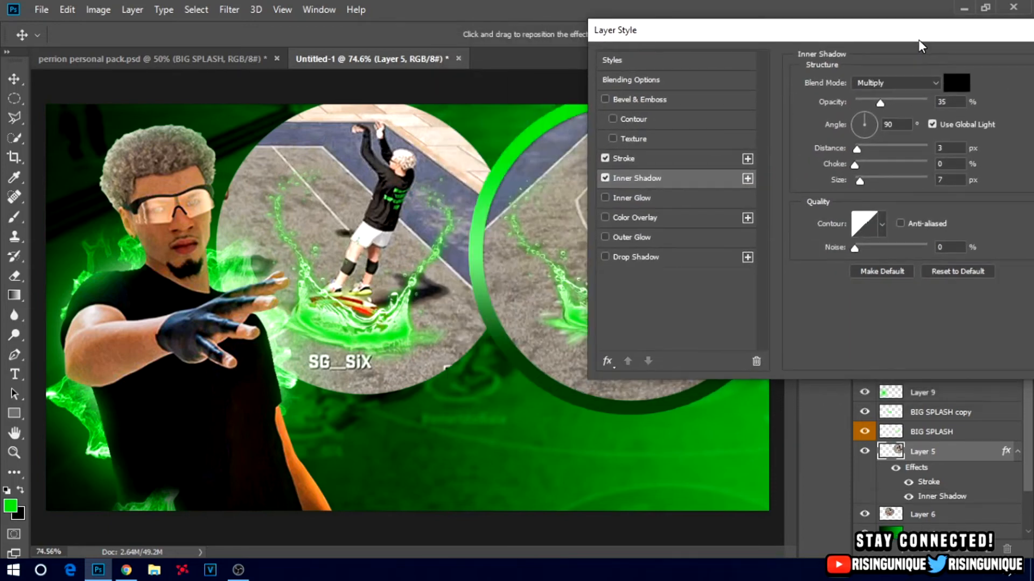
left_click(893, 82)
left_click(889, 95)
left_click_drag(884, 99, 927, 101)
left_click_drag(858, 178, 874, 178)
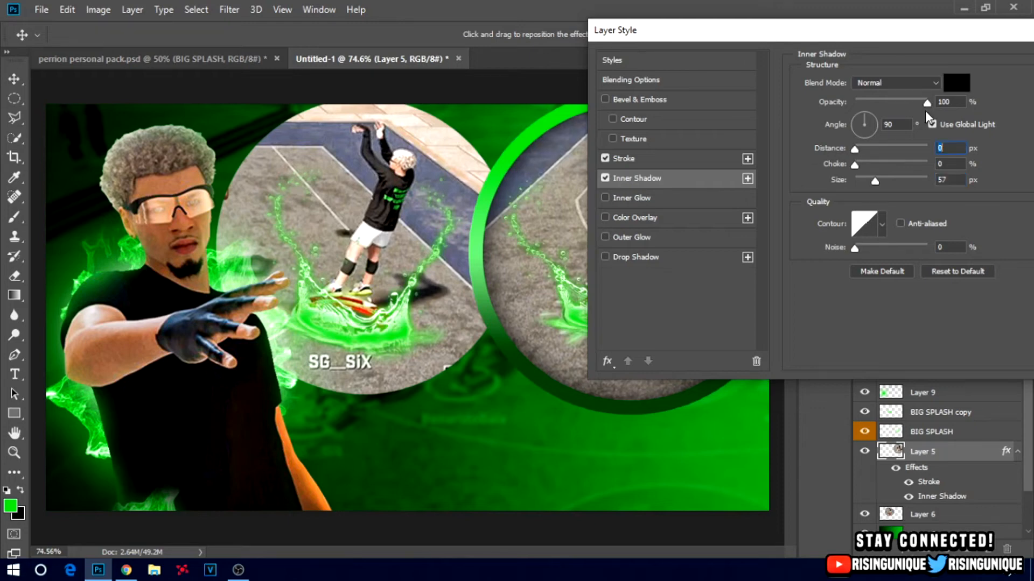
left_click_drag(930, 105, 897, 108)
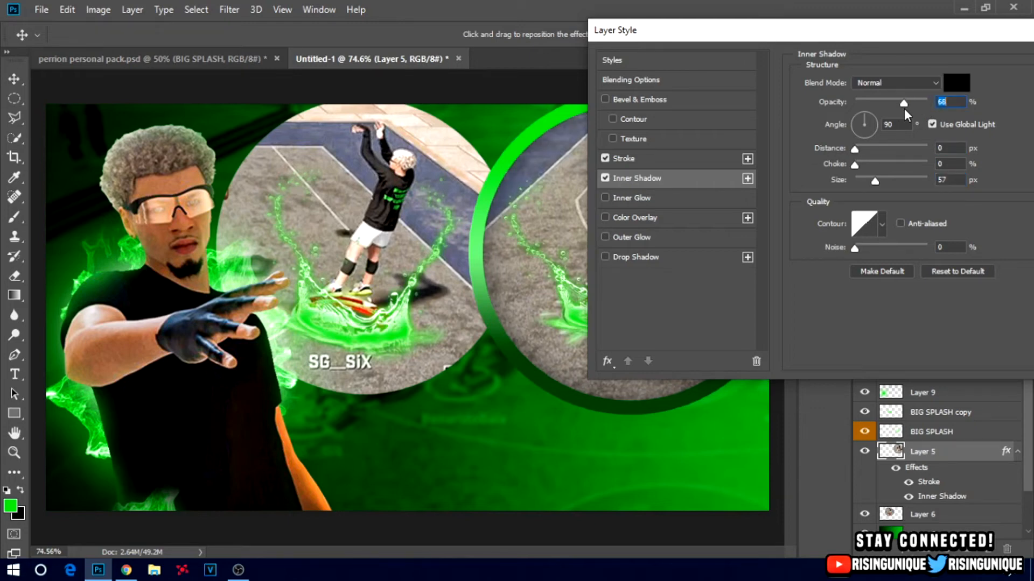
Add a drop shadow to Layer 5 with 55% opacity, 0 px distance, 7% spread and 79 px size, and apply the layer style
left_click(629, 258)
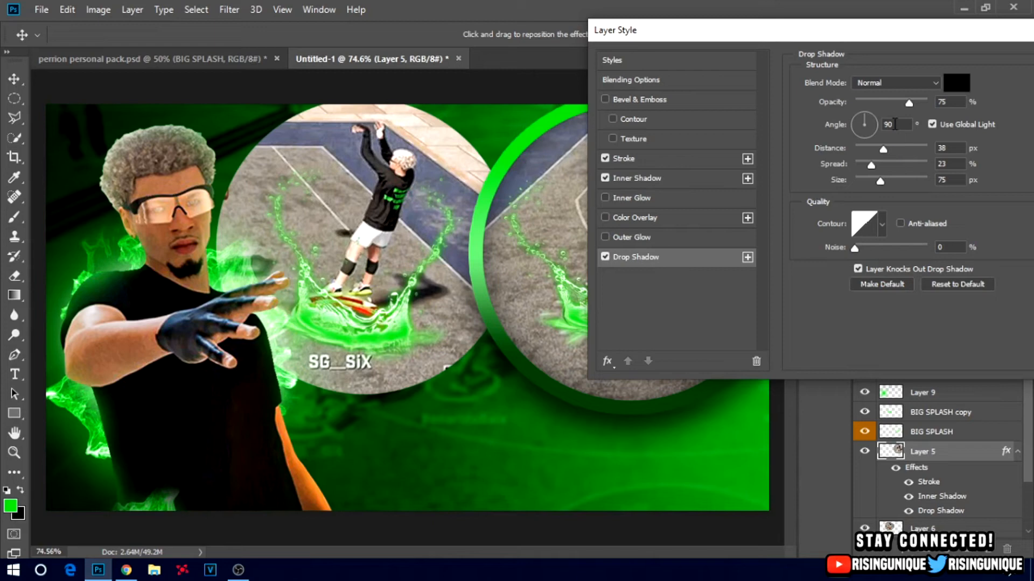
left_click_drag(881, 150, 880, 183)
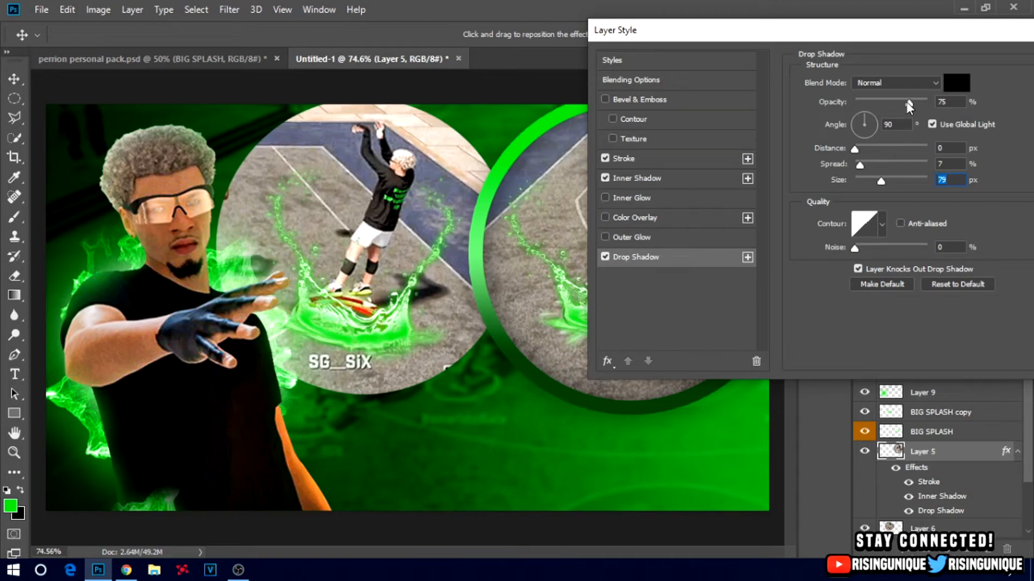
left_click_drag(907, 103, 895, 105)
left_click_drag(891, 35, 578, 37)
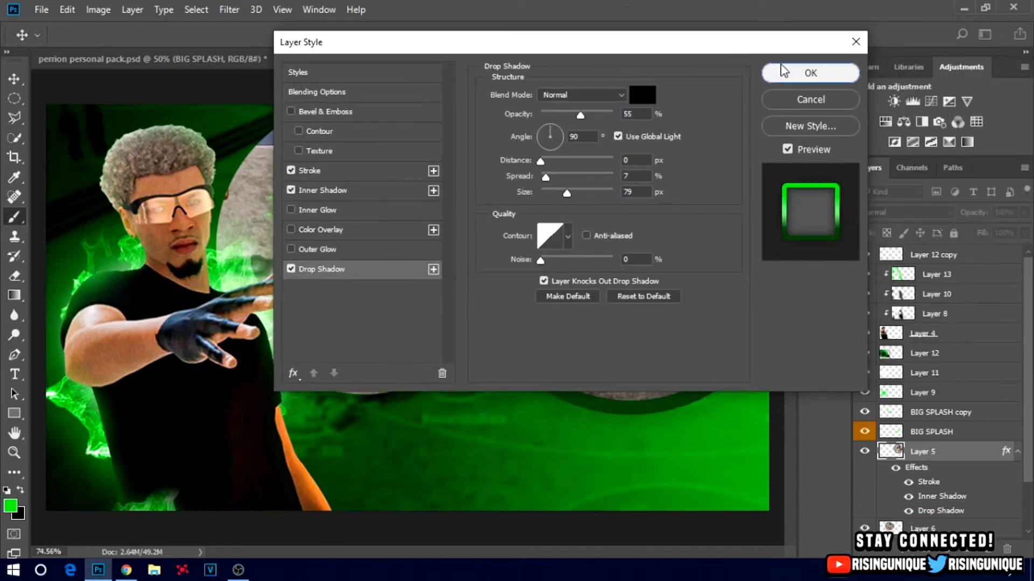
left_click(824, 72)
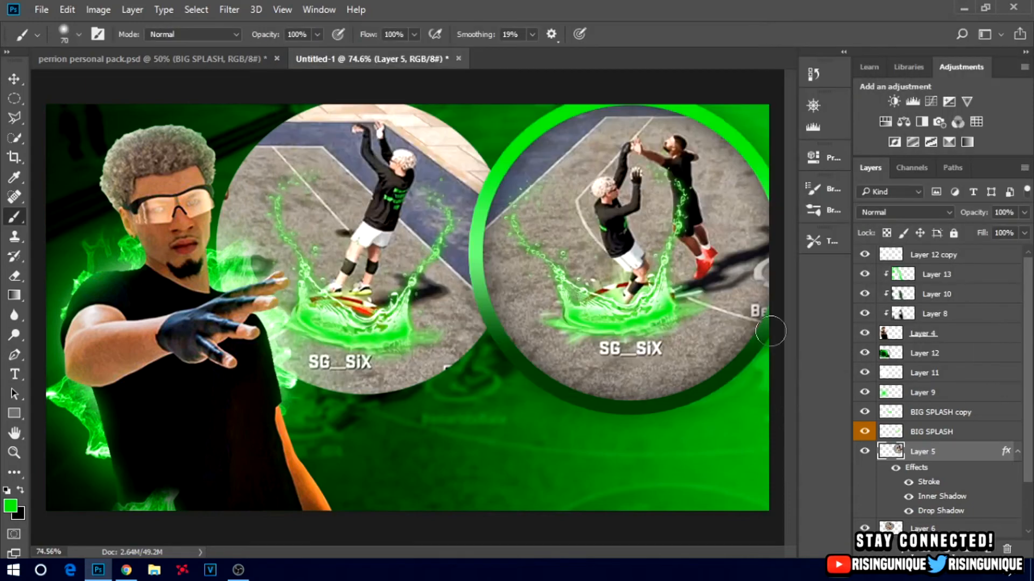
Copy Layer 5's layer style onto the other circle on Layer 6 and collapse both layers' effects lists
right_click(916, 457)
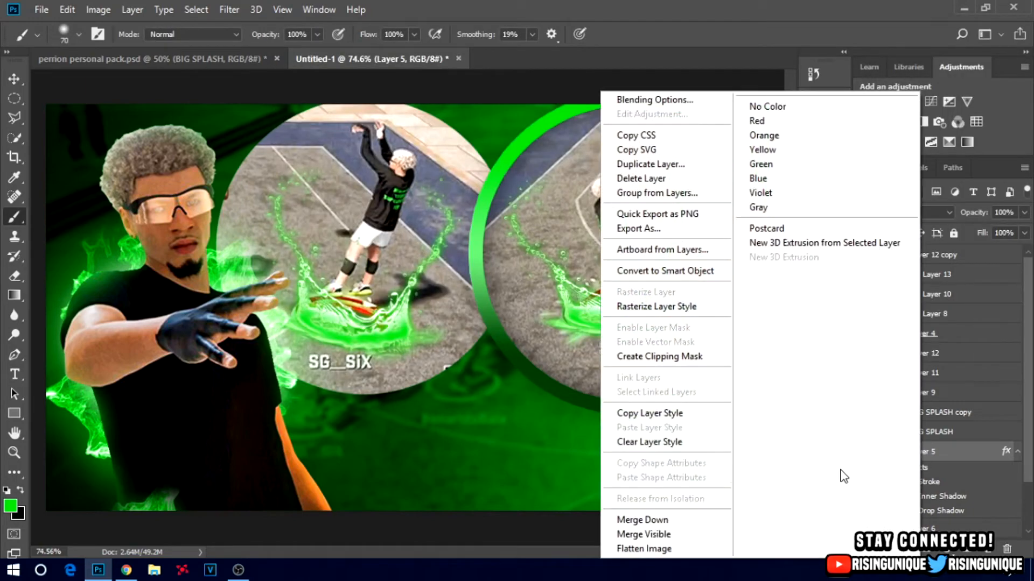
left_click(655, 414)
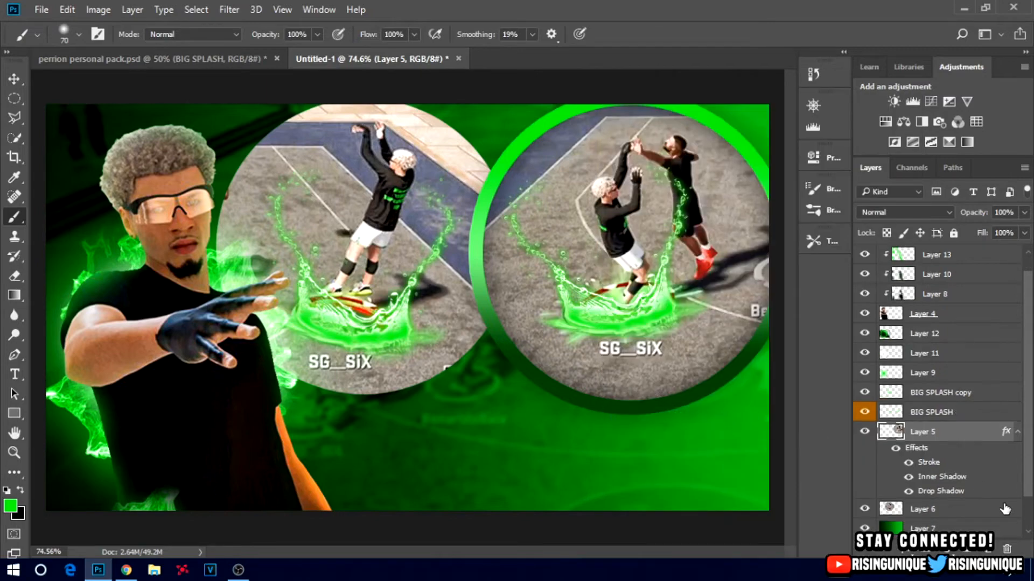
right_click(1012, 512)
left_click(795, 381)
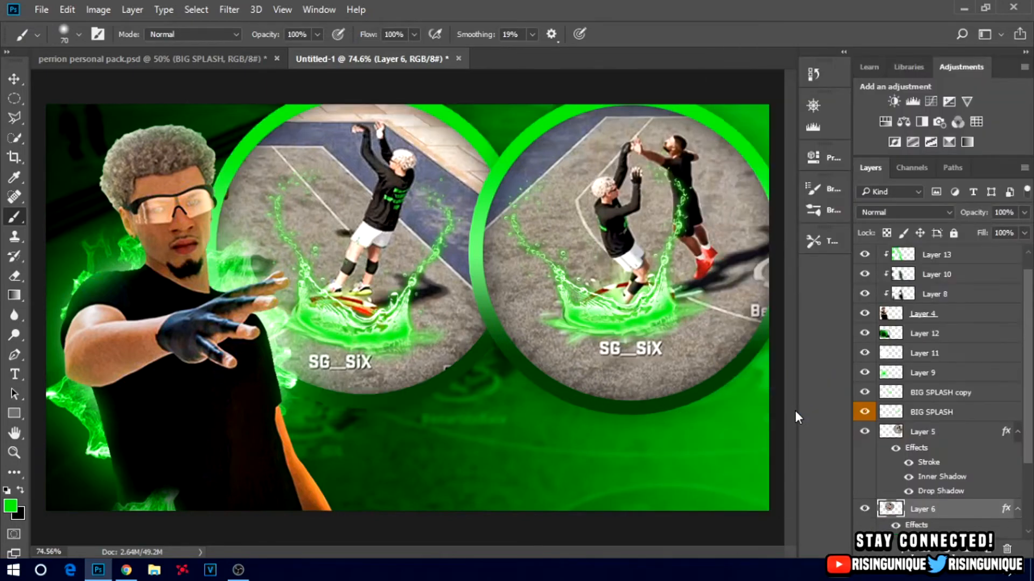
left_click(1017, 509)
left_click(1017, 432)
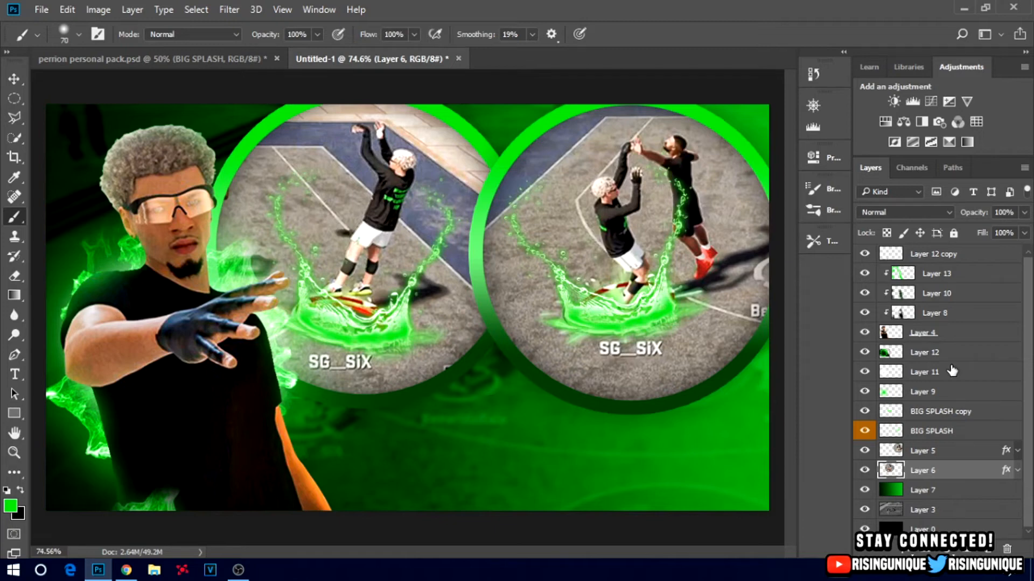
Add a white (ffffff) "SIX IS" title in 30 pt Freshman above Layer 12 copy
left_click(939, 262)
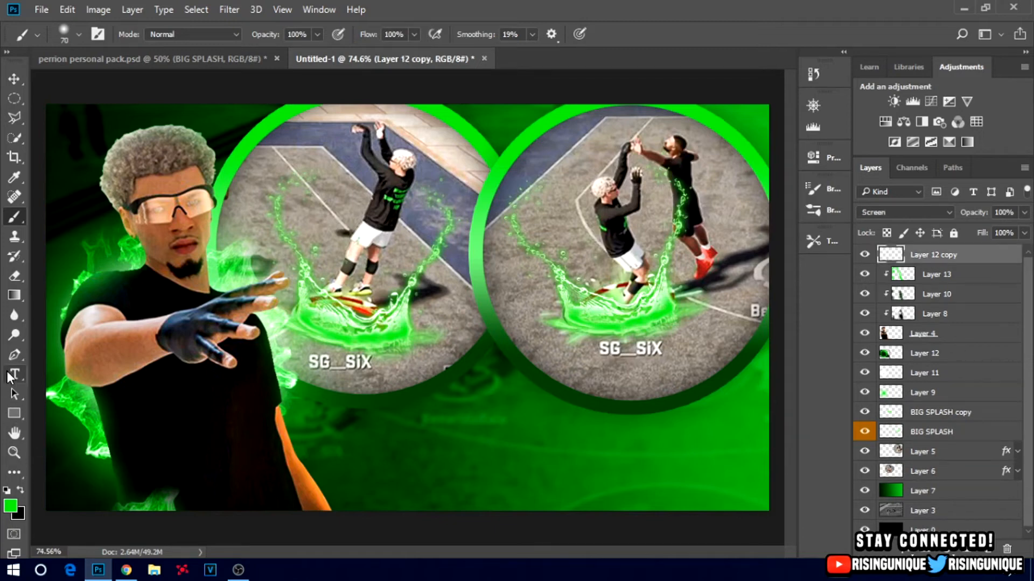
left_click(9, 376)
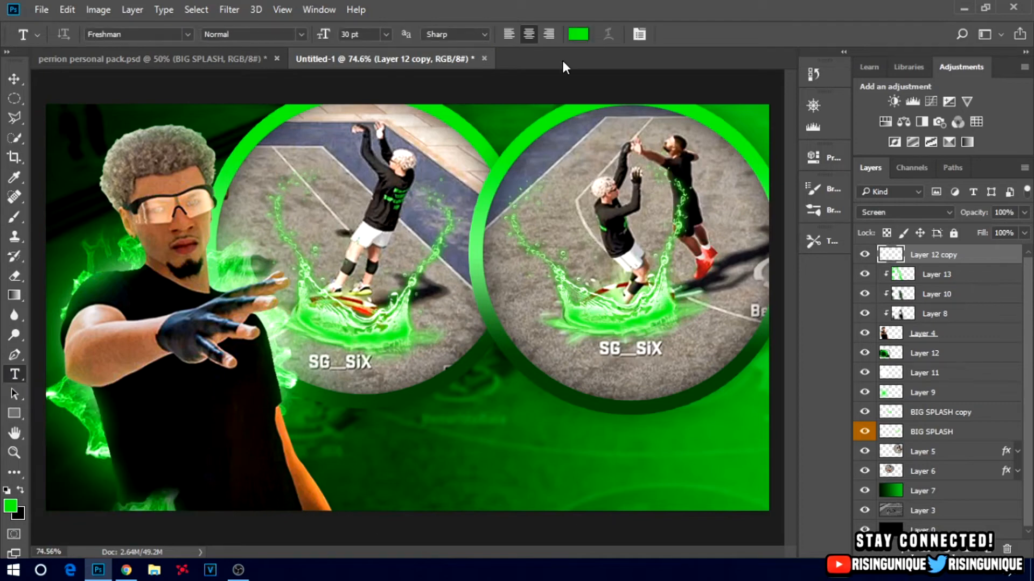
left_click(578, 34)
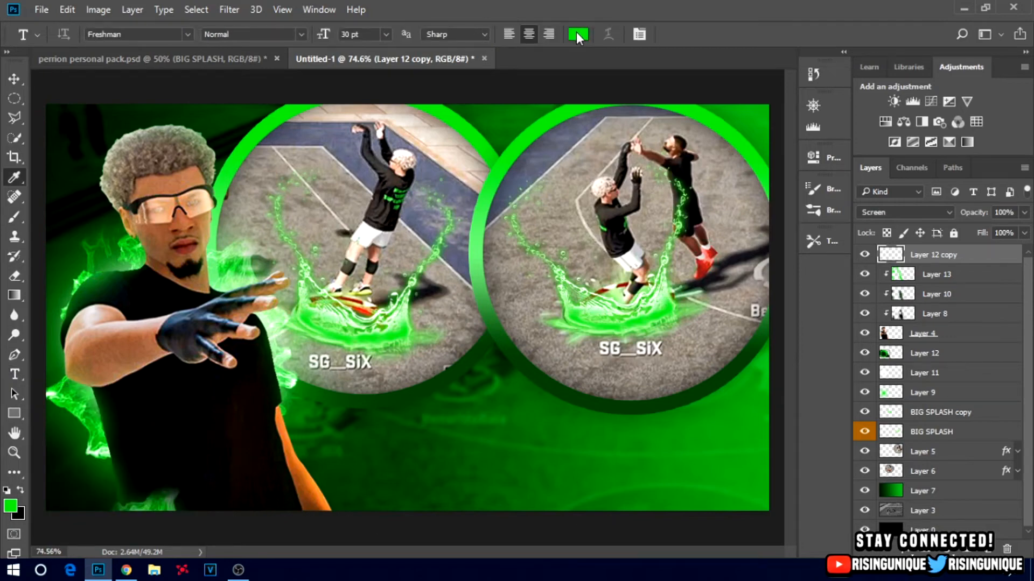
type("ffffff")
left_click(445, 214)
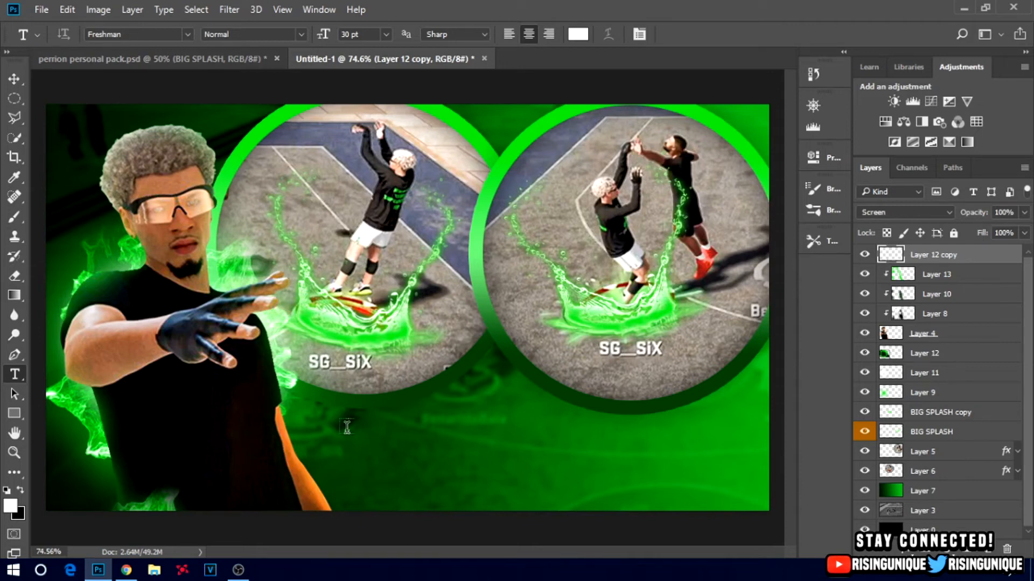
left_click(363, 389)
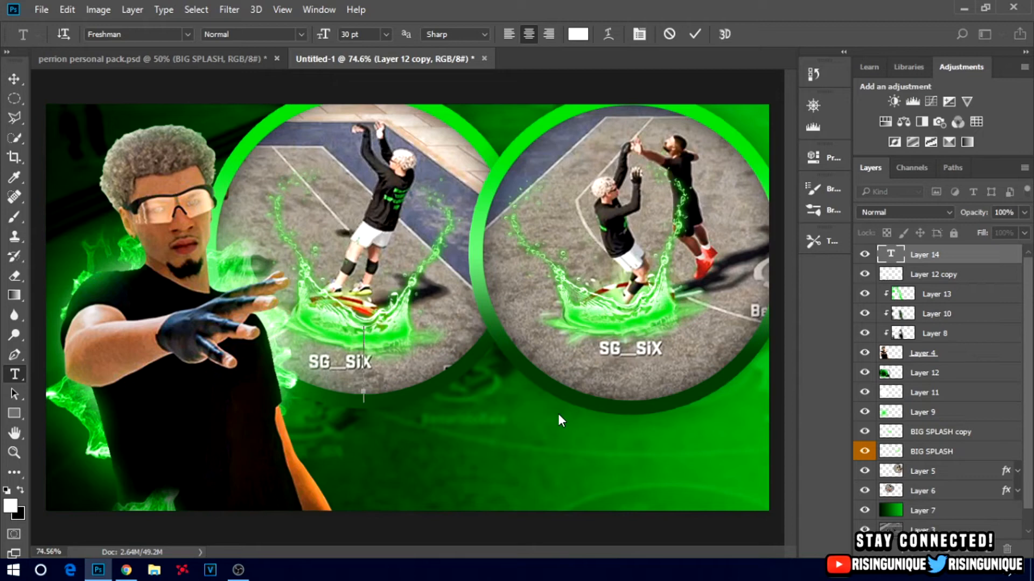
type("SIX IS")
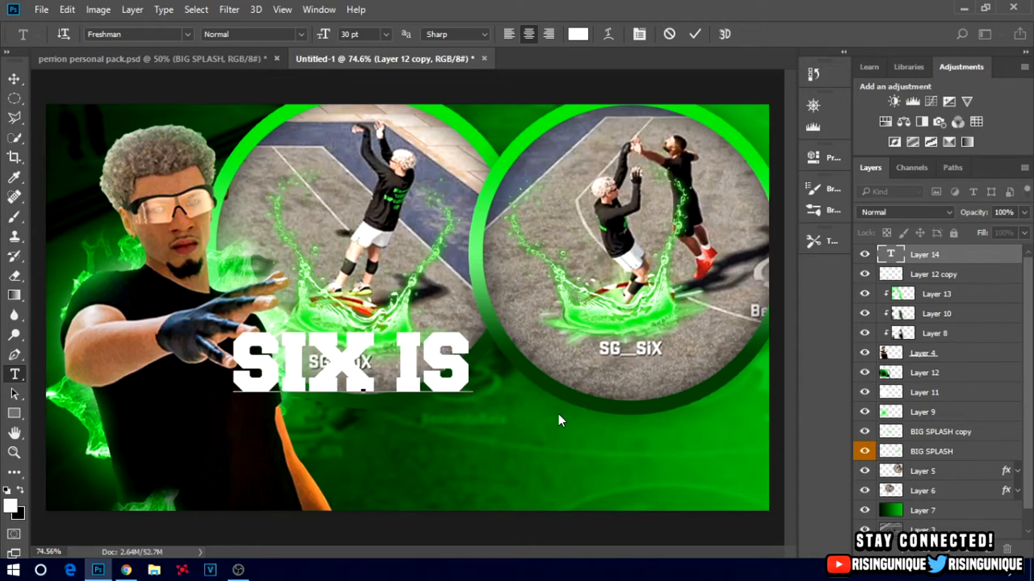
left_click(689, 35)
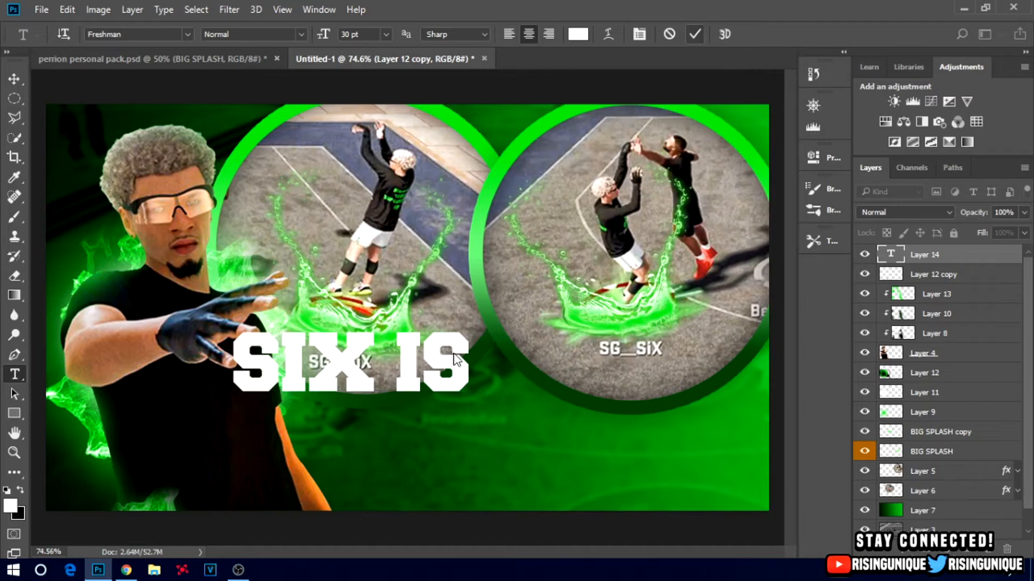
Enlarge the "SIX IS" title to about 41.78 pt and move it beside the player, over the lower part of the circles
key("ctrl+t")
left_click_drag(495, 325, 594, 297)
left_click_drag(556, 349, 676, 359)
key("Return")
Duplicate the "SIX IS" title directly beneath the original and replace the copy's text with "LIVE NOW"
key("ctrl+j")
left_click_drag(615, 371, 615, 454)
double_click(615, 454)
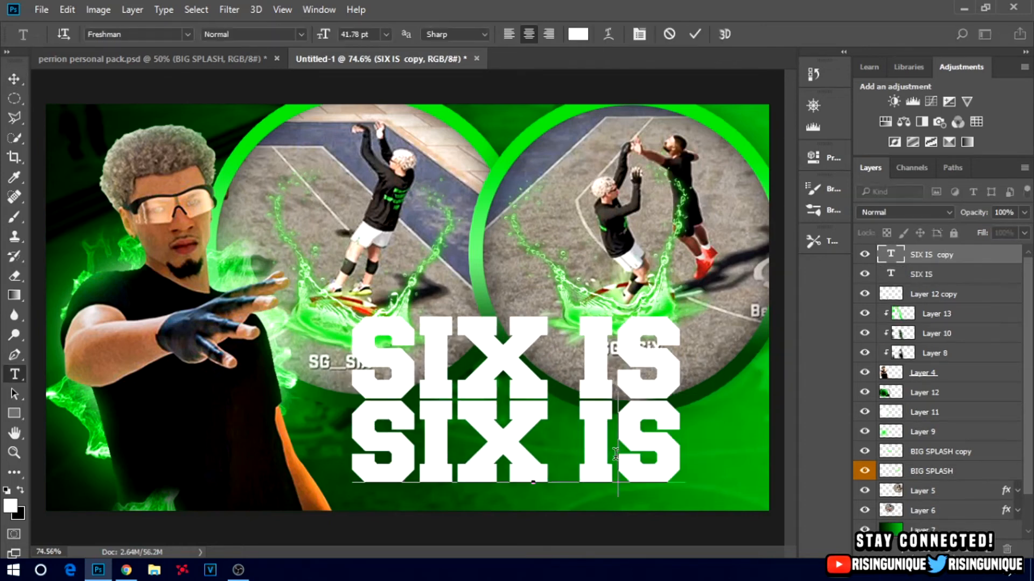
triple_click(615, 454)
type("LIVE NOW")
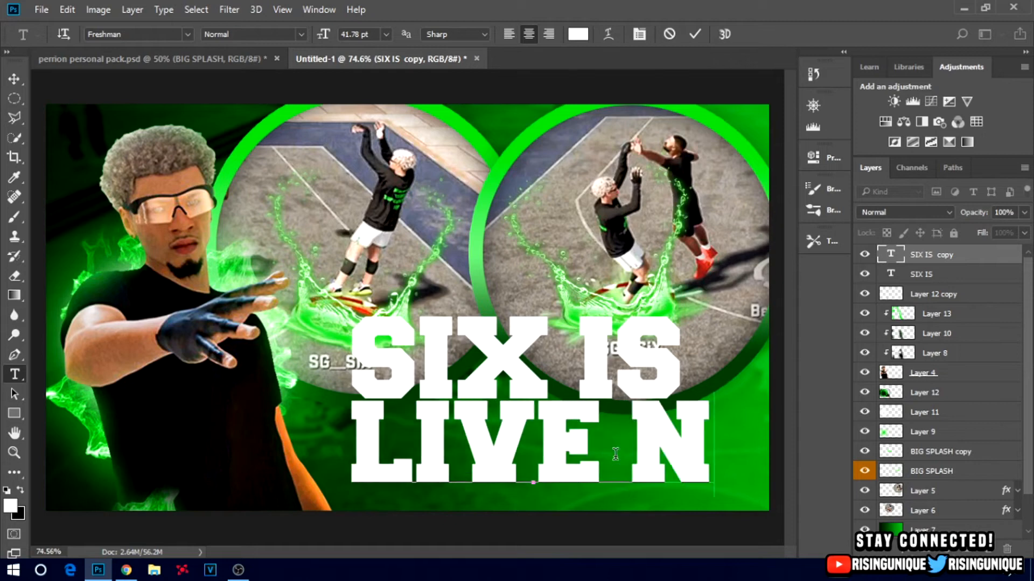
left_click(694, 34)
Scale the lower title line down to about 30.31 pt so it fits beside the player
key("ctrl+t")
left_click_drag(214, 392, 304, 408)
key("Return")
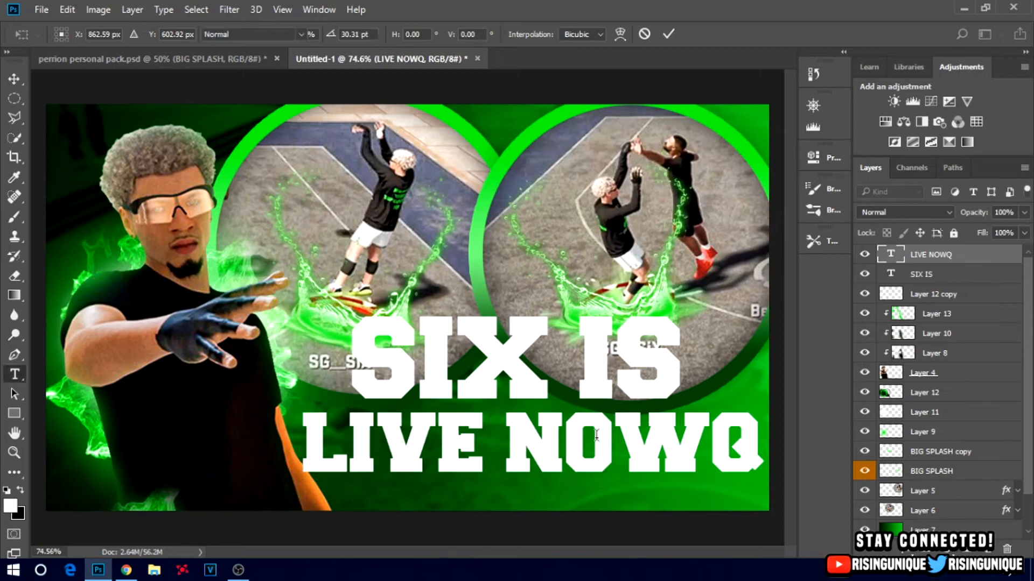
Replace the stray Q at the end of the lower title with an exclamation mark so it reads "LIVE NOW!"
key("t")
left_click(755, 442)
key("BackSpace")
type("Q")
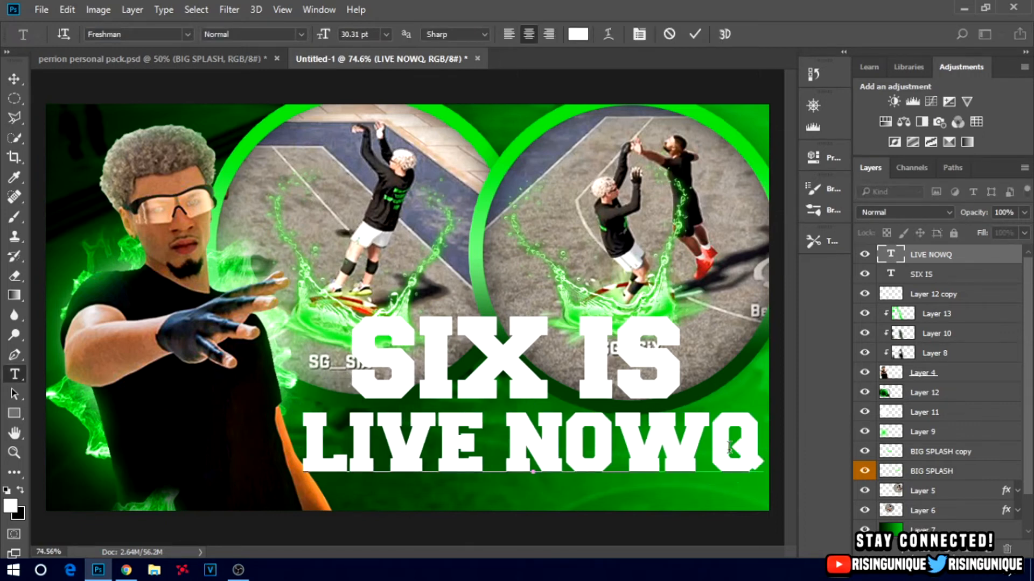
key("BackSpace")
type("!")
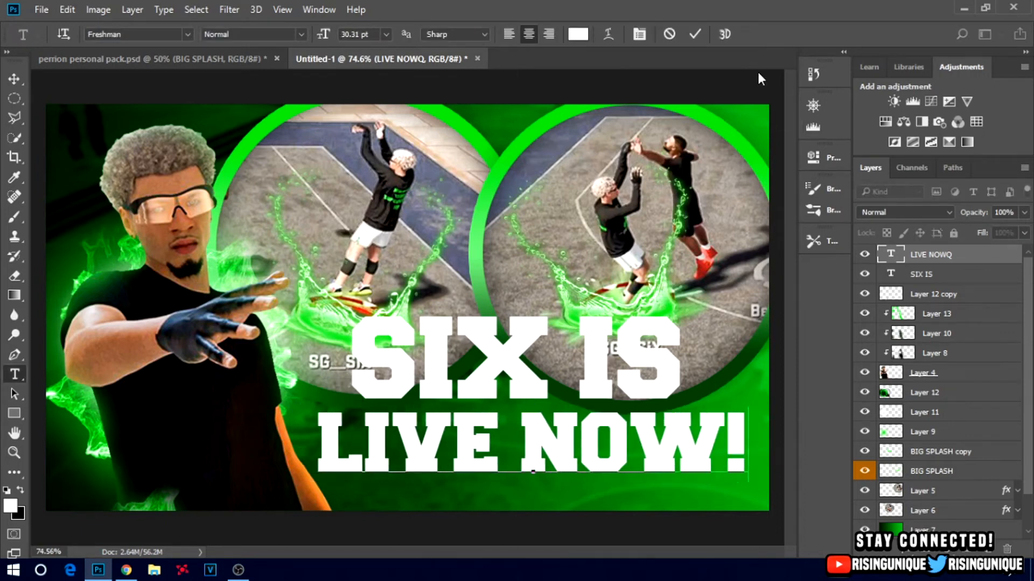
left_click(695, 33)
Scale the "SIX IS" title to about 33.02 pt and move it down close above "LIVE NOW!"
left_click(918, 275)
key("ctrl+t")
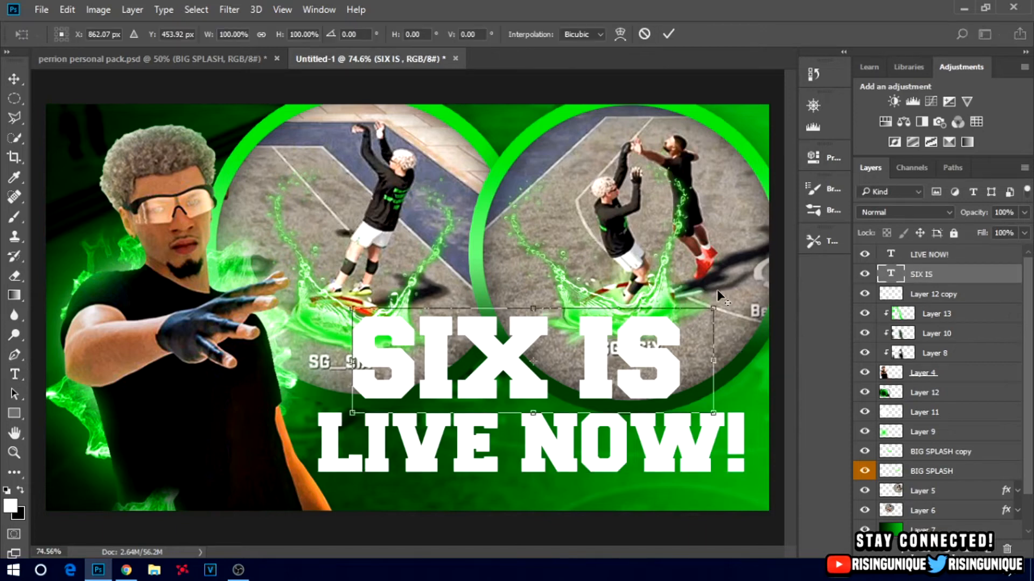
left_click_drag(712, 308, 676, 320)
mouse_move(641, 384)
left_mouse_down()
mouse_move(653, 378)
mouse_move(646, 402)
left_mouse_up()
key("Return")
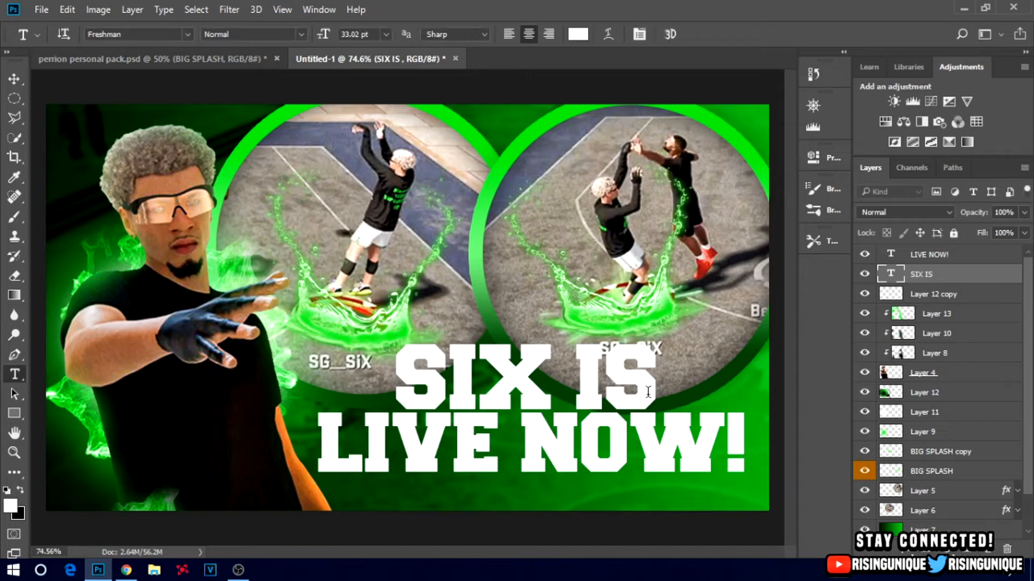
Align both title text layers to the horizontal center of the whole canvas
left_click(930, 262, "shift")
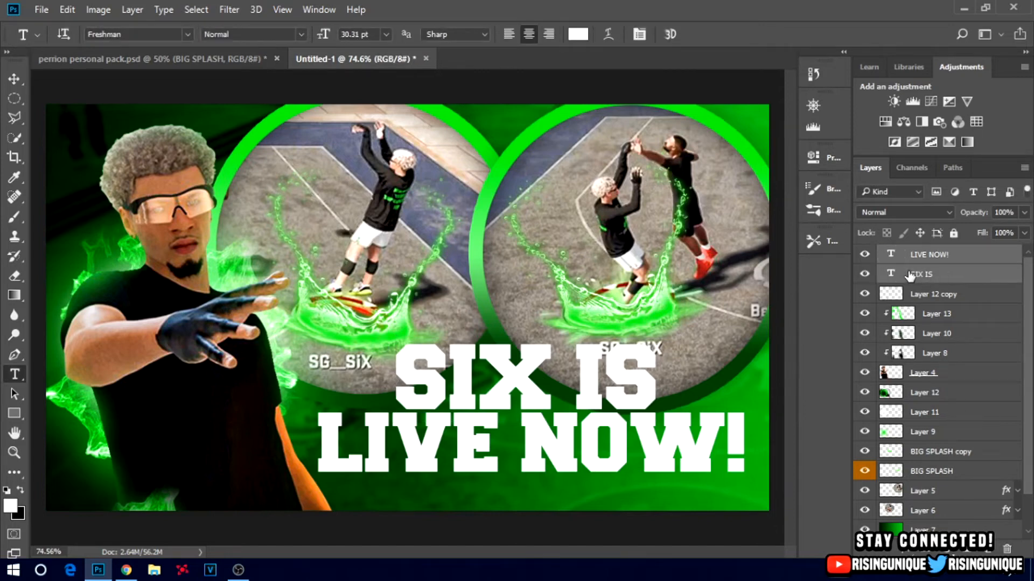
key("ctrl+a")
left_click(132, 9)
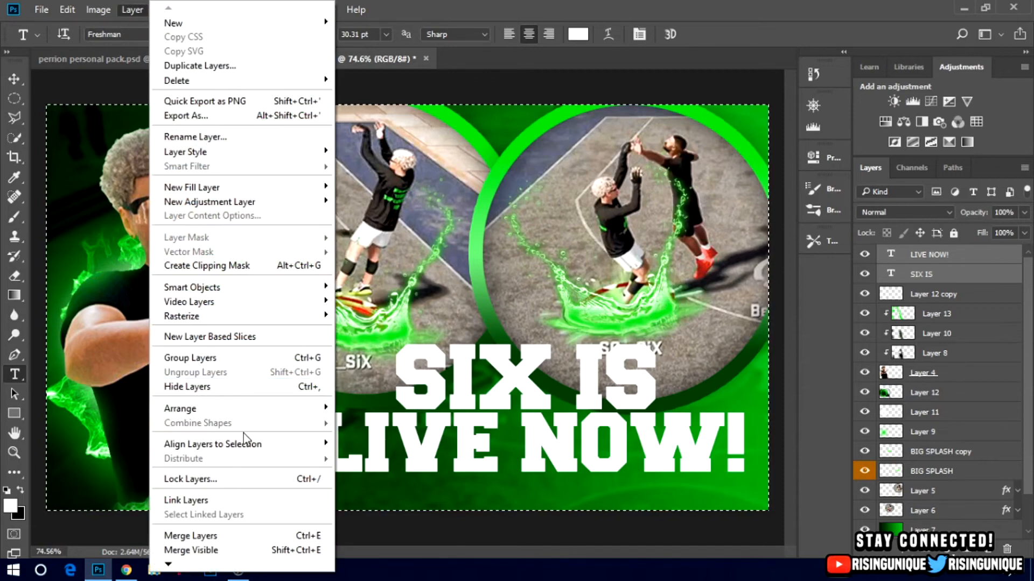
mouse_move(243, 437)
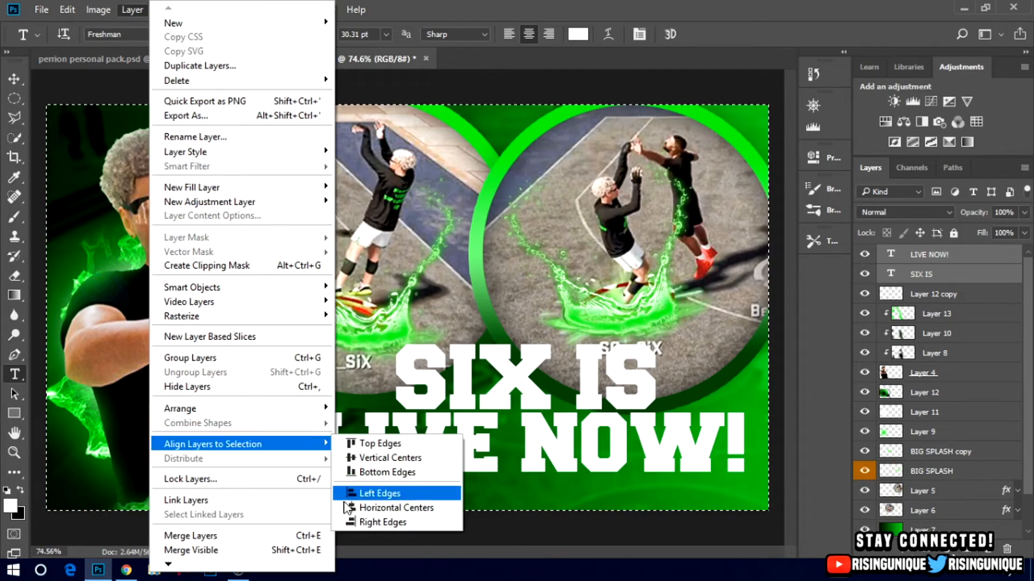
left_click(397, 508)
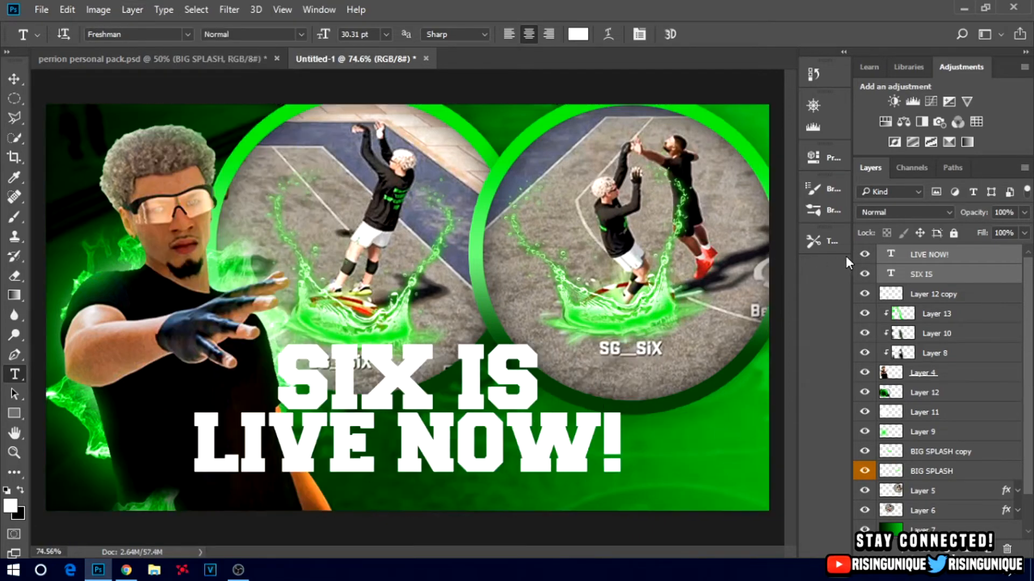
Add an empty clipped layer above each title line and get the Gradient tool ready on the one over "SIX IS"
left_click(930, 277)
key("v")
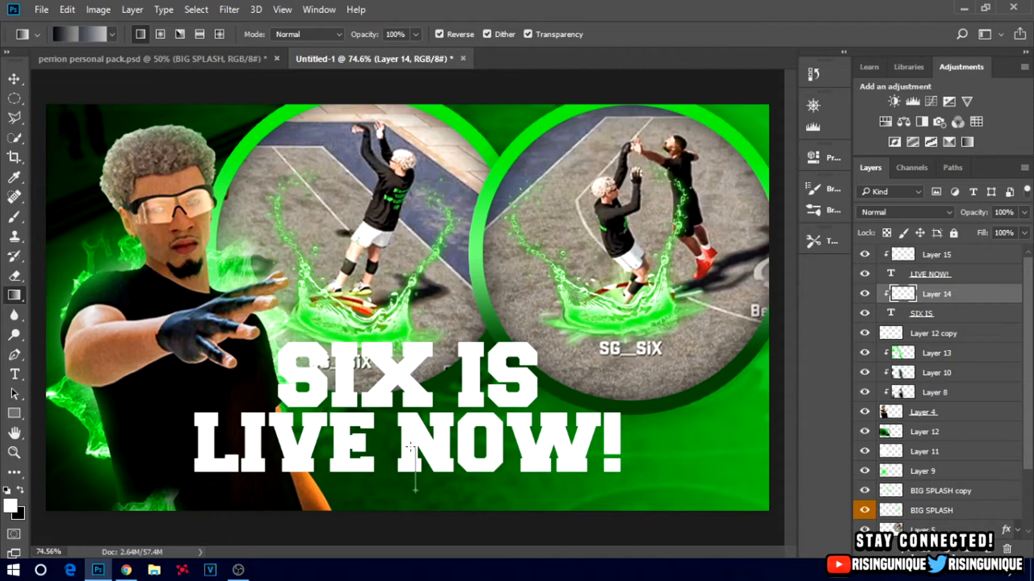
Try the dark gradient vertically across "SIX IS" on clipped Layer 14 several times, undoing each attempt
left_click_drag(415, 415, 415, 371)
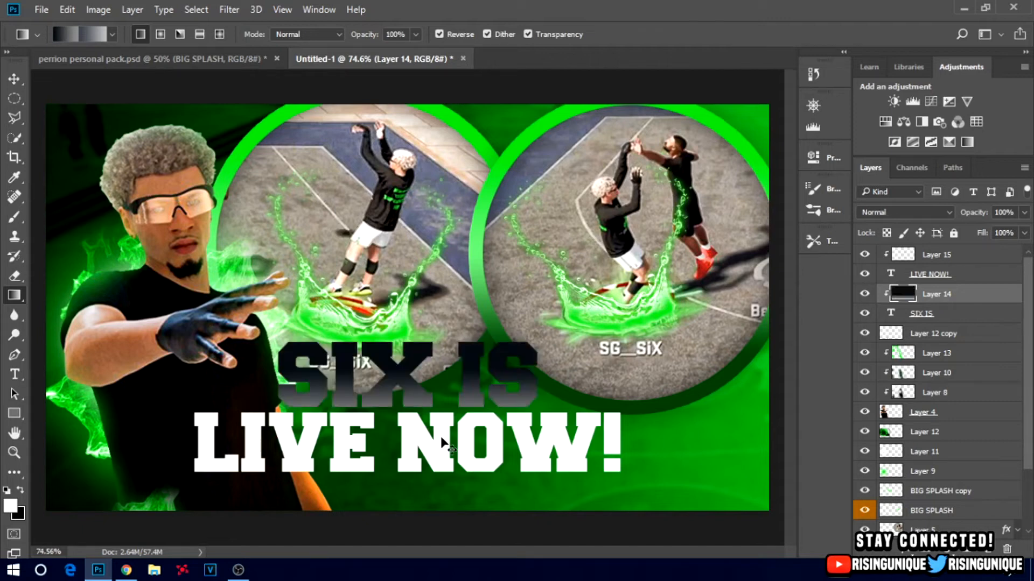
key("ctrl+z")
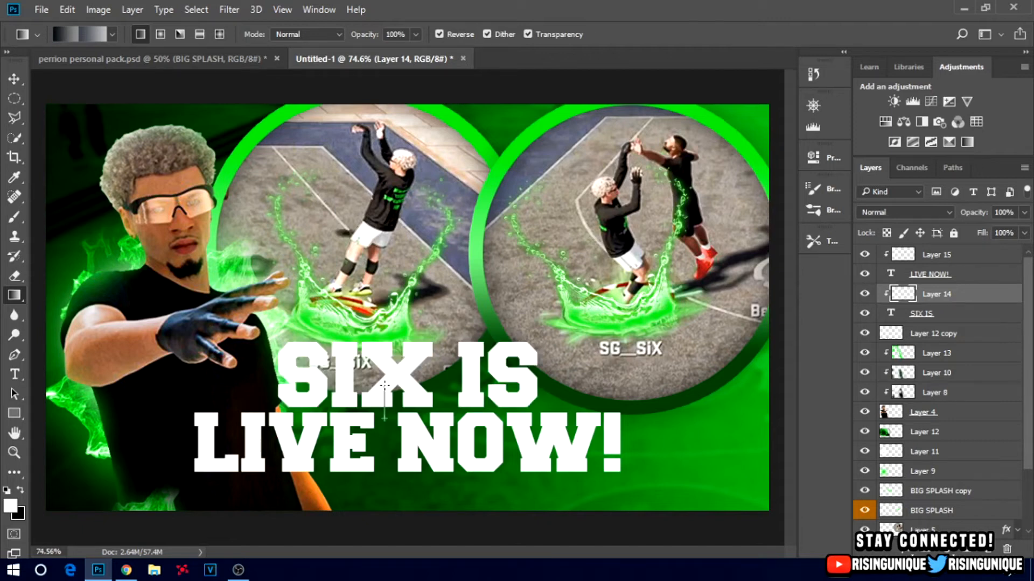
left_click_drag(384, 385, 384, 384)
key("ctrl+z")
left_click_drag(302, 380, 303, 380)
key("ctrl+z")
left_click_drag(309, 430, 309, 431)
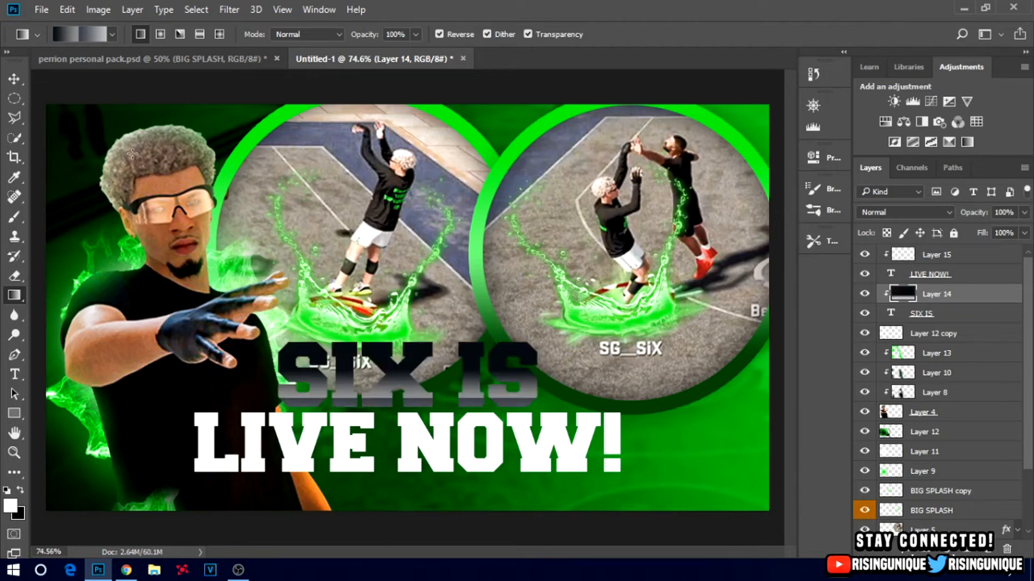
key("ctrl+z")
Change the gradient's first color stop at 0% to grey 6e6e6e
left_click(76, 35)
double_click(85, 280)
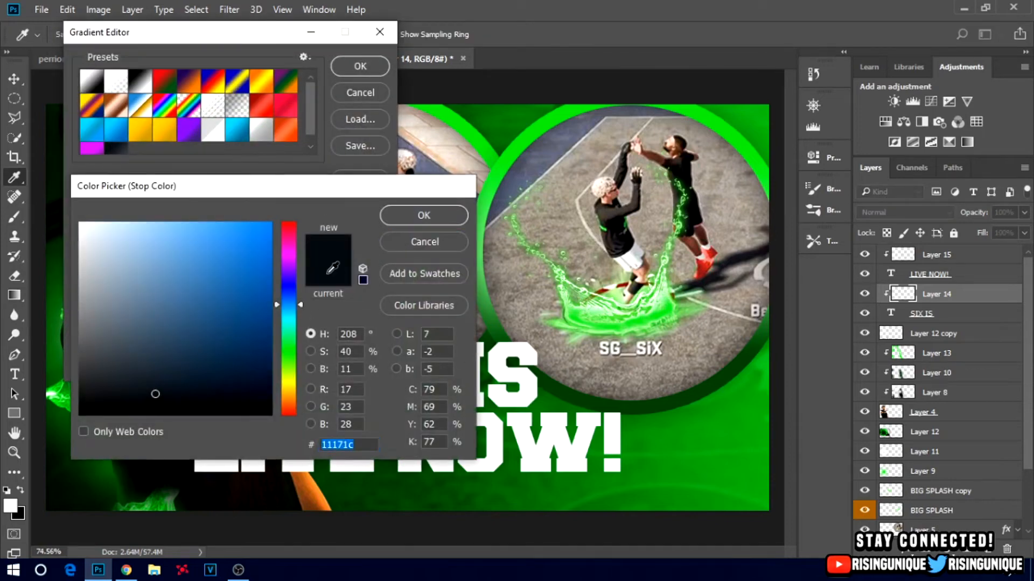
key("Return")
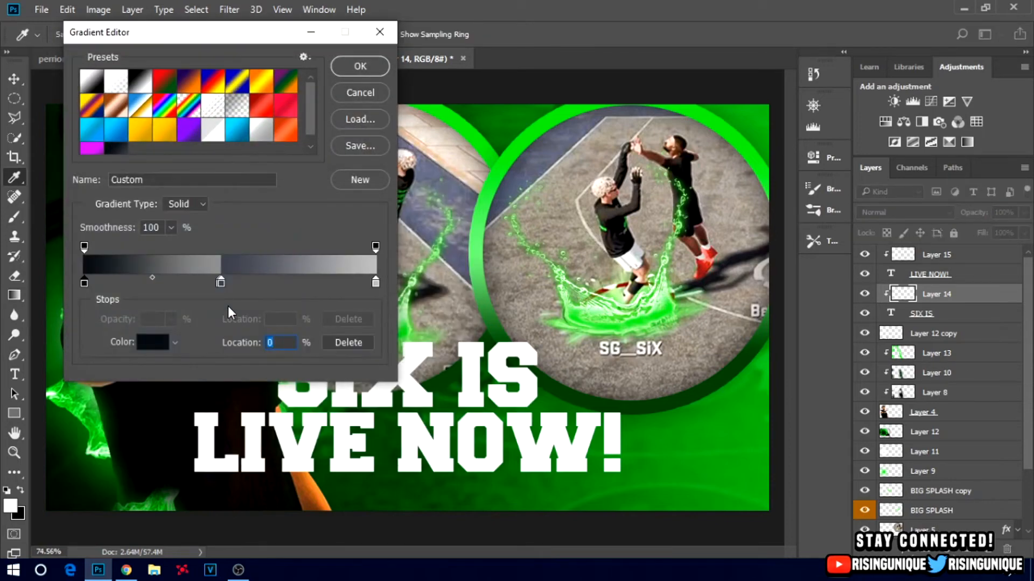
double_click(84, 283)
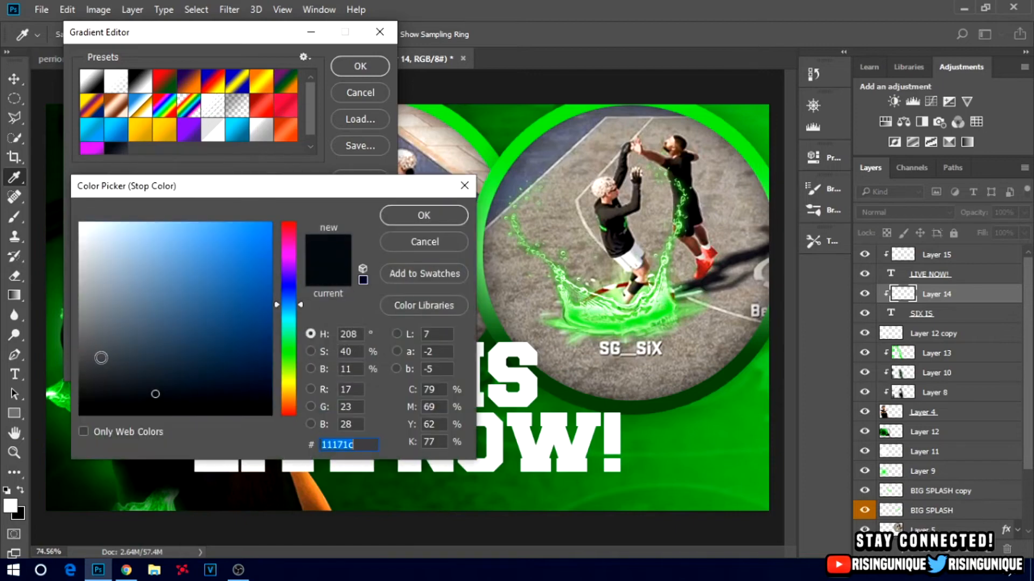
type("6e6e6e")
left_click(388, 218)
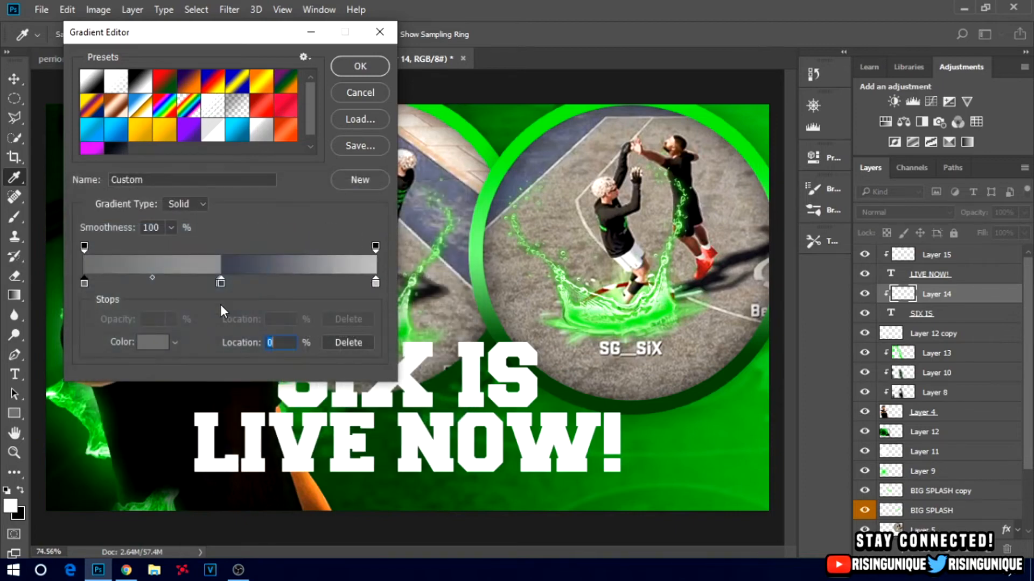
Darken the gradient's end stop at 100% with a grey sampled from the gradient bar and apply the gradient
left_click(220, 281)
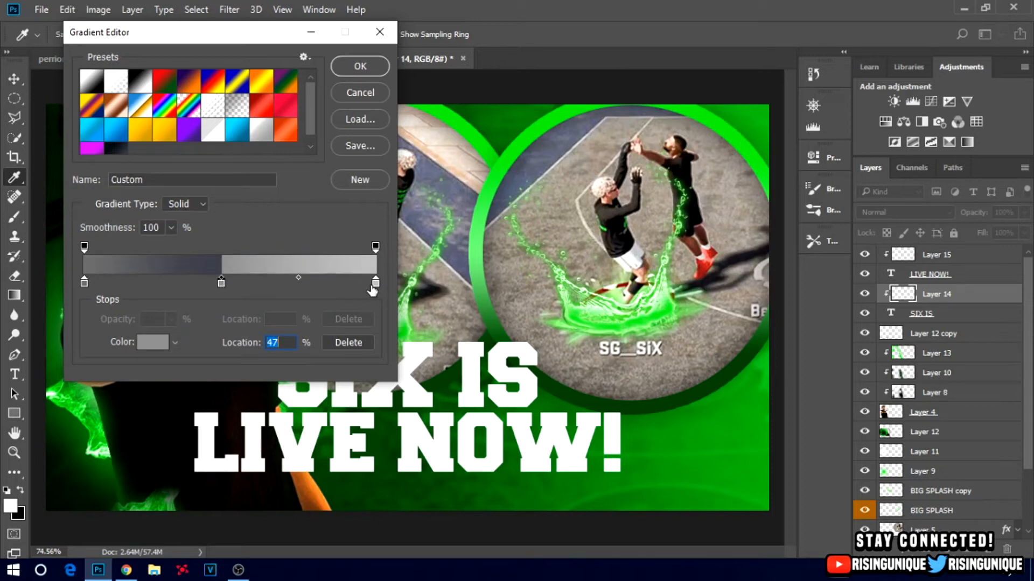
left_click(375, 282)
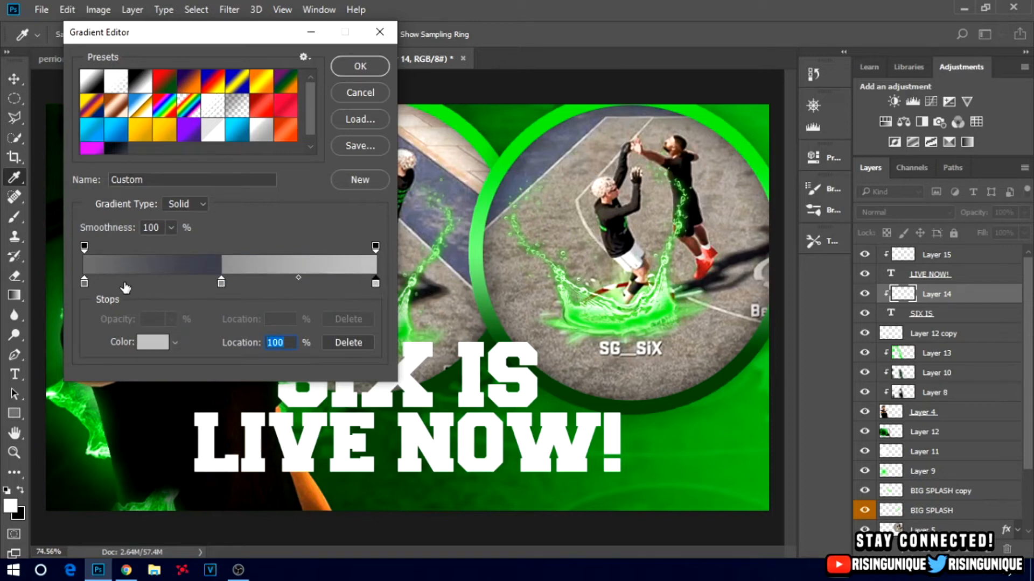
left_click(203, 269)
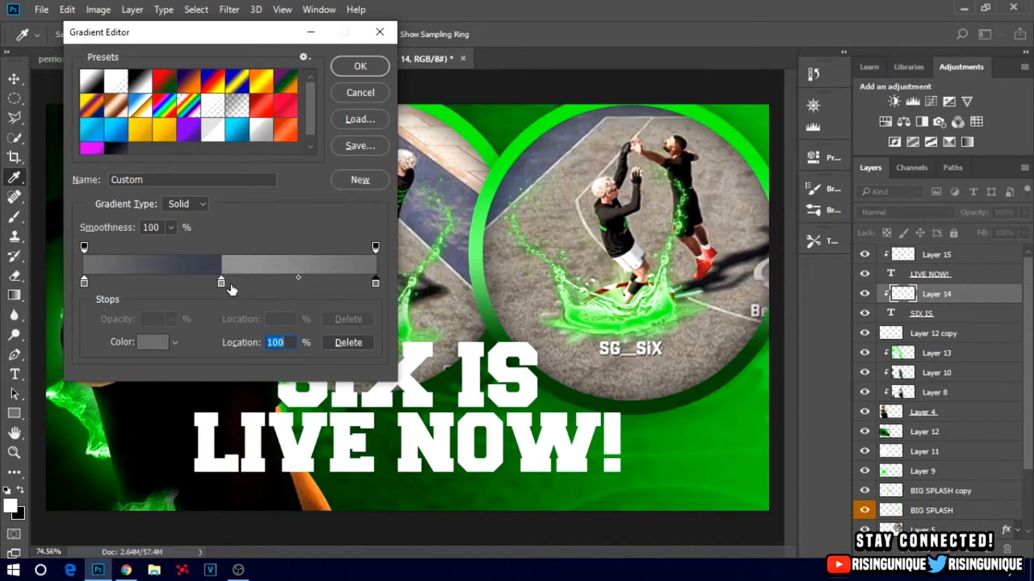
left_click(360, 66)
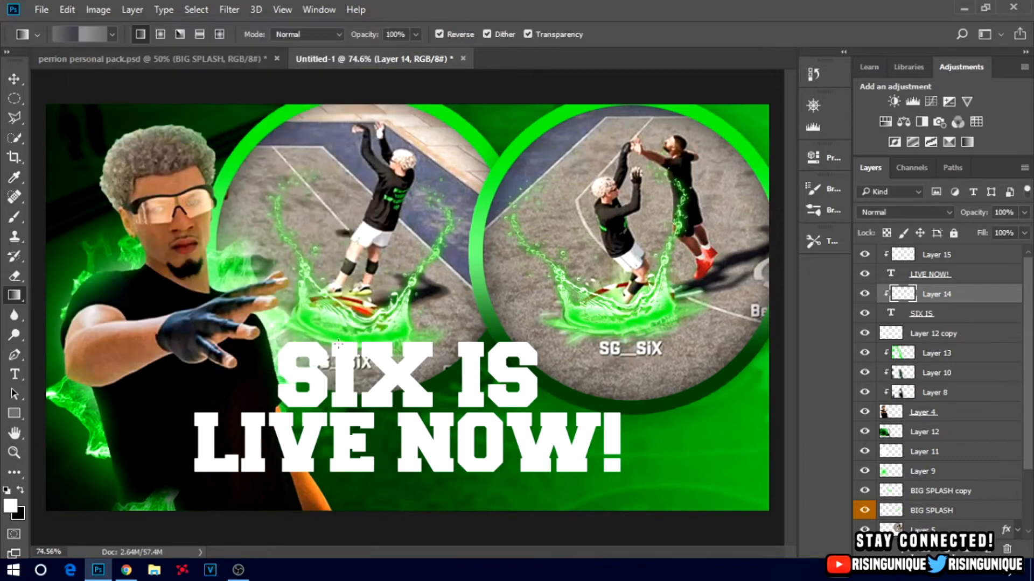
Try the edited grey gradient vertically over "SIX IS" on Layer 14 and undo it
left_click_drag(309, 355, 310, 356)
key("ctrl+z")
left_click_drag(311, 426, 303, 333)
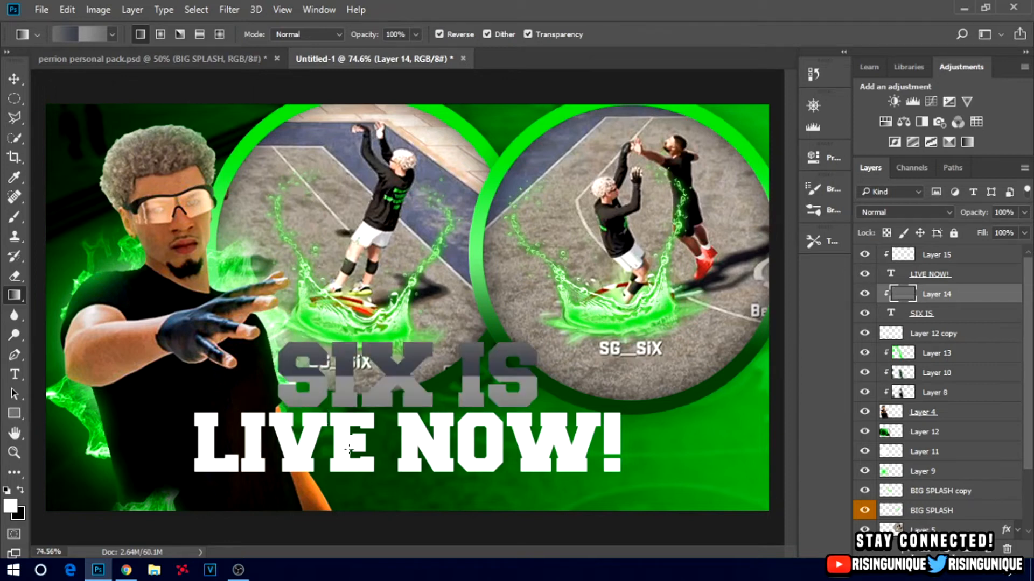
key("ctrl+z")
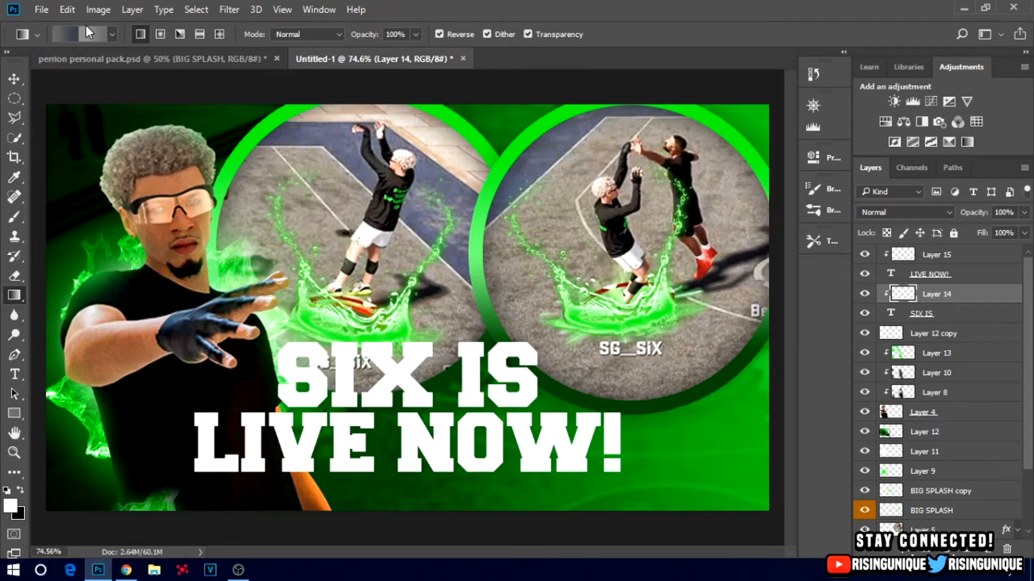
Recolor the gradient's dark middle stop to e8e8e8, place it at 47% beside the grey stop, and apply the edited gradient
left_click(75, 31)
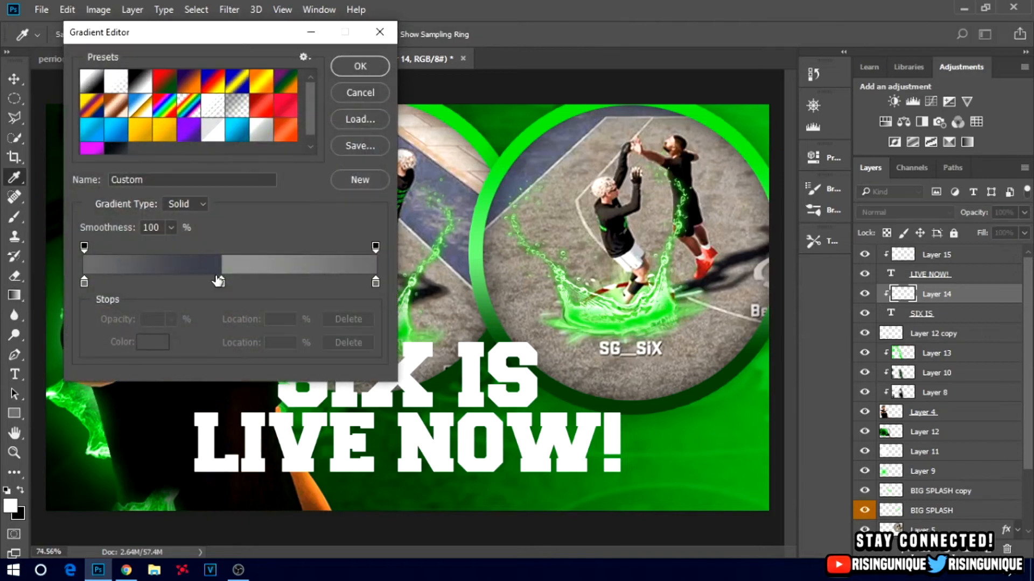
left_click_drag(224, 280, 231, 280)
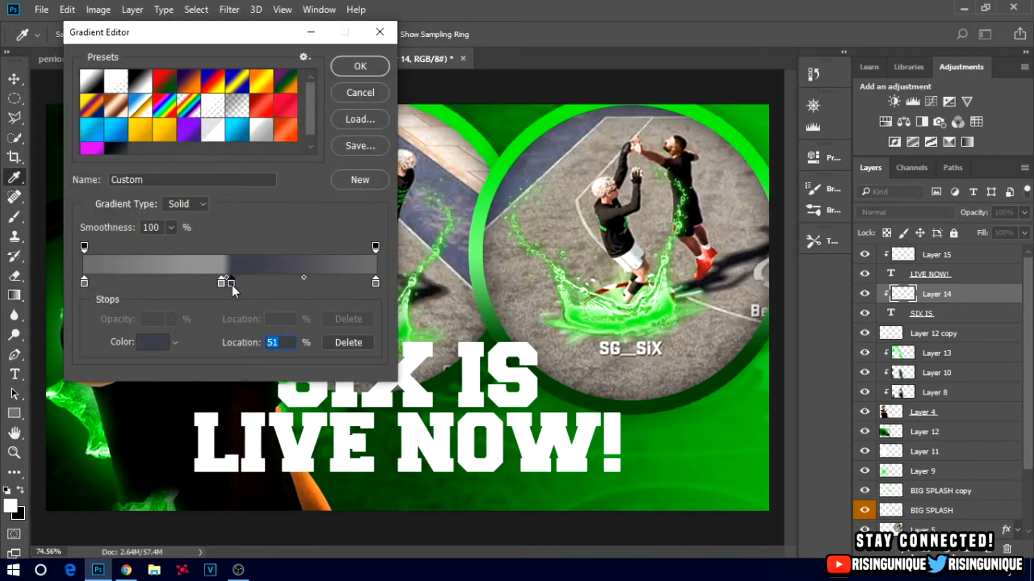
double_click(232, 285)
type("e8e8e8")
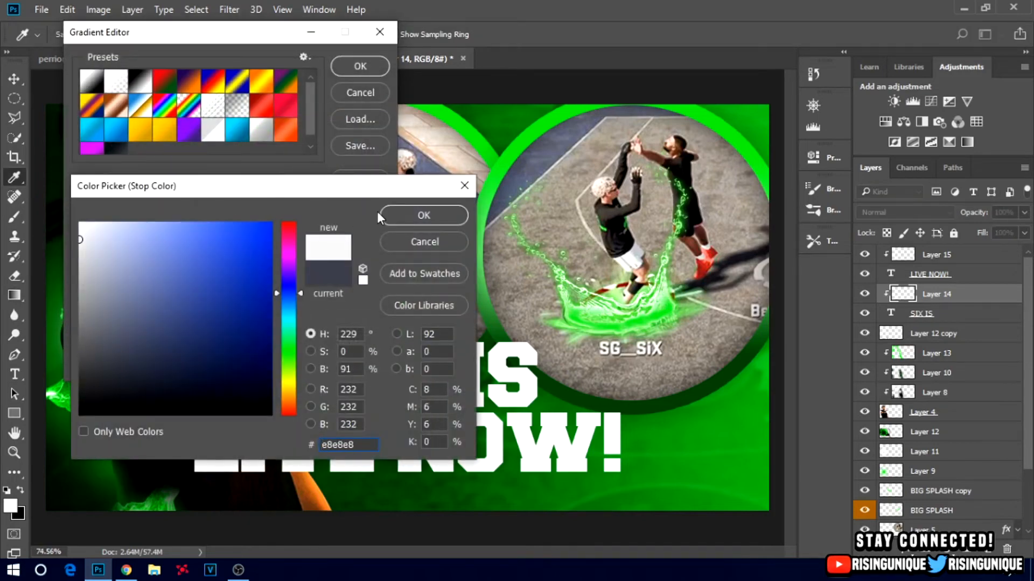
left_click(383, 214)
left_click_drag(232, 280, 222, 285)
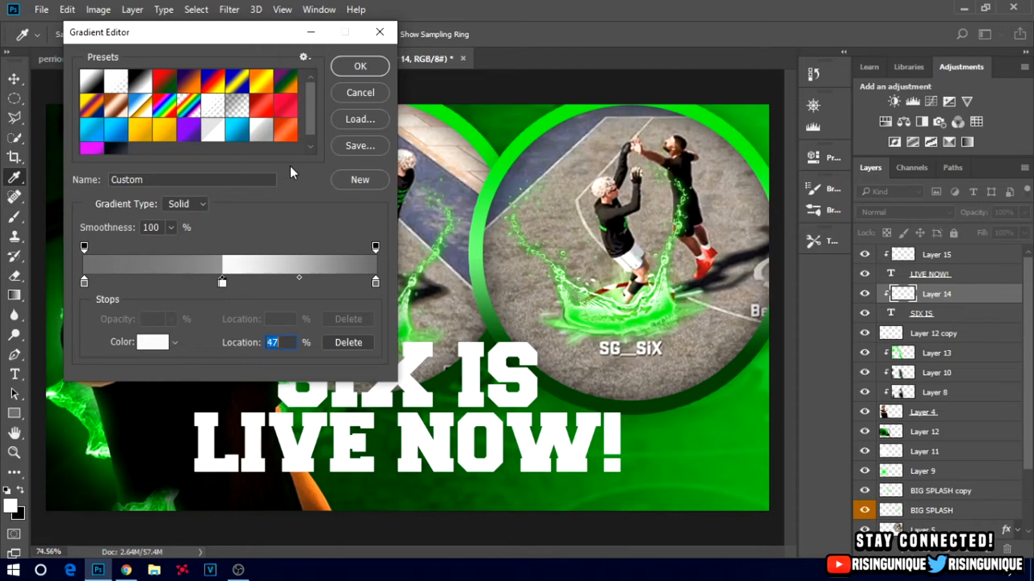
left_click(361, 66)
Try the light-centered gradient vertically over "SIX IS" on Layer 14 twice, undoing each attempt
left_click_drag(298, 445, 301, 377)
key("ctrl+z")
left_click_drag(299, 434, 298, 333)
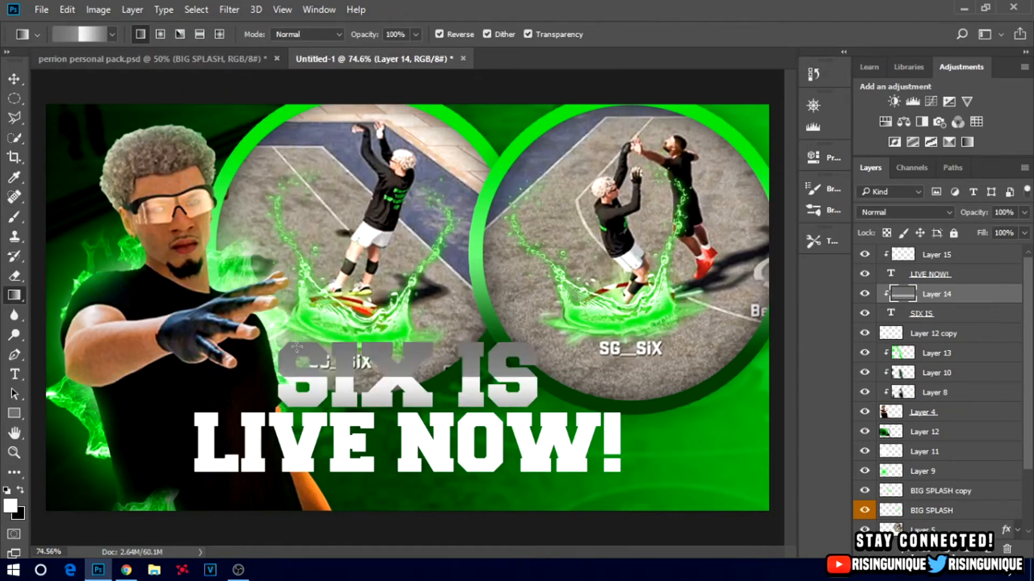
key("ctrl+z")
Nudge the gradient's light middle stop slightly toward the start and draw the gradient vertically across "SIX IS" on Layer 14
left_click(78, 34)
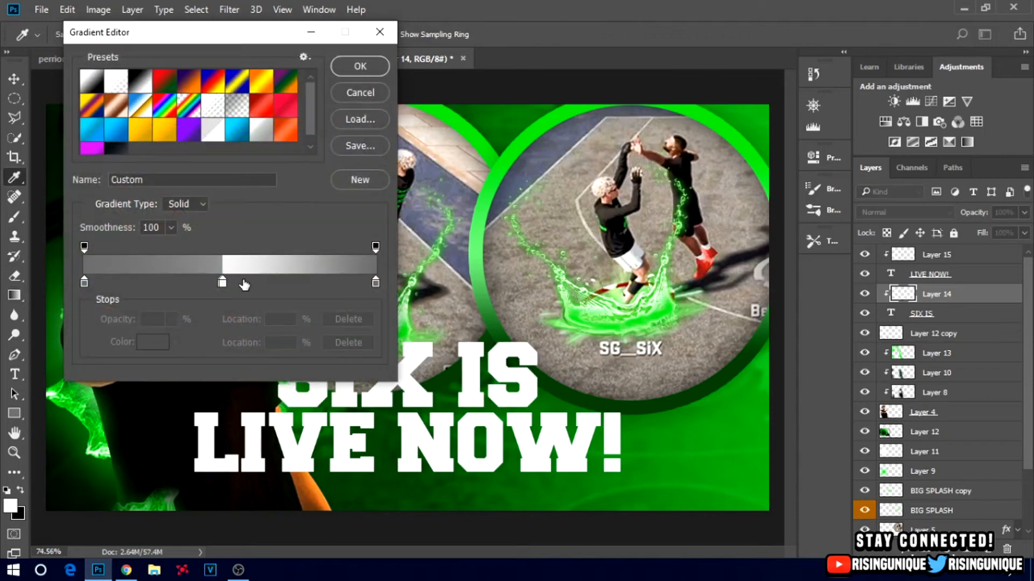
left_click(223, 280)
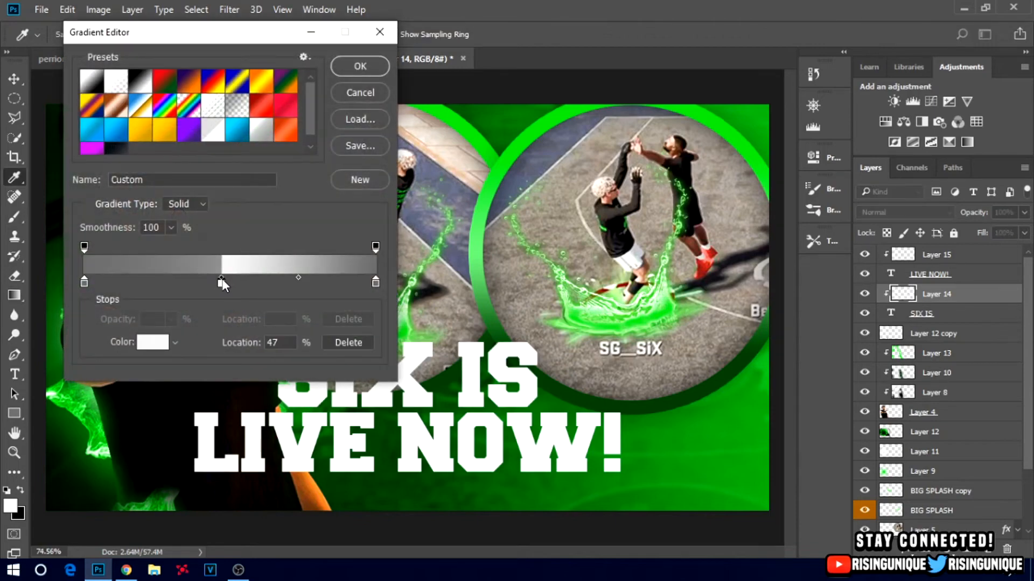
left_click_drag(221, 281, 219, 282)
left_click(358, 66)
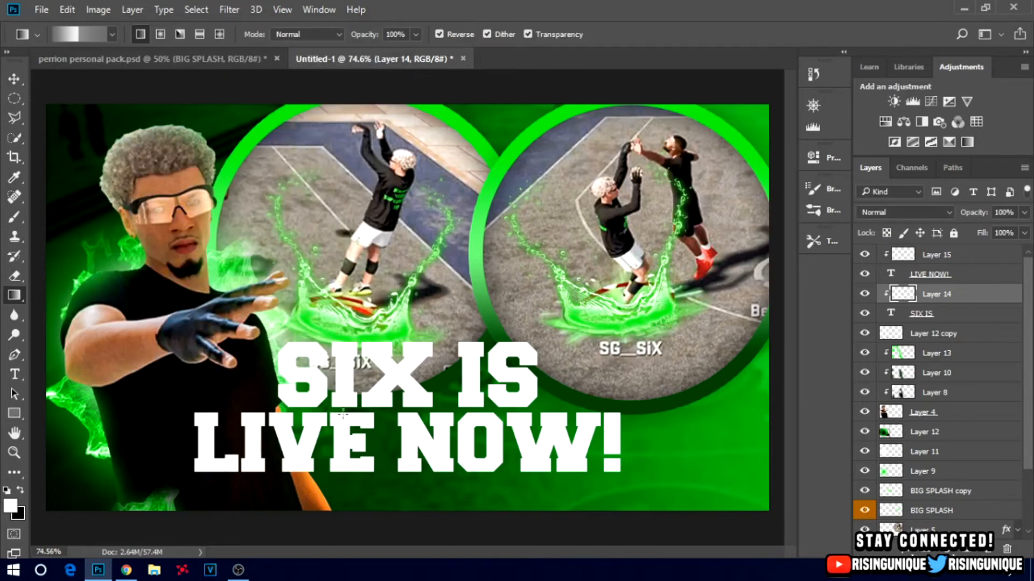
left_click_drag(343, 432, 337, 332)
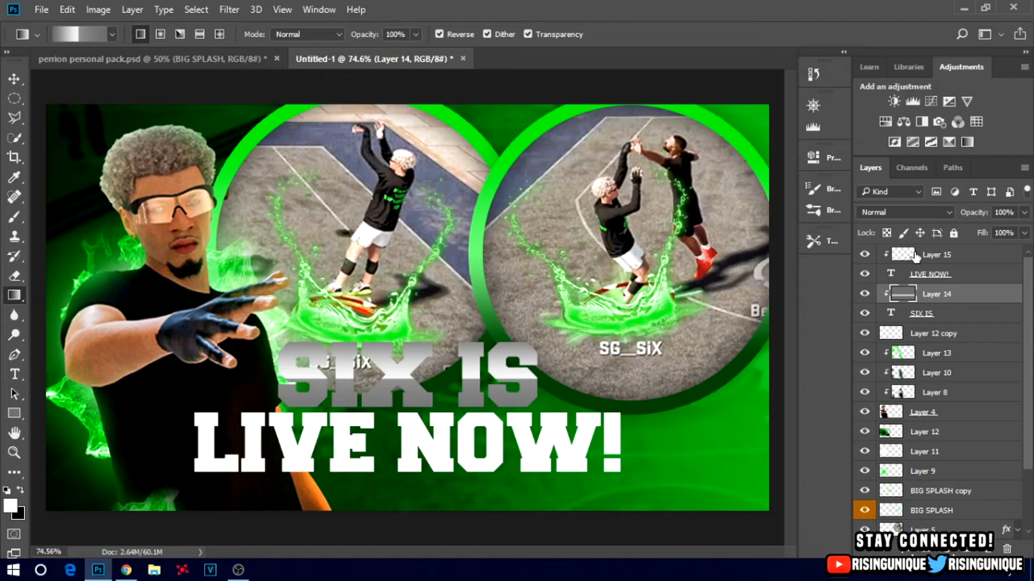
Draw the same gradient vertically across "LIVE NOW!" on clipped Layer 15, undoing and redrawing it at different lengths
left_click(941, 258)
left_click_drag(255, 489, 255, 409)
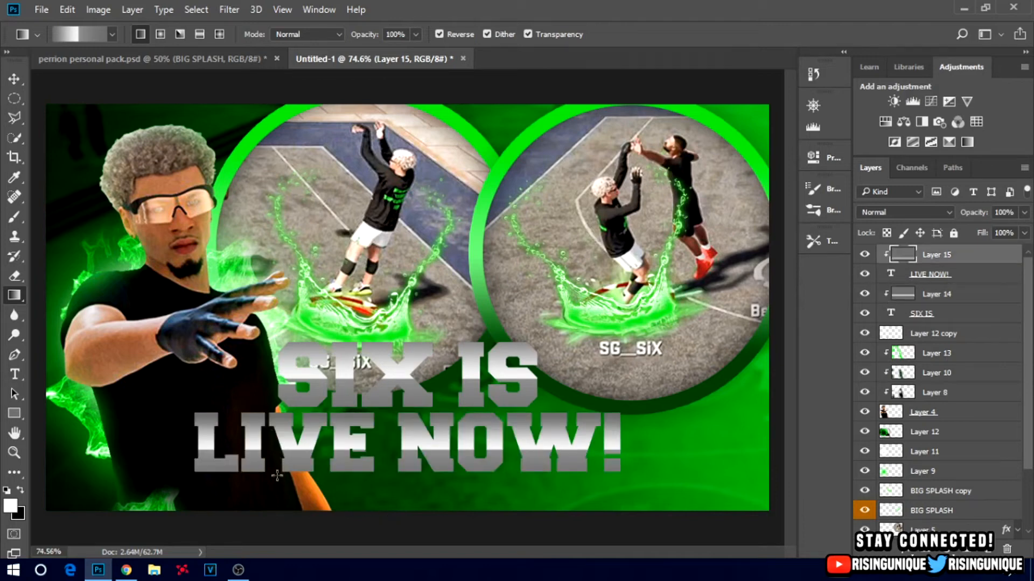
key("ctrl+z")
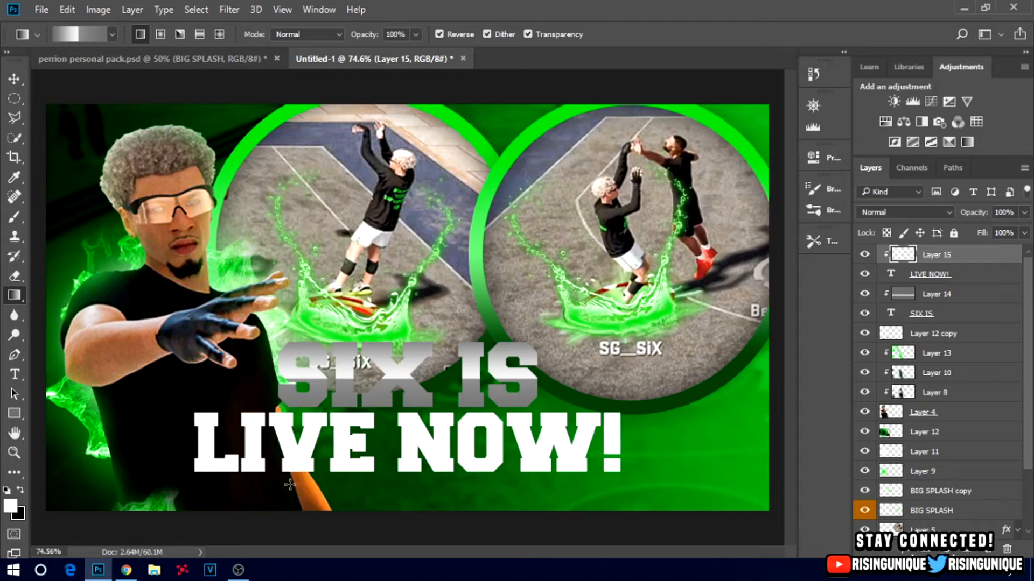
key("ctrl+z")
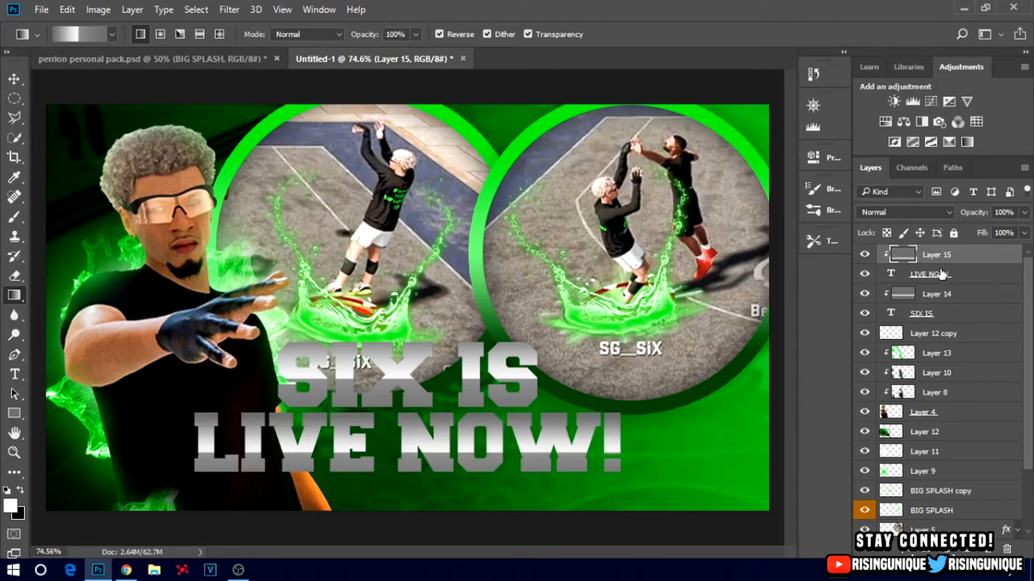
key("ctrl+z")
left_click_drag(280, 499, 286, 387)
key("ctrl+z")
left_click_drag(296, 494, 296, 424)
key("ctrl+z")
left_click_drag(300, 503, 291, 416)
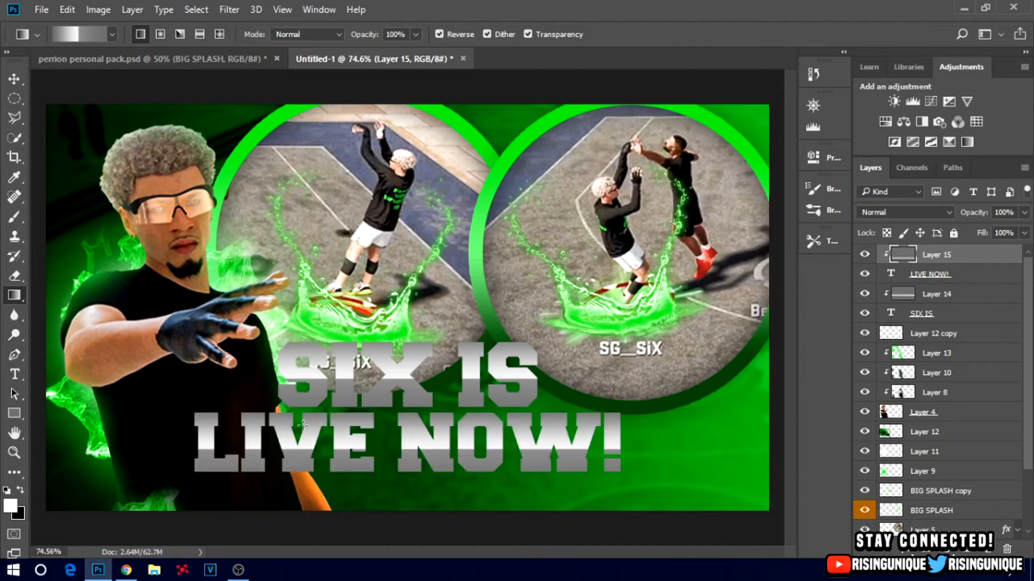
key("ctrl+z")
left_click_drag(300, 496, 299, 447)
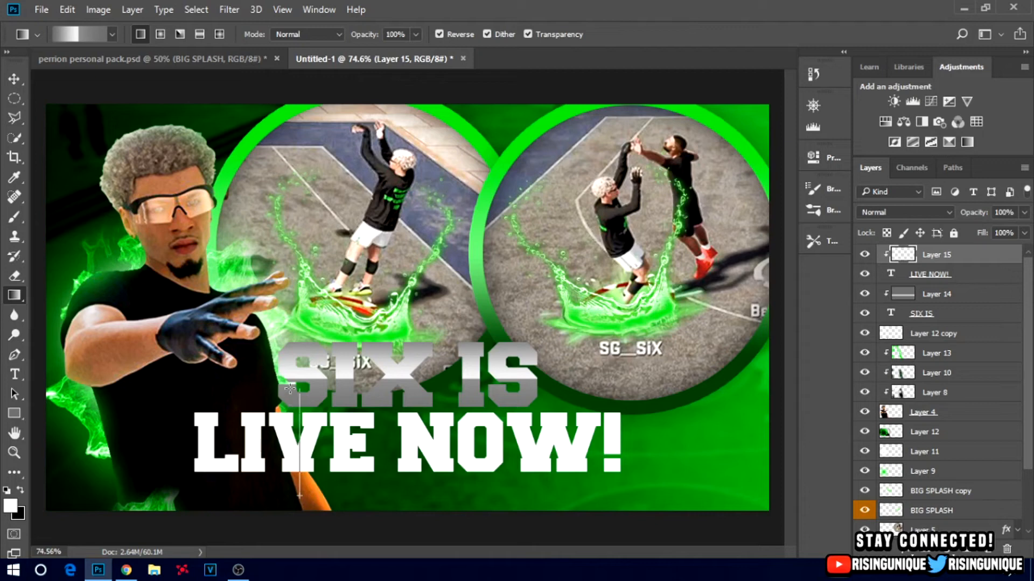
left_click_drag(290, 388, 291, 388)
key("ctrl+z")
left_click_drag(296, 505, 289, 420)
key("ctrl+z")
left_click_drag(297, 494, 298, 403)
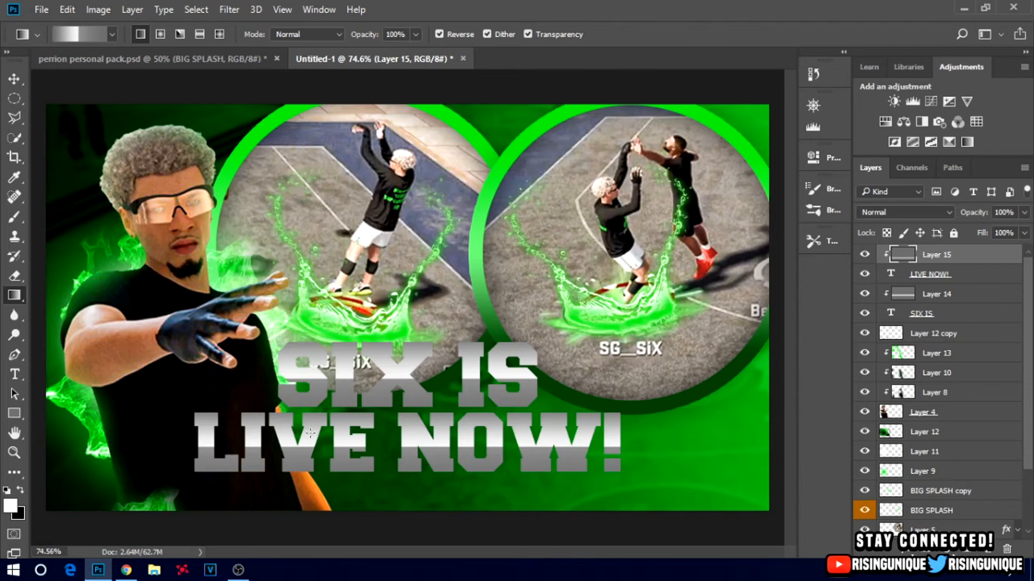
Merge Layer 15 with the "LIVE NOW!" text layer, and Layer 14 with the "SIX IS" text layer
left_click(974, 278, "shift")
key("ctrl+e")
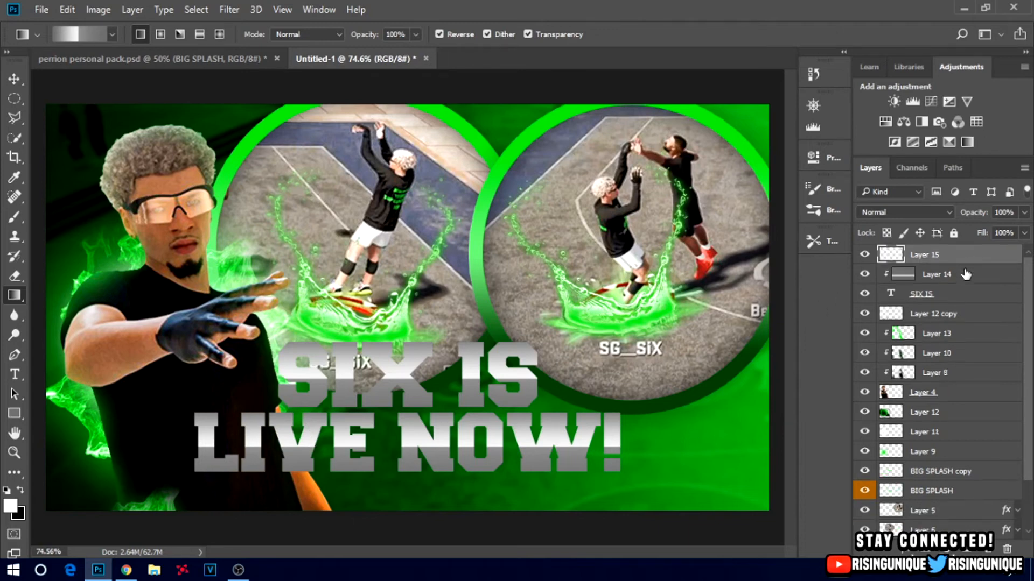
left_click(961, 275)
left_click(957, 297, "shift")
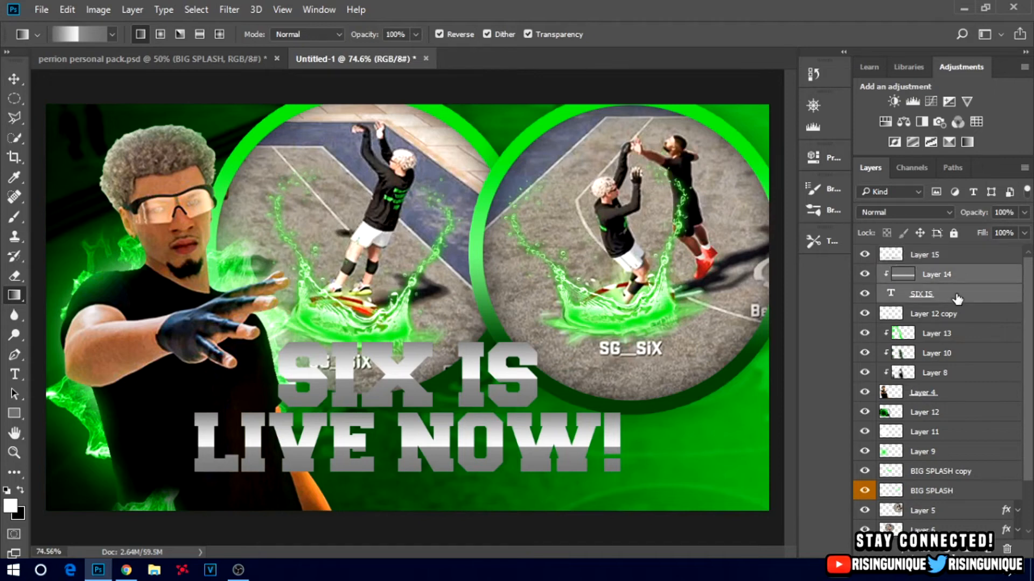
key("ctrl+e")
Rename the merged "SIX IS" layer as "Top Text"
double_click(929, 276)
left_click(864, 275)
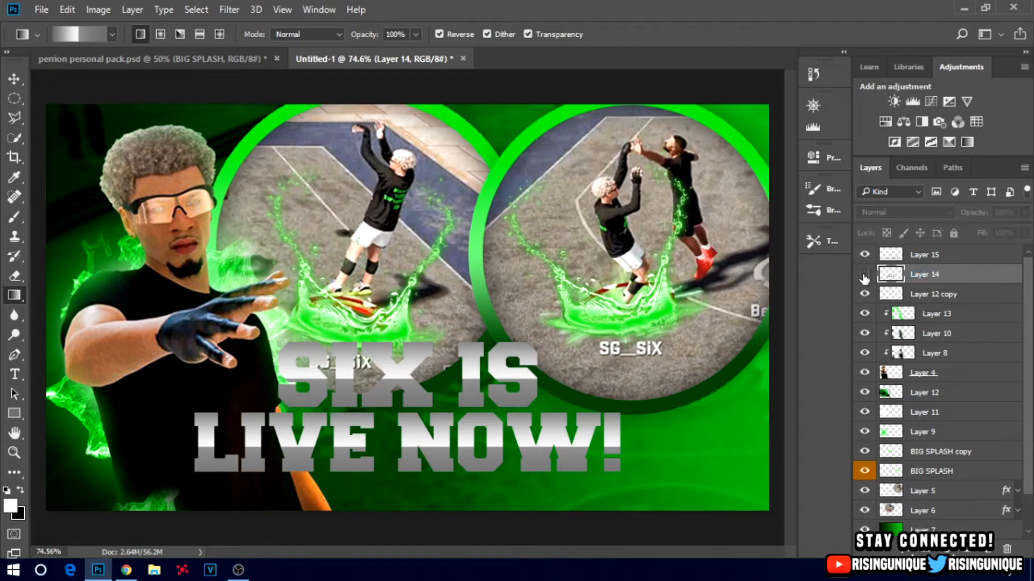
double_click(939, 275)
type("T")
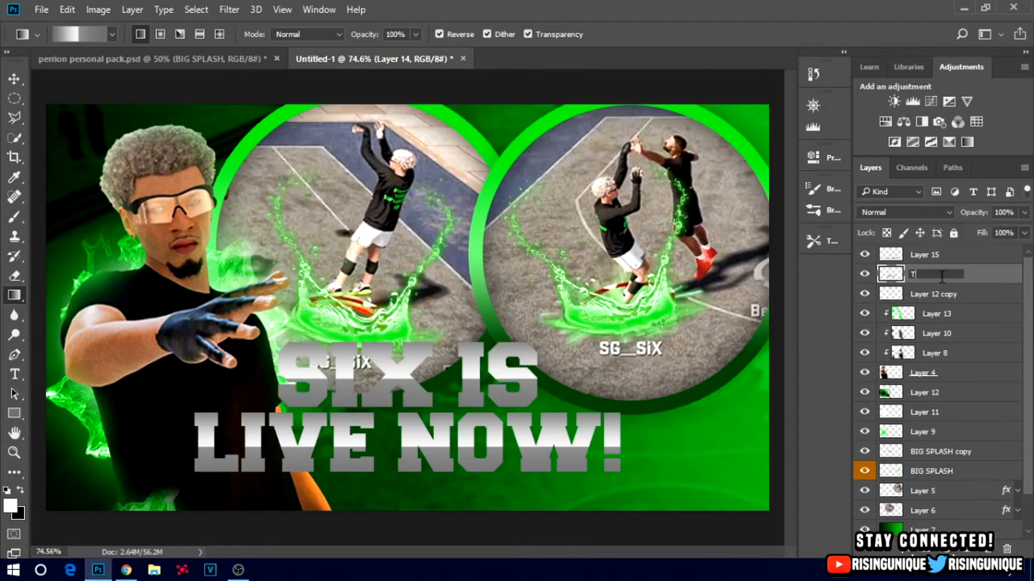
type("op Text")
key("Return")
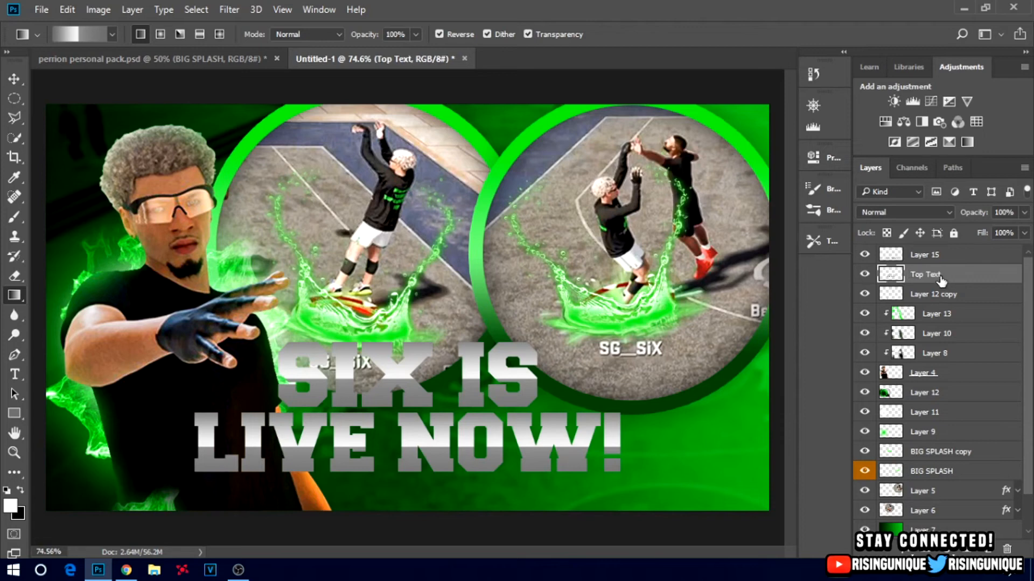
Rename the merged "LIVE NOW!" layer as "Bottom Text" and move it below the Top Text layer
double_click(925, 254)
type("Bottom ")
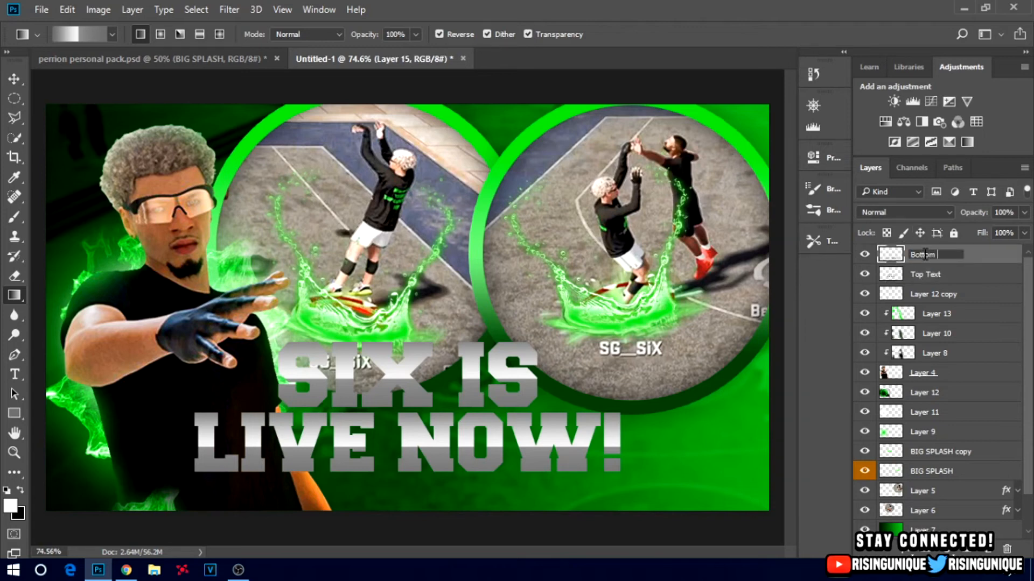
type("Text")
key("Return")
left_click_drag(926, 257, 932, 285)
Add a Bevel & Emboss effect to the Top Text layer with 1000% depth and 1 px size
left_click(981, 259)
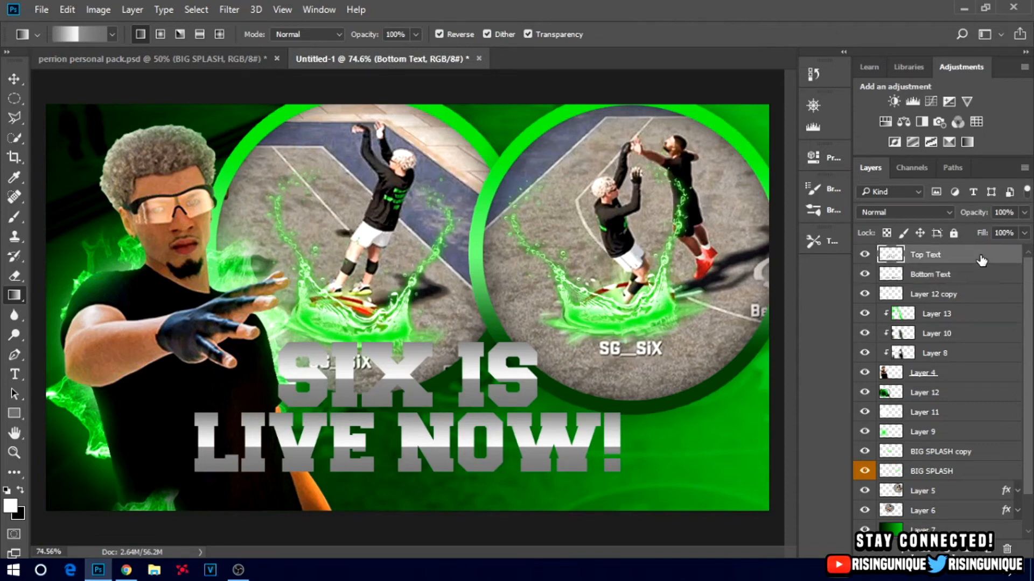
double_click(981, 258)
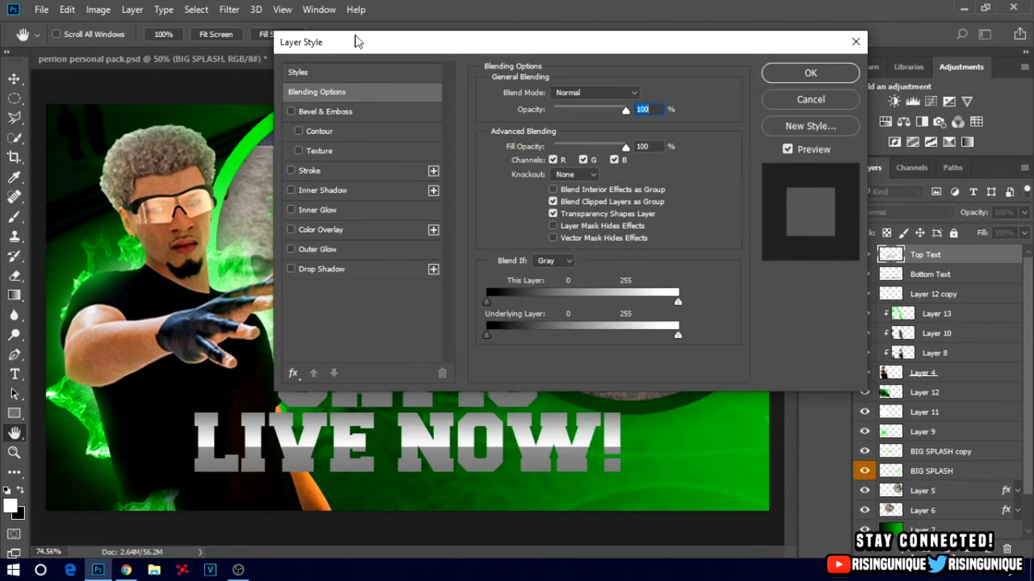
left_click_drag(594, 44, 772, 35)
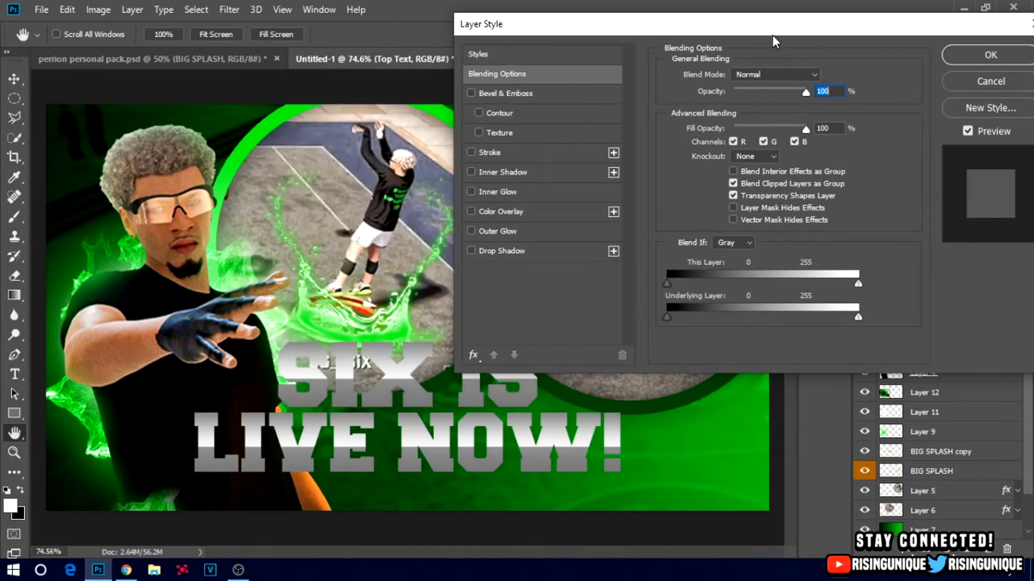
left_click(529, 95)
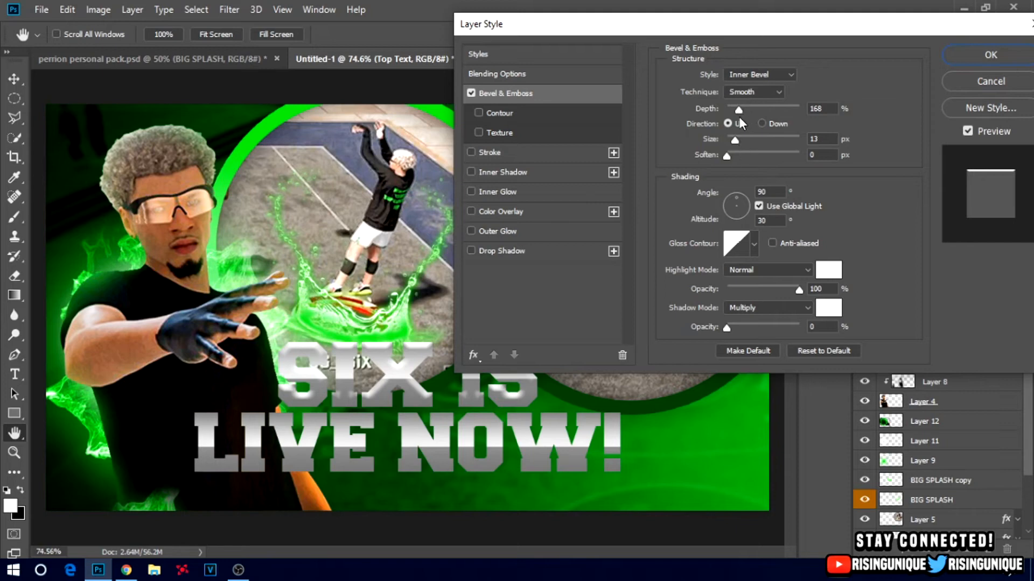
left_click_drag(737, 110, 820, 115)
left_click(826, 136)
type("1")
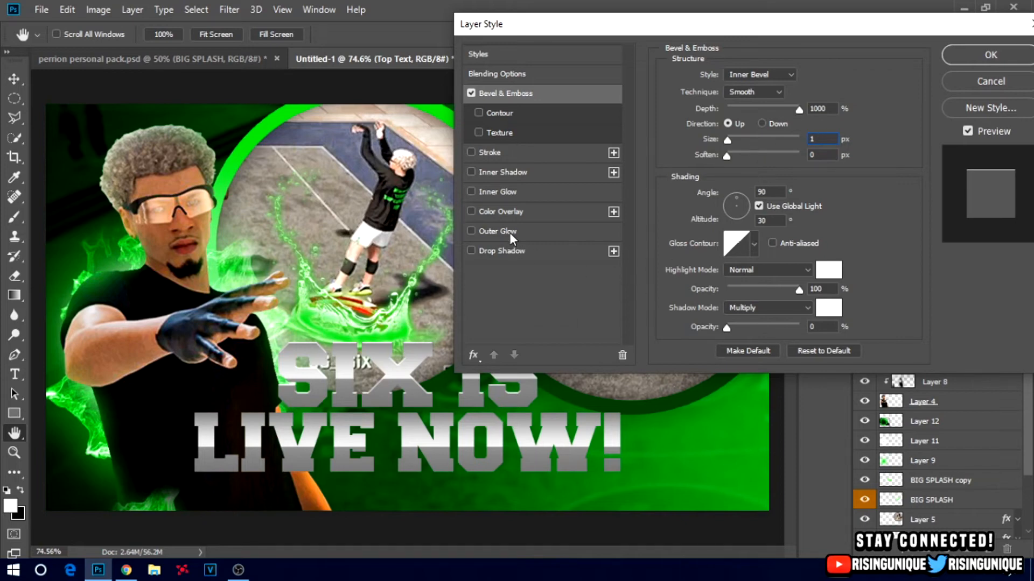
Add a drop shadow to Top Text with 100% opacity, 5 px distance, 0% spread and 0 px size
left_click(498, 249)
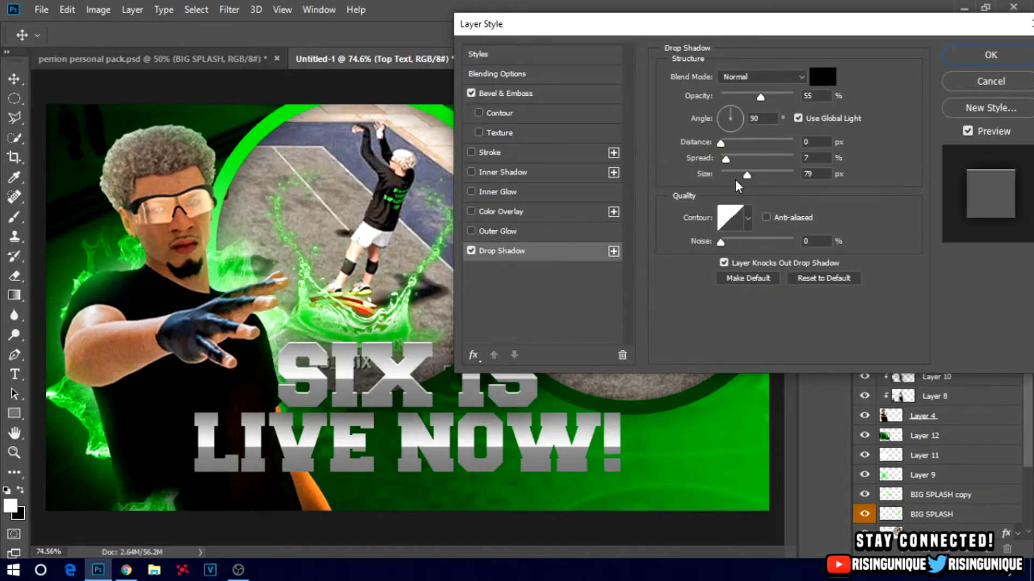
left_click_drag(747, 176, 684, 150)
left_click_drag(762, 99, 808, 97)
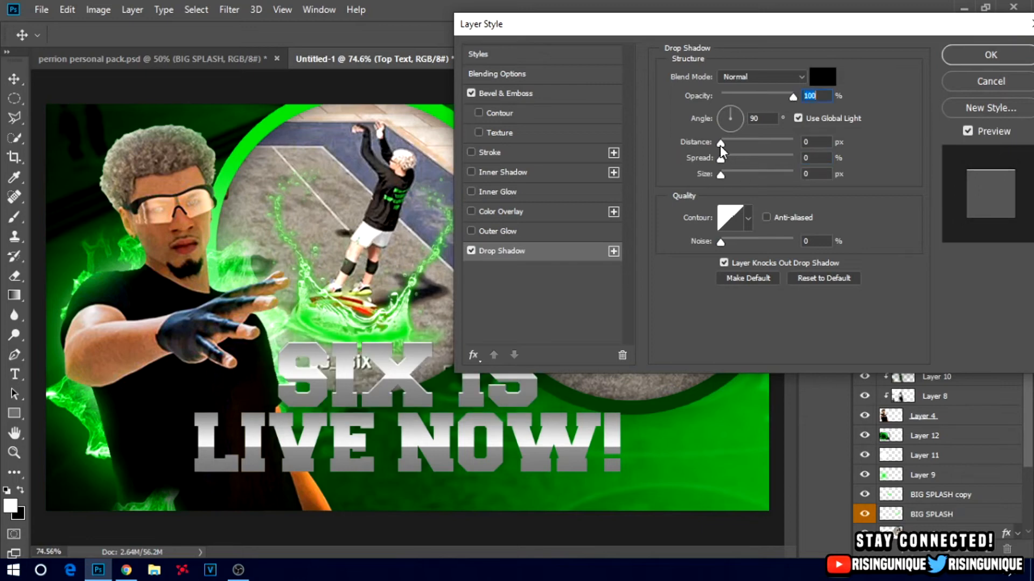
left_click_drag(719, 143, 725, 143)
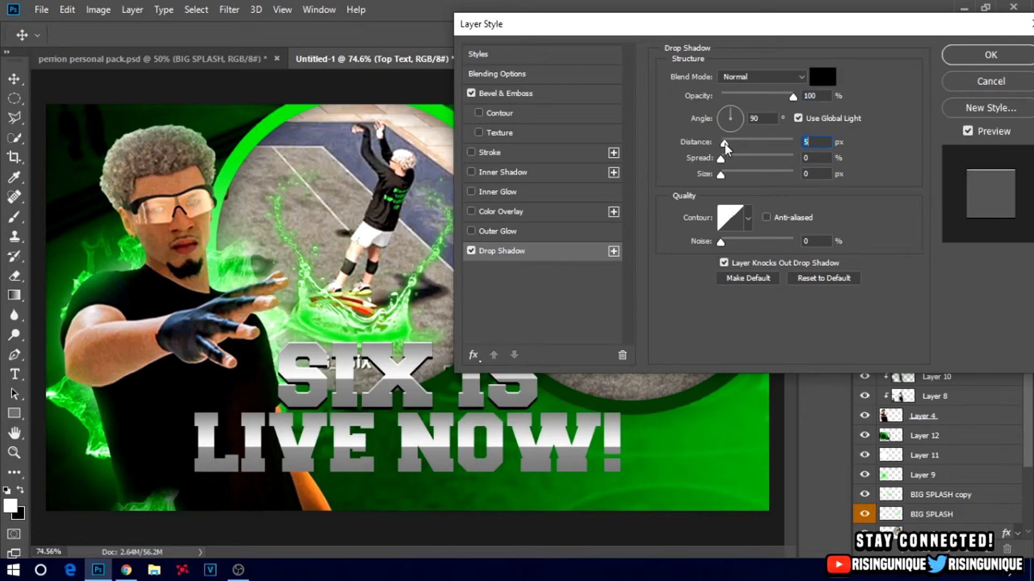
Change the drop shadow's color to a neutral dark grey at 16% brightness, set its distance to 4 px, and apply the layer style
left_click(822, 76)
mouse_move(366, 183)
left_mouse_down()
mouse_move(404, 435)
mouse_move(405, 346)
mouse_move(420, 290)
left_mouse_up()
left_click(412, 400)
left_click_drag(178, 430, 117, 464)
mouse_move(448, 293)
left_mouse_down()
mouse_move(498, 544)
mouse_move(492, 322)
left_mouse_up()
left_click_drag(224, 492, 176, 521)
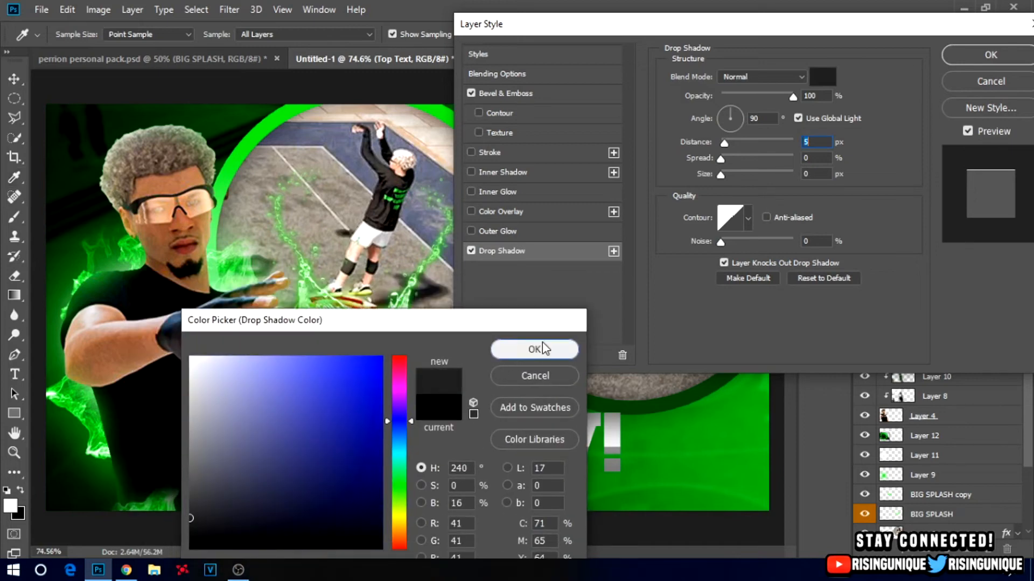
left_click(542, 347)
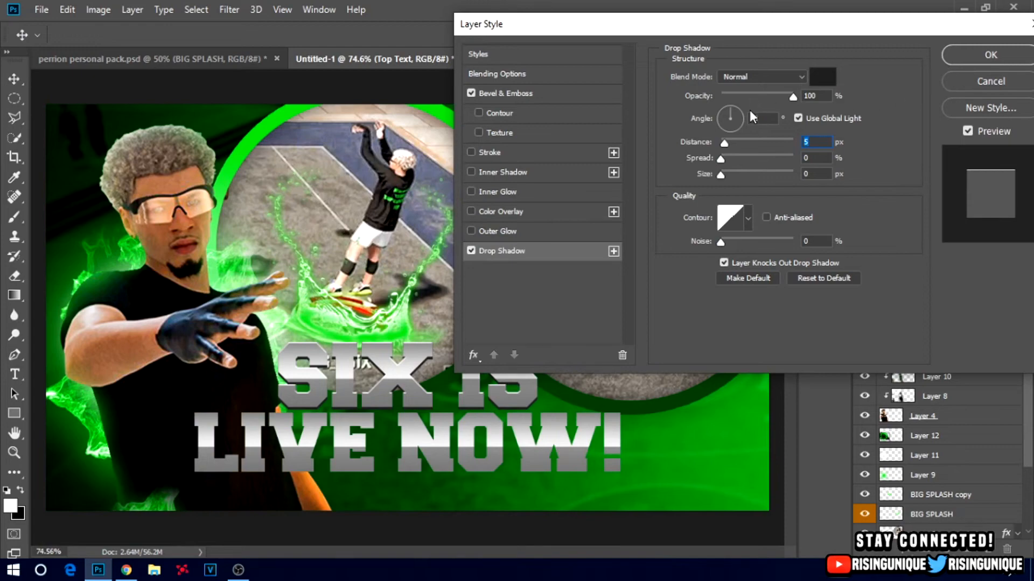
type("4")
left_click(968, 52)
Copy the Top Text layer style onto the Bottom Text layer and collapse the Bottom Text effects list
right_click(954, 251)
left_click(757, 415)
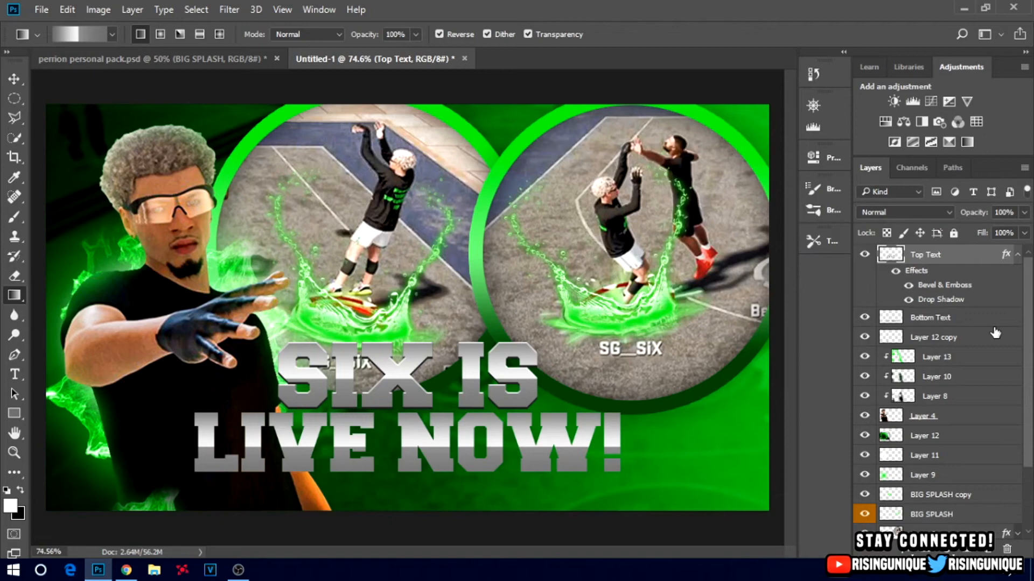
right_click(950, 319)
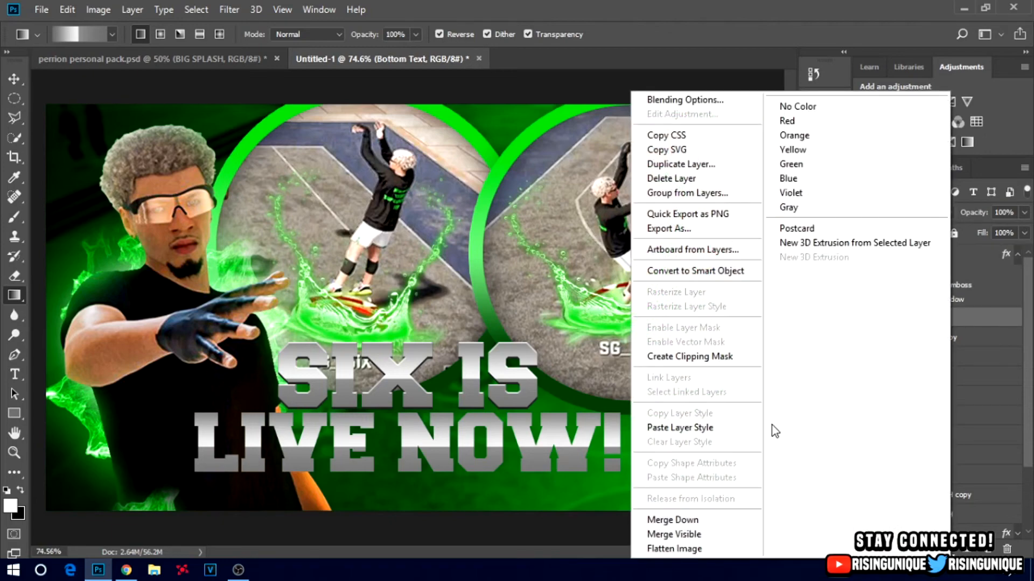
left_click(738, 437)
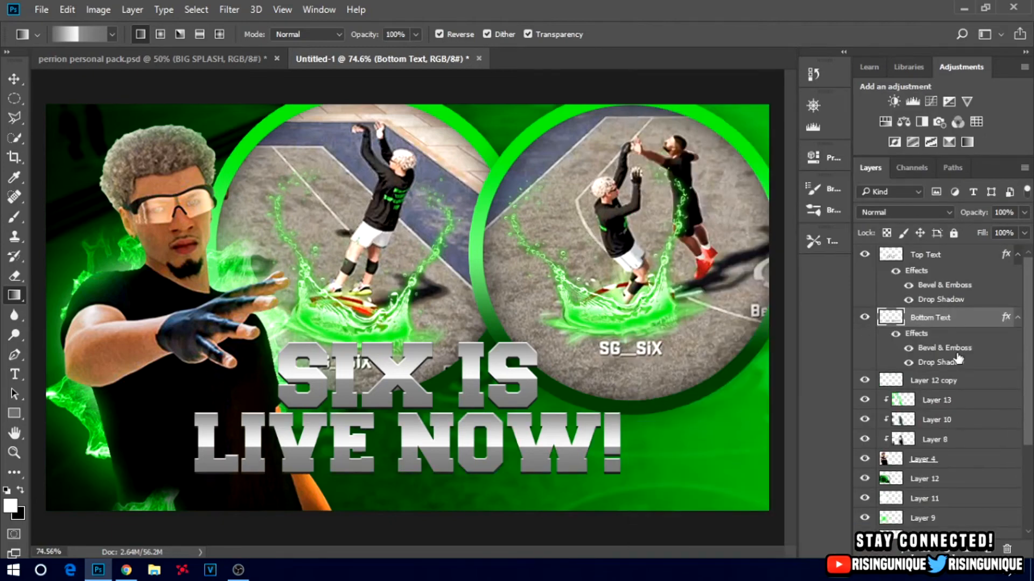
left_click(1017, 317)
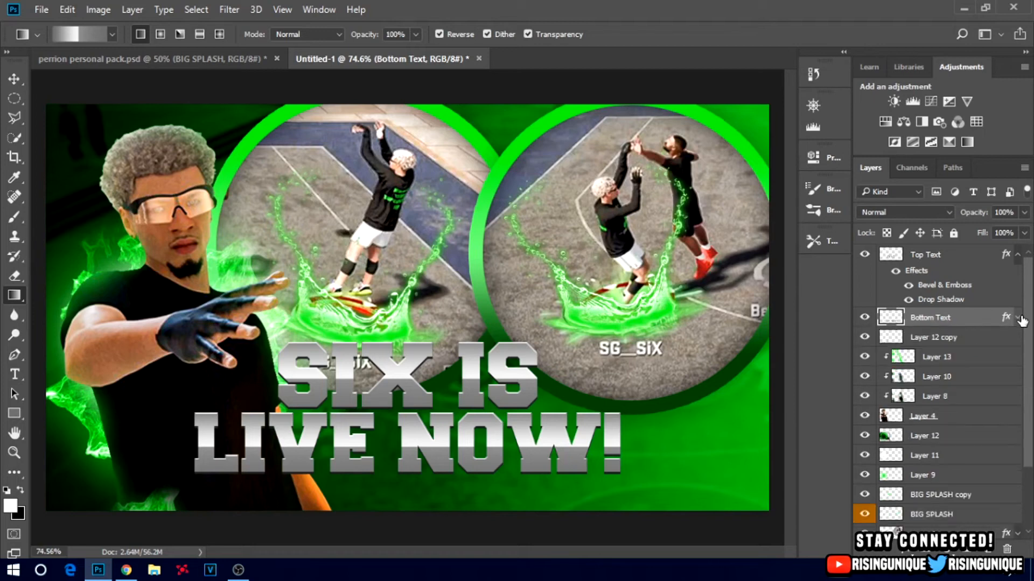
Rasterize the layer styles of the Top Text and Bottom Text layers
key("v")
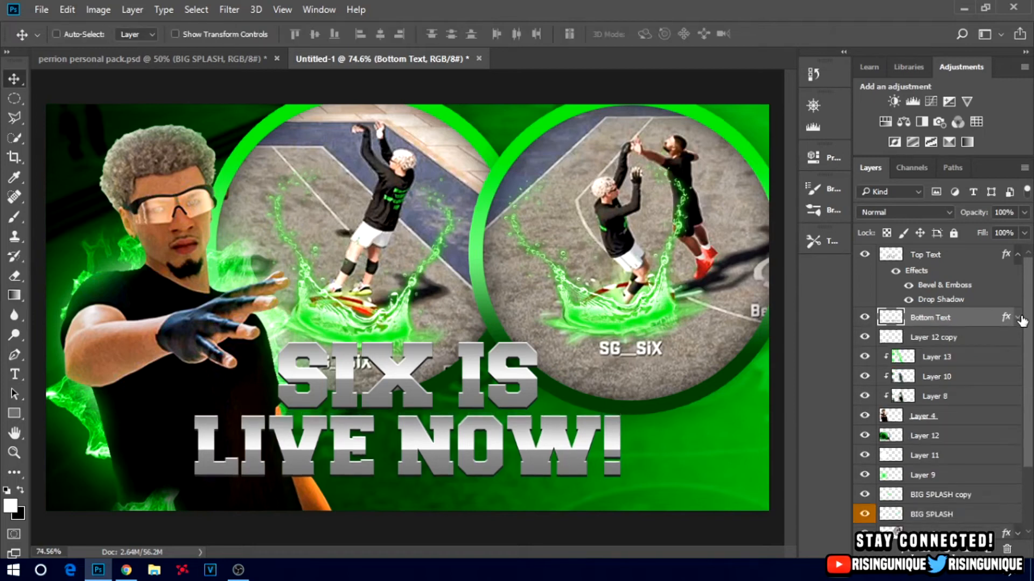
left_click(1018, 255)
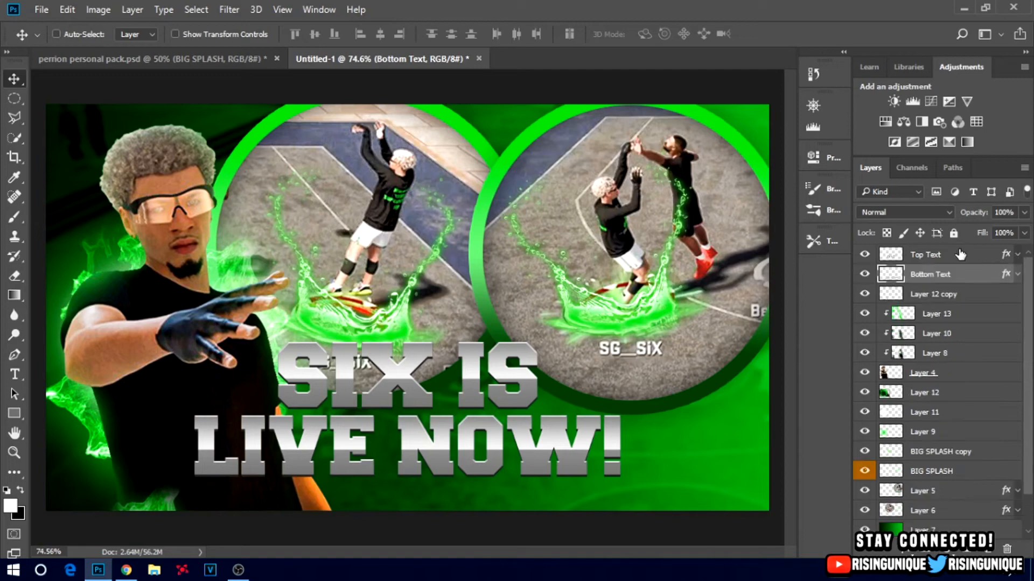
left_click(954, 258)
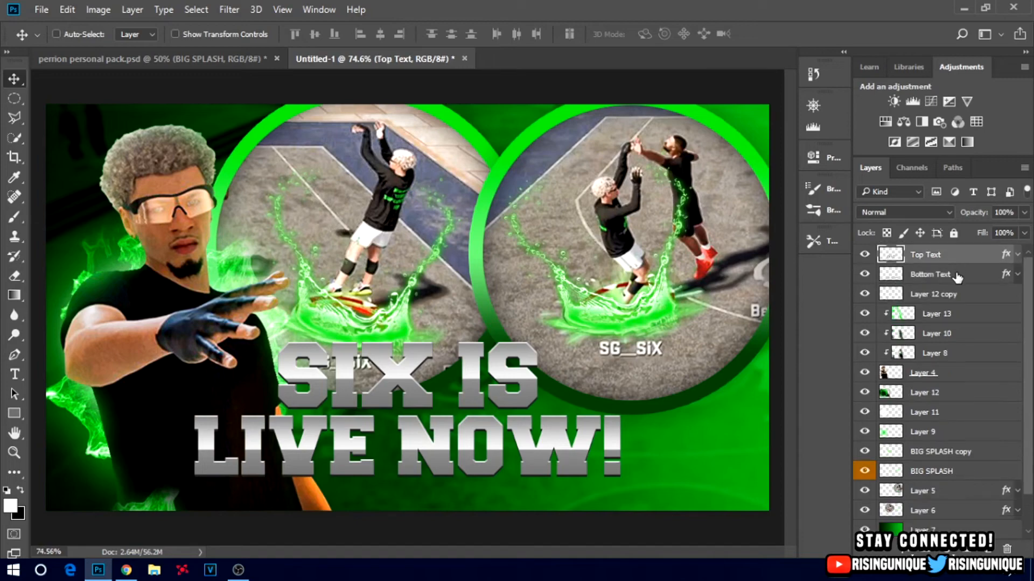
left_click(957, 276, "shift")
right_click(957, 277)
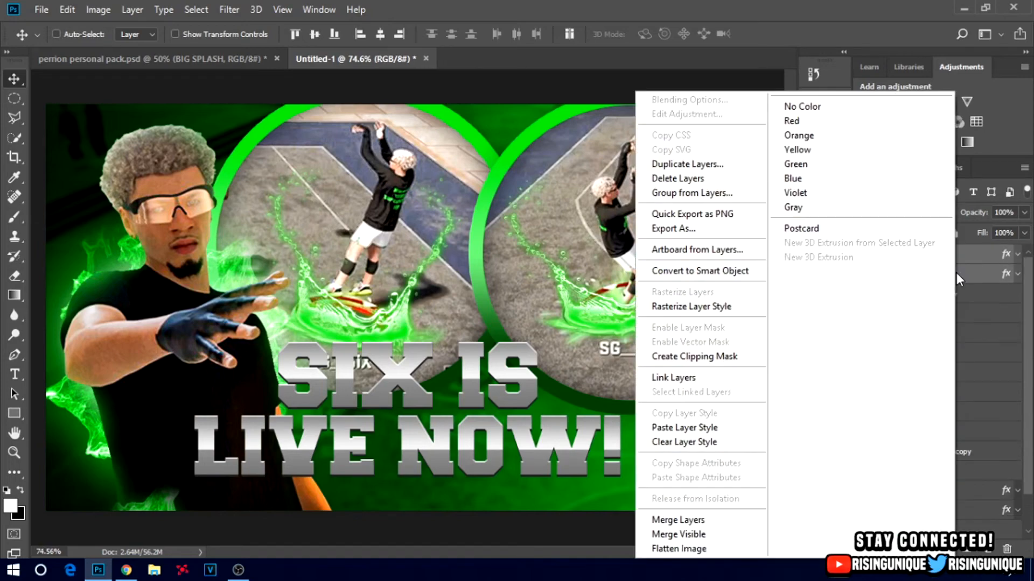
left_click(695, 307)
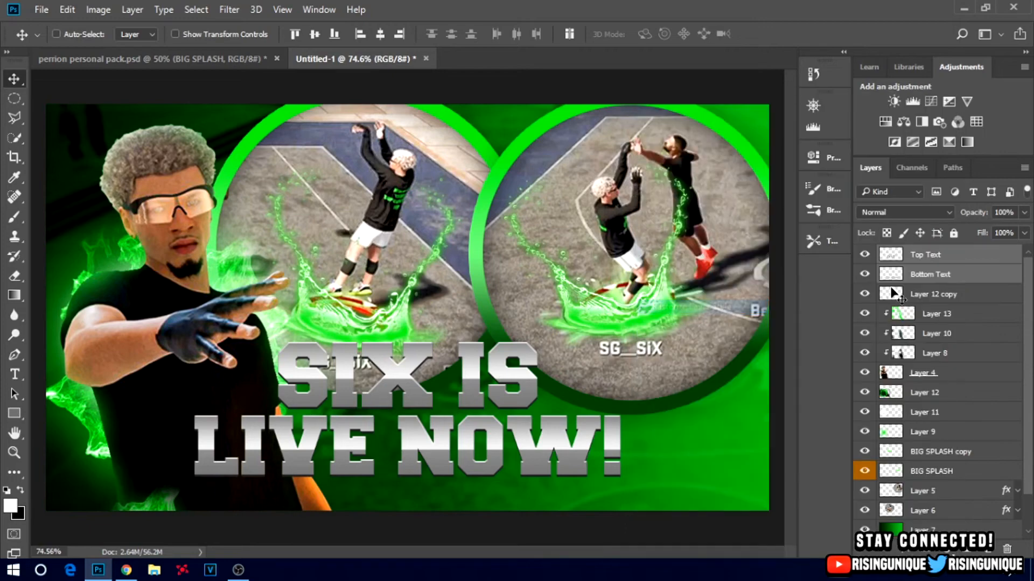
Add a 6 px outside stroke with a dark-to-bright green gradient fill to the Top Text layer
left_click(973, 258)
double_click(977, 262)
left_click_drag(398, 72, 640, 48)
left_click(518, 176)
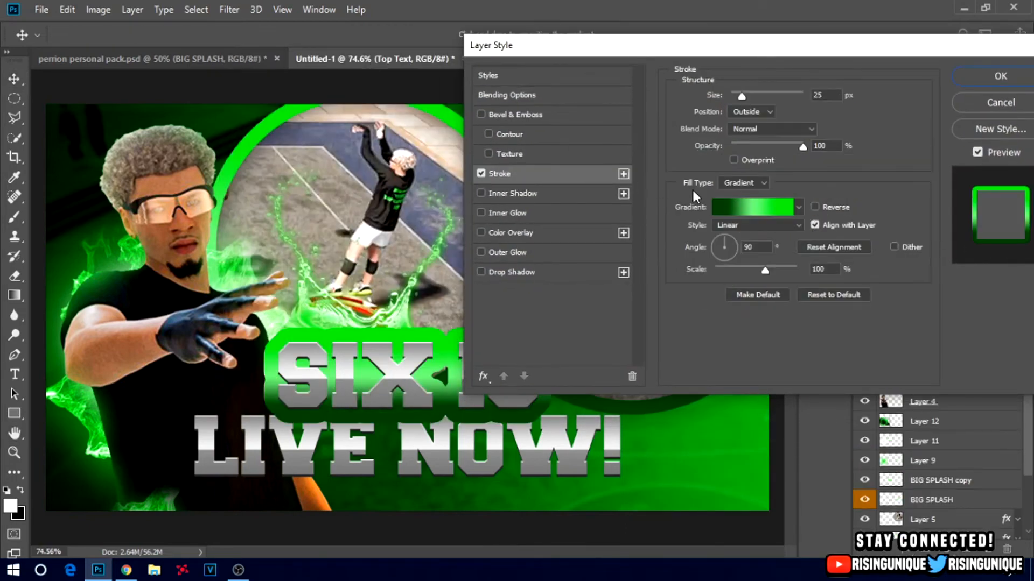
left_click_drag(741, 95, 734, 95)
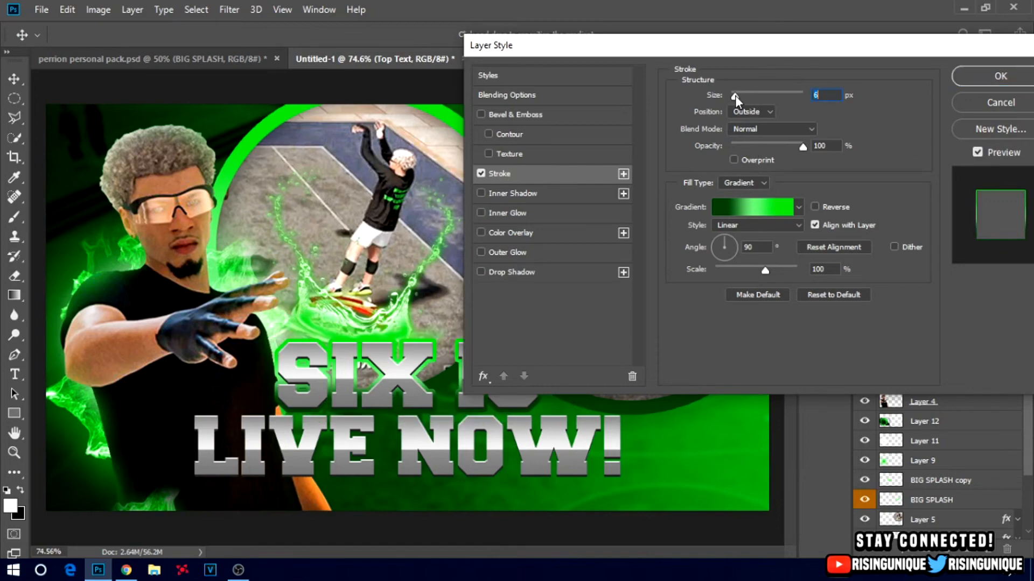
left_click(990, 77)
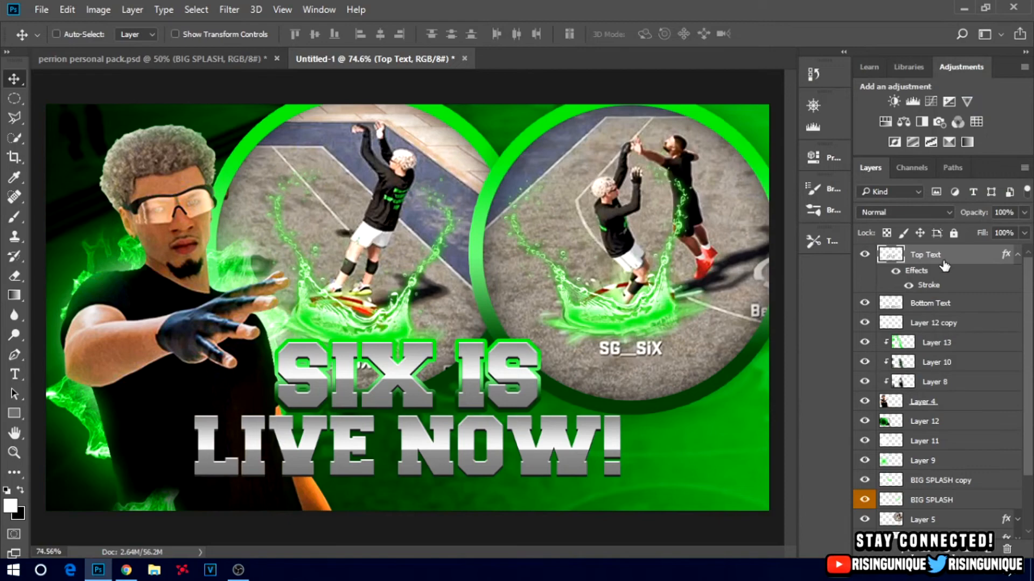
Copy the green gradient stroke style from Top Text onto the Bottom Text layer
right_click(944, 269)
left_click(700, 411)
right_click(959, 305)
left_click(729, 423)
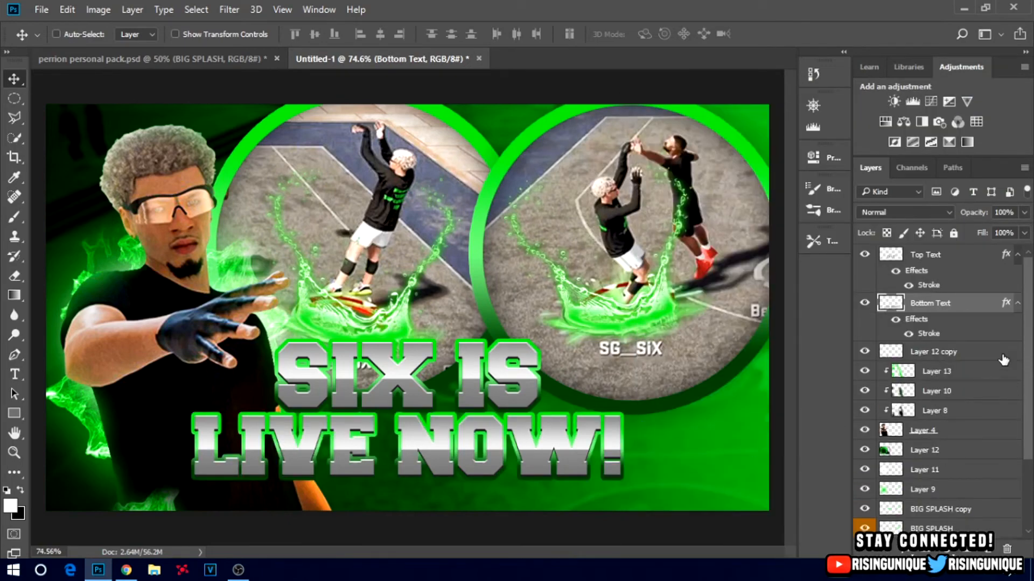
Rasterize the stroke layer styles on both the Top Text and Bottom Text layers
left_click(977, 257)
double_click(978, 258)
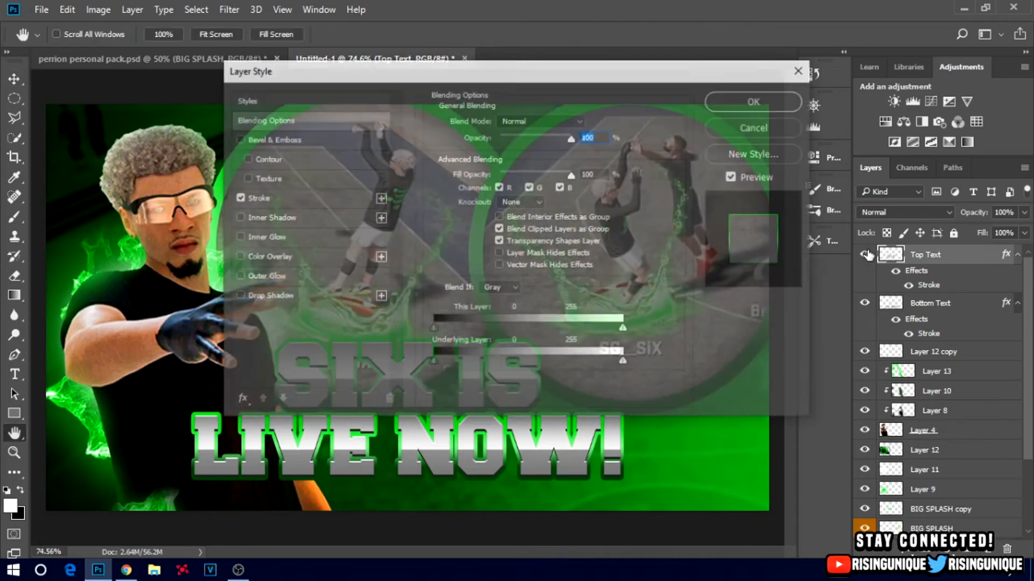
left_click_drag(399, 75, 532, 57)
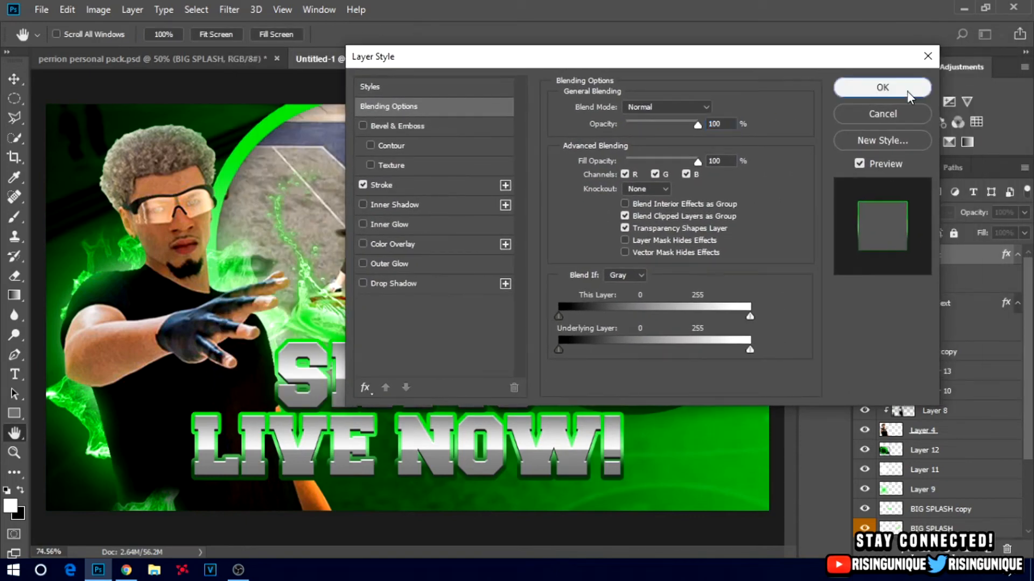
left_click(907, 89)
left_click(969, 305, "shift")
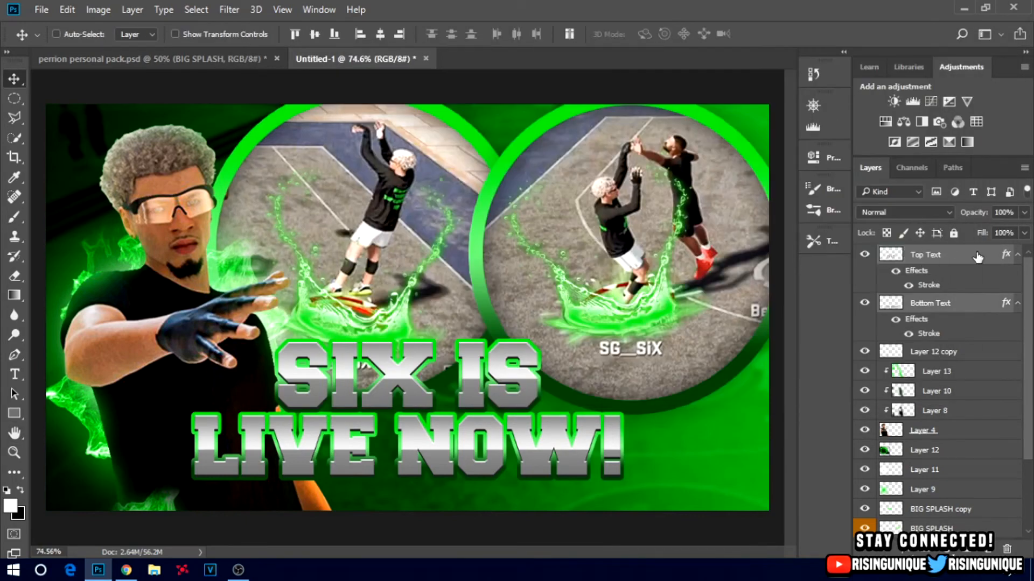
right_click(925, 312)
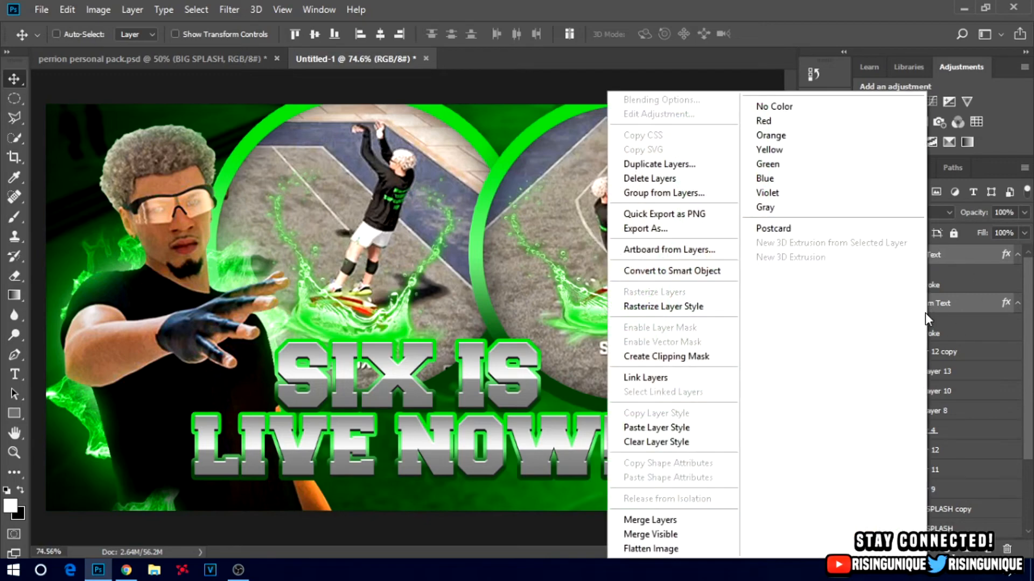
left_click(683, 307)
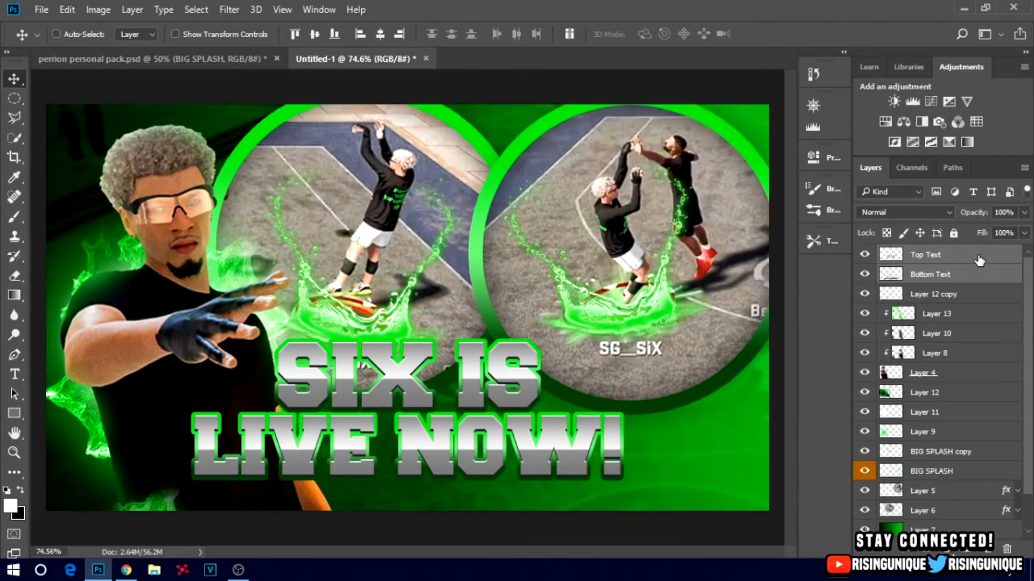
left_click(979, 258)
key("h")
double_click(978, 260)
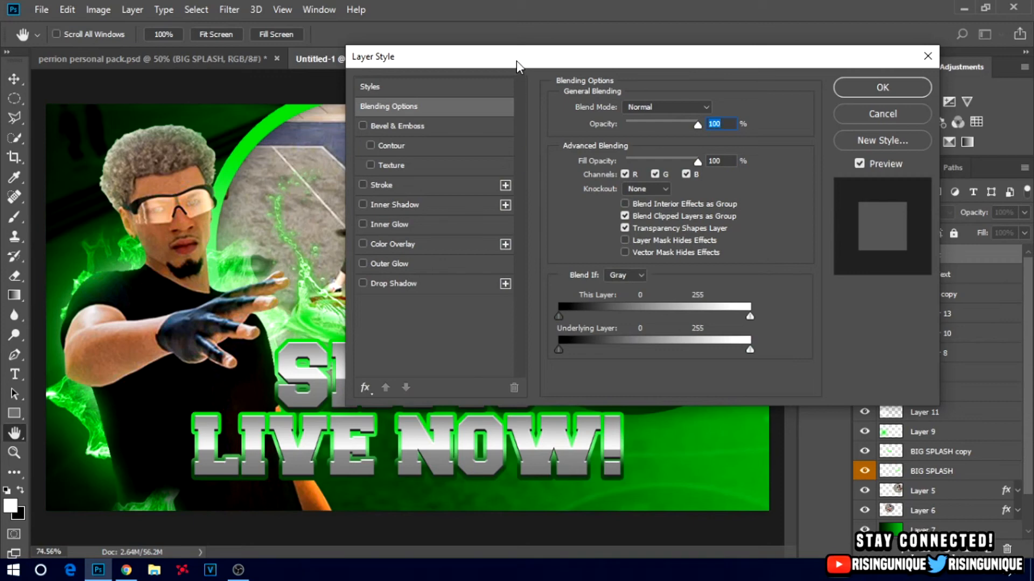
left_click_drag(517, 81, 689, 36)
left_click(570, 211)
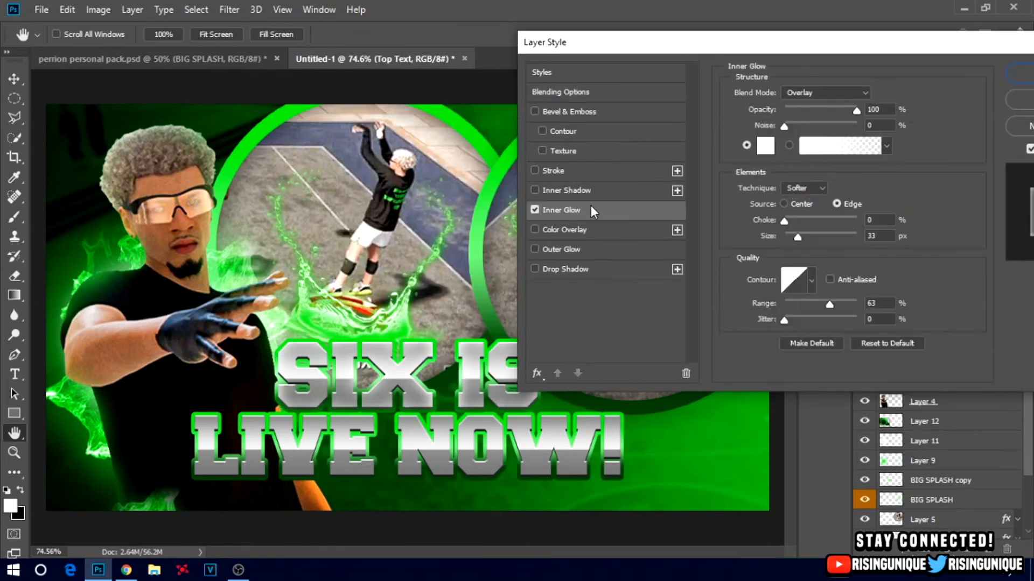
left_click_drag(800, 231, 785, 237)
left_click_drag(828, 302, 782, 305)
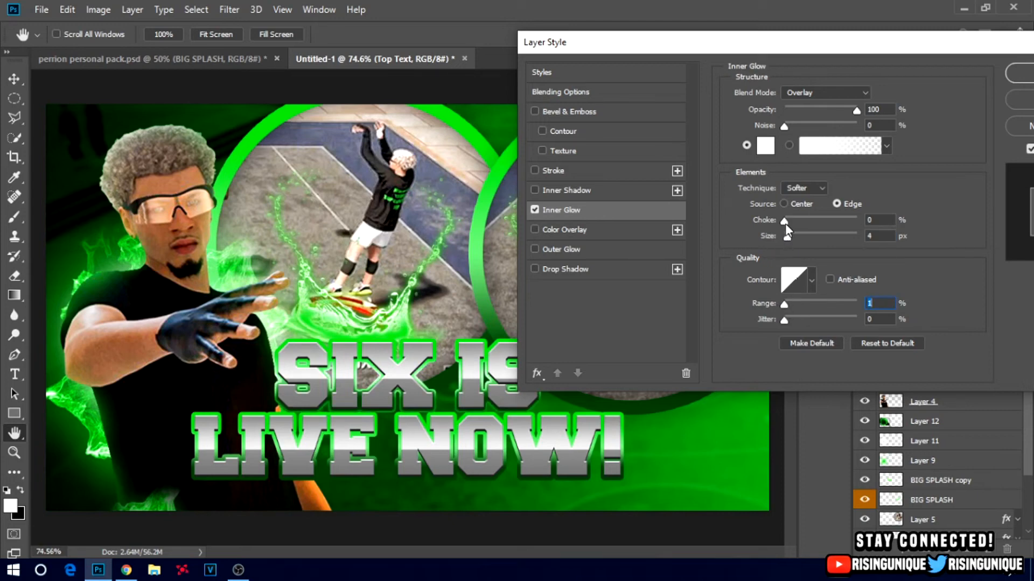
mouse_move(787, 241)
left_mouse_down()
mouse_move(798, 242)
mouse_move(787, 240)
left_mouse_up()
left_click(807, 92)
left_click(816, 94)
left_click(813, 94)
left_click(810, 104)
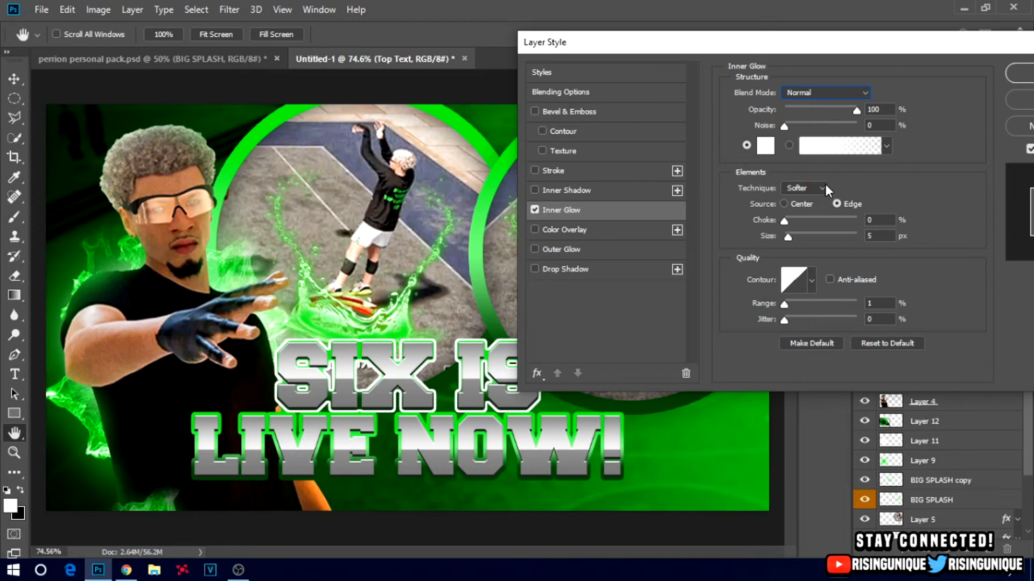
mouse_move(855, 113)
left_mouse_down()
mouse_move(798, 132)
mouse_move(857, 131)
left_mouse_up()
left_click(1018, 106)
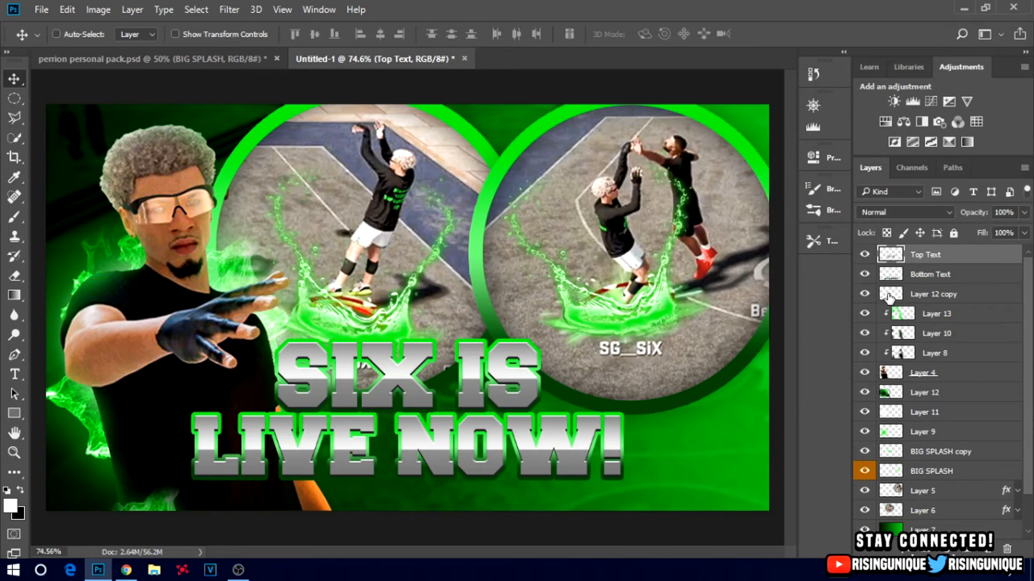
Nudge the "SIX IS" text of the Top Text layer up by about 8 px
key("Up")
key("Up")
key("Up")
key("Up")
key("Up")
key("Up")
key("Up")
key("Up")
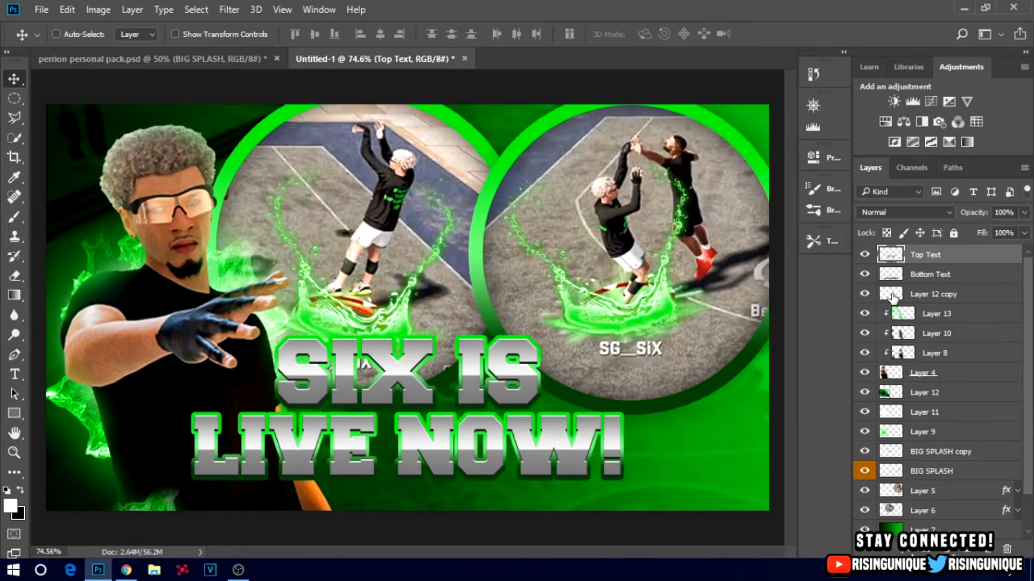
Add an inner glow to Top Text and set its color to a fully saturated green with hue 123
double_click(996, 256)
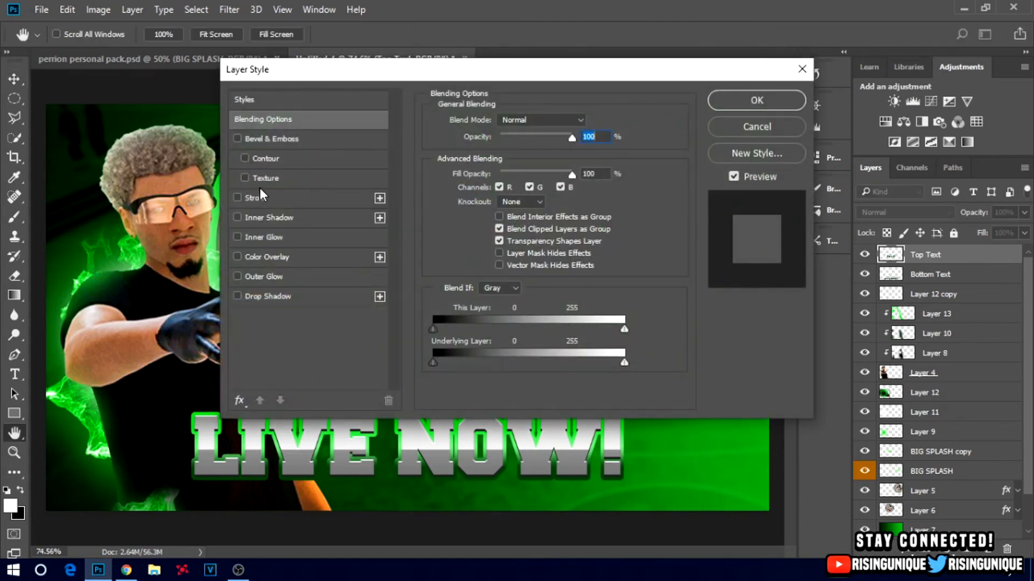
left_click(247, 218)
left_click(238, 217)
left_click(264, 237)
left_click_drag(450, 75, 753, 22)
left_click(771, 115)
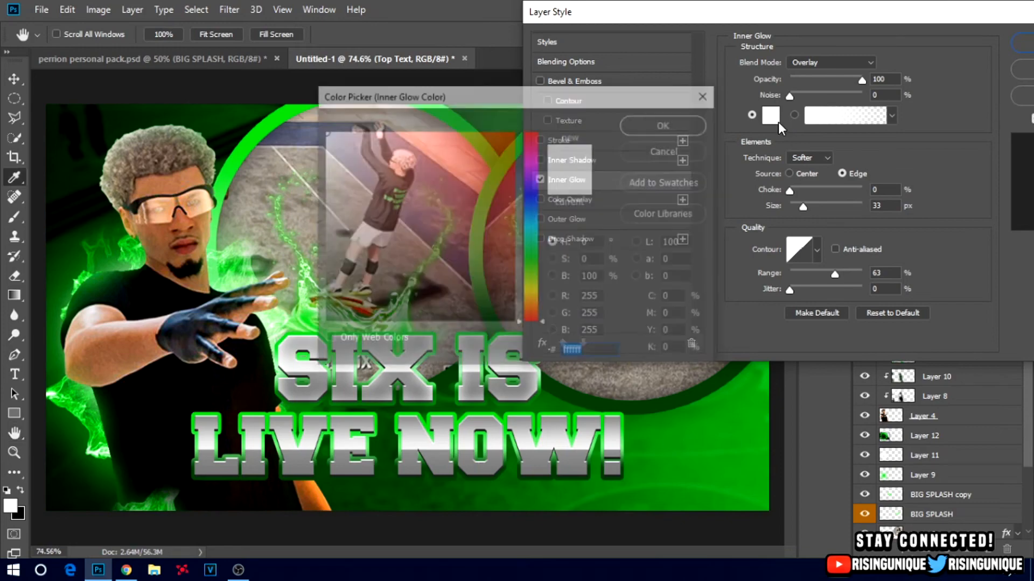
left_click(538, 259)
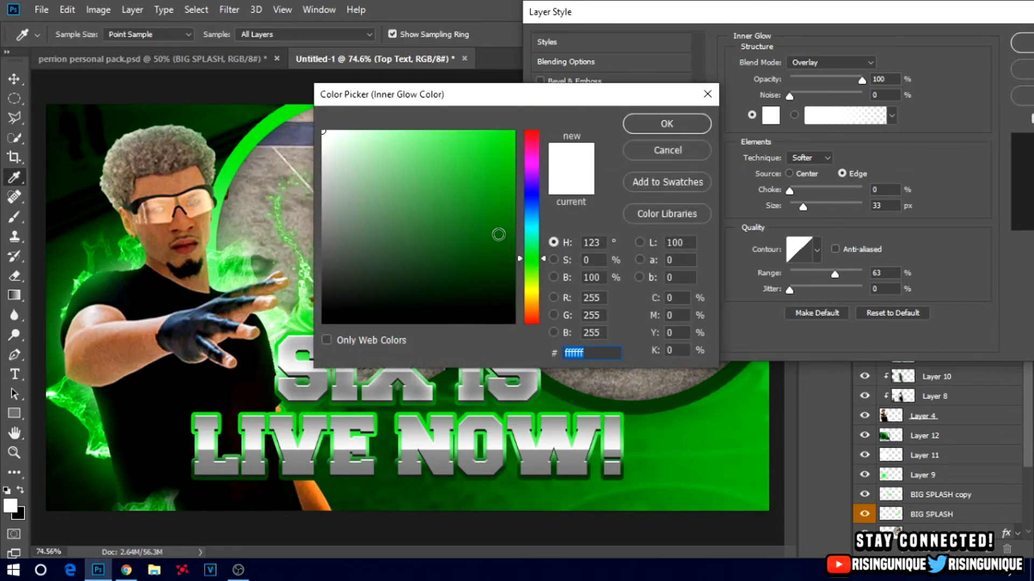
left_click(514, 131)
left_click(644, 123)
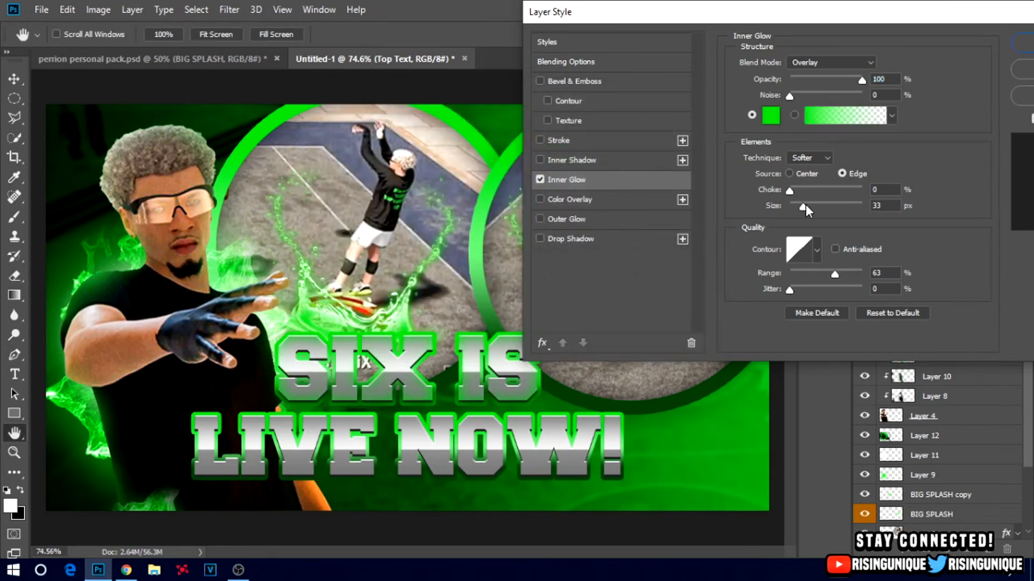
Set the inner glow's size to 7 px, blend mode to Screen and opacity to 70%, and apply the layer style
left_click_drag(805, 206, 795, 211)
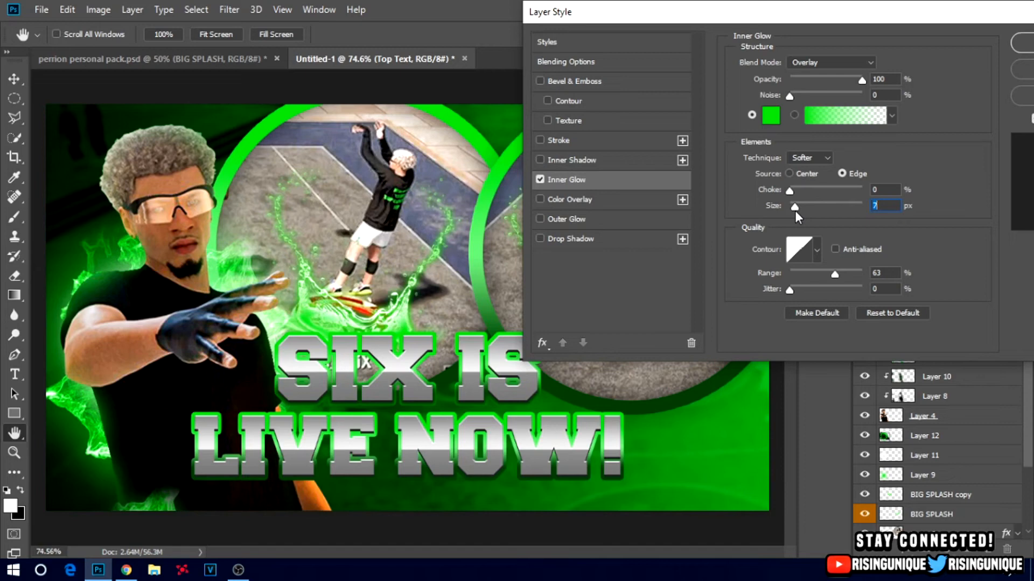
left_click(829, 63)
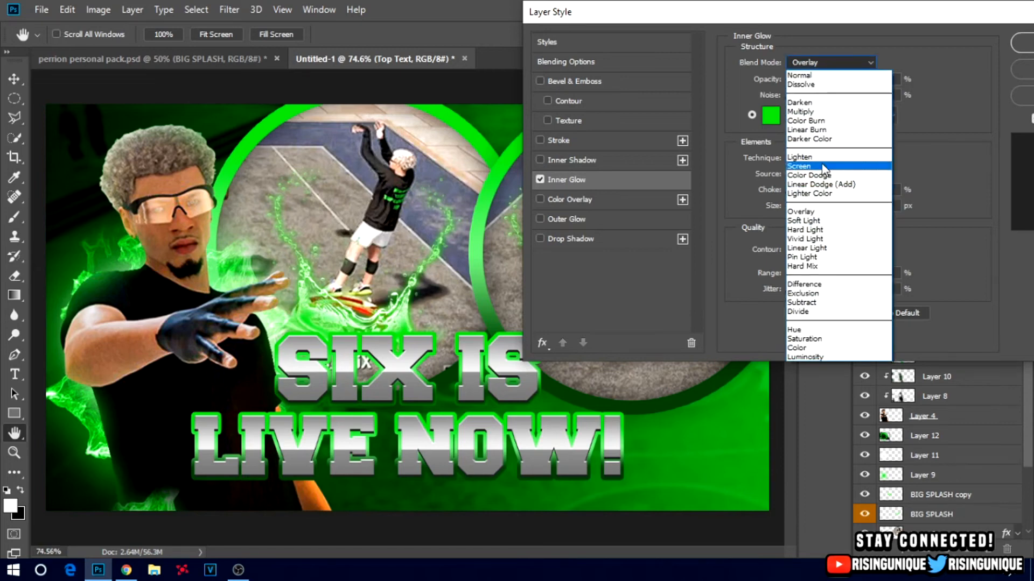
left_click(799, 166)
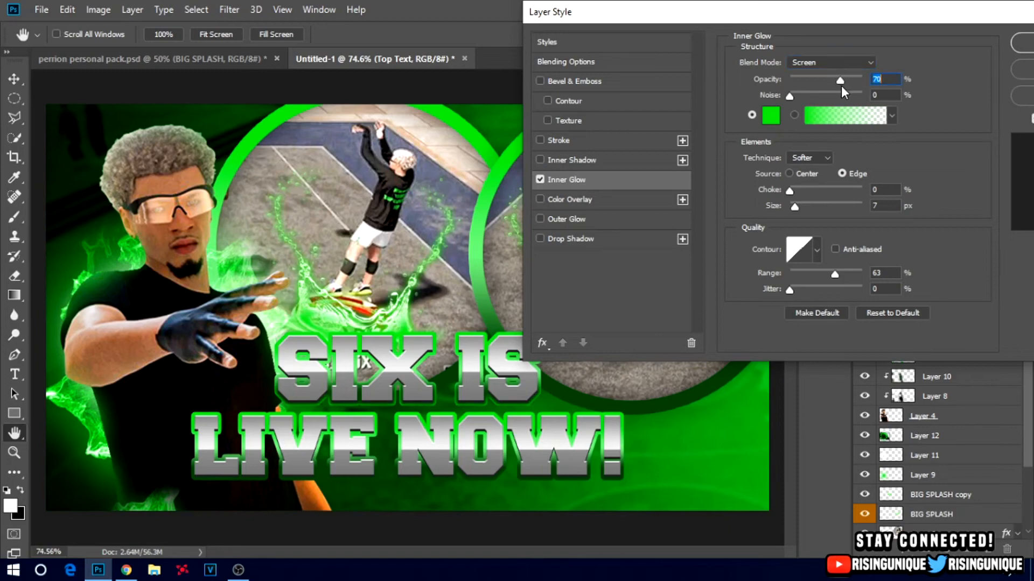
left_click(1020, 44)
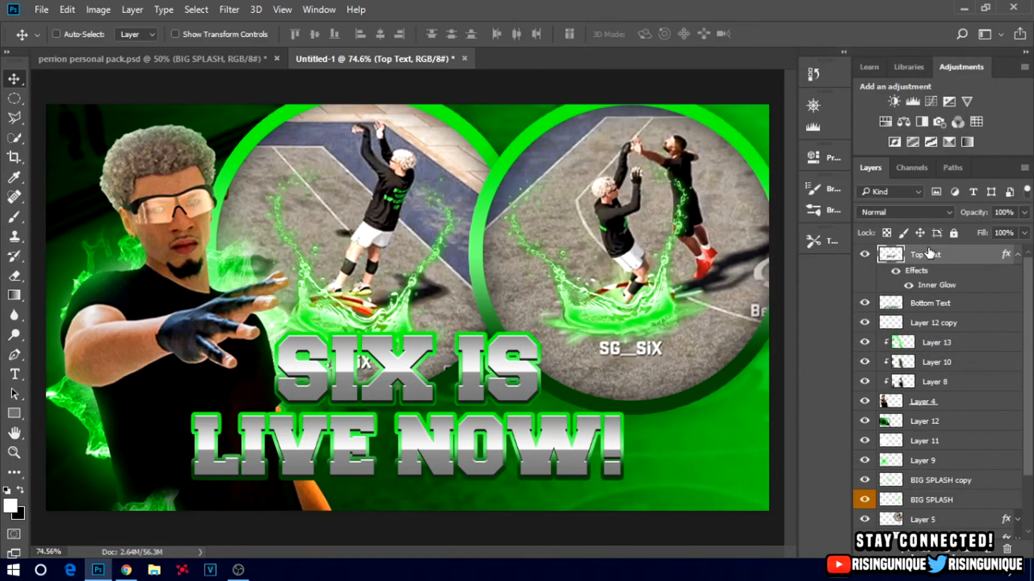
Copy the inner glow style from Top Text onto the Bottom Text layer
right_click(927, 253)
left_click(748, 414)
right_click(945, 304)
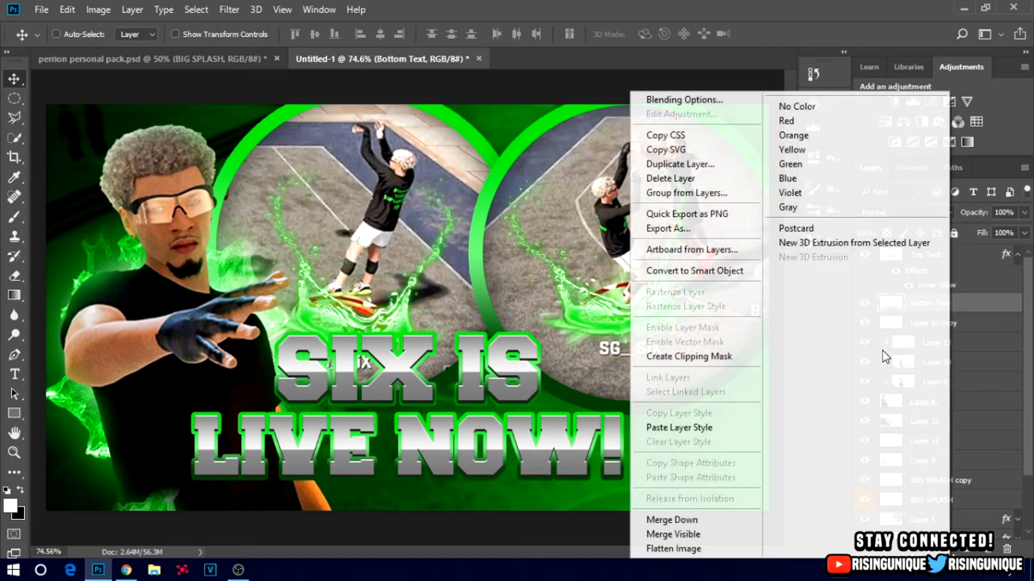
left_click(727, 428)
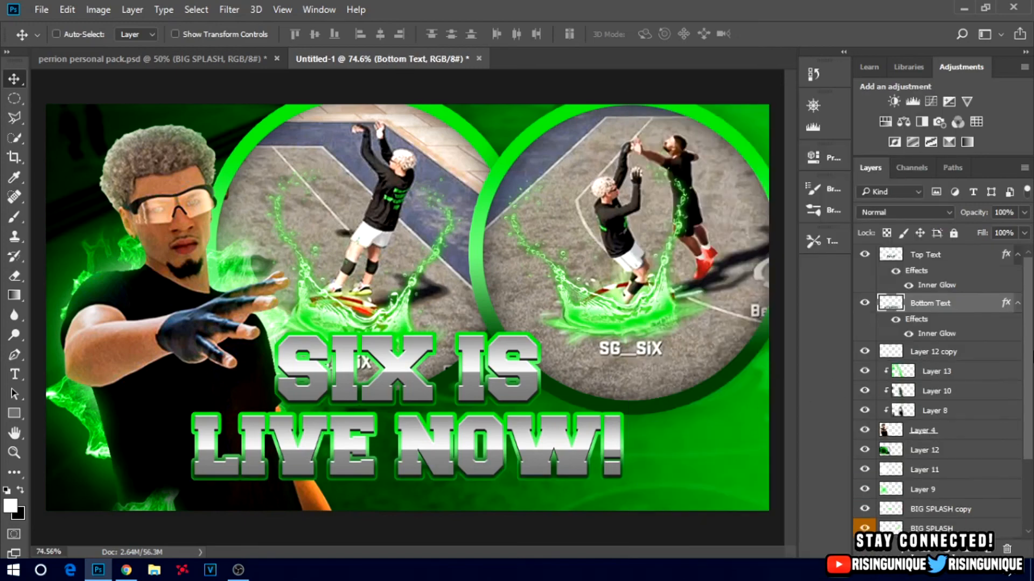
Rasterize the layer styles of Top Text and Bottom Text and merge the two layers into one
left_click(1017, 304)
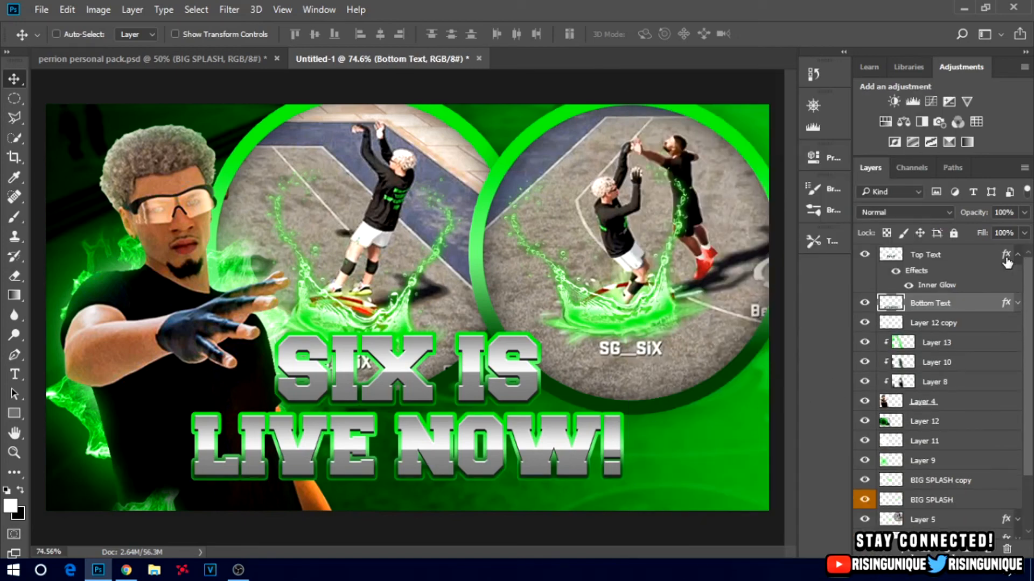
left_click(967, 258, "ctrl")
right_click(966, 259)
left_click(754, 306)
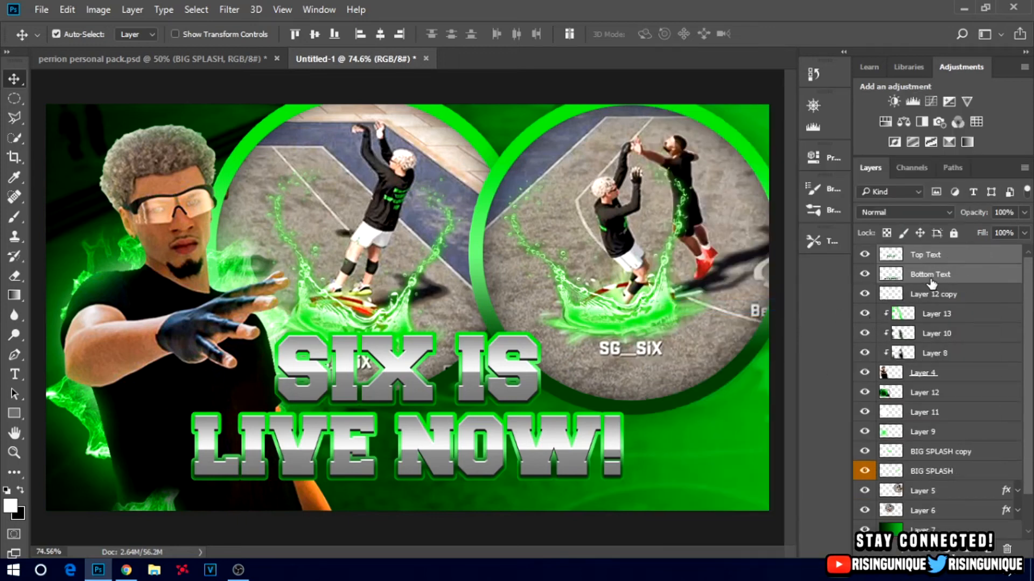
key("ctrl+e")
Place a duplicate of the merged title beneath the original, offset slightly downward, and darken it to -68 lightness with Hue/Saturation
key("ctrl+j")
left_click_drag(956, 256, 956, 293)
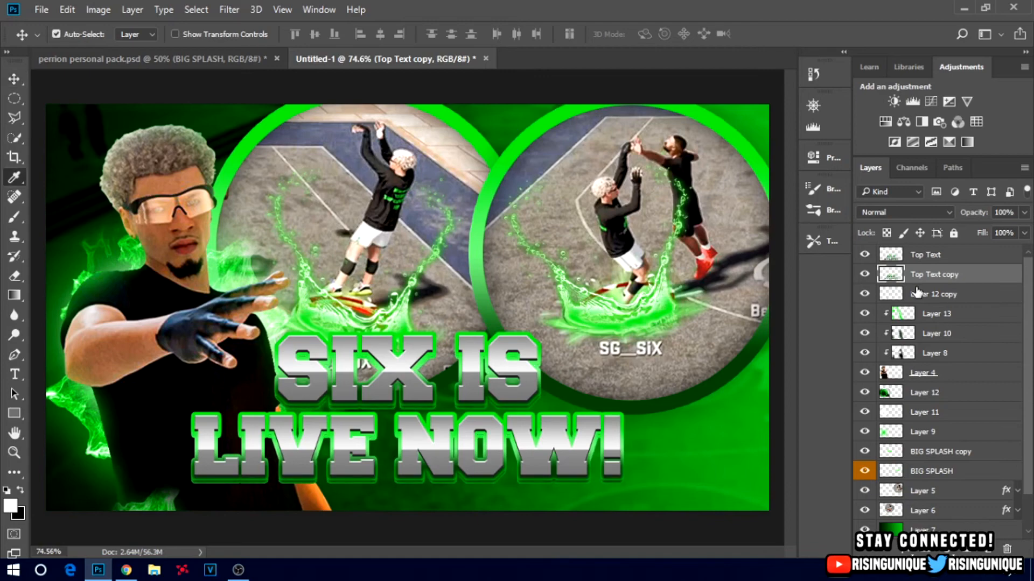
key("ctrl+u")
left_click_drag(633, 263, 585, 272)
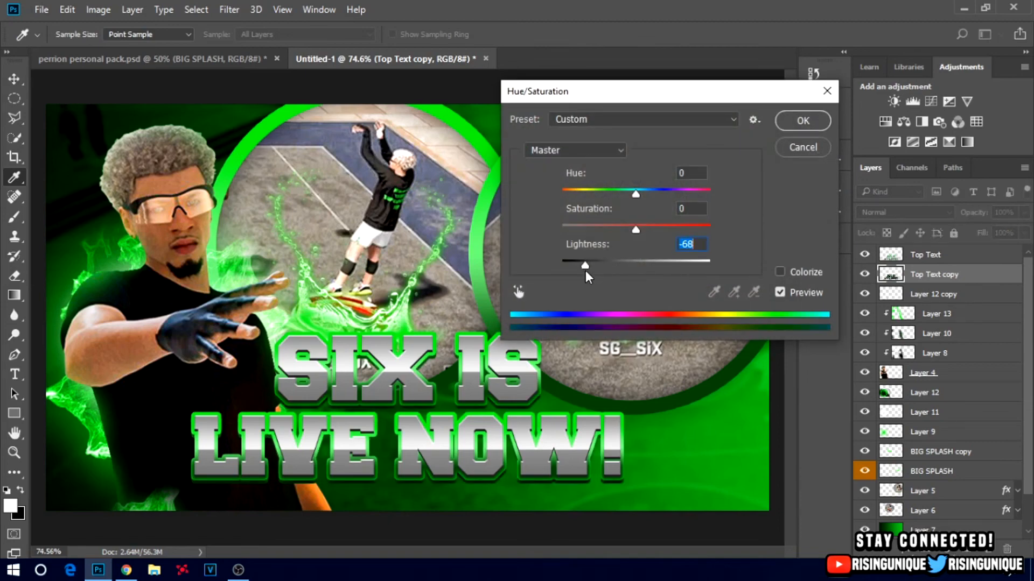
key("Return")
key("v")
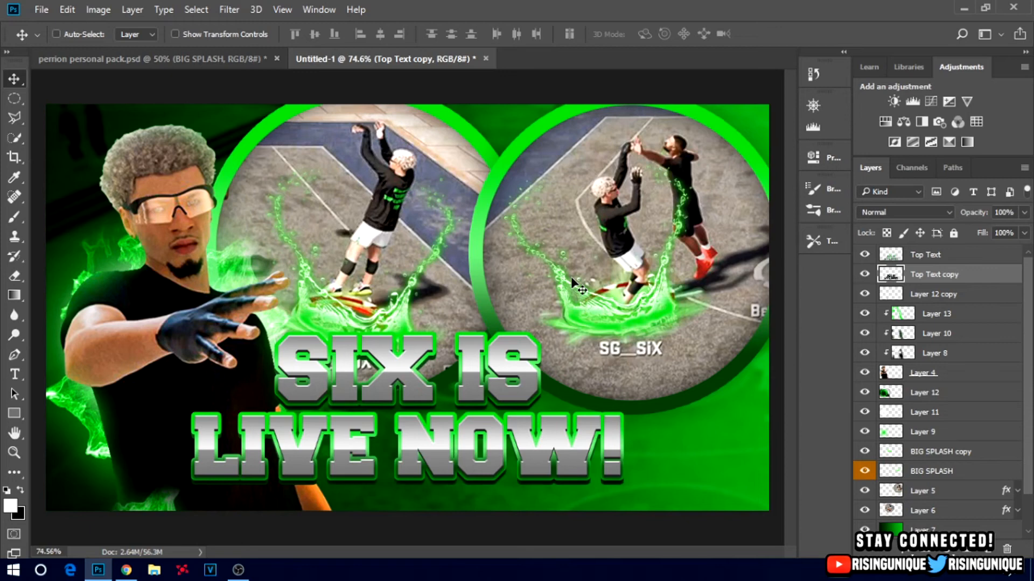
Merge Top Text with its darkened copy and add a black drop shadow to the merged title layer
left_click(939, 257, "shift")
key("ctrl+e")
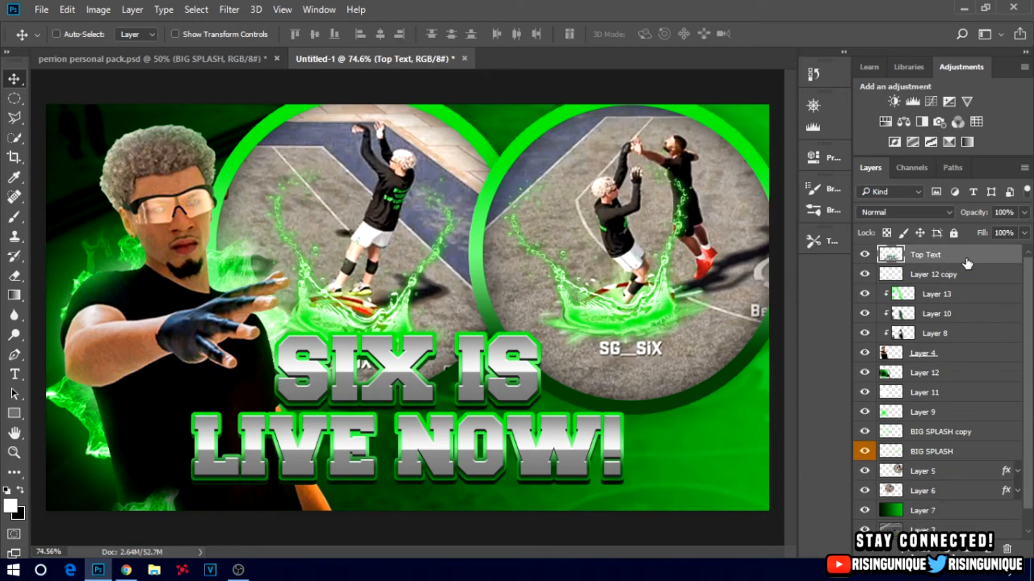
double_click(964, 263)
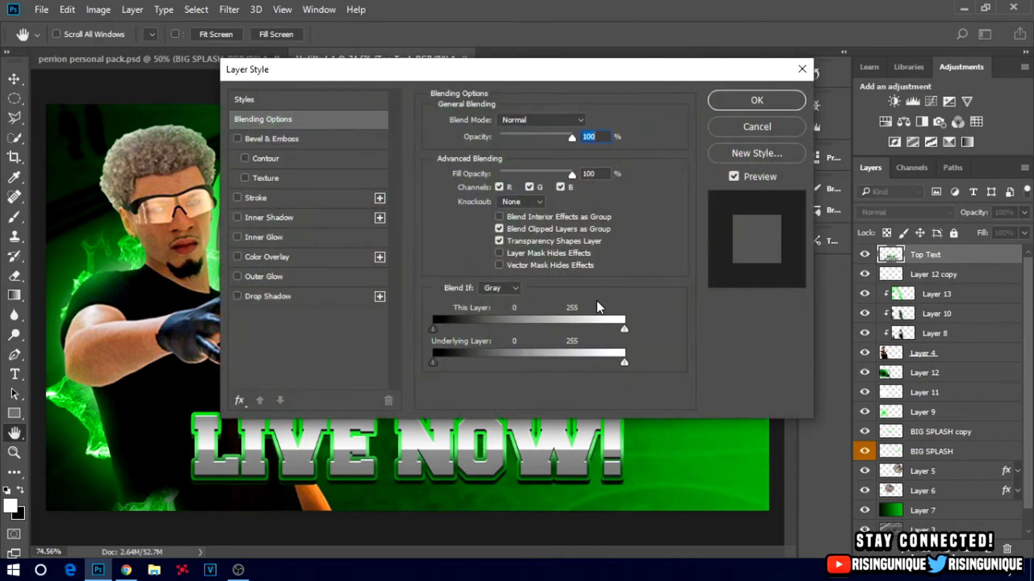
left_click(295, 296)
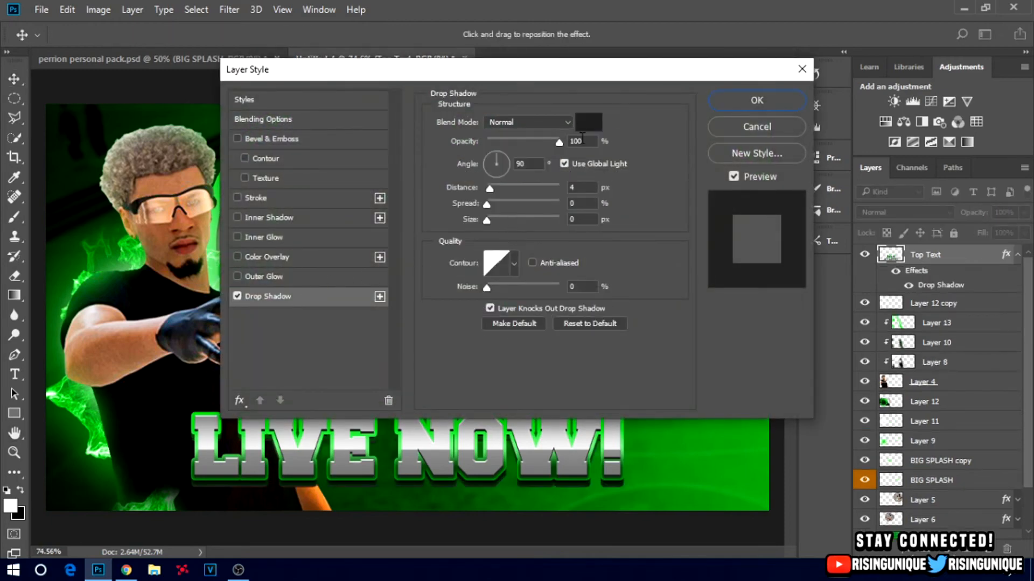
left_click(589, 124)
left_click_drag(350, 293, 259, 343)
left_click(667, 125)
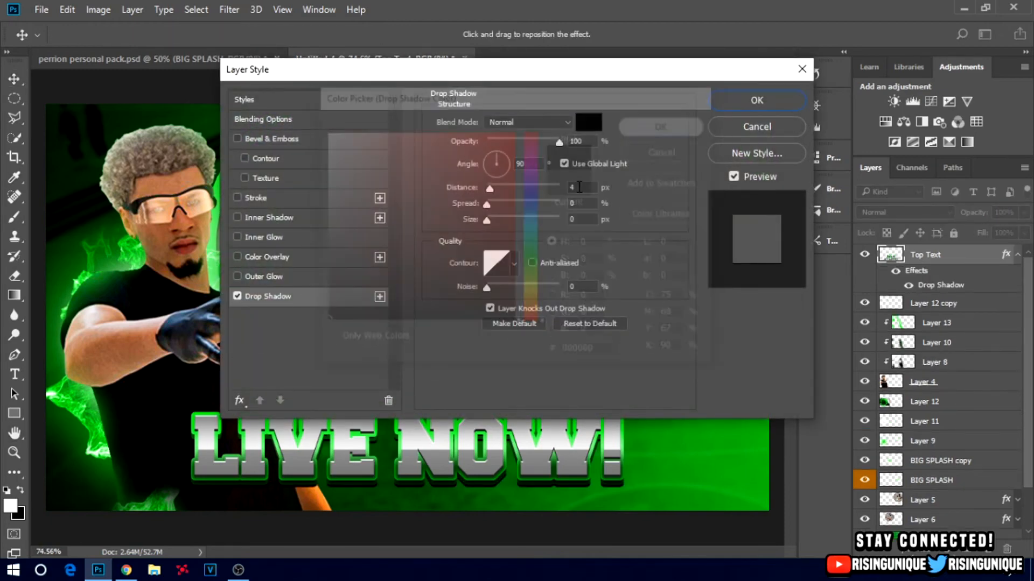
Increase the drop shadow's distance, lower its opacity and apply the layer style
left_click_drag(490, 188, 503, 226)
left_click_drag(559, 141, 539, 144)
left_click(733, 107)
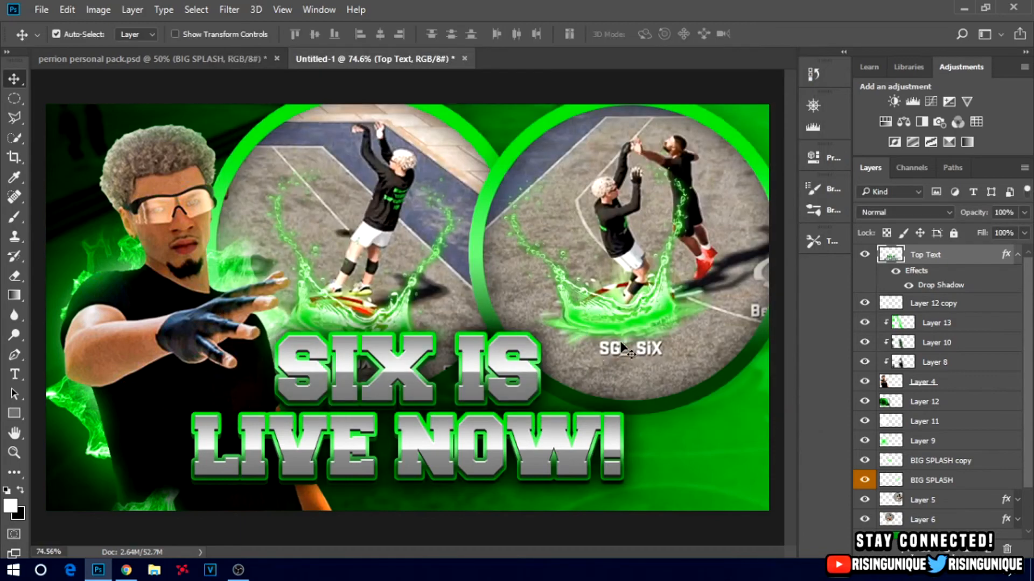
Enlarge the title to about 107%, rotate it about 0.7° and place it in the canvas's lower-right area, with warping enabled
key("ctrl+t")
left_click_drag(536, 363, 640, 378)
left_click_drag(724, 351, 753, 339)
mouse_move(677, 401)
left_mouse_down()
mouse_move(689, 396)
mouse_move(670, 389)
left_mouse_up()
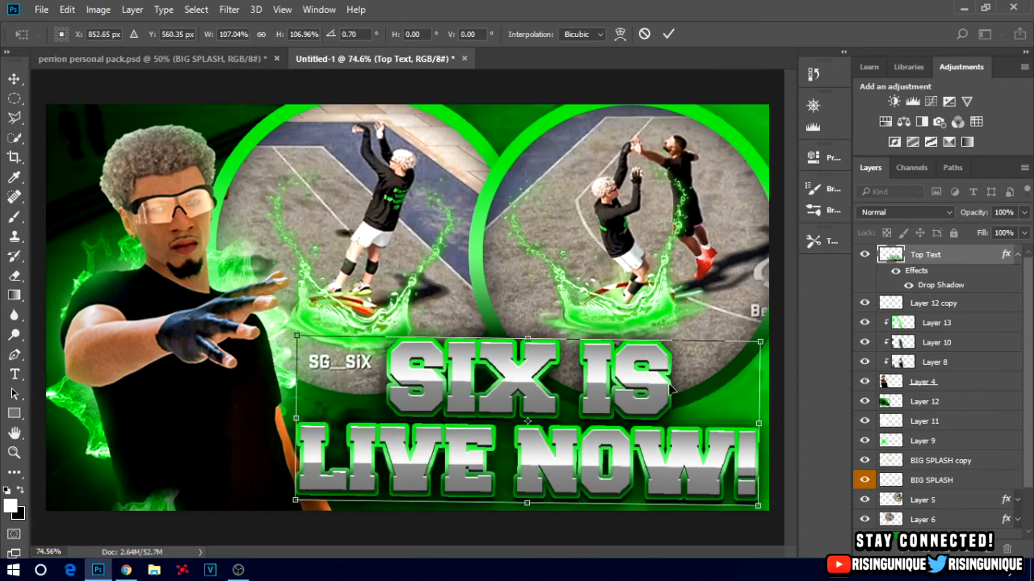
left_click(619, 35)
Try the Bulge and Fisheye warp presets on the title
left_click(156, 34)
left_click(154, 34)
left_click(154, 34)
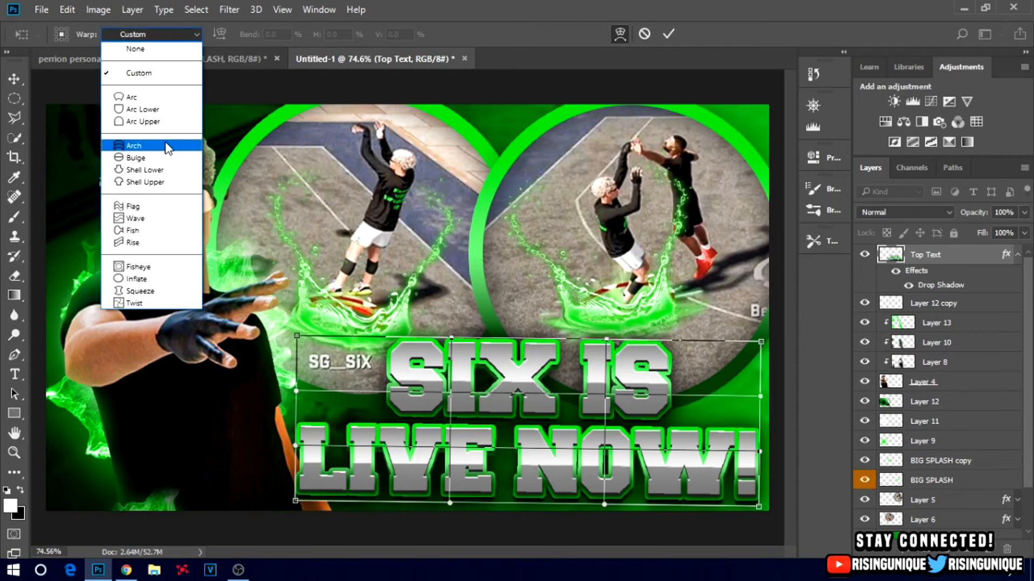
left_click(153, 158)
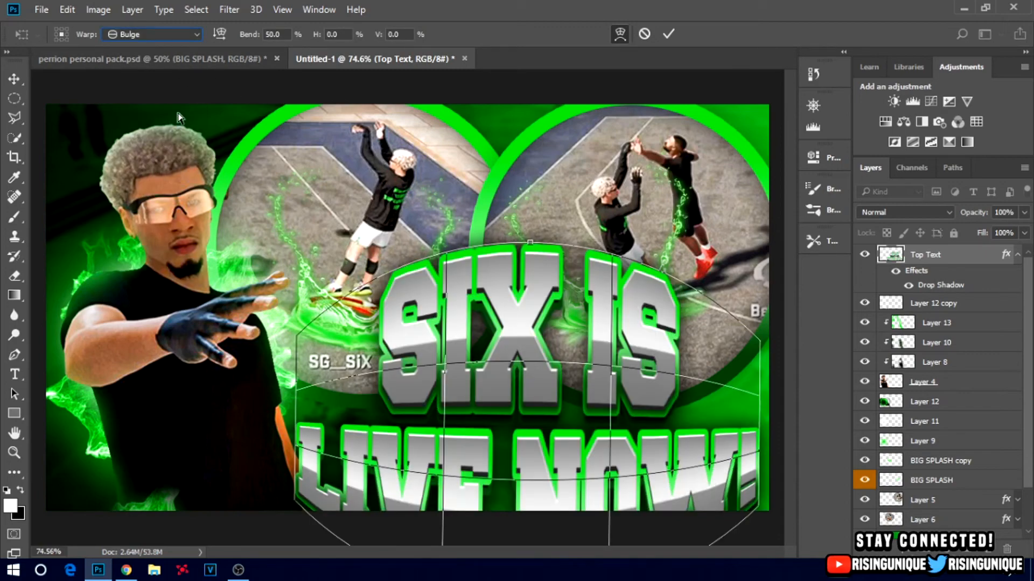
left_click(177, 34)
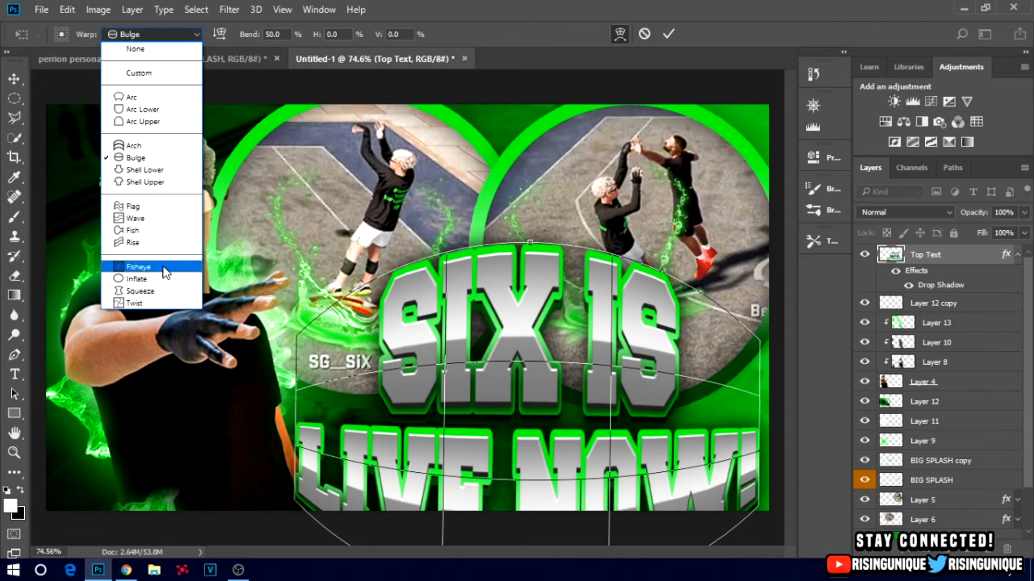
left_click(164, 267)
Warp the title with the Squeeze preset at a bend of 5% and commit the transformation
left_click(154, 34)
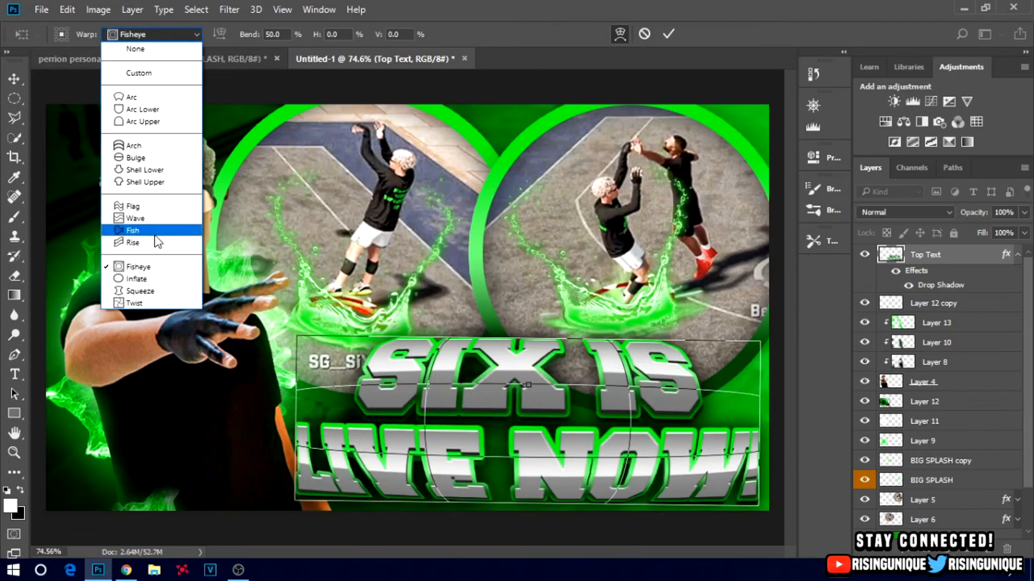
left_click(157, 290)
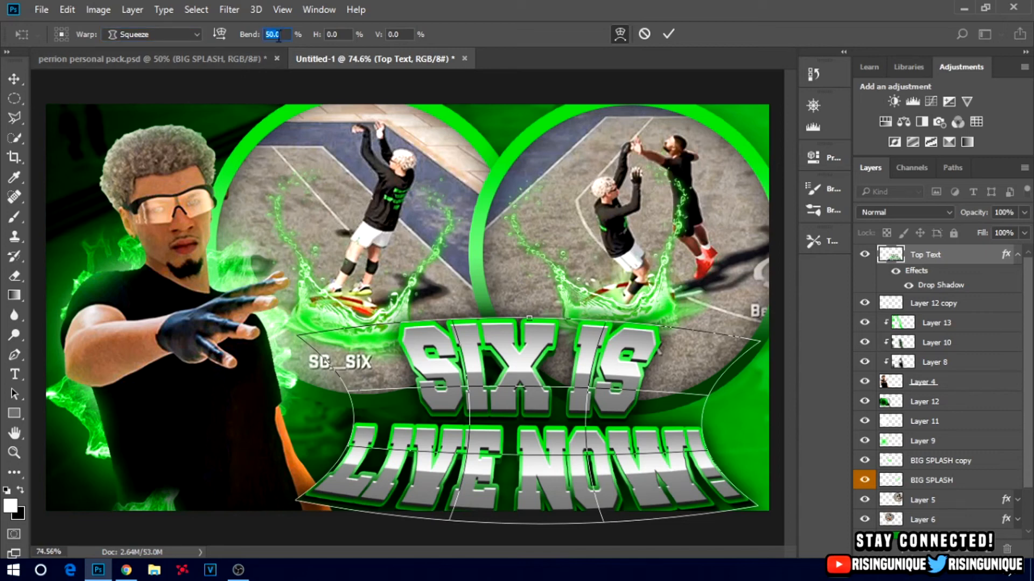
type("5")
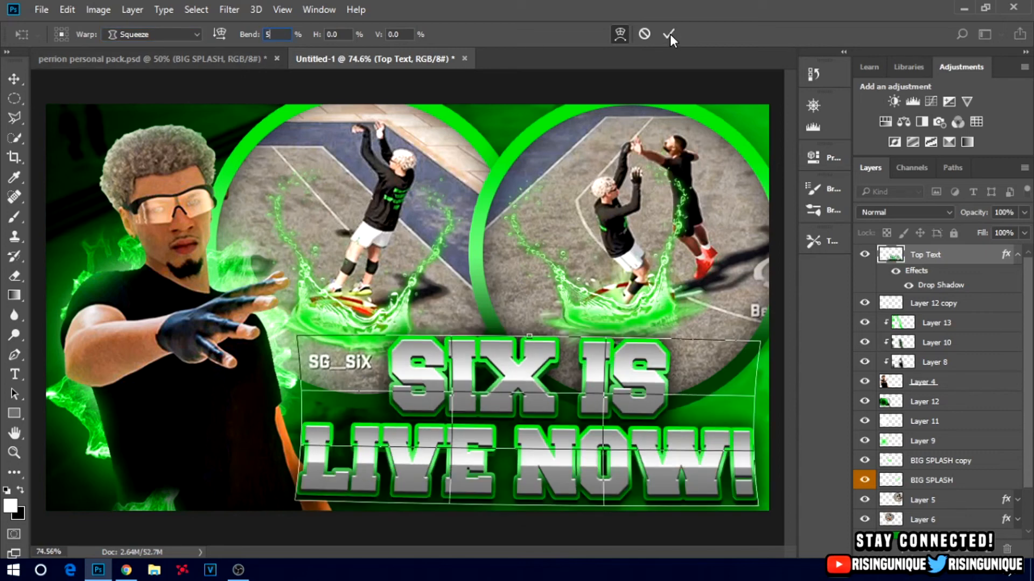
left_click(669, 34)
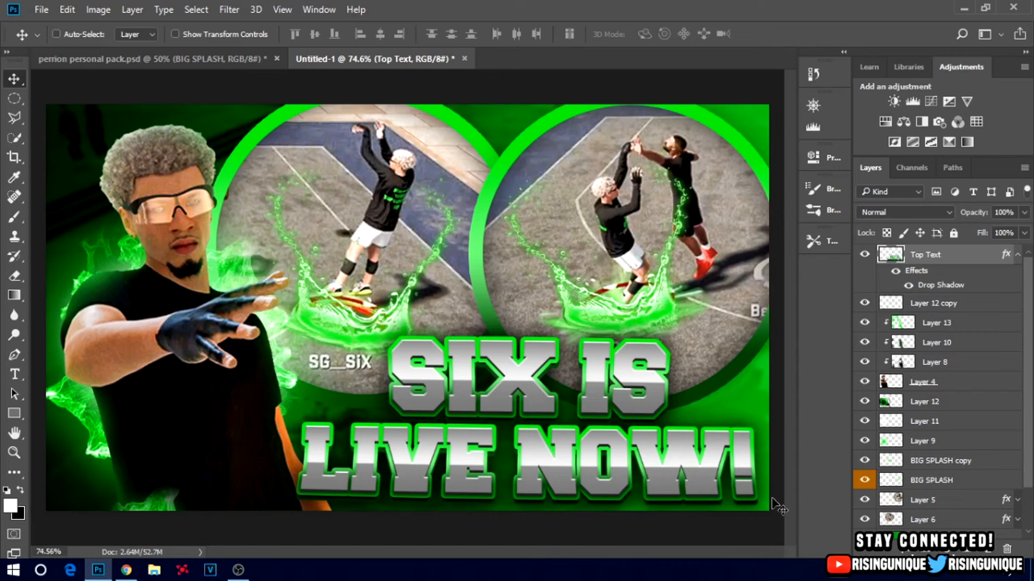
Select Layer 7 in the thumbnail, switch to perrion personal pack.psd, and collapse and hide its SHOT METERS group
scroll(936, 500, "down", 1)
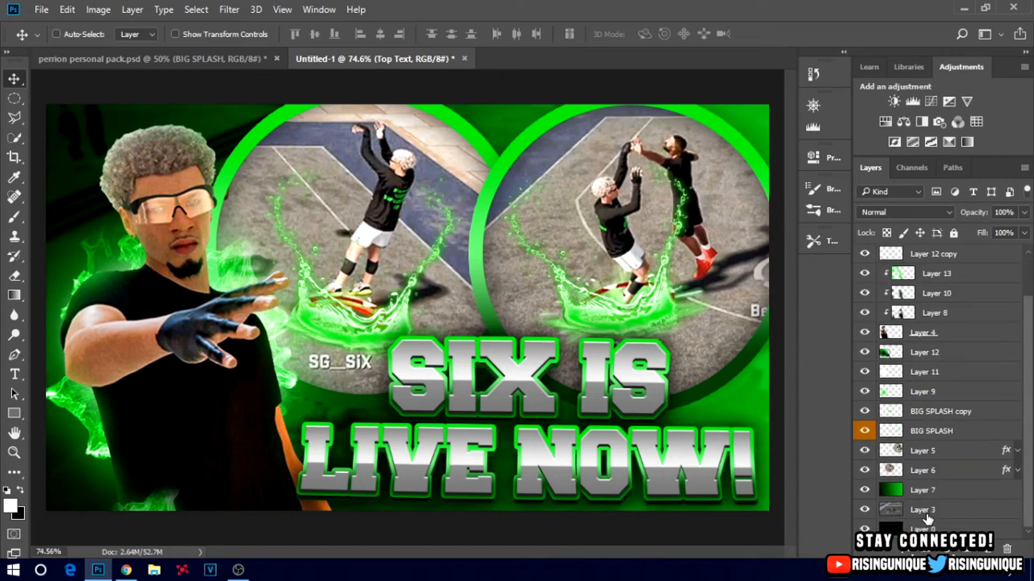
left_click(965, 490)
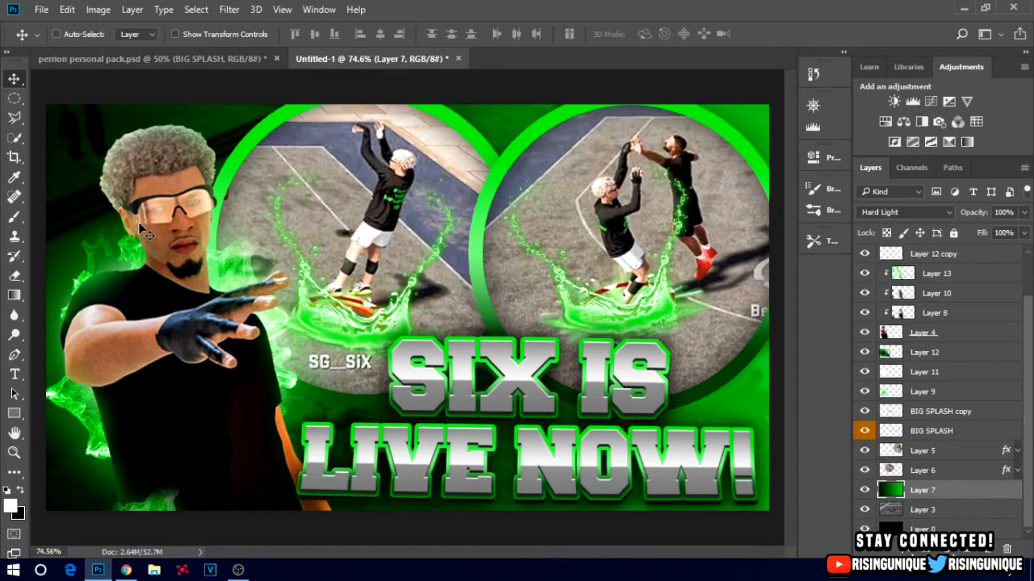
left_click(162, 59)
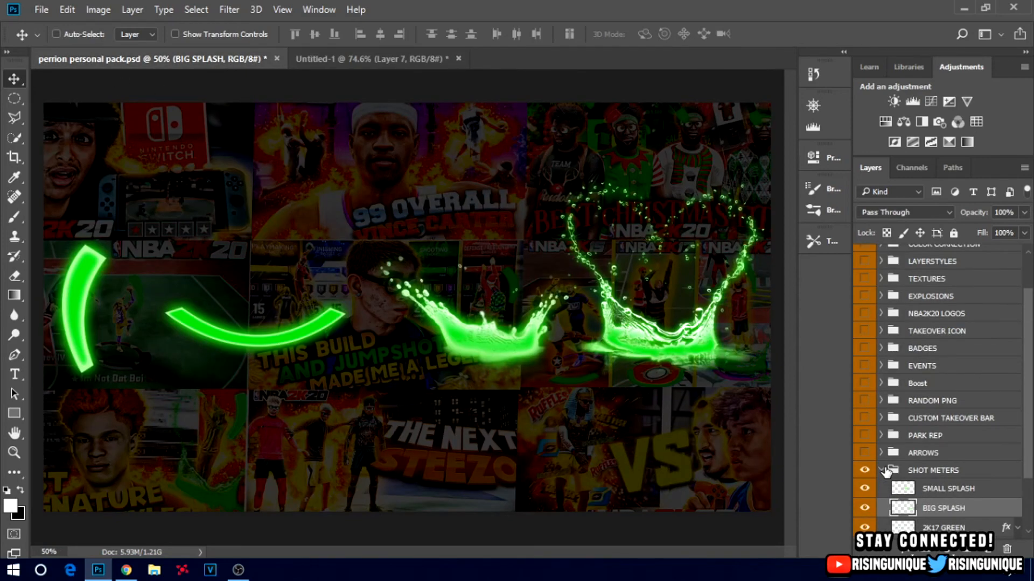
left_click(883, 474)
left_click(864, 470)
scroll(866, 479, "up", 1)
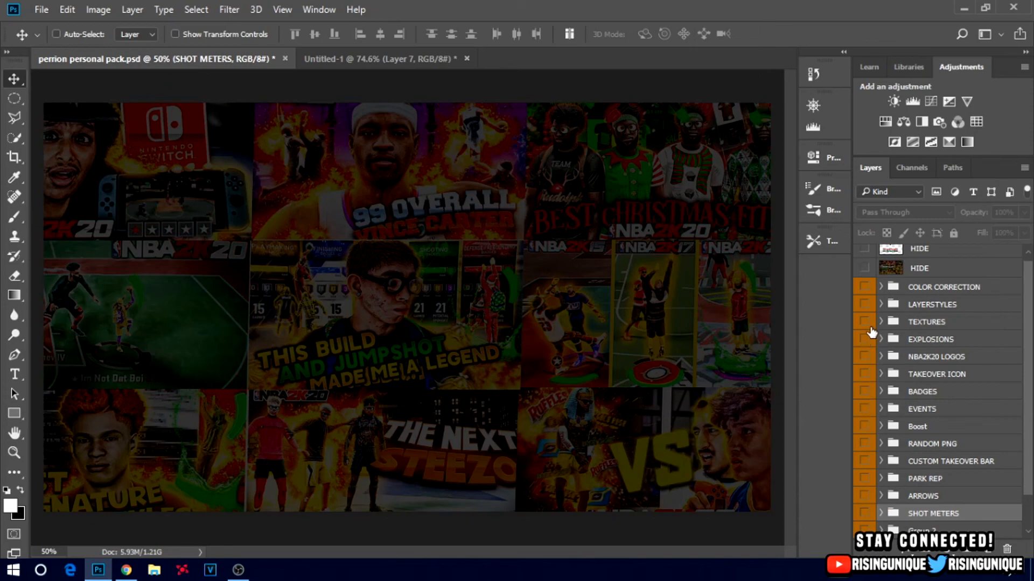
scroll(863, 426, "down", 1)
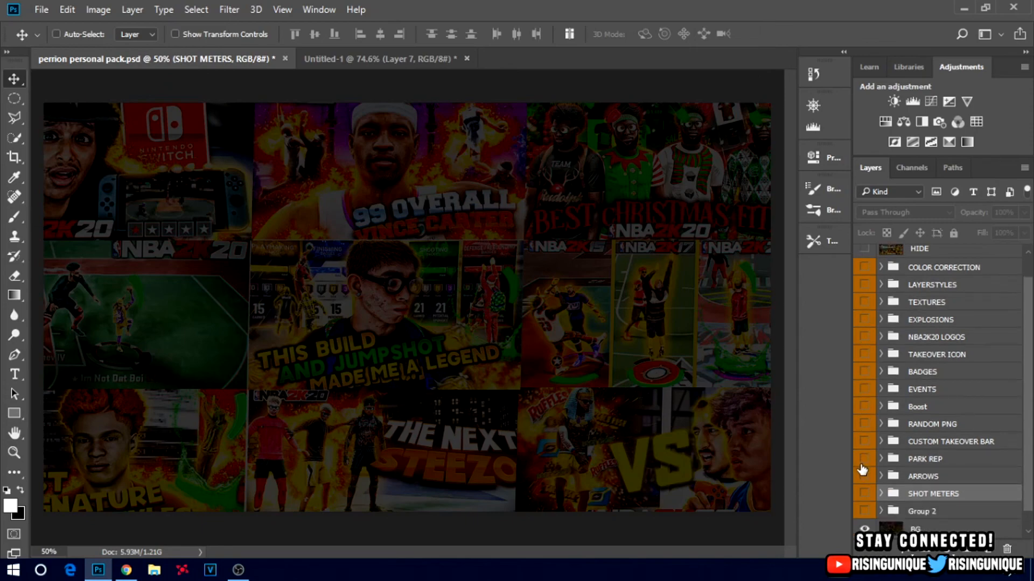